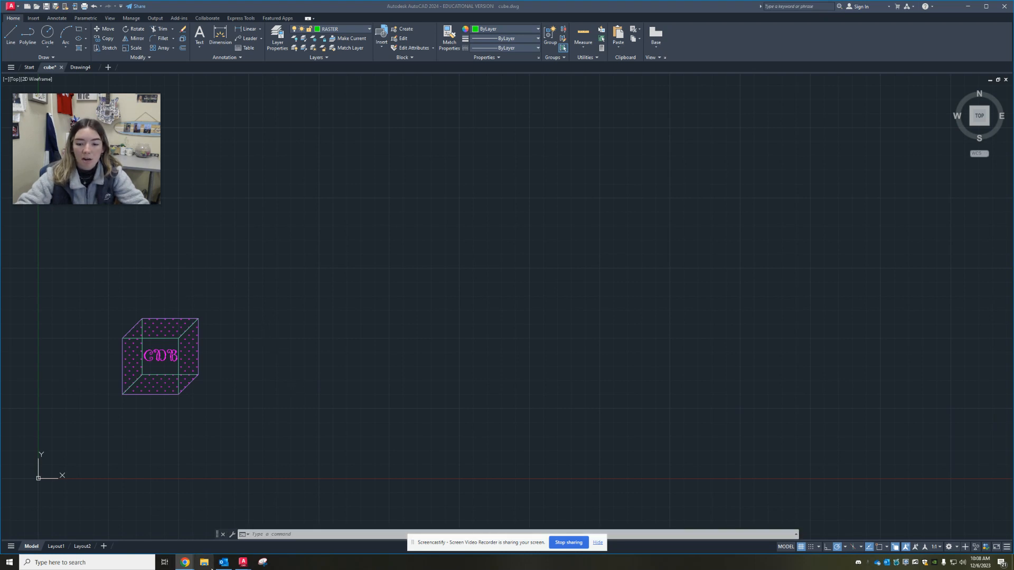
# Switch to Chrome and enlarge the logo and title block B PDF to examine the required layout and dimensions.
pyautogui.moveTo(185, 564)
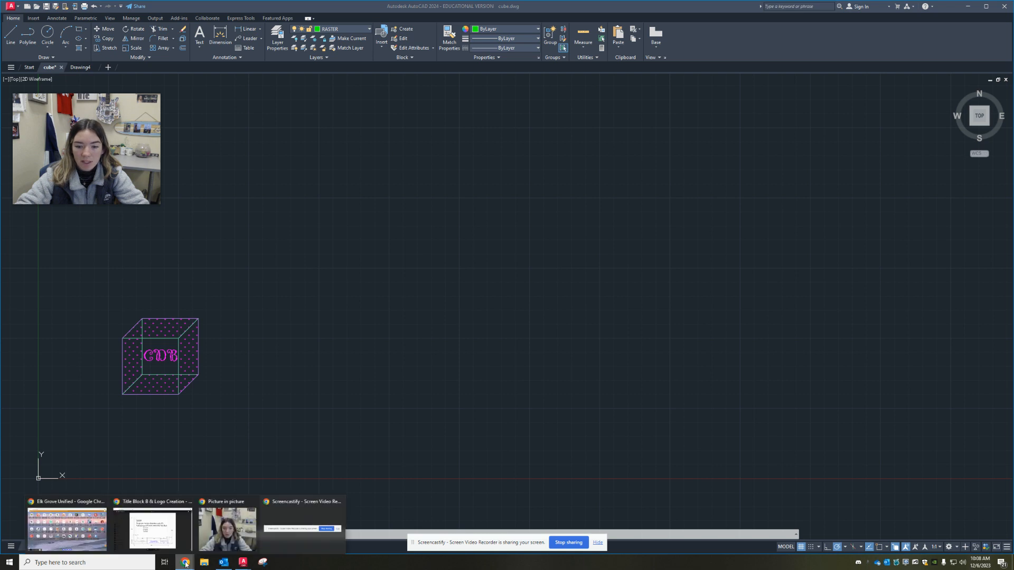
pyautogui.click(220, 257)
pyautogui.click(140, 254)
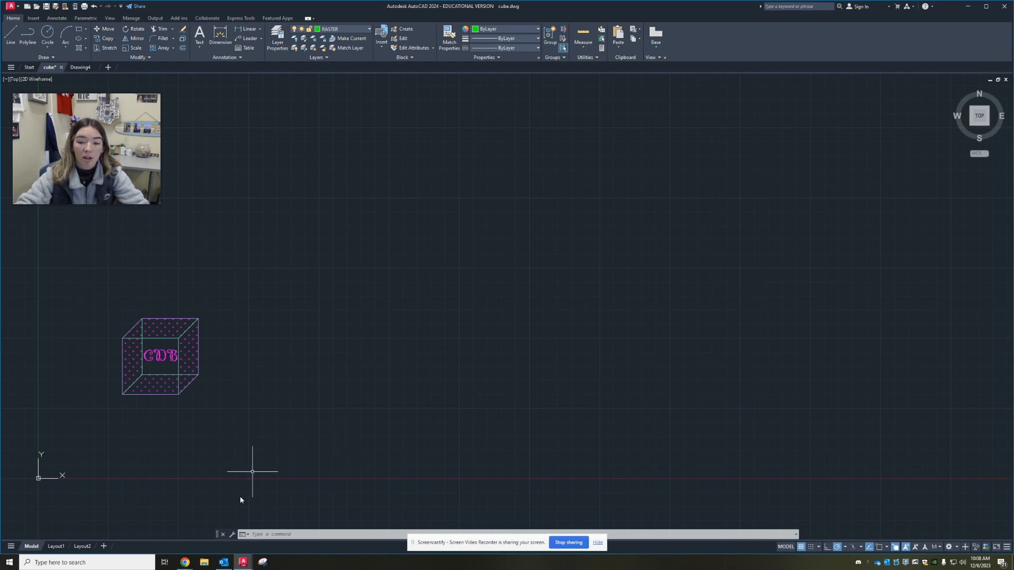
pyautogui.moveTo(246, 567)
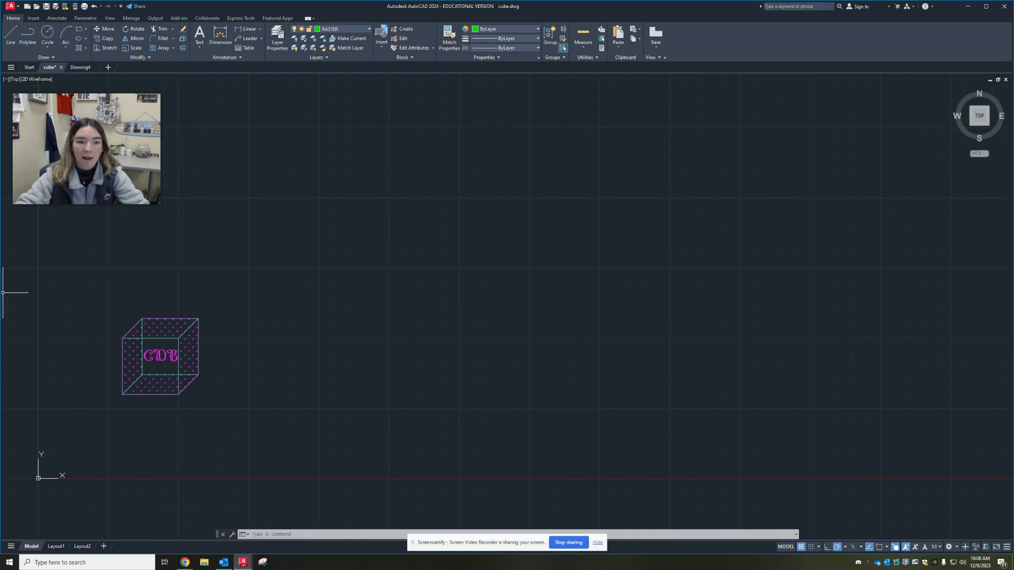
pyautogui.click(185, 563)
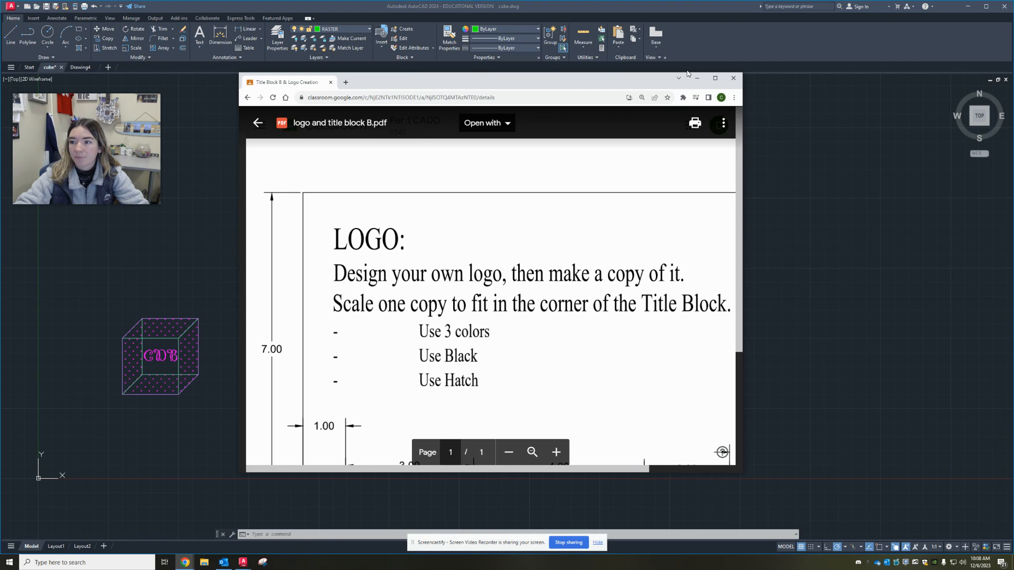
pyautogui.click(715, 78)
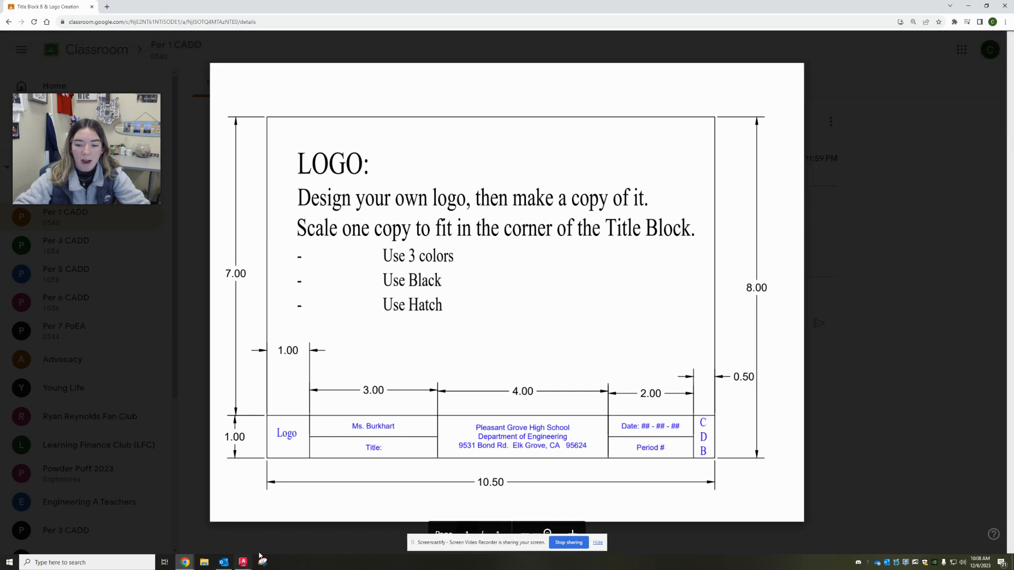
# Switch back to AutoCAD and save the cube logo drawing.
pyautogui.click(244, 563)
pyautogui.click(219, 540)
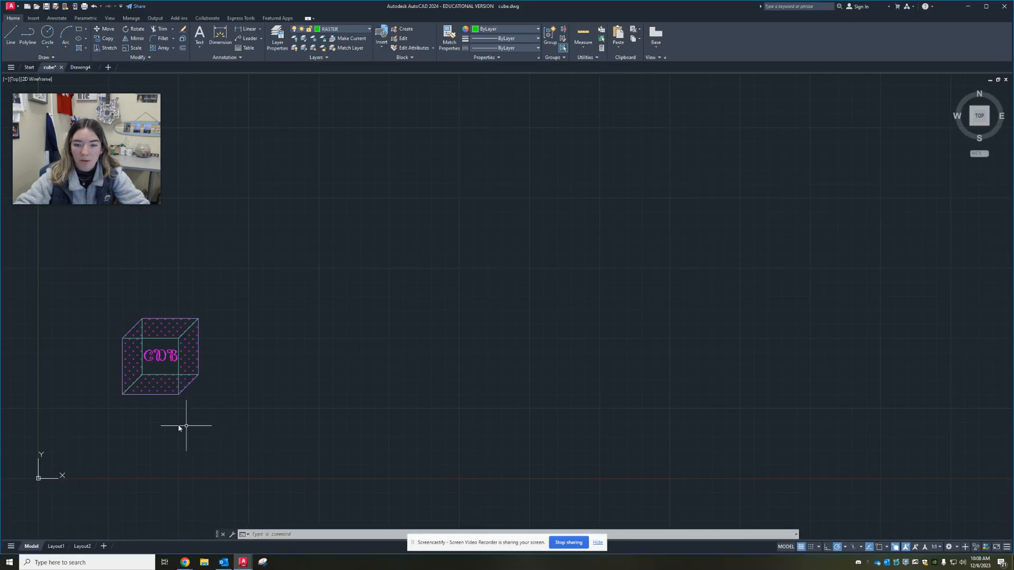
pyautogui.moveTo(184, 426); pyautogui.dragTo(201, 429, button='middle')
pyautogui.scroll(2, 186, 356)
pyautogui.moveTo(219, 354)
pyautogui.mouseDown(button='middle')
pyautogui.moveTo(317, 328)
pyautogui.moveTo(357, 336)
pyautogui.moveTo(367, 296)
pyautogui.moveTo(329, 258)
pyautogui.moveTo(379, 377)
pyautogui.mouseUp(button='middle')
pyautogui.scroll(-1, 336, 268)
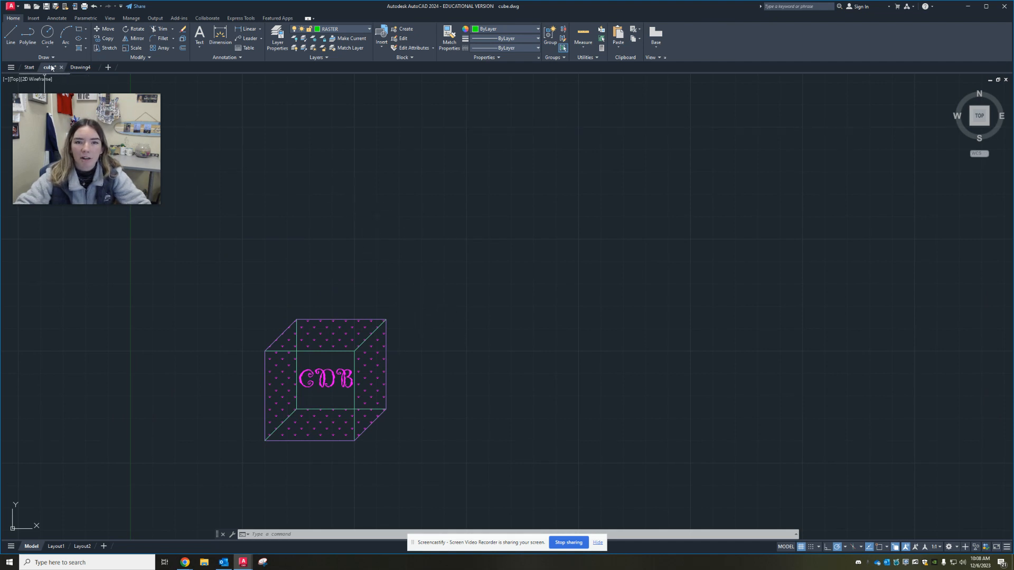
pyautogui.click(46, 6)
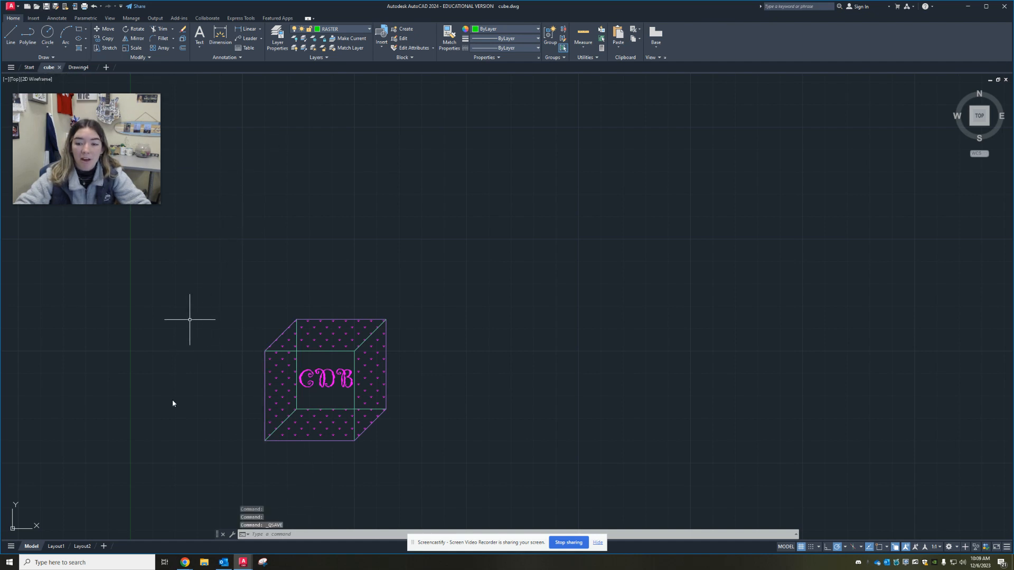
# Bring up the empty Drawing4 and move the Chrome window with the title block PDF to another monitor.
pyautogui.moveTo(419, 353); pyautogui.dragTo(384, 271, button='middle')
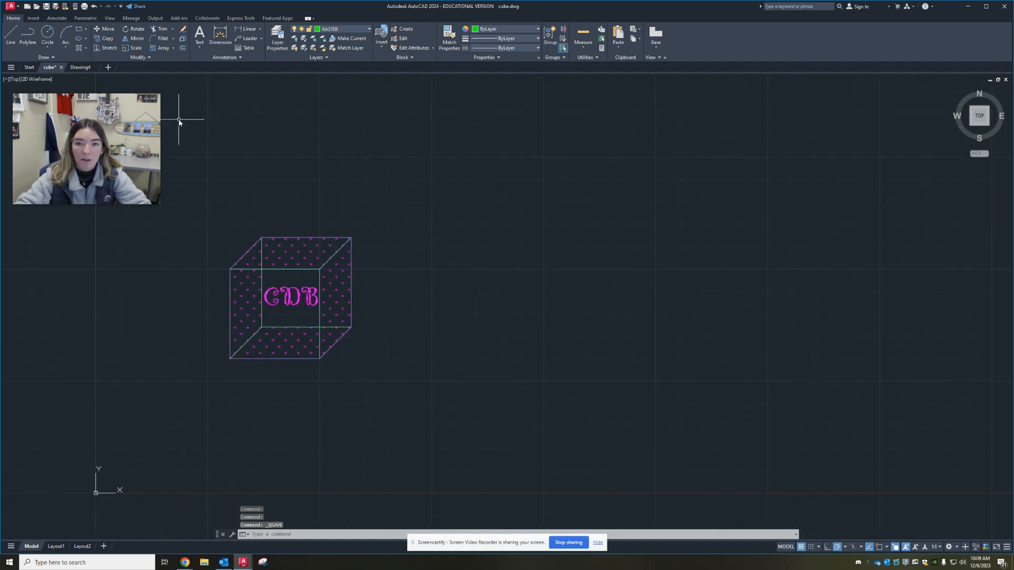
pyautogui.click(81, 68)
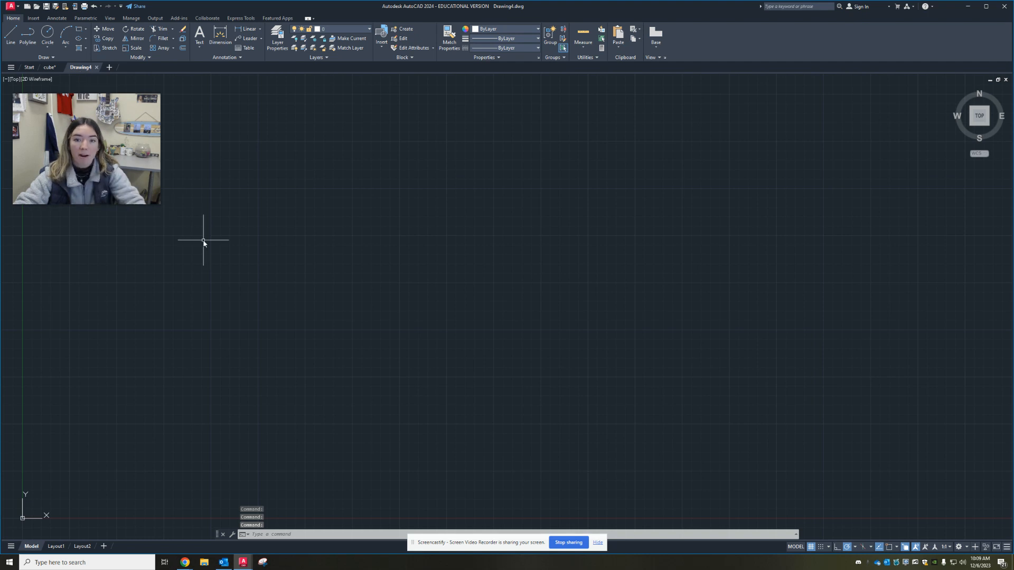
pyautogui.click(186, 562)
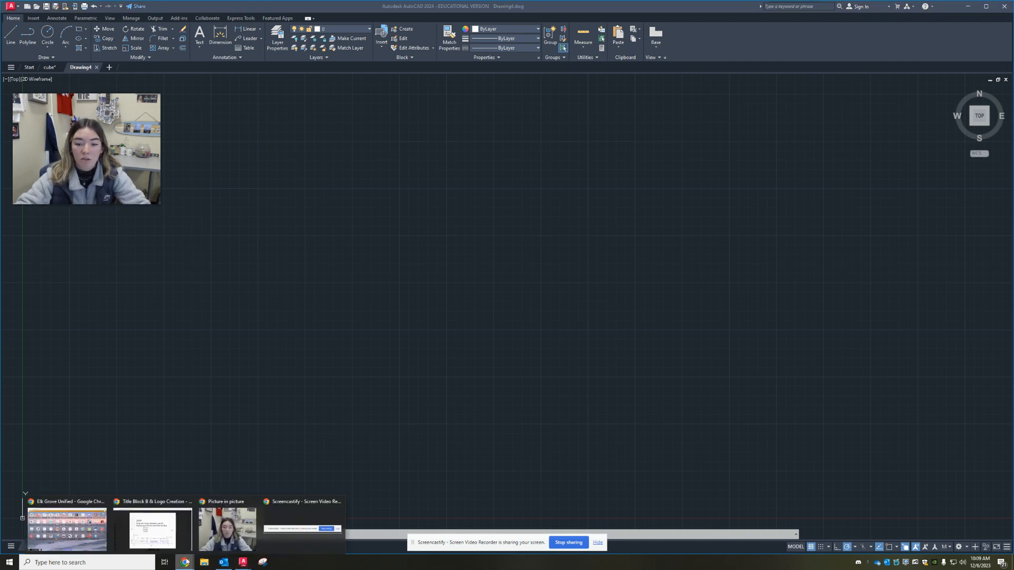
pyautogui.click(174, 542)
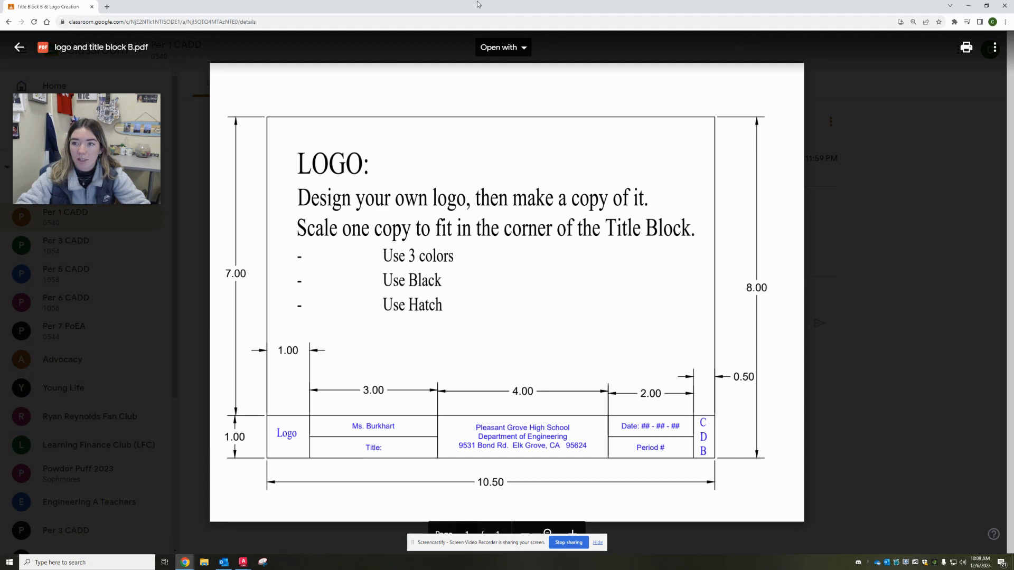
pyautogui.moveTo(474, 6); pyautogui.dragTo(1, 133)
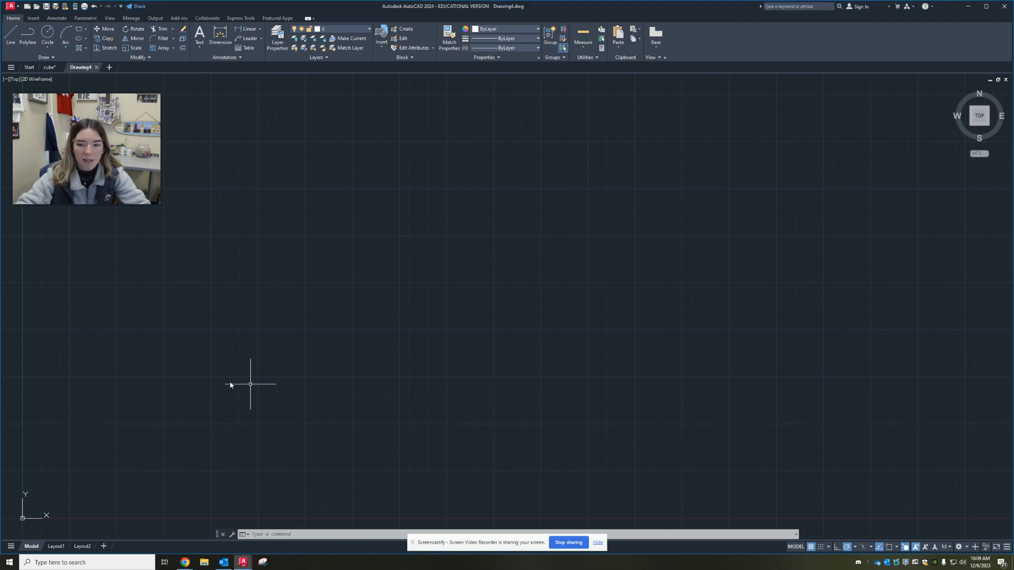
pyautogui.click(213, 381)
pyautogui.click(136, 421)
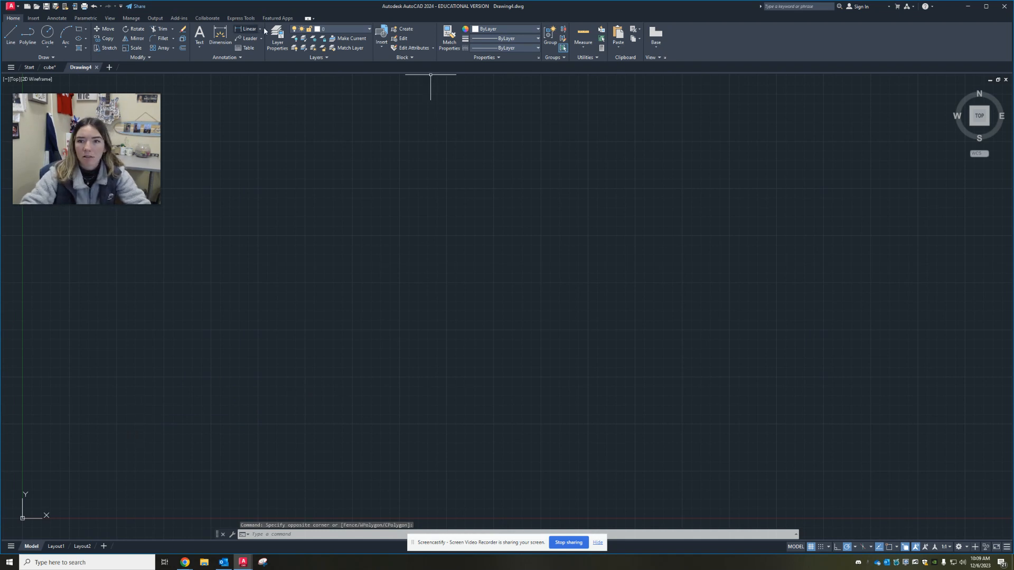
# Draw the title block's outer border as a rectangle from 0,0, 10.5 wide and 8 high.
pyautogui.write('rec')
pyautogui.press('Return')
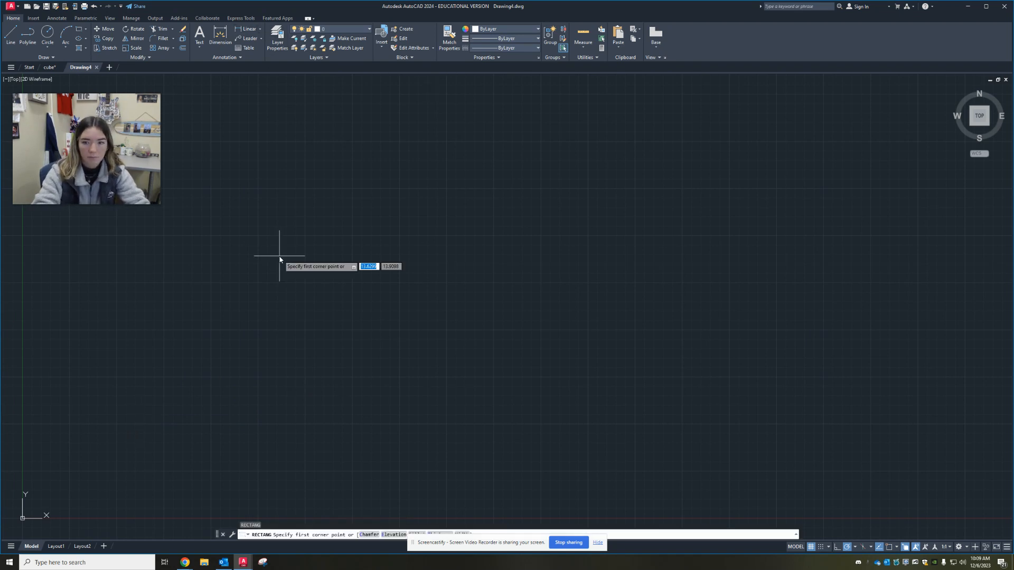
pyautogui.write('0,0')
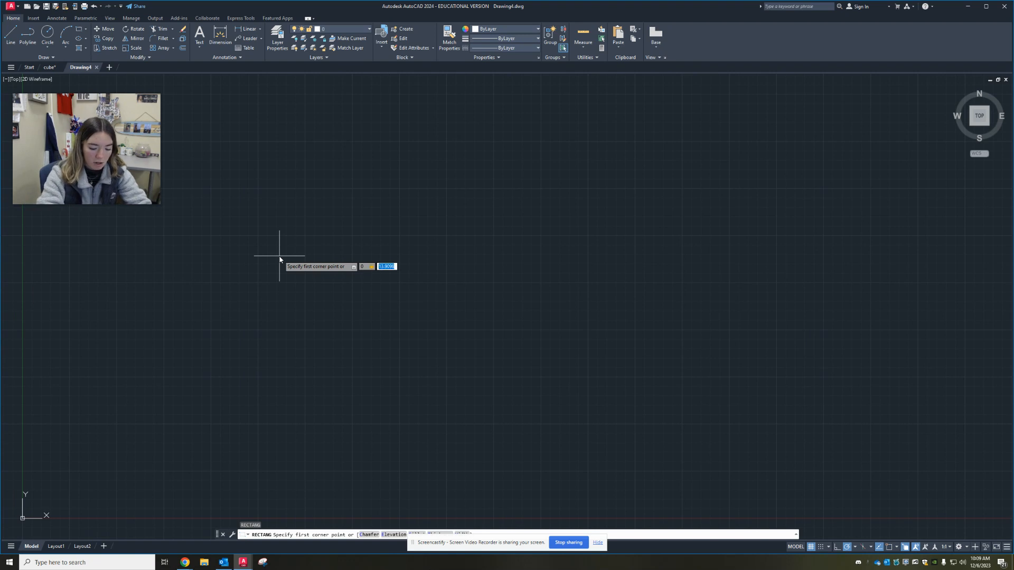
pyautogui.press('Return')
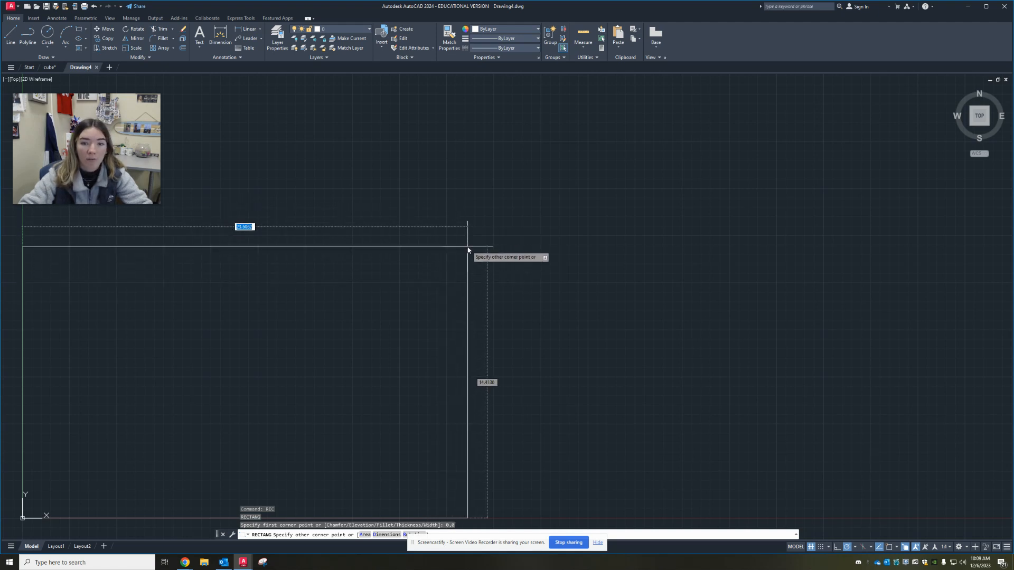
pyautogui.write('10.5')
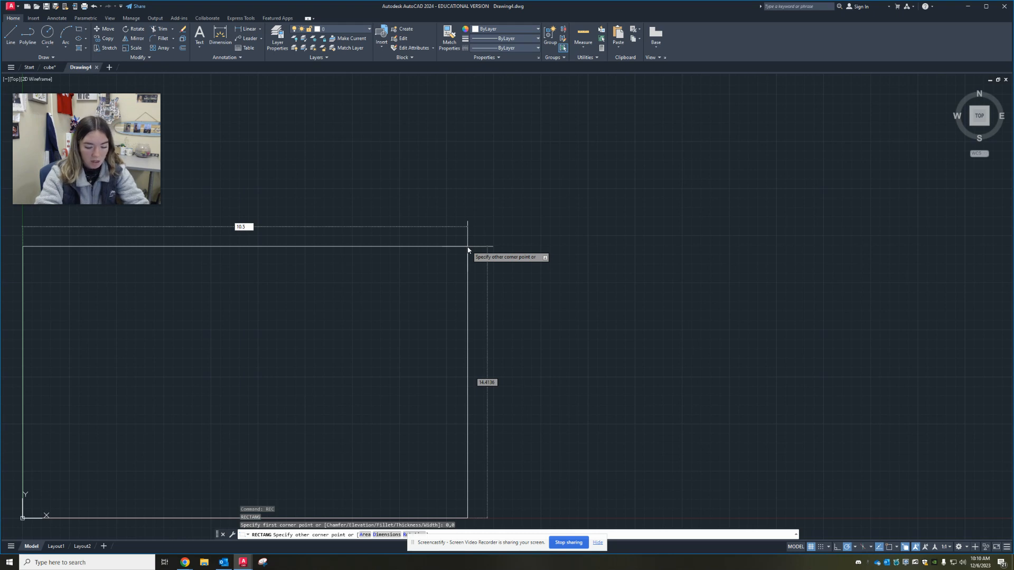
pyautogui.press('Tab')
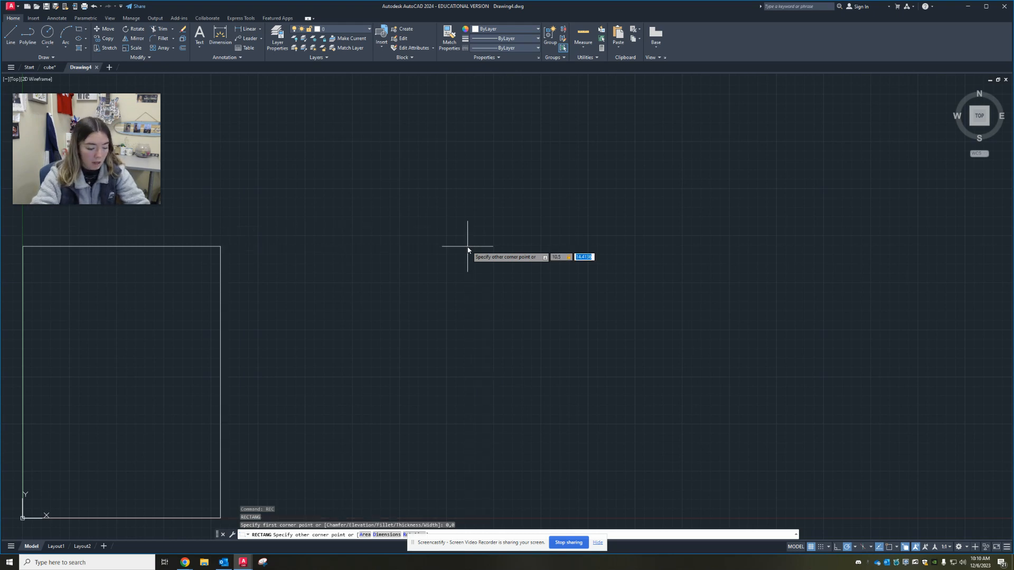
pyautogui.write('8')
pyautogui.press('Return')
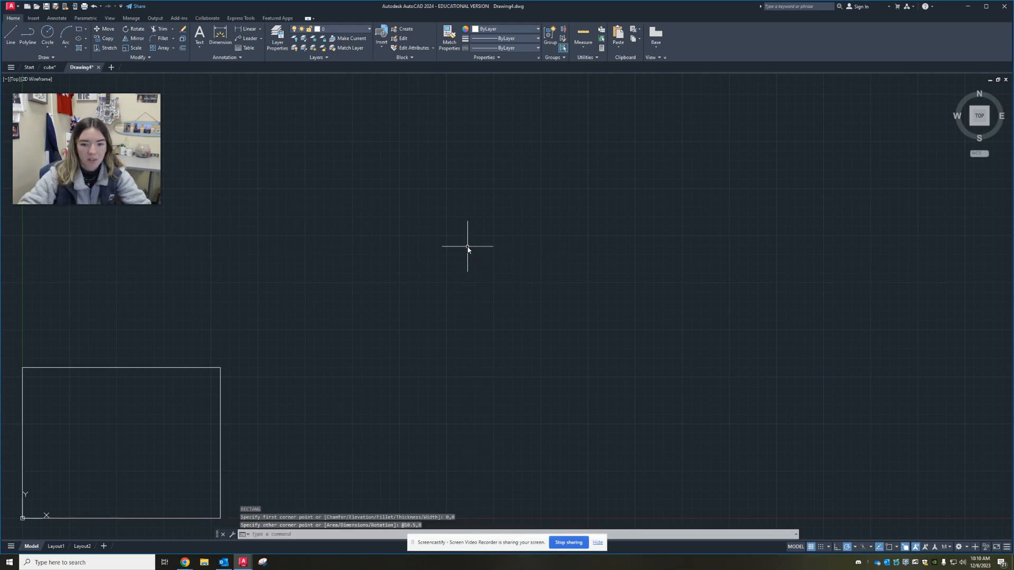
# Draw the bottom strip of the title block as a rectangle from 0,0, 10.5 wide and 1 high.
pyautogui.moveTo(176, 397); pyautogui.dragTo(430, 252, button='middle')
pyautogui.middleClick(430, 252)
pyautogui.middleClick(430, 252)
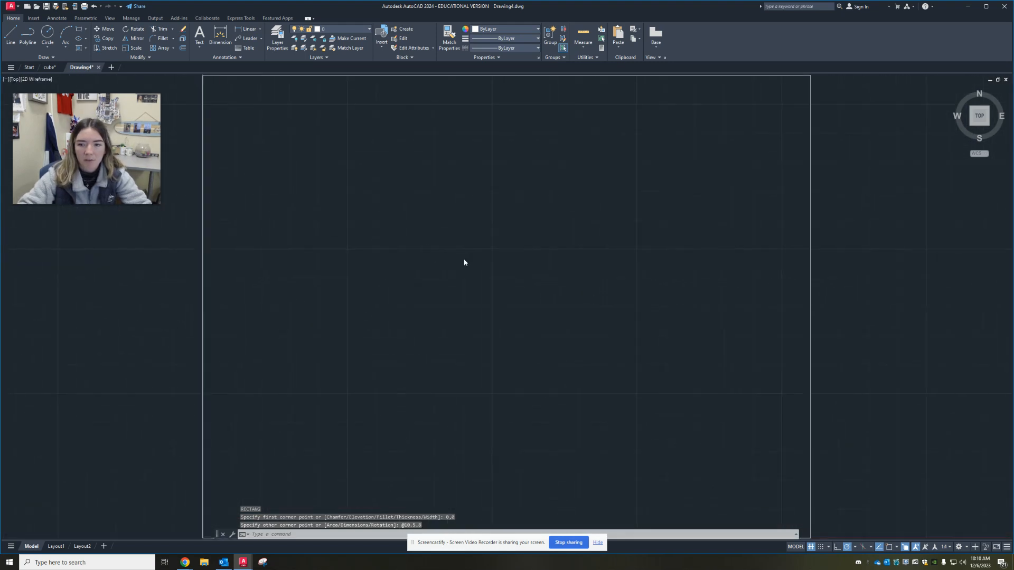
pyautogui.scroll(-2, 435, 259)
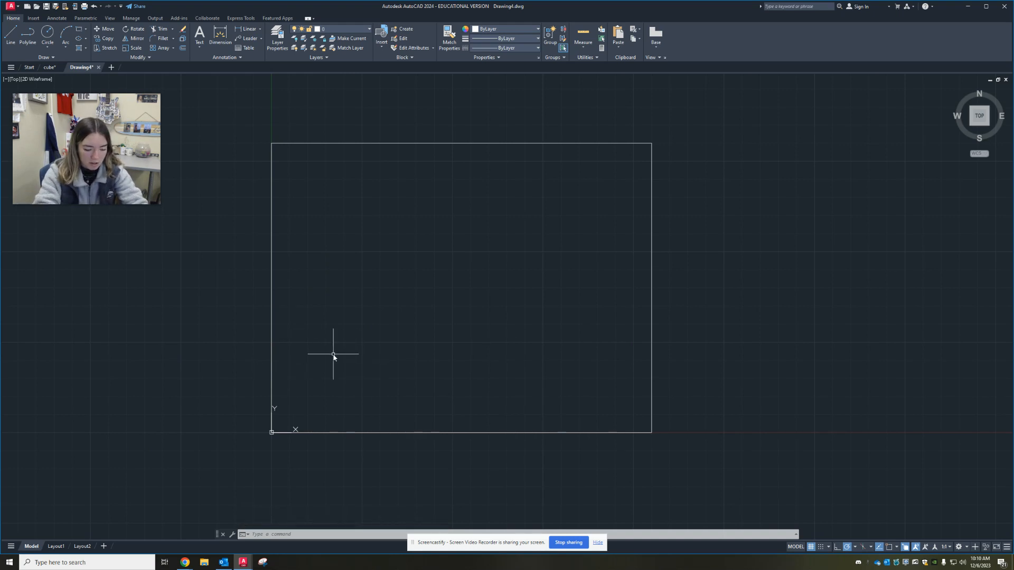
pyautogui.write('rec')
pyautogui.press('Return')
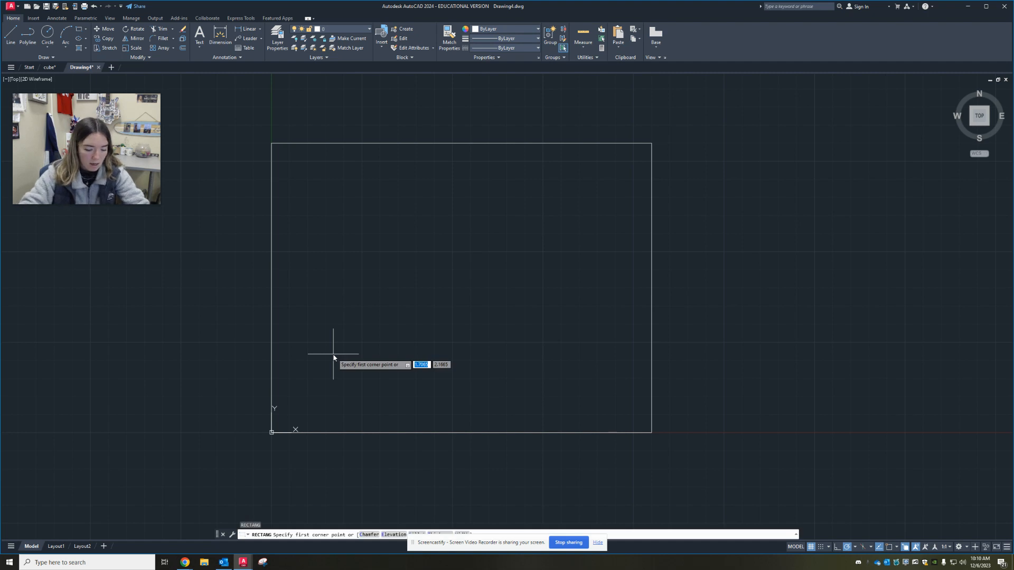
pyautogui.write('0,0')
pyautogui.press('Return')
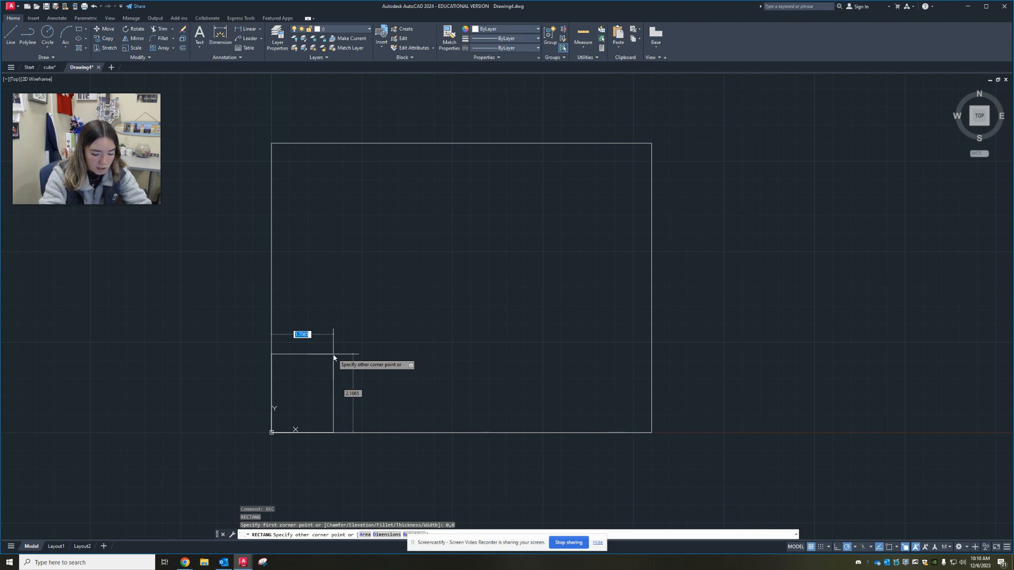
pyautogui.write('10.5')
pyautogui.press('Tab')
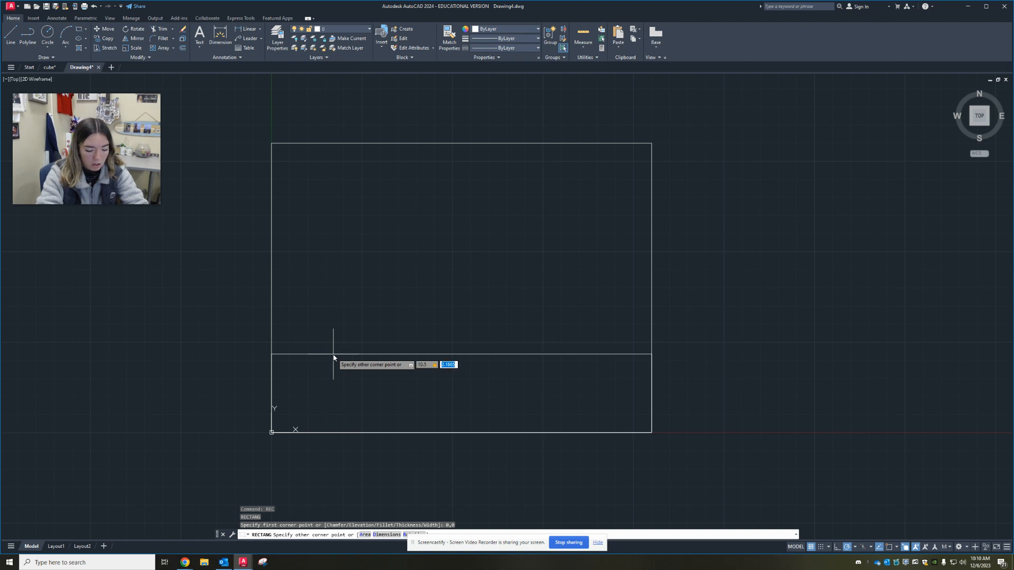
pyautogui.write('1')
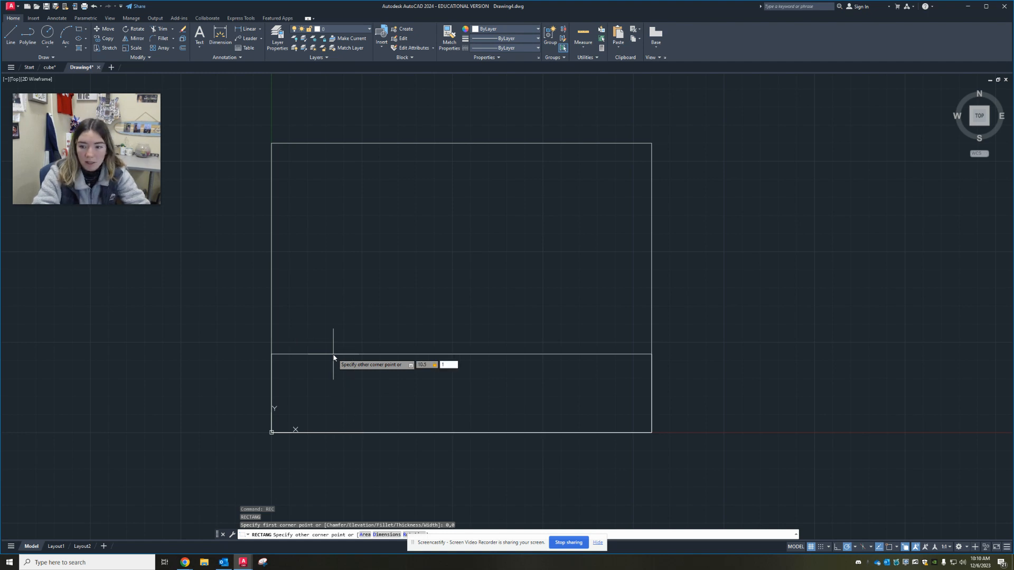
pyautogui.press('Return')
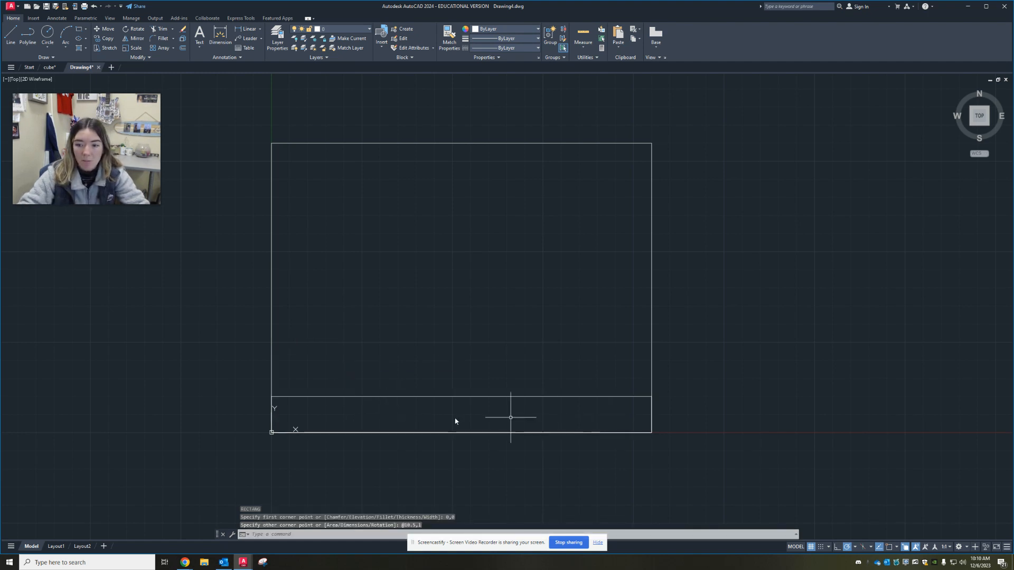
pyautogui.moveTo(336, 402); pyautogui.dragTo(336, 372, button='middle')
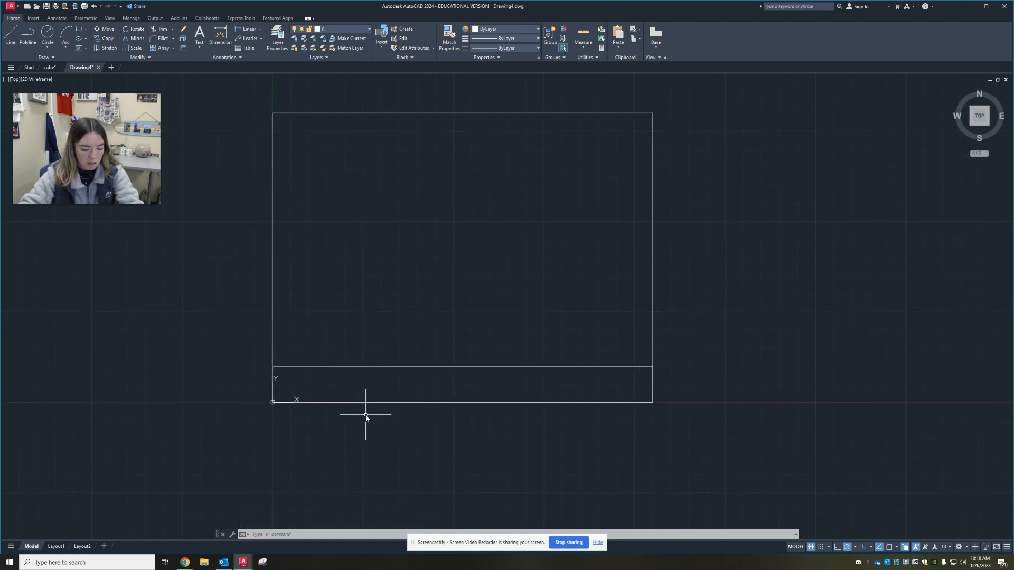
pyautogui.write('l')
pyautogui.press('Return')
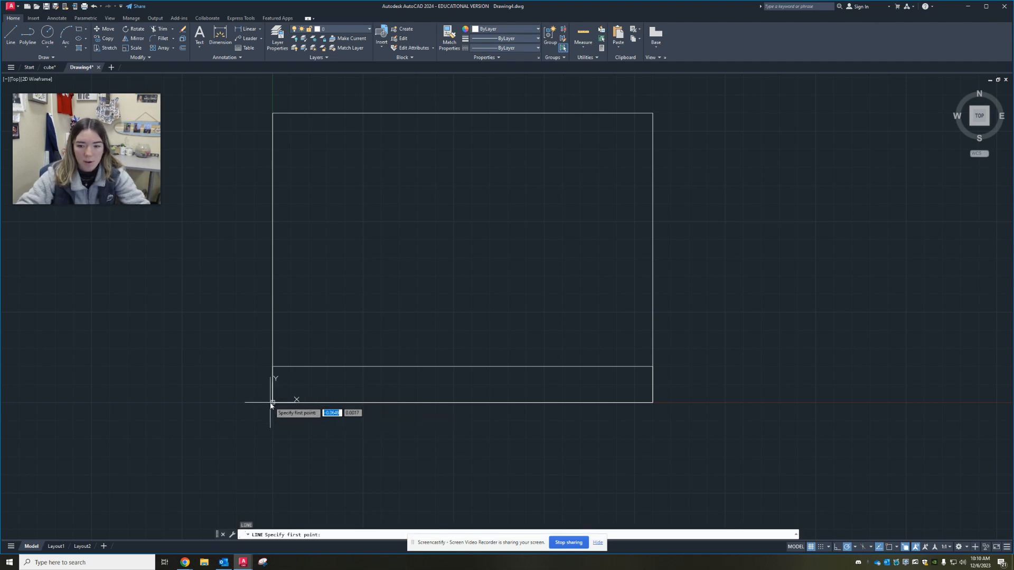
pyautogui.press('Escape')
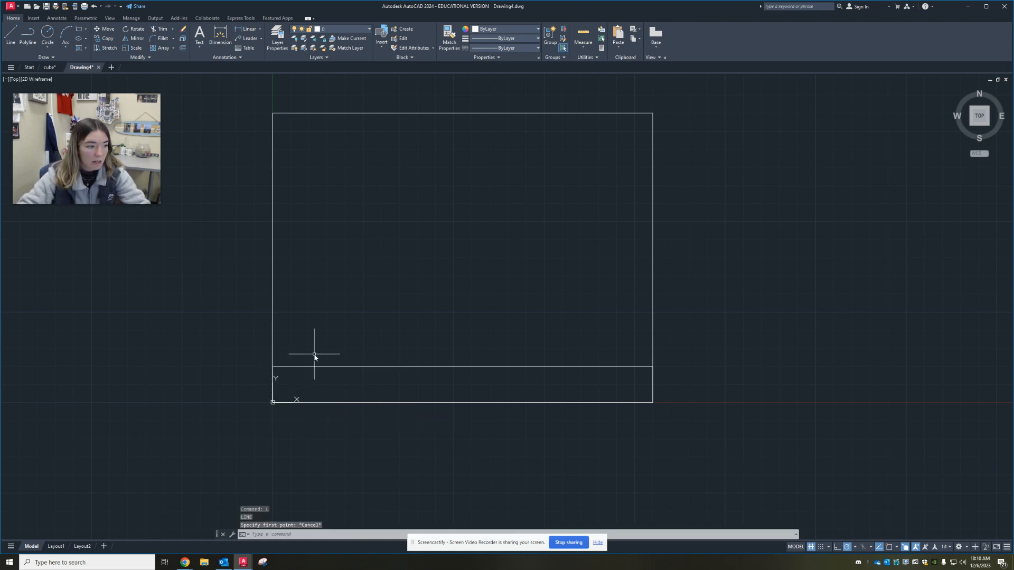
# Draw the logo box in the title block's lower-left corner as a rectangle from 0,0, 1 wide and 1 high.
pyautogui.moveTo(325, 325); pyautogui.dragTo(322, 300, button='middle')
pyautogui.write('rec')
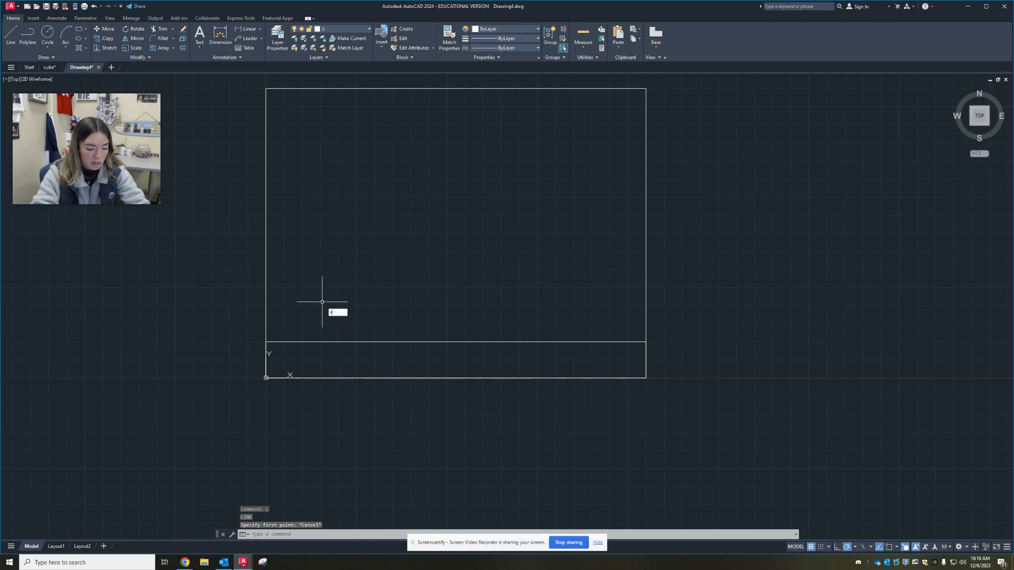
pyautogui.press('Return')
pyautogui.write('0,0')
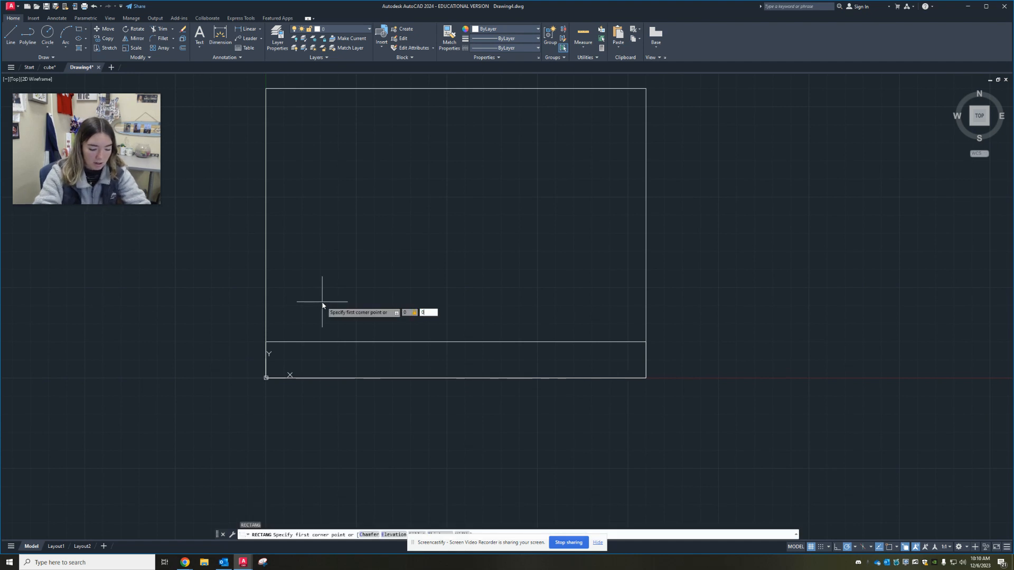
pyautogui.press('Return')
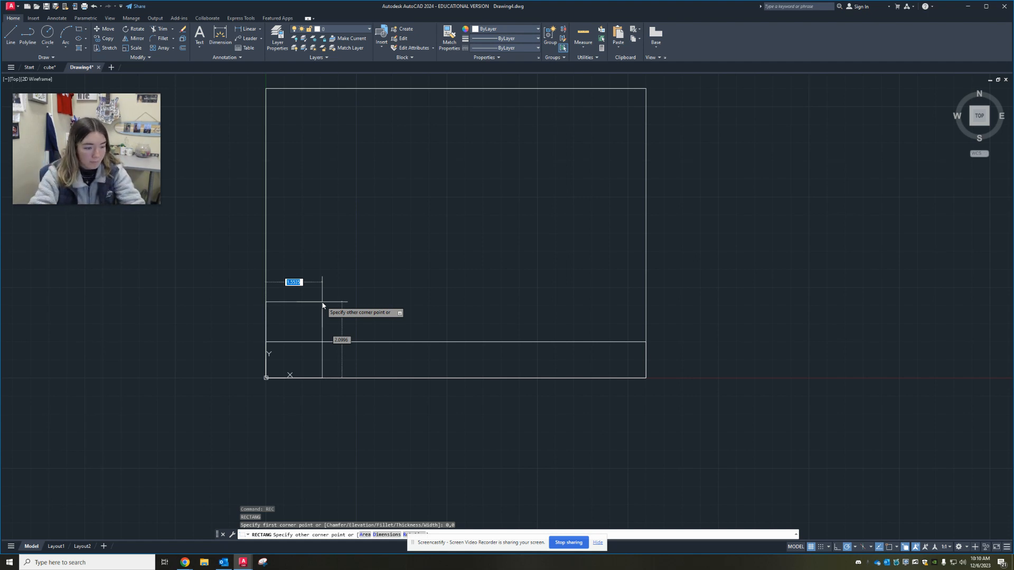
pyautogui.write('1')
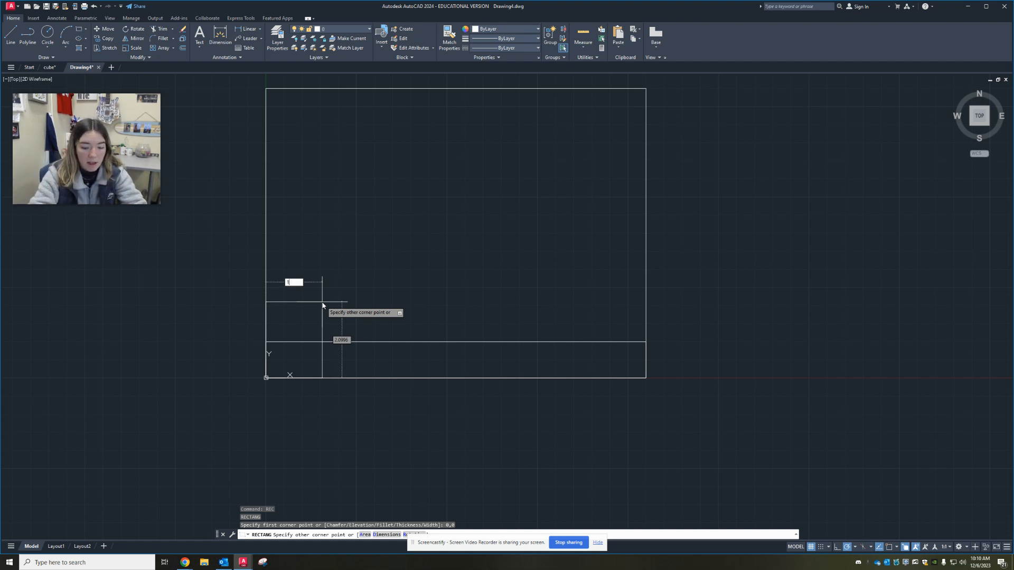
pyautogui.press('Tab')
pyautogui.write('1')
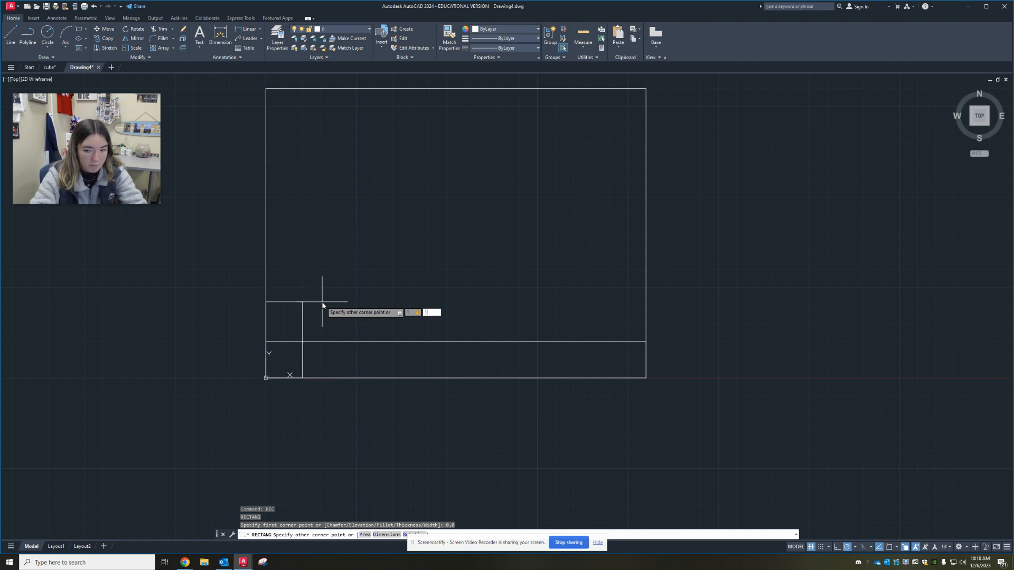
pyautogui.press('Return')
# Draw a rectangle 3 wide and 1 high in the strip, starting from the logo box's lower-right corner.
pyautogui.scroll(4, 317, 342)
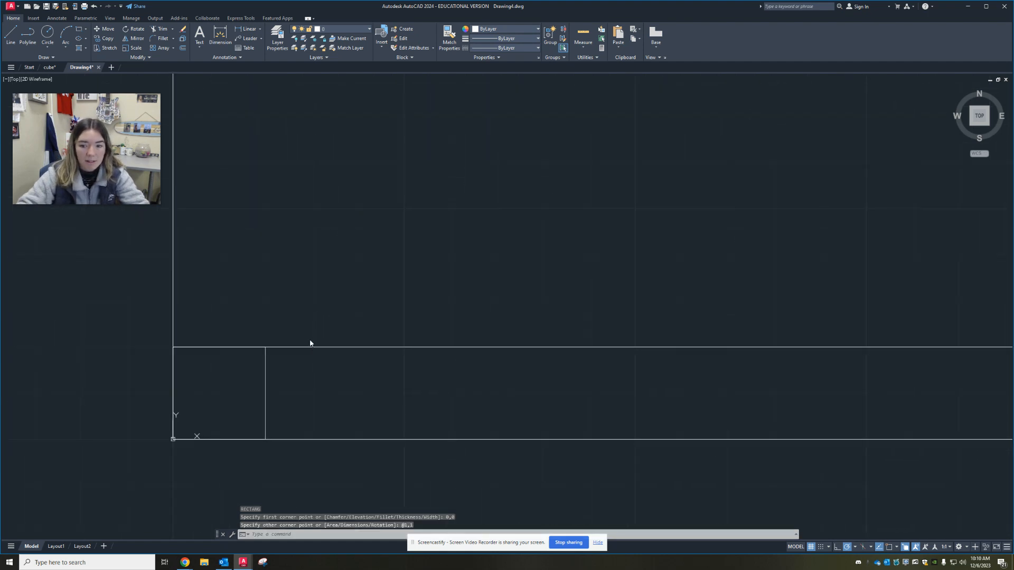
pyautogui.moveTo(310, 342); pyautogui.dragTo(230, 332, button='middle')
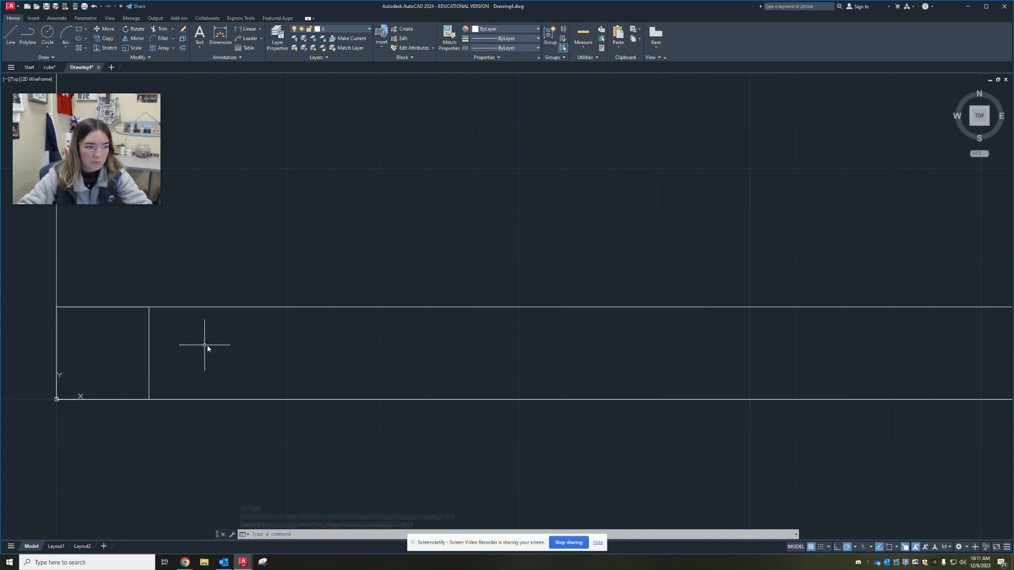
pyautogui.moveTo(247, 347); pyautogui.dragTo(223, 346, button='middle')
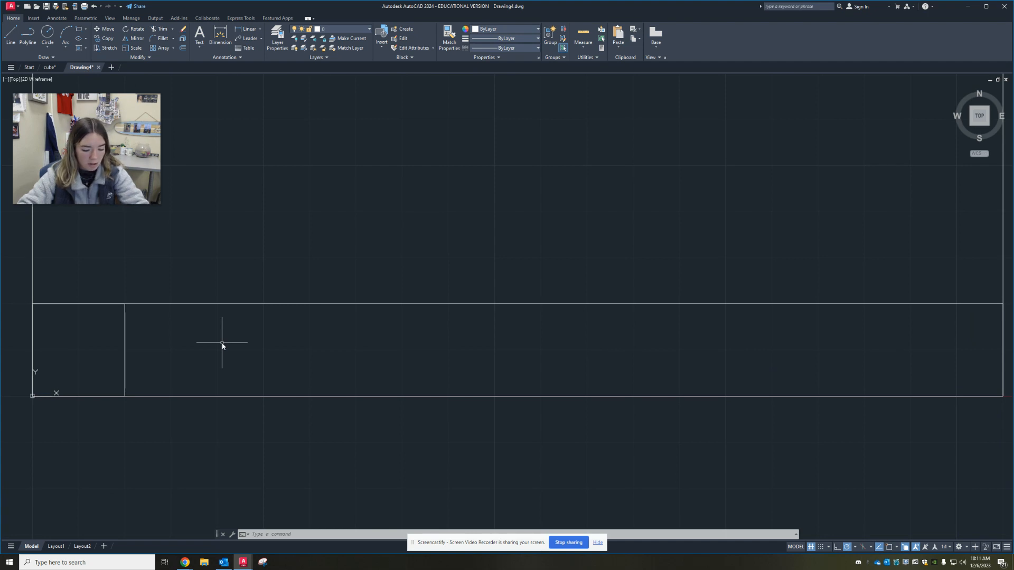
pyautogui.write('rec')
pyautogui.press('Return')
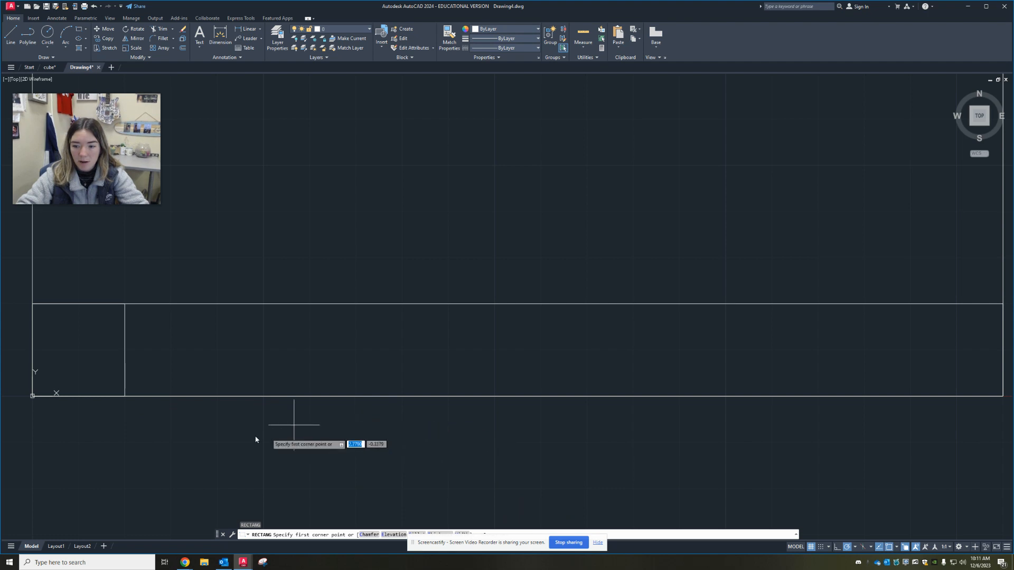
pyautogui.click(125, 395)
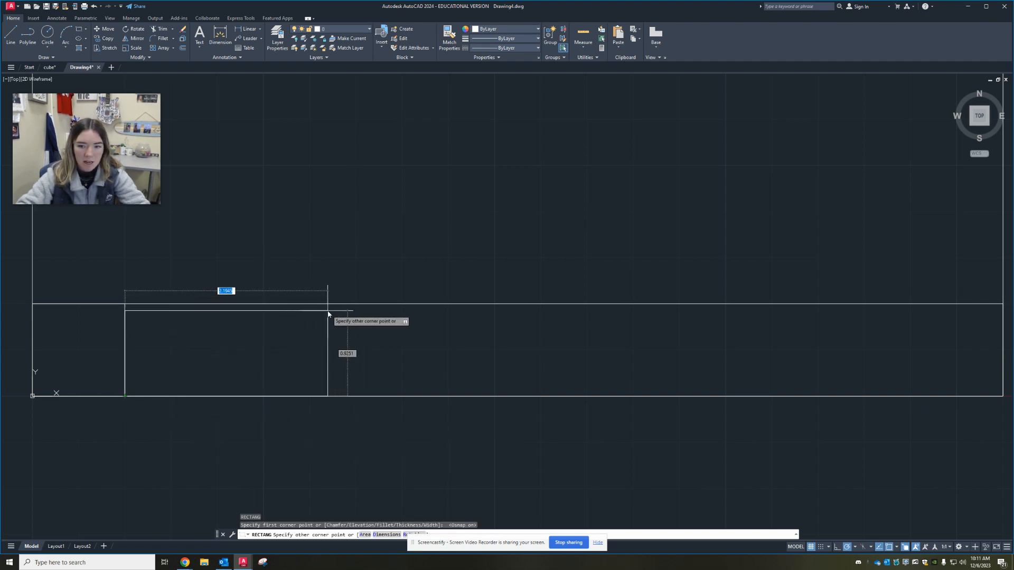
pyautogui.write('3')
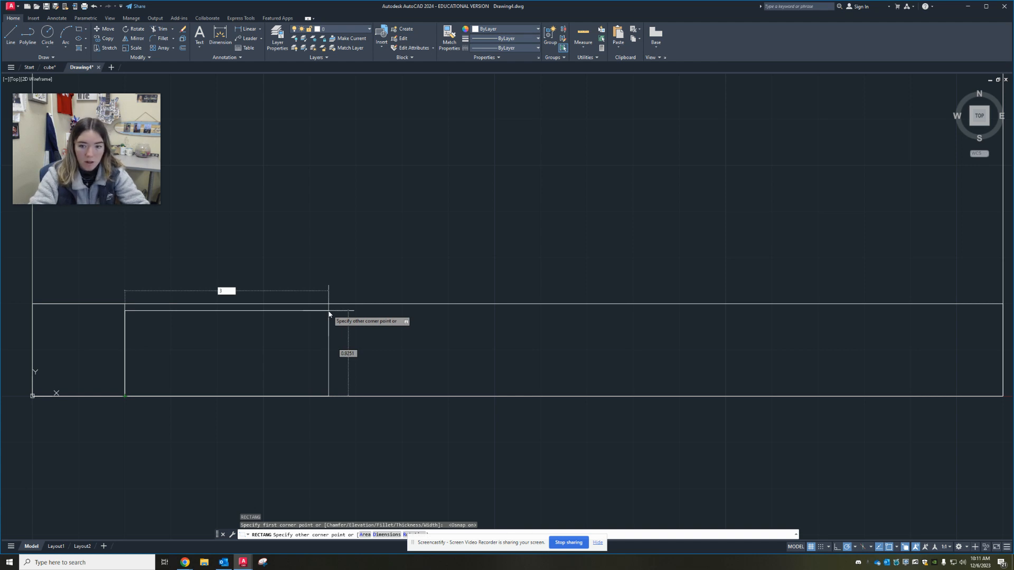
pyautogui.press('Tab')
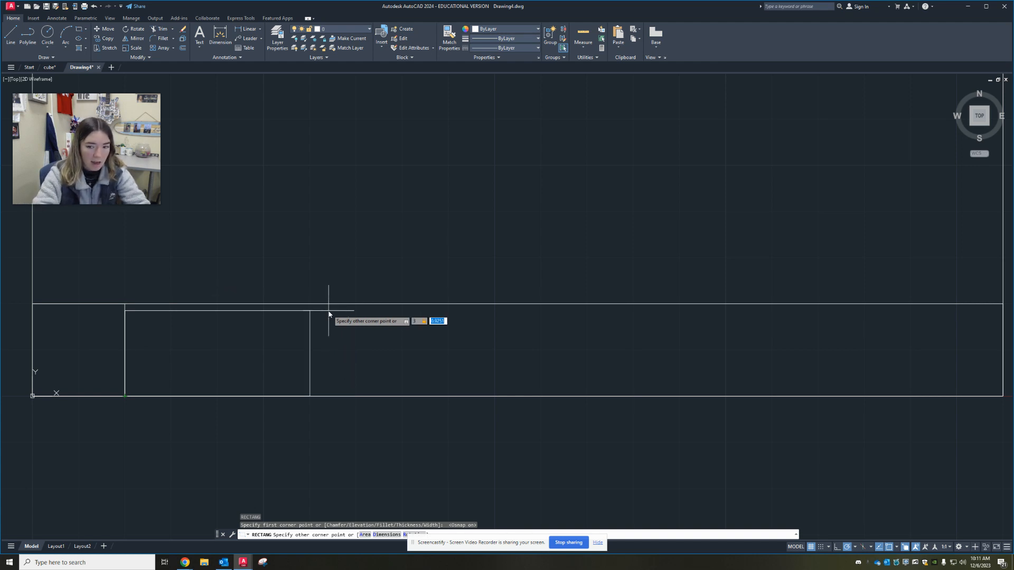
pyautogui.press('Return')
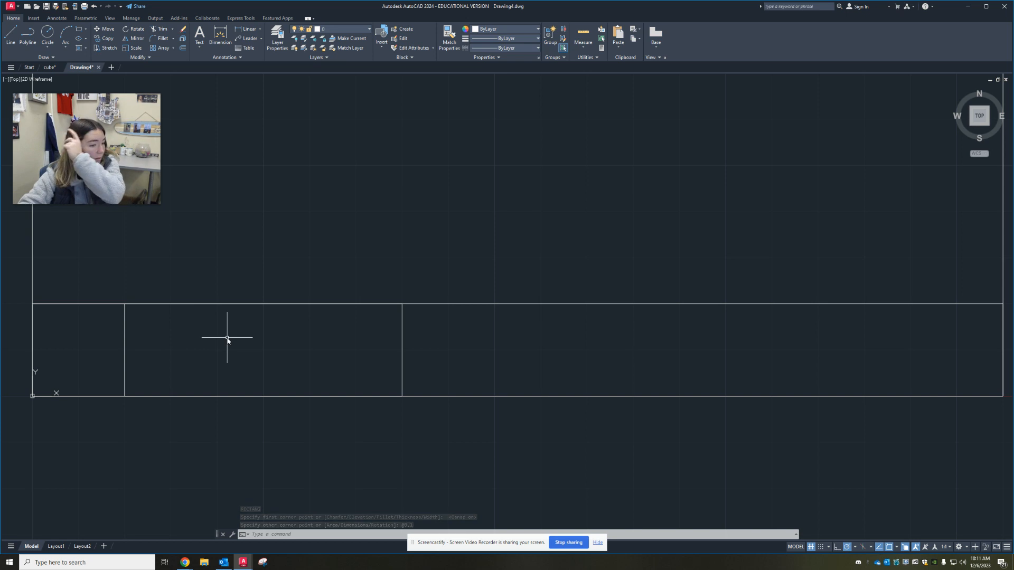
# Draw a rectangle 4 wide and 1 high in the strip, starting from the lower-right corner of the 3-wide box.
pyautogui.moveTo(478, 321); pyautogui.dragTo(450, 311, button='middle')
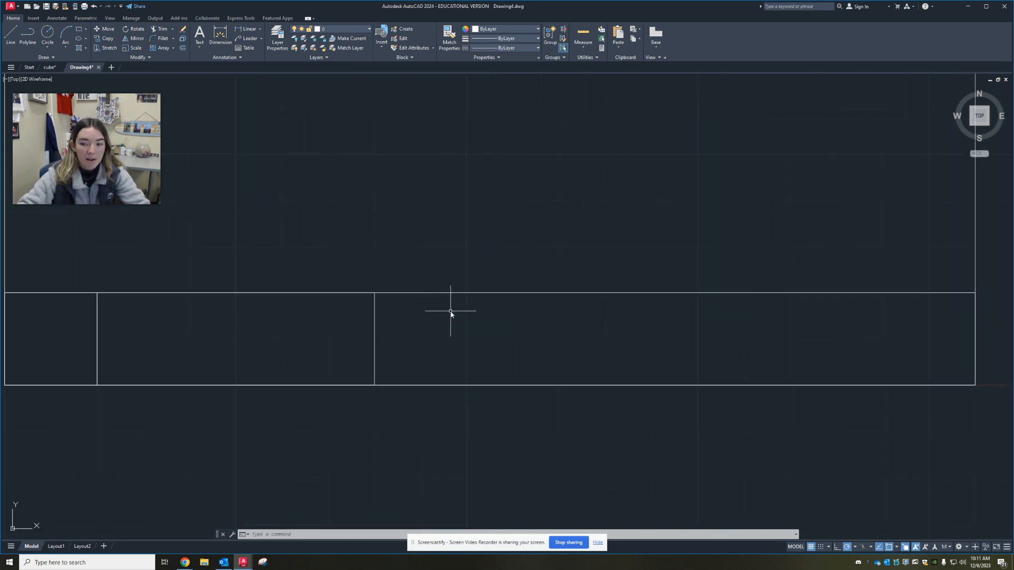
pyautogui.press('Return')
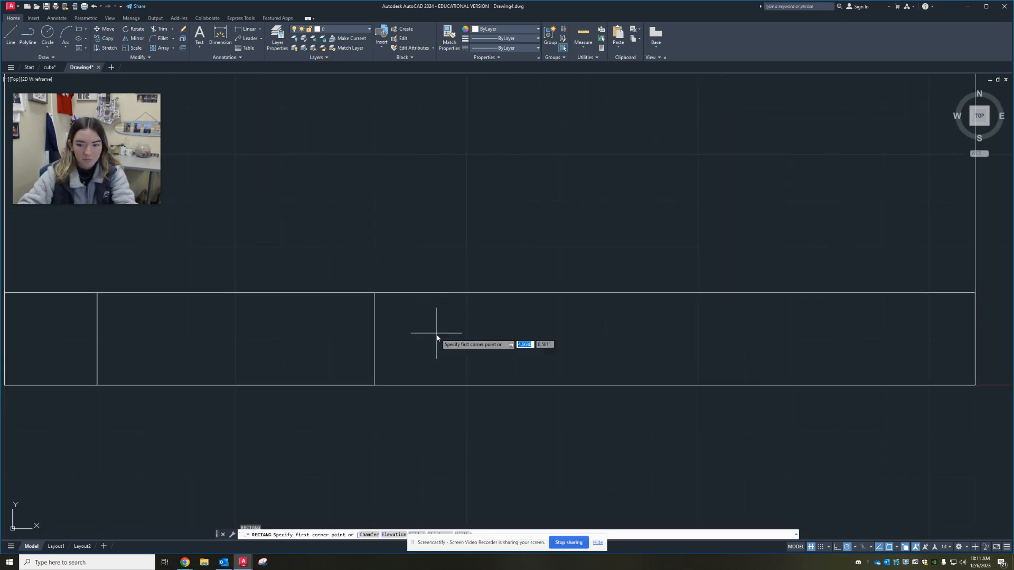
pyautogui.click(376, 385)
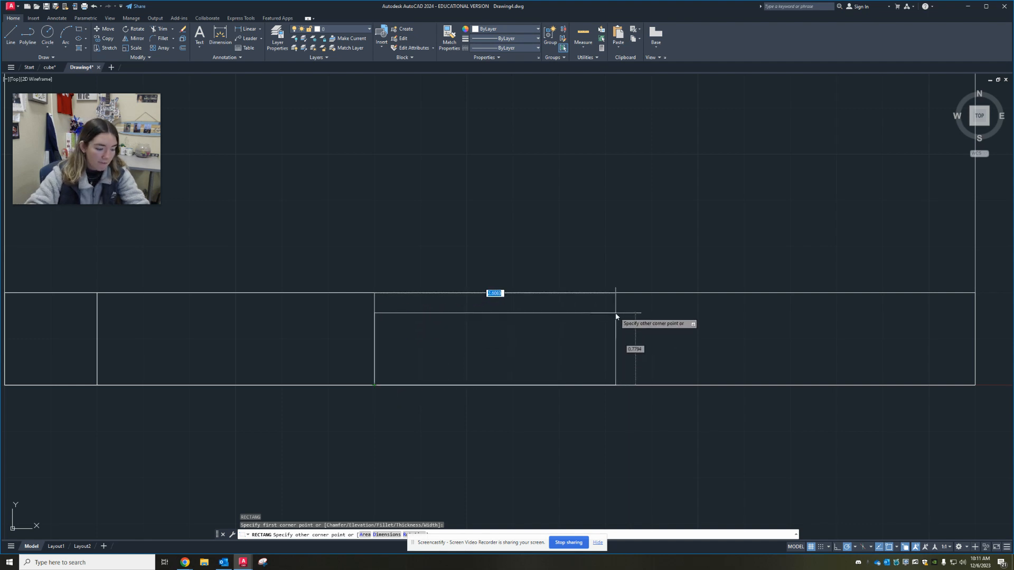
pyautogui.write('4,1')
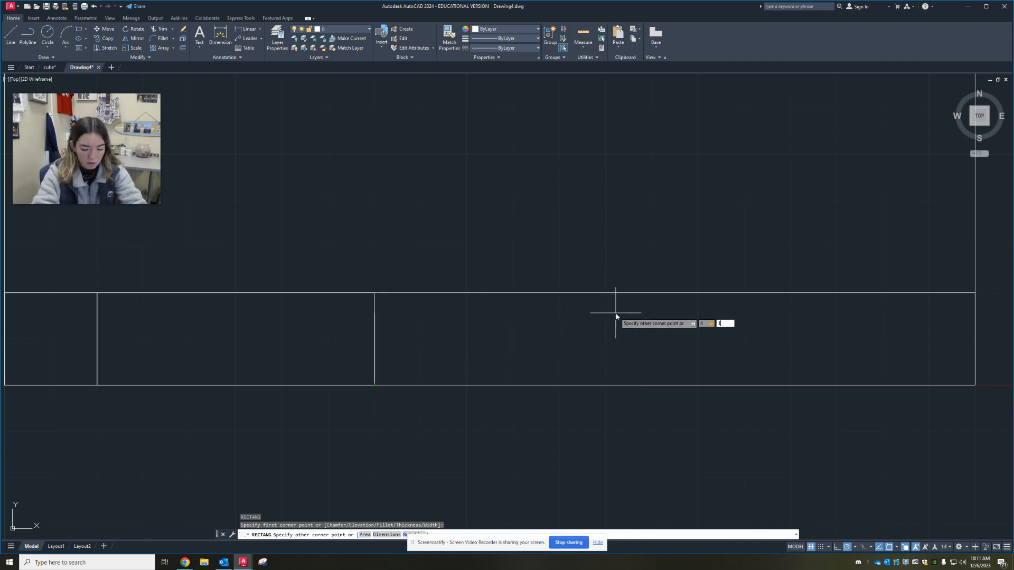
pyautogui.press('Return')
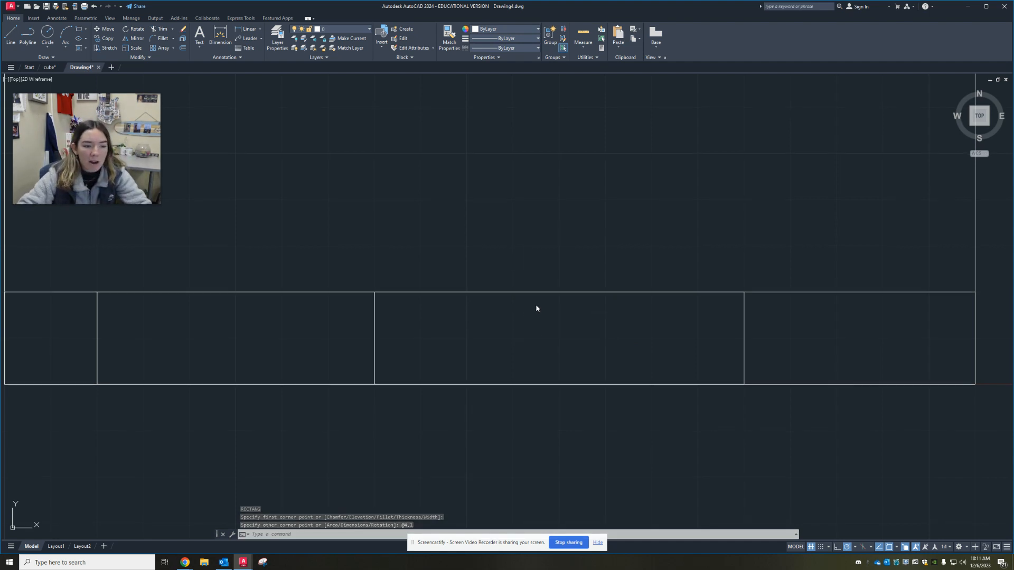
# Draw a rectangle 2 wide and 1 high in the strip, starting from the lower-right corner of the 4-wide box.
pyautogui.moveTo(536, 308); pyautogui.dragTo(441, 287, button='middle')
pyautogui.moveTo(611, 311); pyautogui.dragTo(533, 310, button='middle')
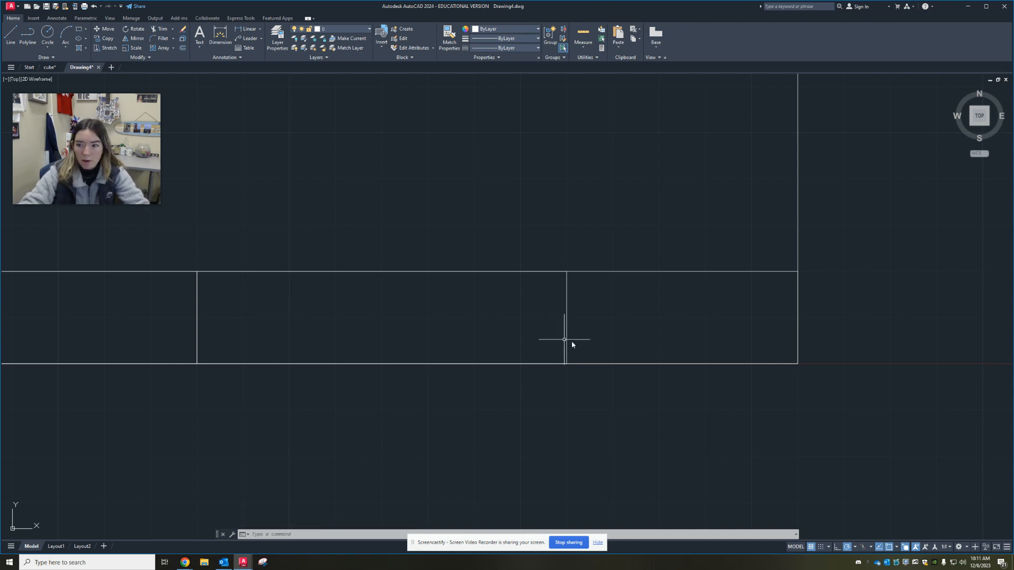
pyautogui.write('c')
pyautogui.press('Return')
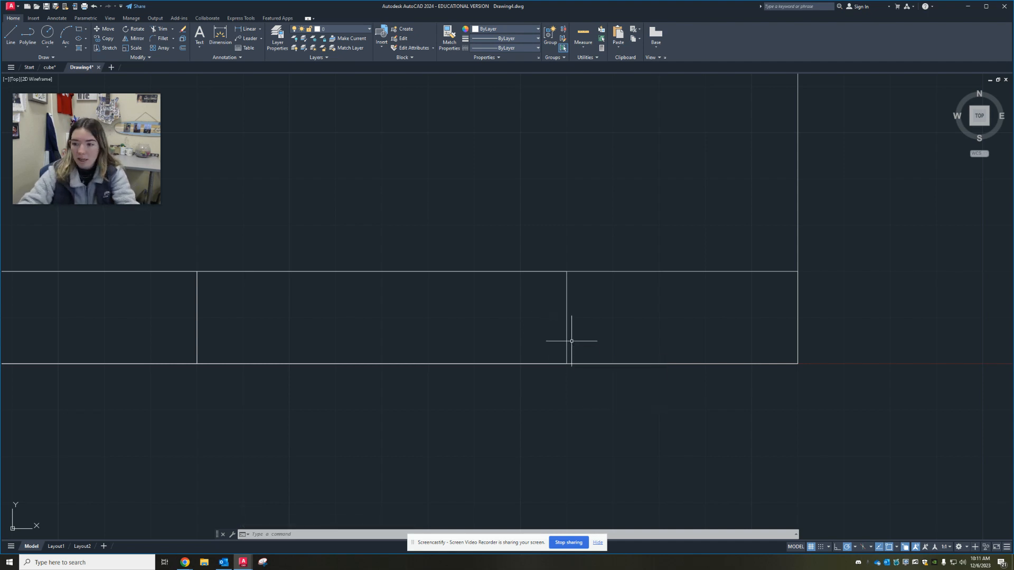
pyautogui.click(565, 363)
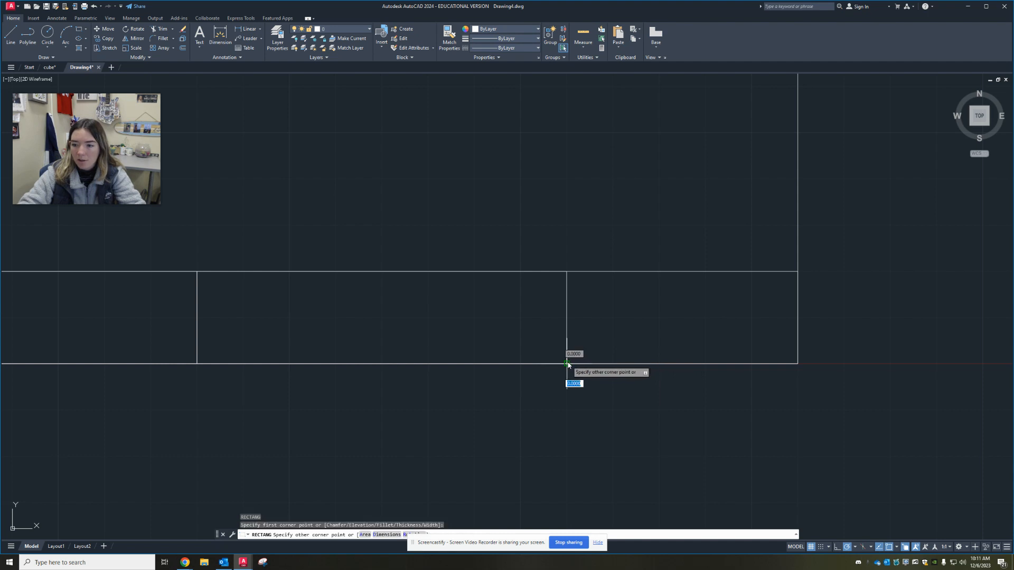
pyautogui.write('2')
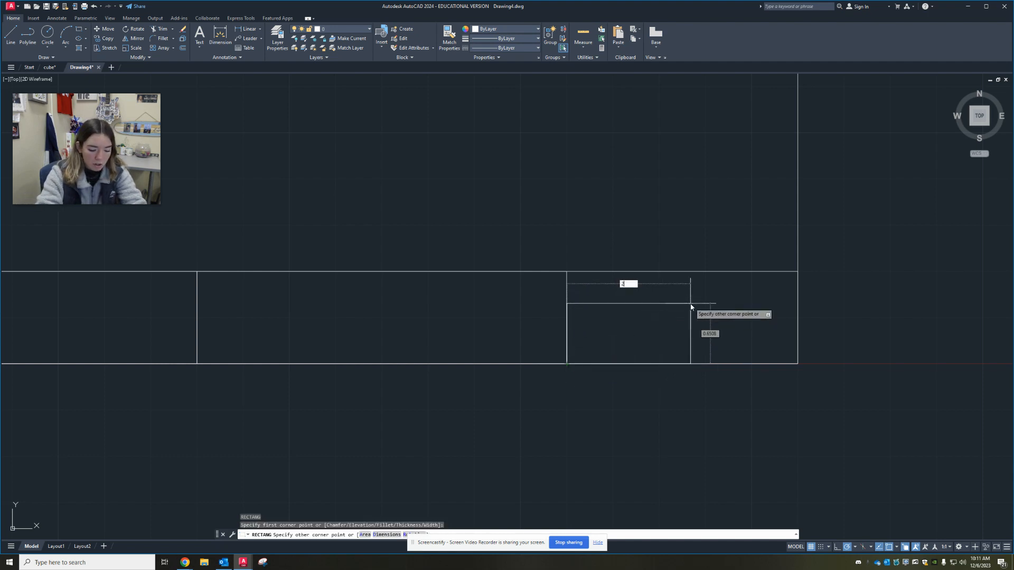
pyautogui.write(',1')
pyautogui.press('Return')
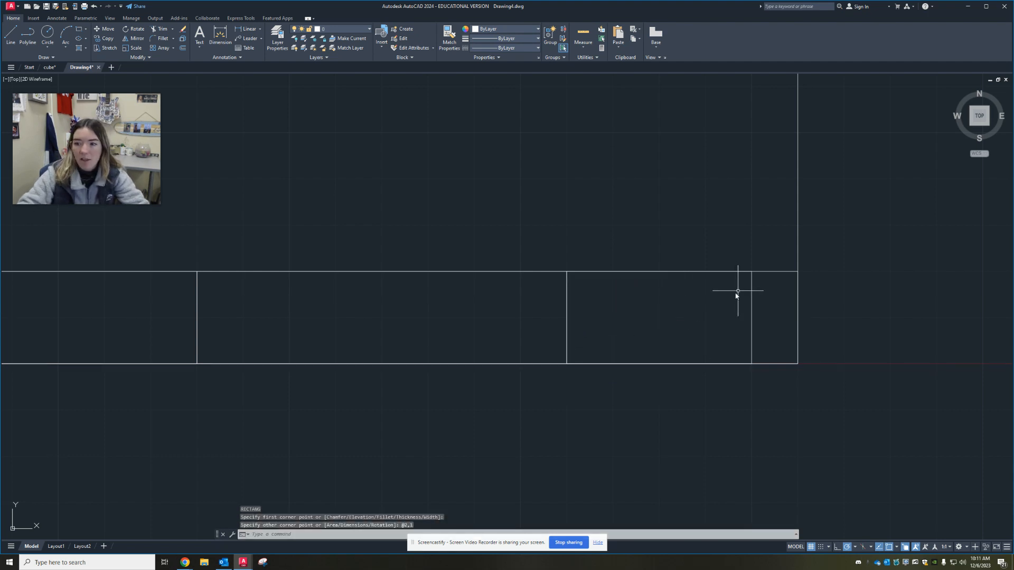
# Check the Midpoint object snap and split the 3-wide box with a horizontal line between the midpoints of its sides.
pyautogui.moveTo(444, 349); pyautogui.dragTo(609, 381, button='middle')
pyautogui.moveTo(307, 362); pyautogui.dragTo(455, 371, button='middle')
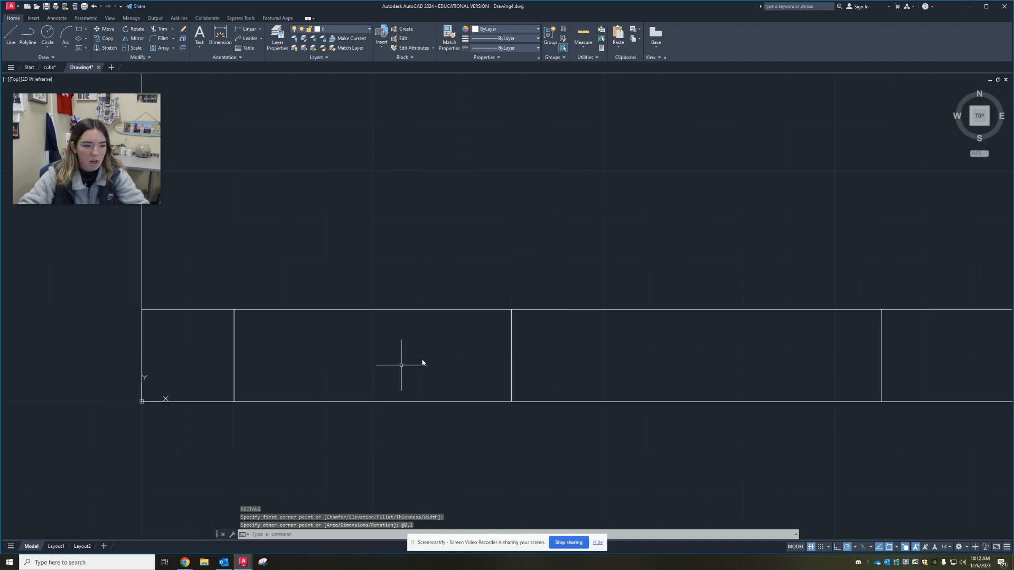
pyautogui.moveTo(933, 337); pyautogui.dragTo(659, 321, button='middle')
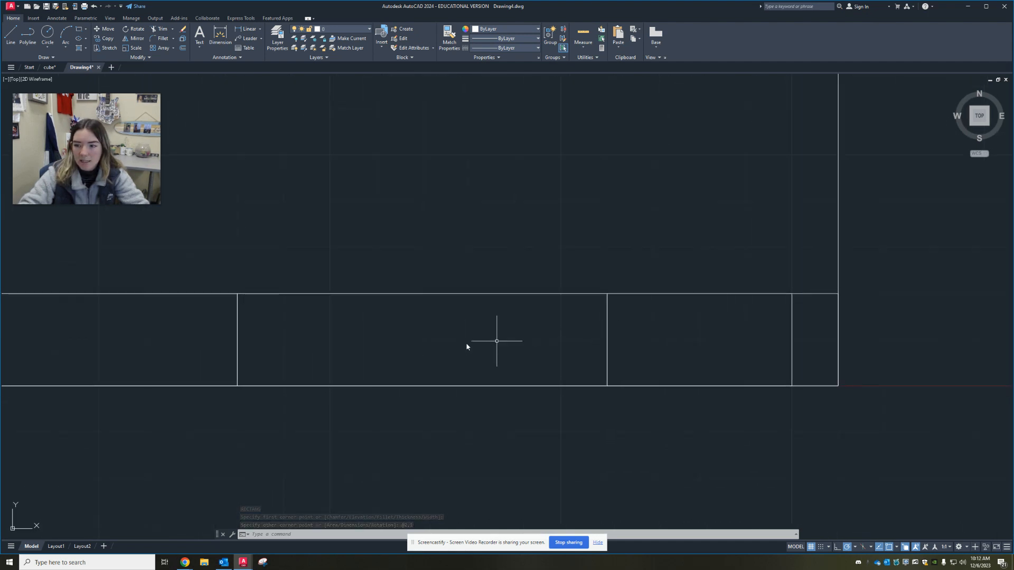
pyautogui.moveTo(130, 349); pyautogui.dragTo(346, 351, button='middle')
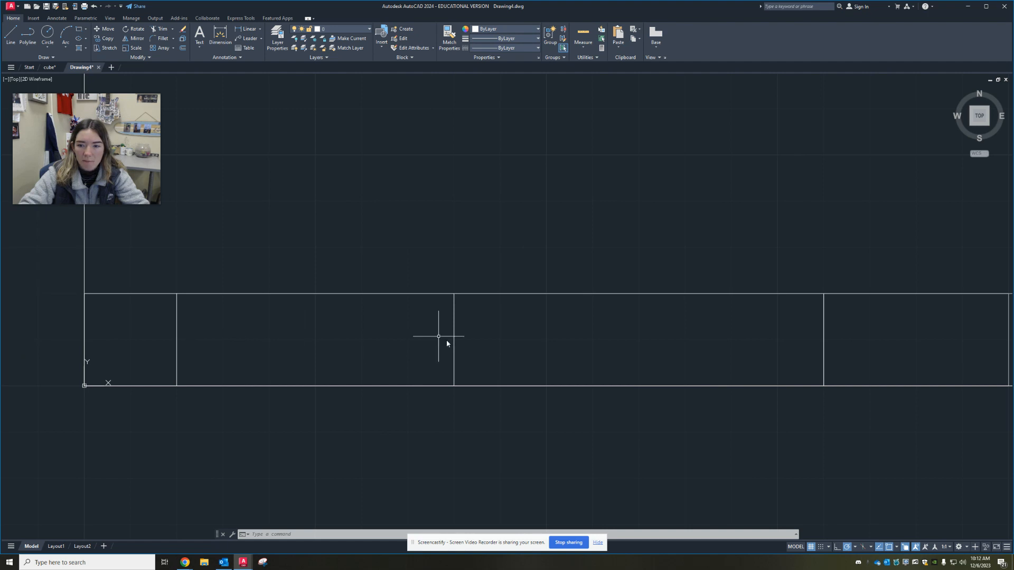
pyautogui.click(898, 548)
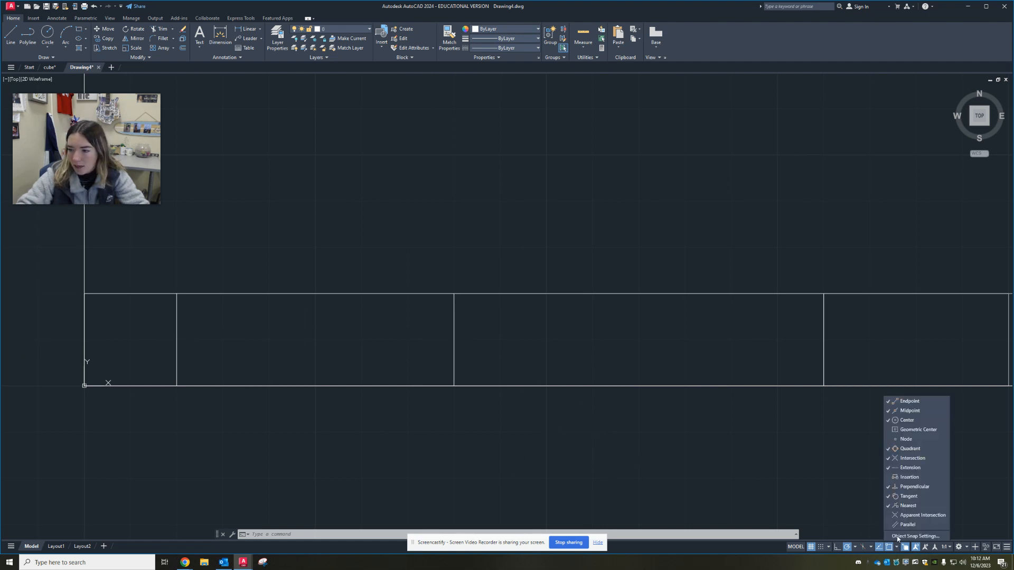
pyautogui.click(565, 478)
pyautogui.click(238, 432)
pyautogui.write('l')
pyautogui.press('Return')
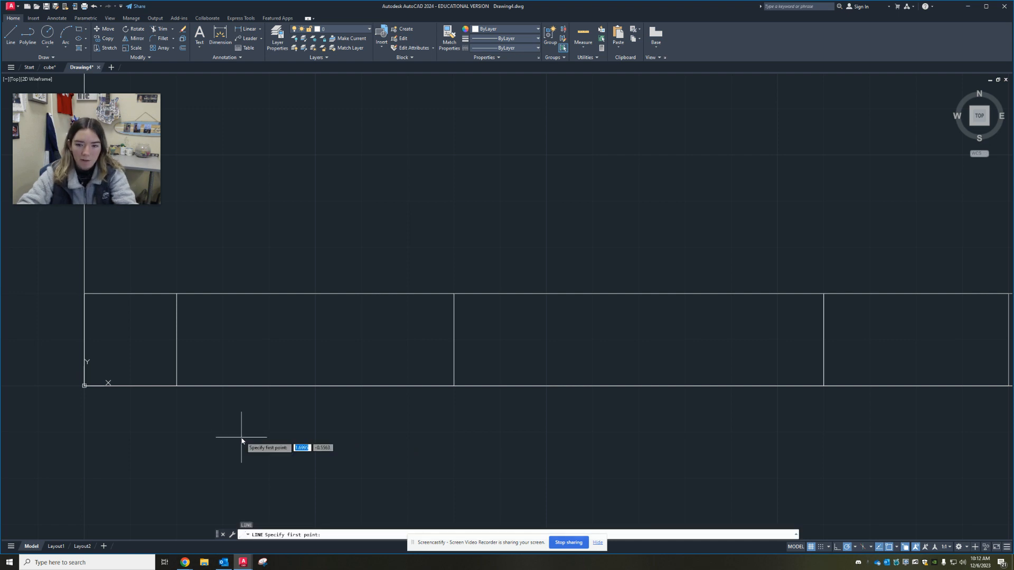
pyautogui.click(176, 340)
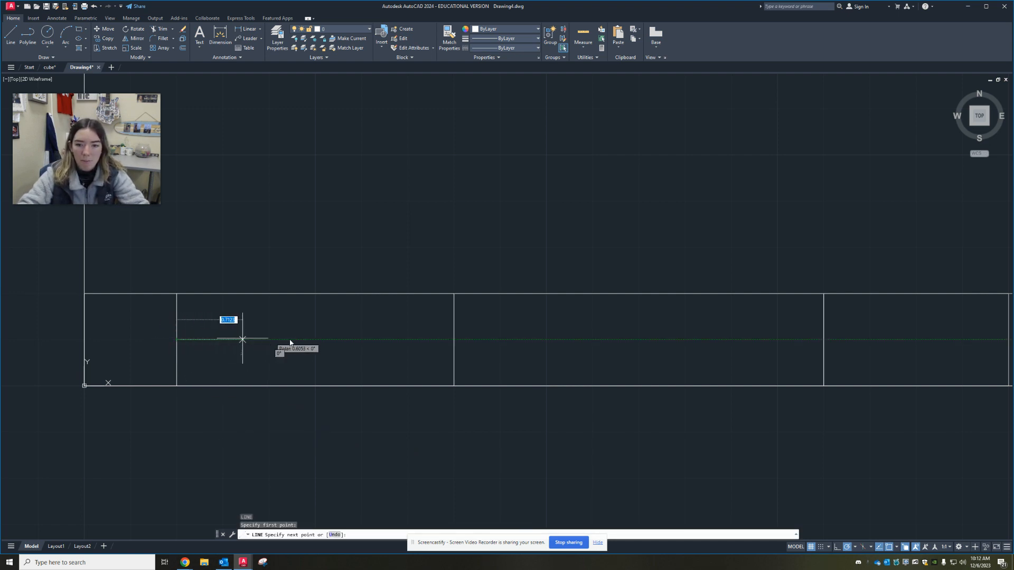
pyautogui.click(454, 341)
pyautogui.press('Escape')
# Split the 2-wide box with a horizontal line between the midpoints of its sides.
pyautogui.moveTo(610, 341); pyautogui.dragTo(378, 344, button='middle')
pyautogui.write('l')
pyautogui.press('Return')
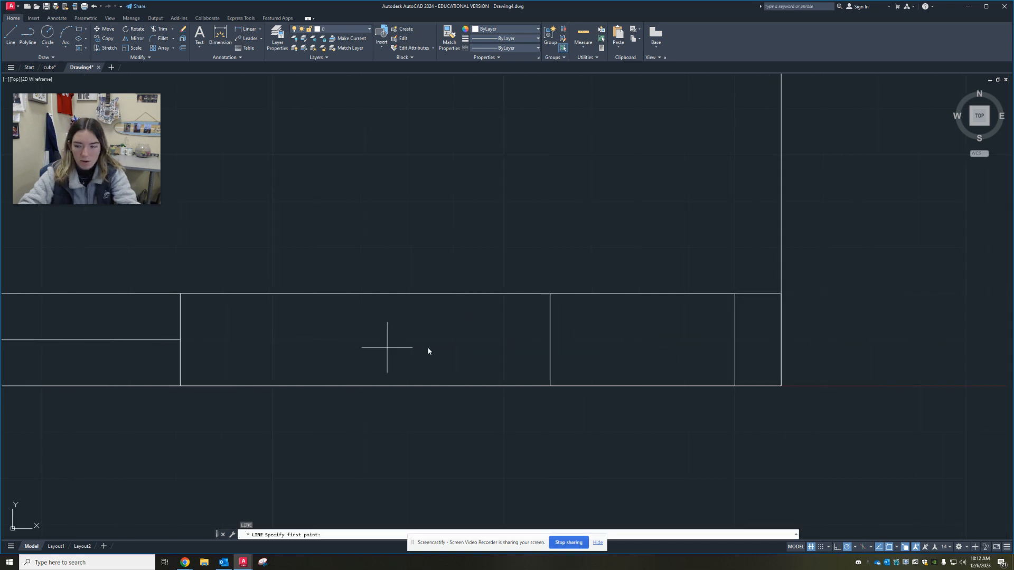
pyautogui.click(551, 340)
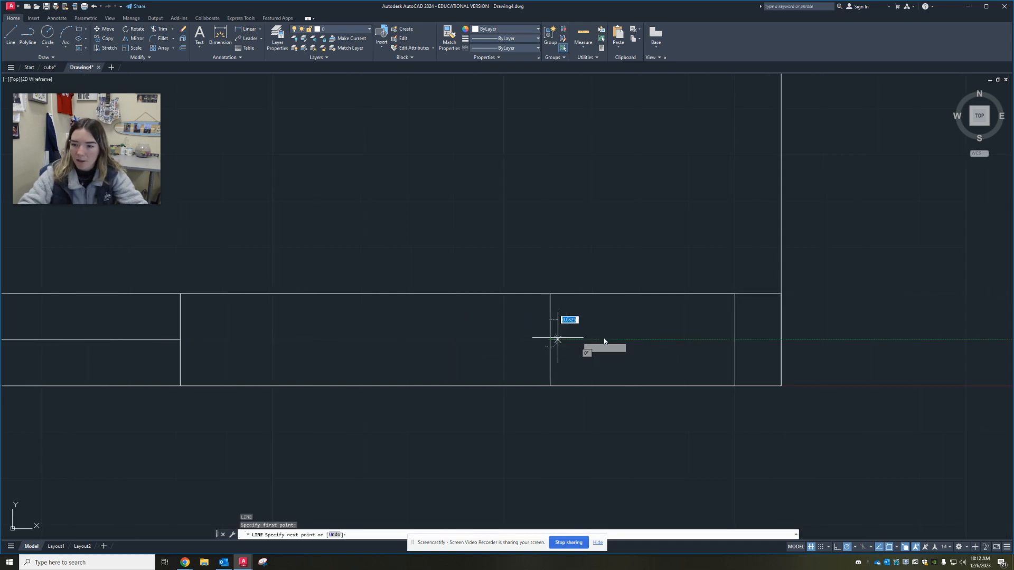
pyautogui.click(734, 340)
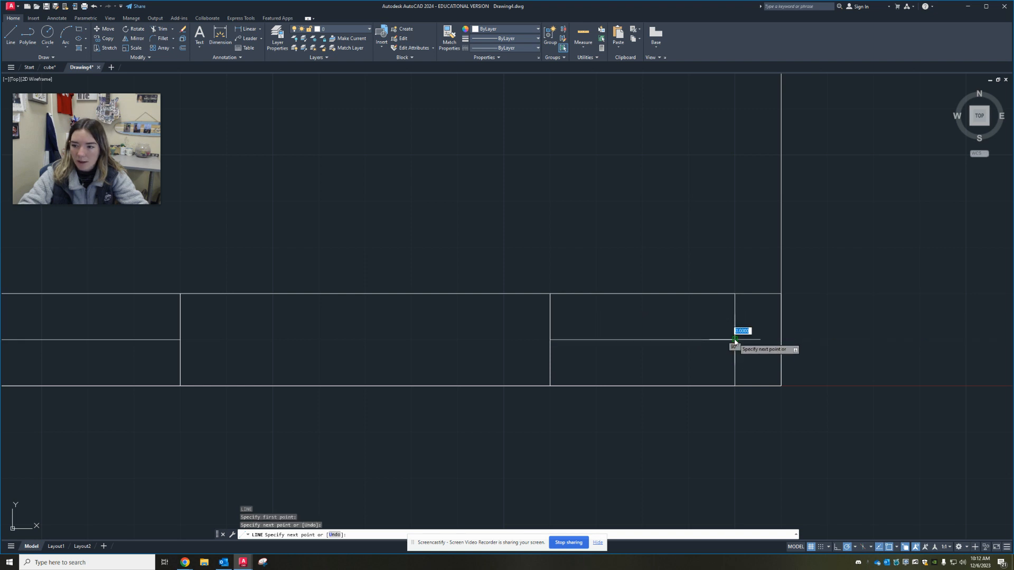
pyautogui.press('Escape')
# Switch to Chrome and maximize the window with the assignment PDF to examine the text of the title block fields.
pyautogui.scroll(-2, 502, 364)
pyautogui.moveTo(528, 362); pyautogui.dragTo(474, 361, button='middle')
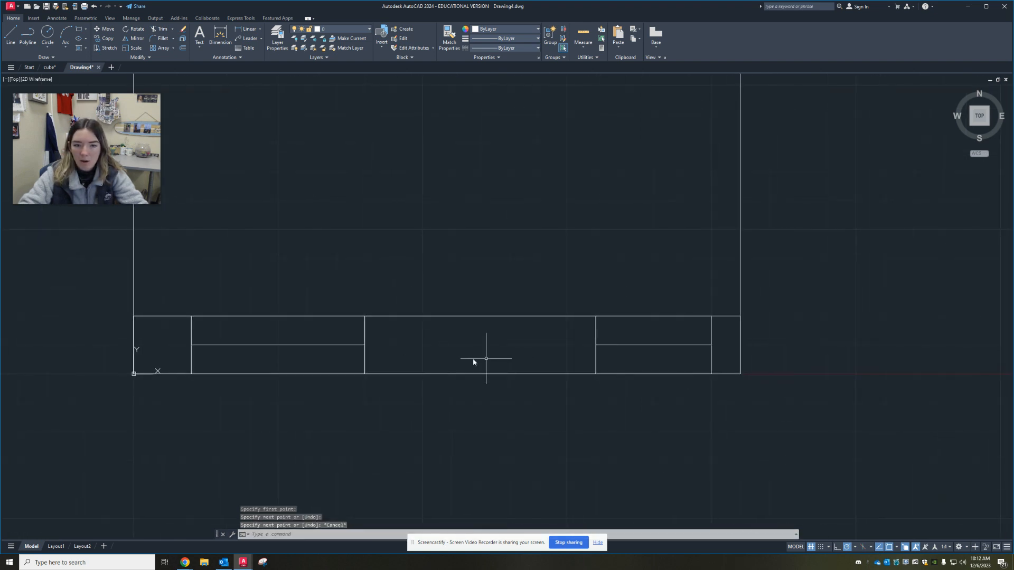
pyautogui.click(184, 562)
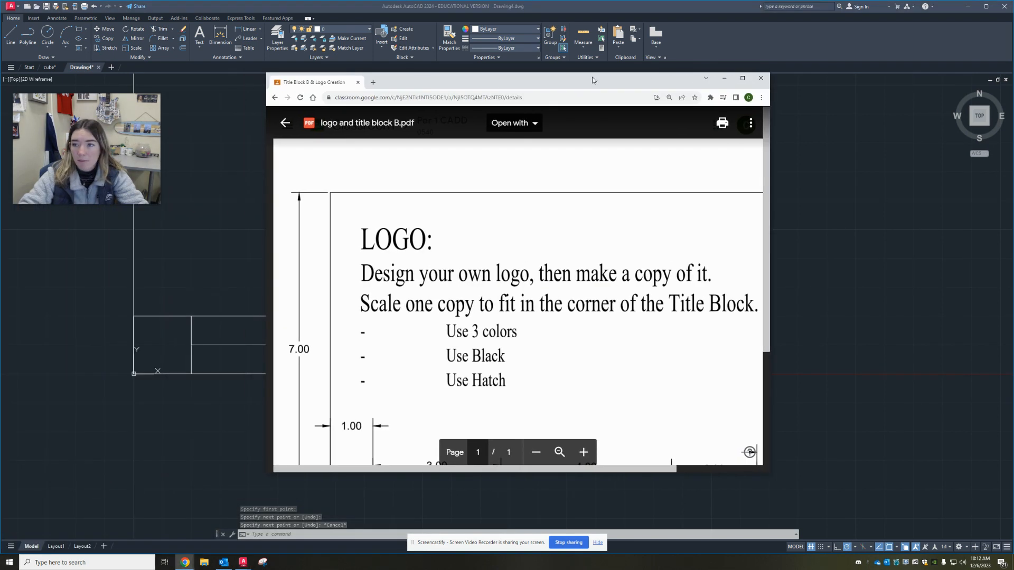
pyautogui.click(740, 78)
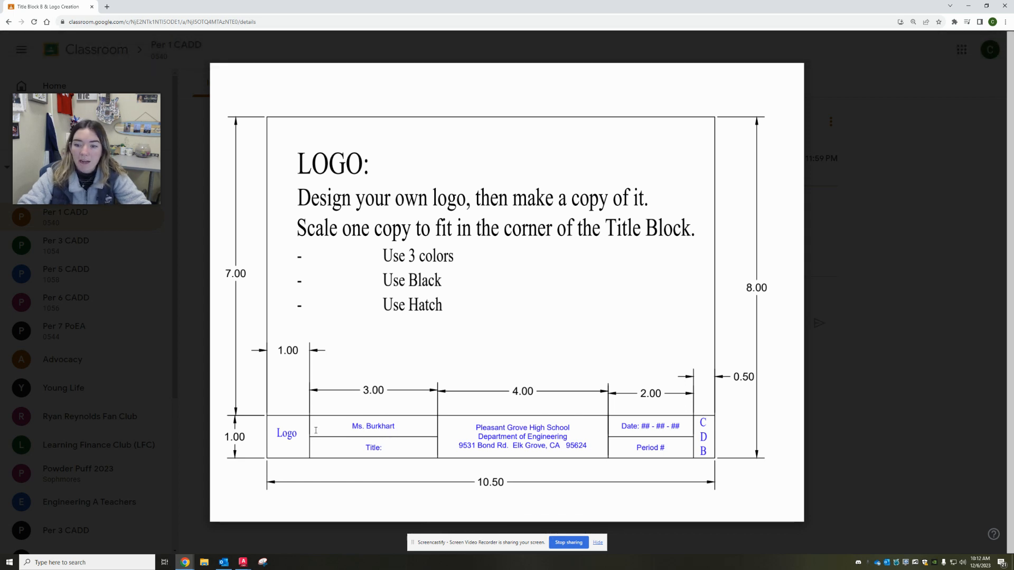
# Return to AutoCAD and add multiline text with the teacher's name in the upper half of the 3-wide box.
pyautogui.click(970, 6)
pyautogui.moveTo(308, 361); pyautogui.dragTo(321, 348, button='middle')
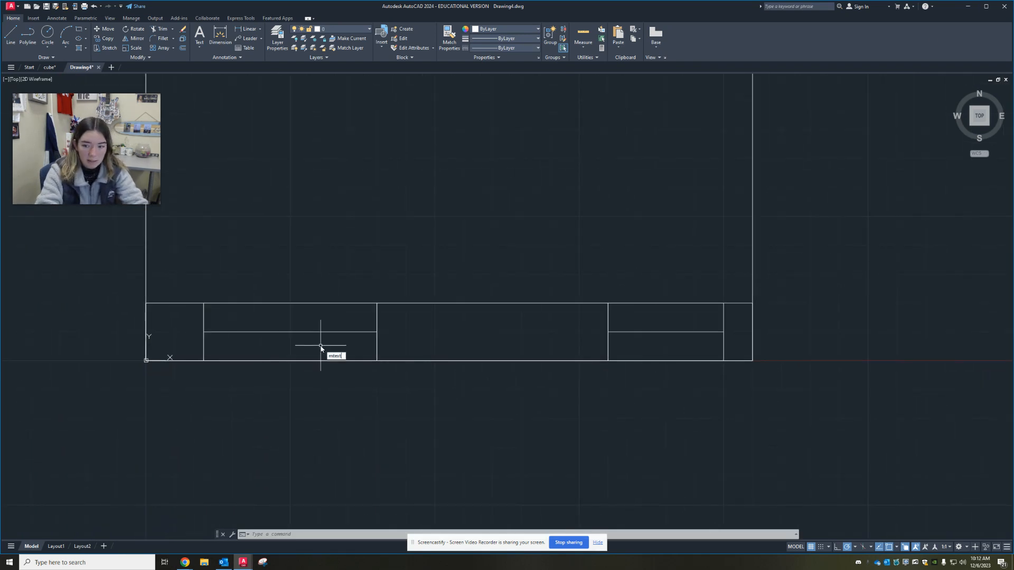
pyautogui.press('Return')
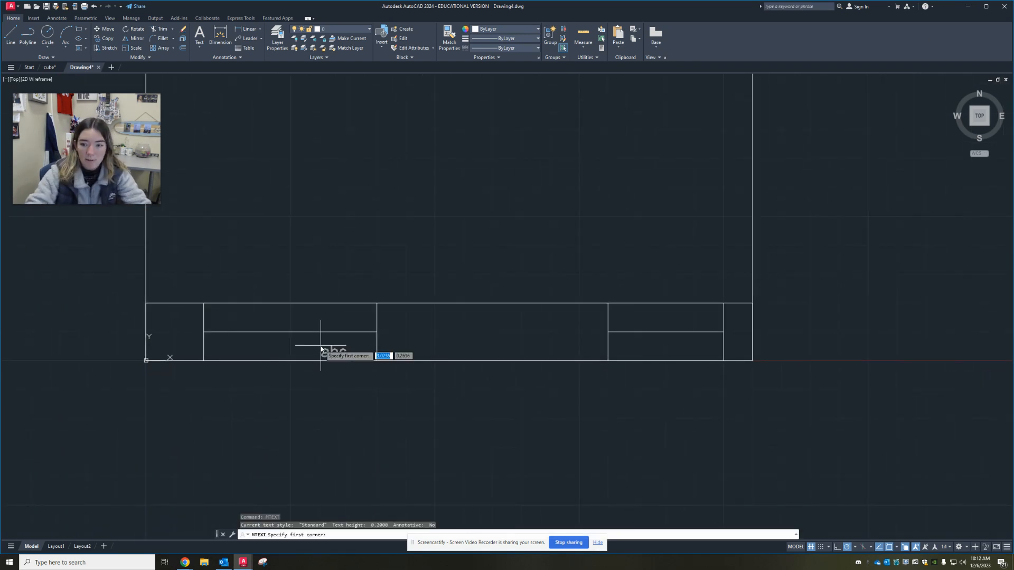
pyautogui.click(228, 309)
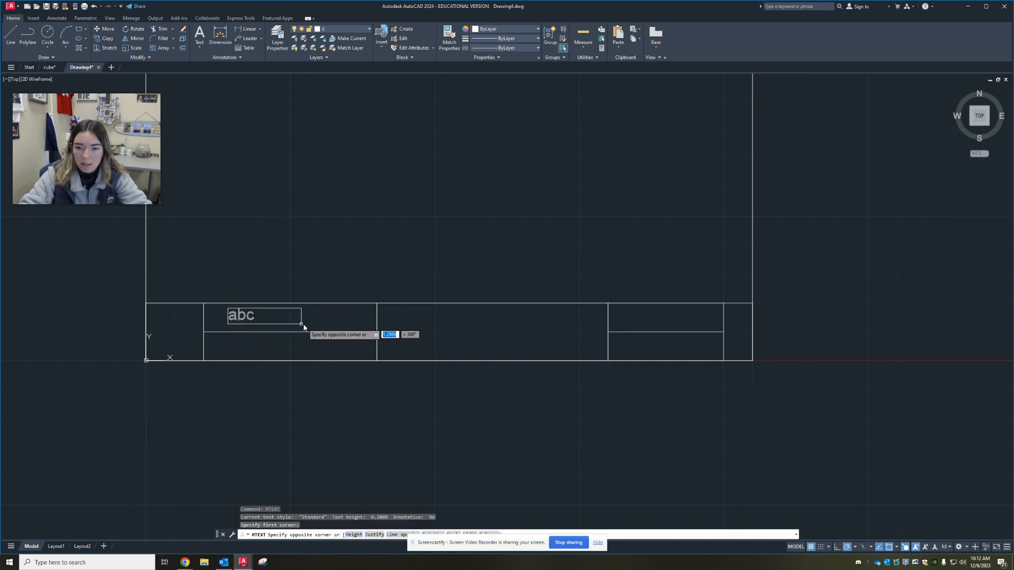
pyautogui.click(357, 328)
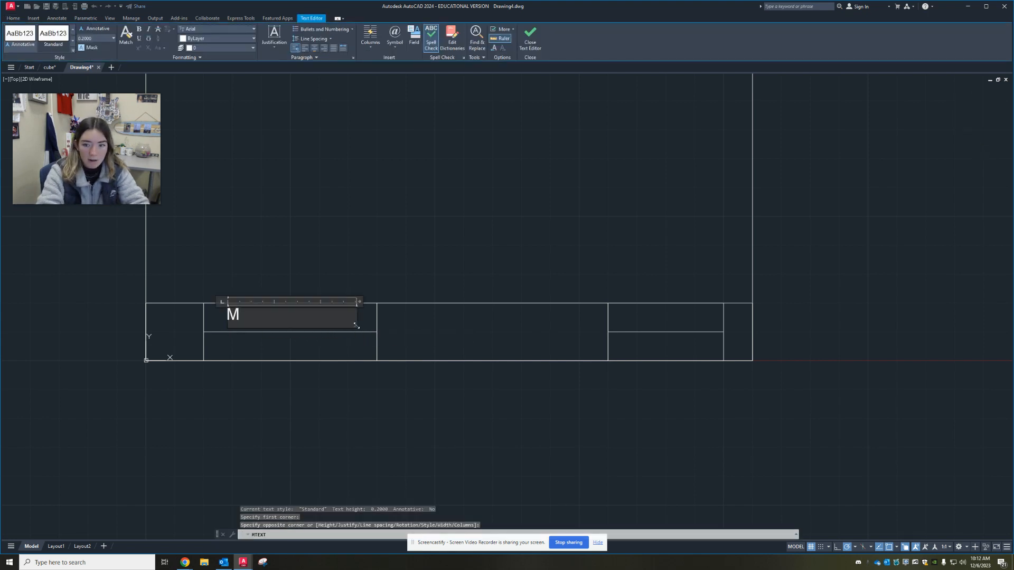
pyautogui.write('Ms. Bur')
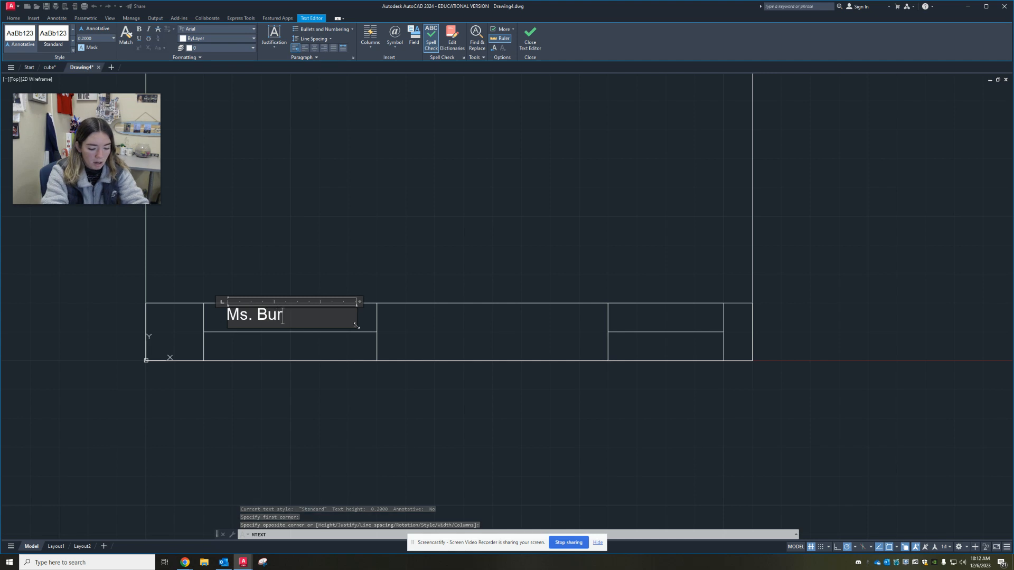
pyautogui.write('khart')
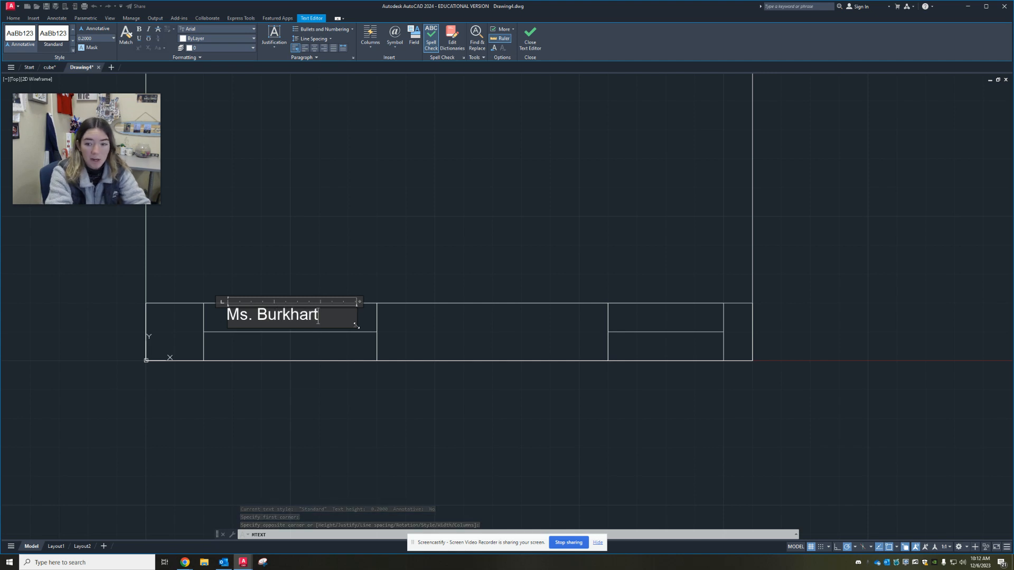
pyautogui.click(320, 208)
# Shift the name text right toward the middle of the upper half of the 3-wide box.
pyautogui.click(260, 322)
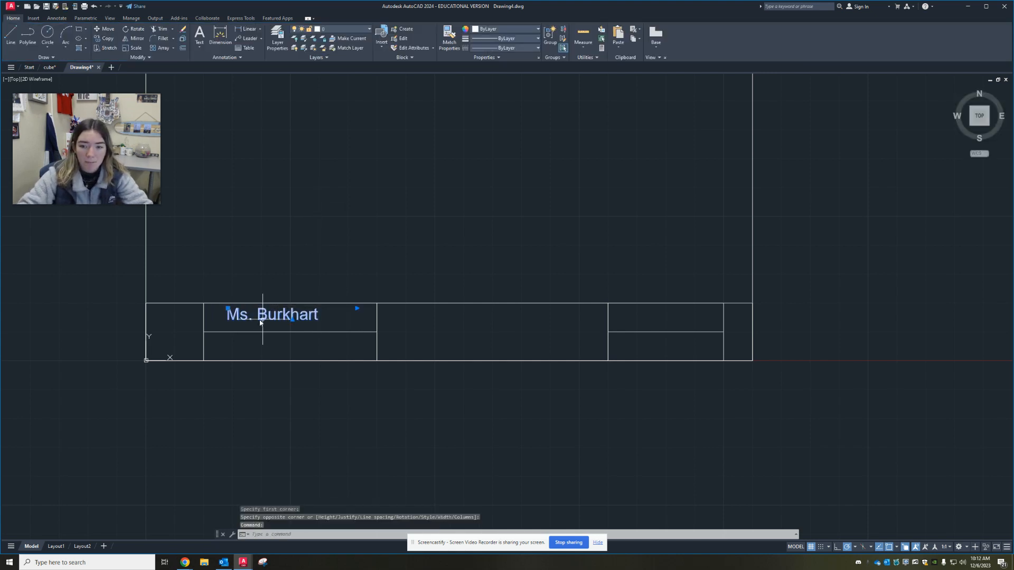
pyautogui.click(228, 309)
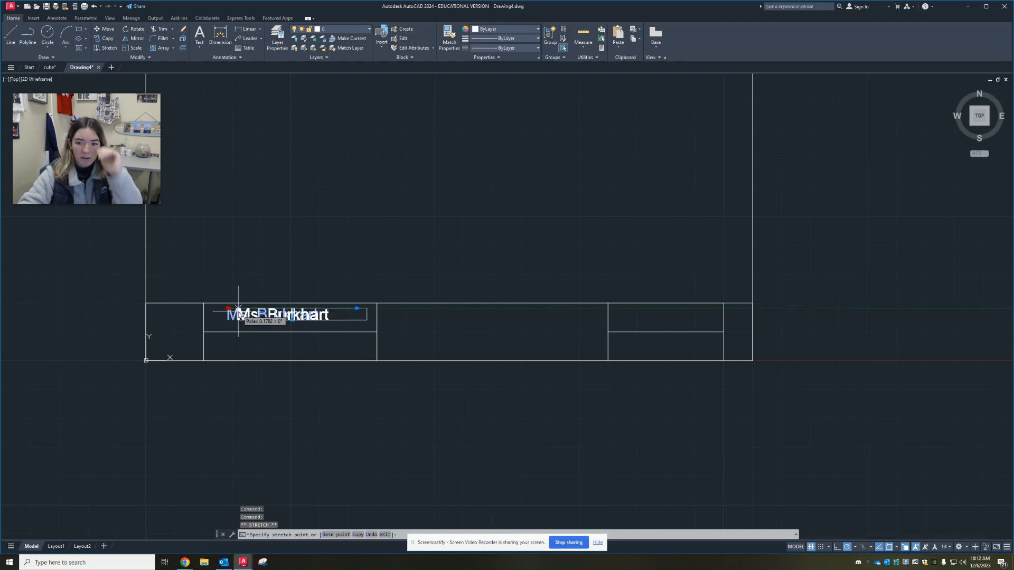
pyautogui.scroll(2, 239, 315)
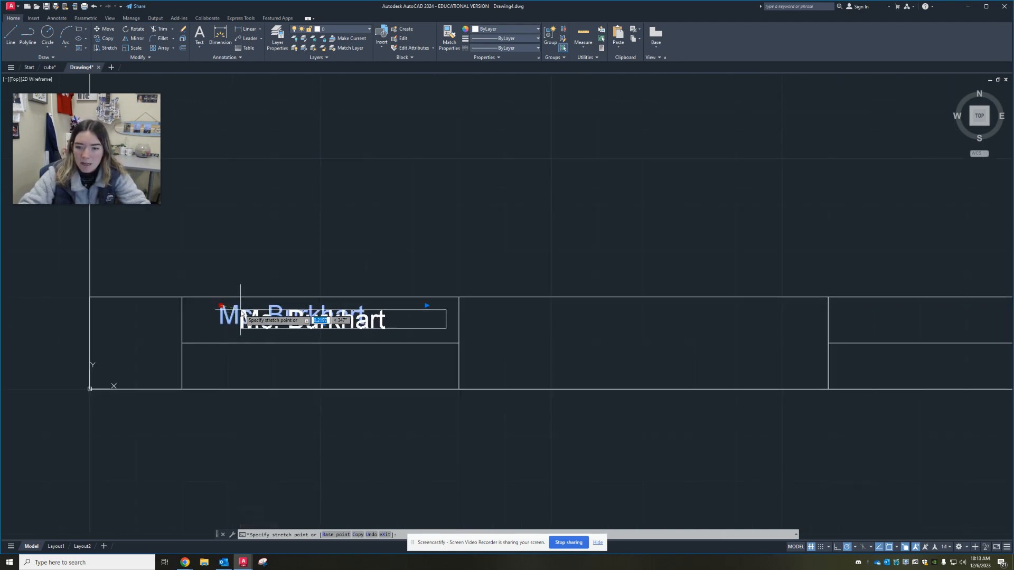
pyautogui.click(240, 311)
pyautogui.click(240, 311)
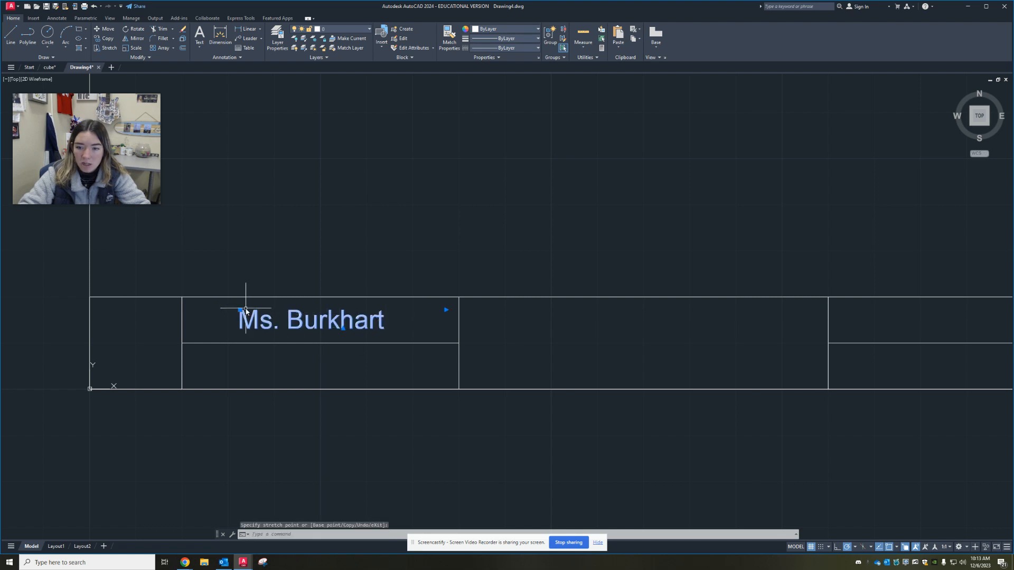
pyautogui.press('Escape')
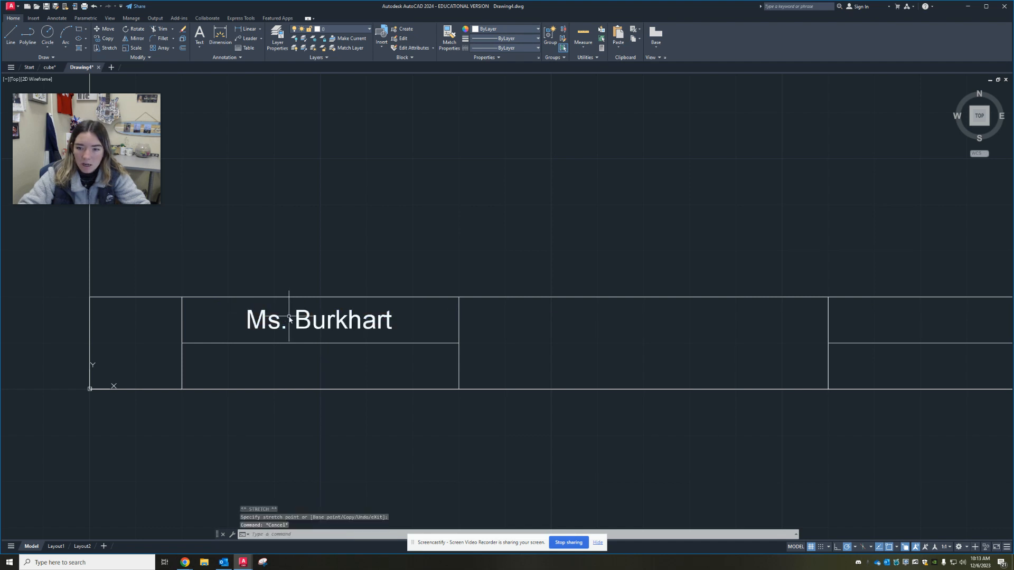
# Narrow the name text's frame so its right edge sits just past the end of the name.
pyautogui.scroll(-2, 335, 320)
pyautogui.click(342, 322)
pyautogui.click(407, 315)
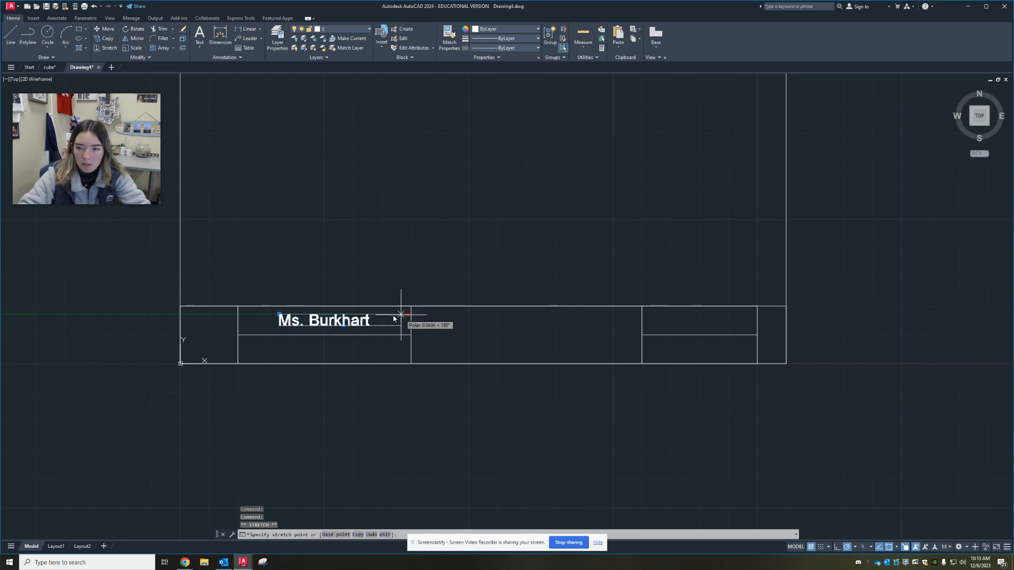
pyautogui.press('Escape')
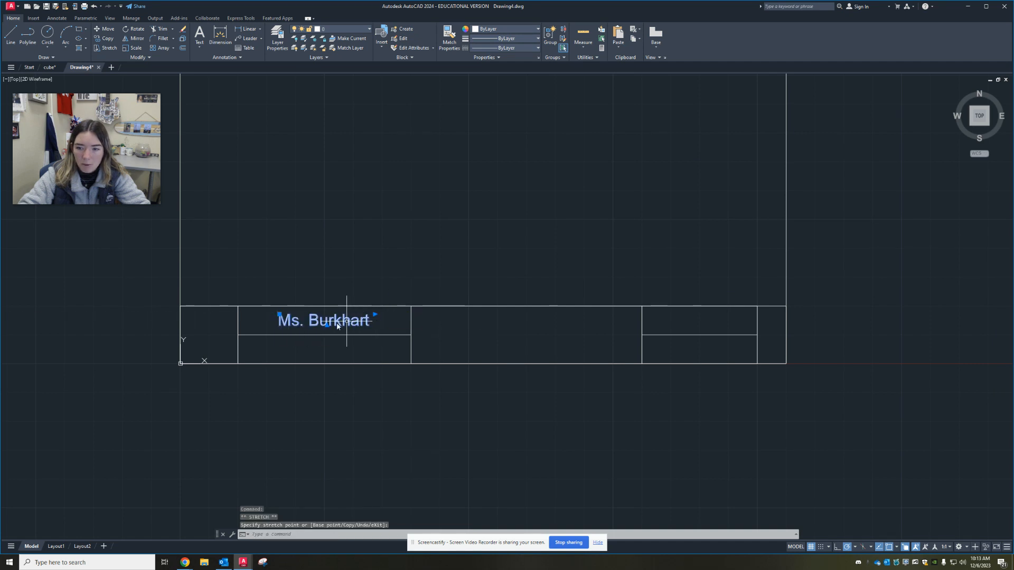
pyautogui.click(293, 312)
pyautogui.click(280, 319)
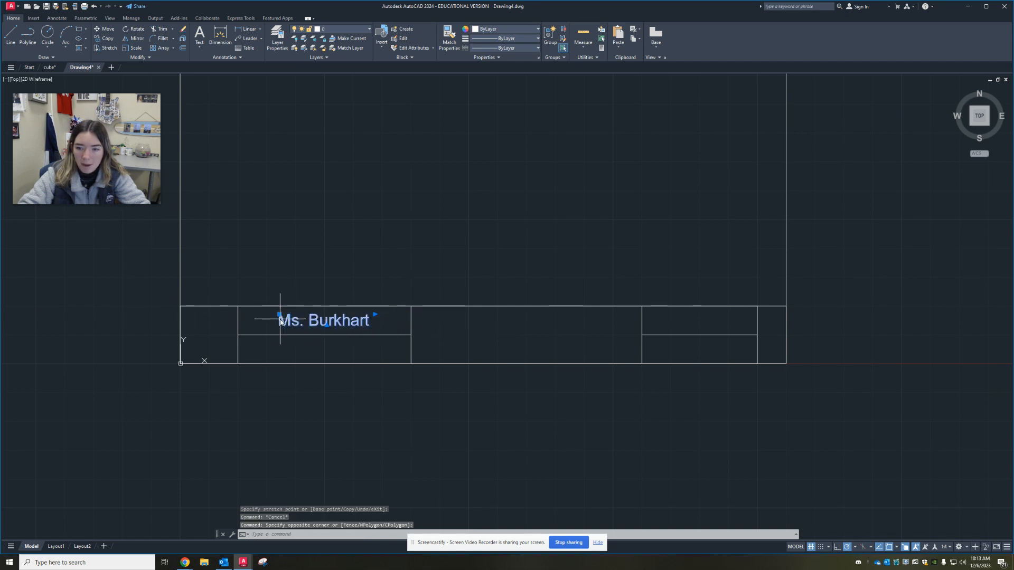
pyautogui.click(324, 316)
pyautogui.click(323, 305)
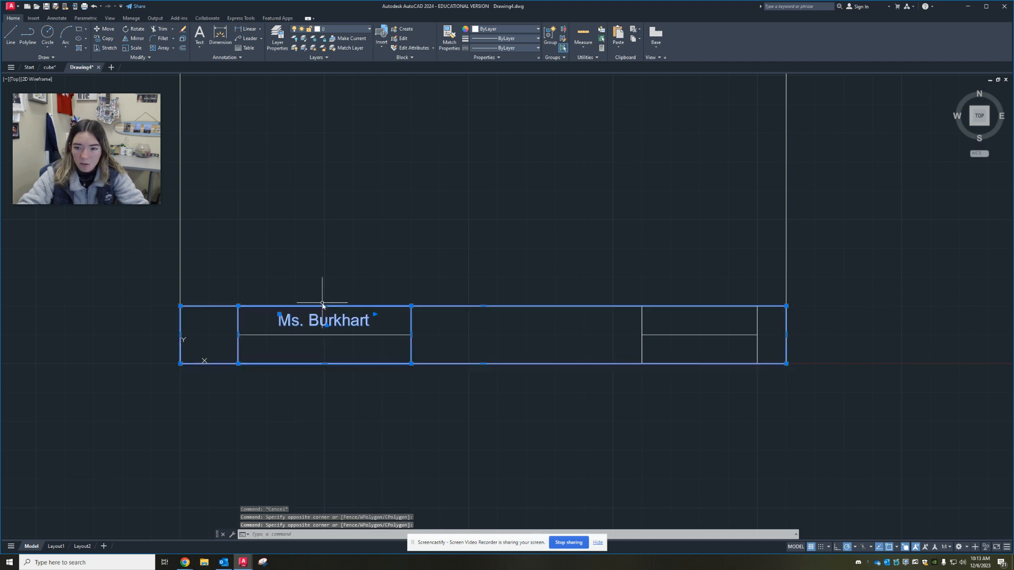
pyautogui.press('Escape')
pyautogui.click(293, 321)
pyautogui.click(261, 328)
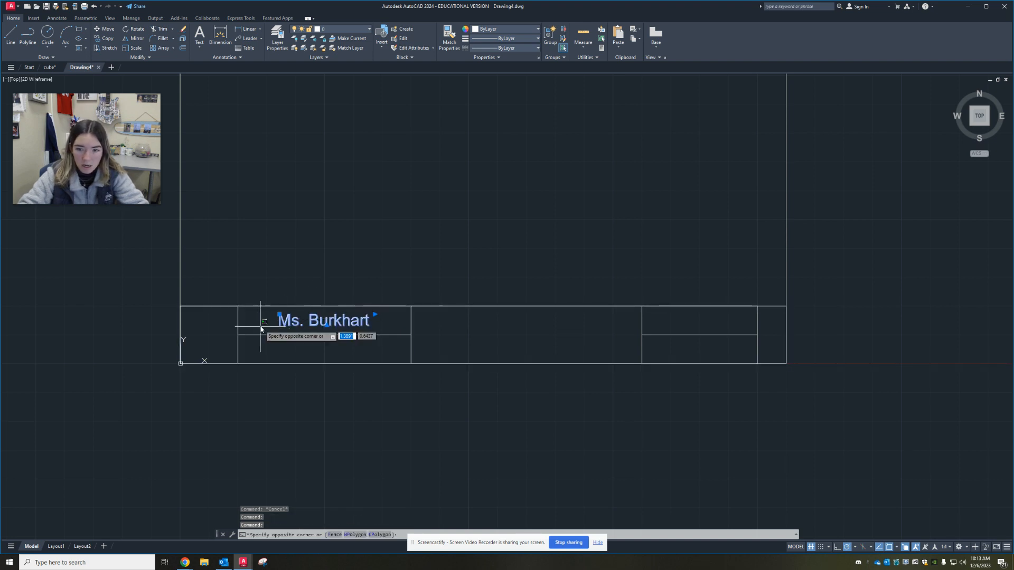
pyautogui.click(253, 317)
# Draw a vertical guide line through the 3-wide box from its top edge's midpoint to its bottom edge's midpoint.
pyautogui.press('l')
pyautogui.press('Return')
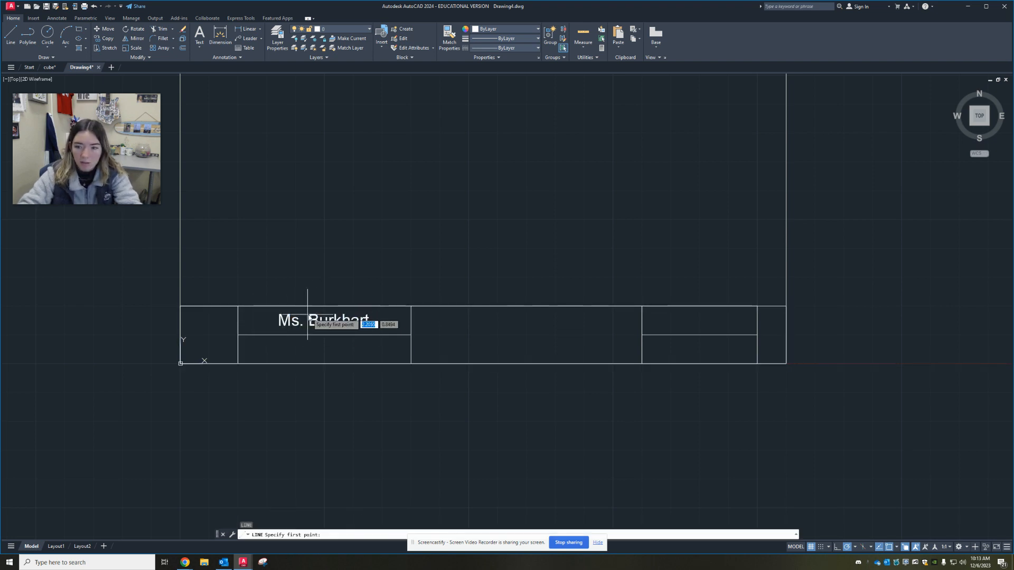
pyautogui.click(325, 306)
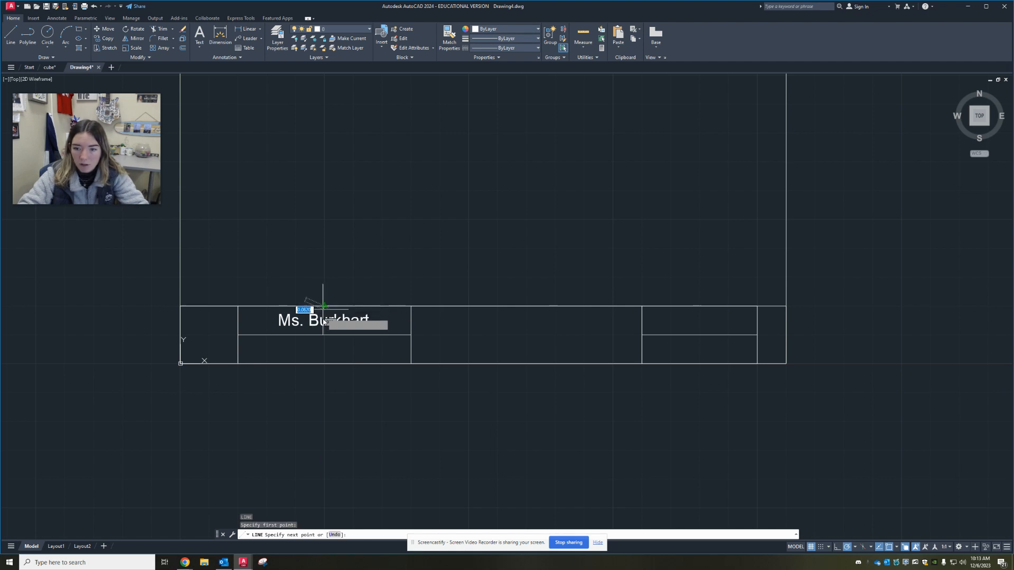
pyautogui.click(325, 364)
pyautogui.press('Escape')
pyautogui.click(325, 324)
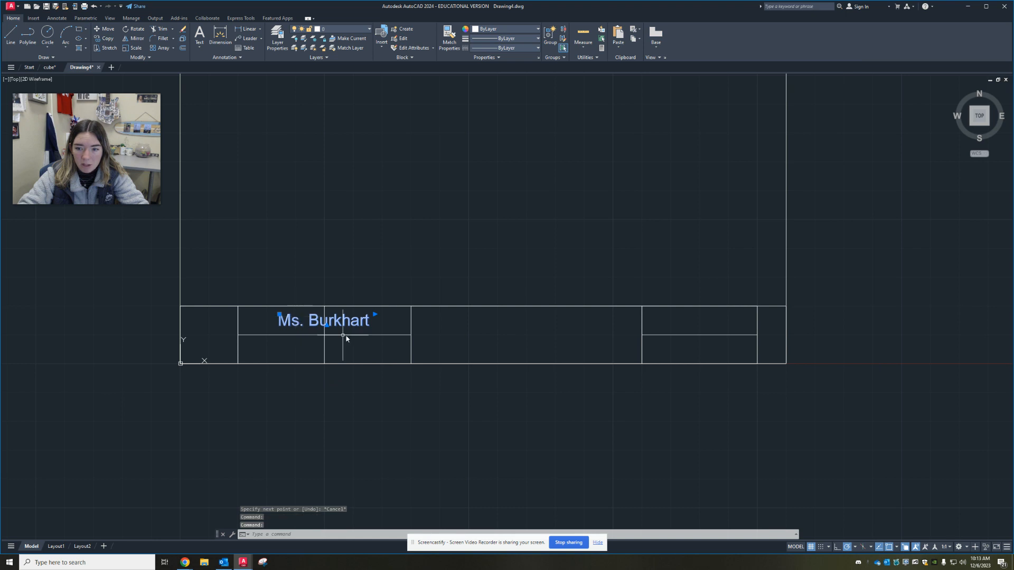
pyautogui.scroll(4, 327, 328)
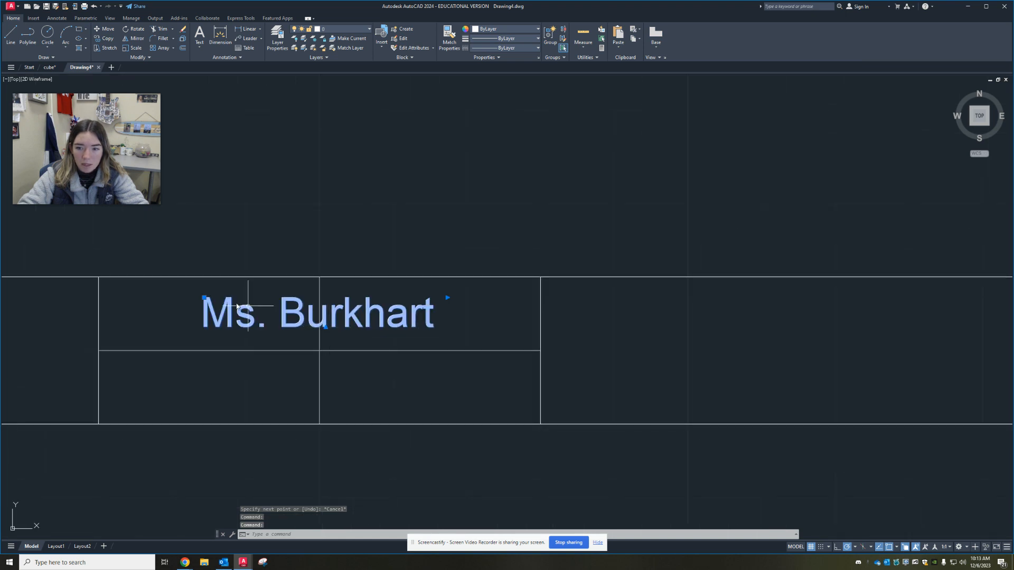
pyautogui.write('m')
pyautogui.press('Return')
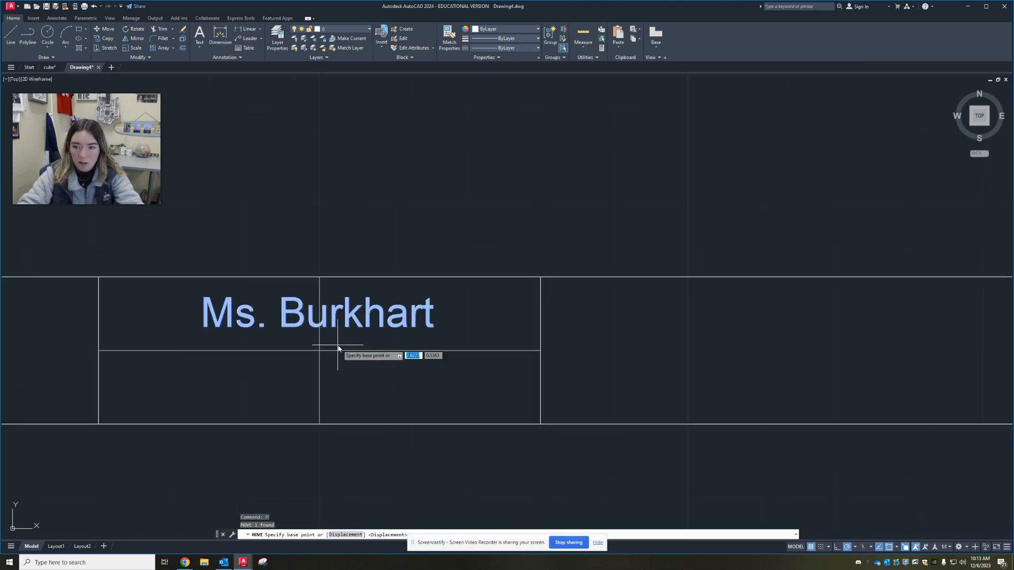
pyautogui.press('Escape')
# Nudge the name text left to center it more closely on the vertical guide line.
pyautogui.click(277, 316)
pyautogui.click(239, 316)
pyautogui.click(205, 299)
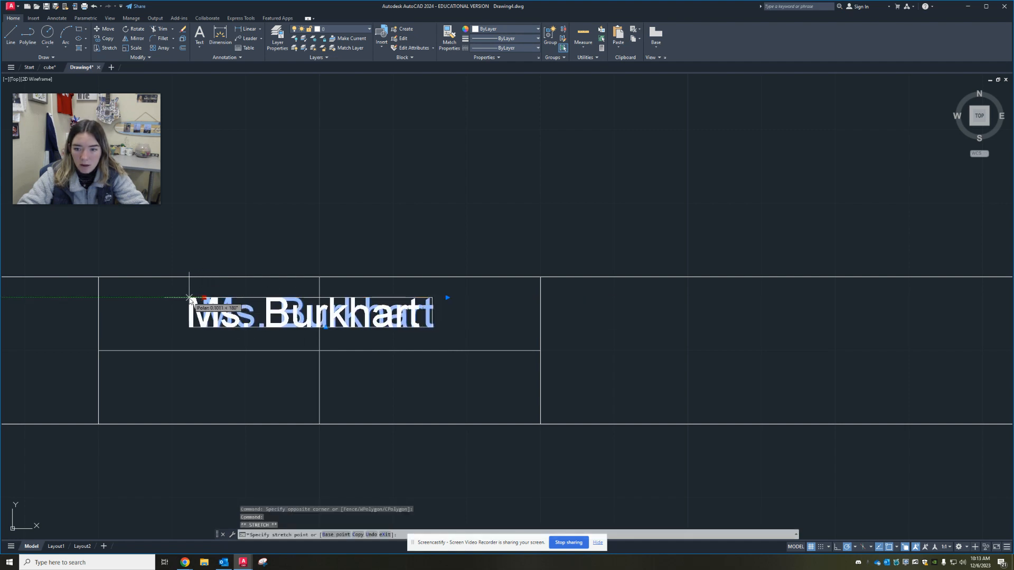
pyautogui.click(193, 299)
pyautogui.click(190, 298)
pyautogui.click(195, 299)
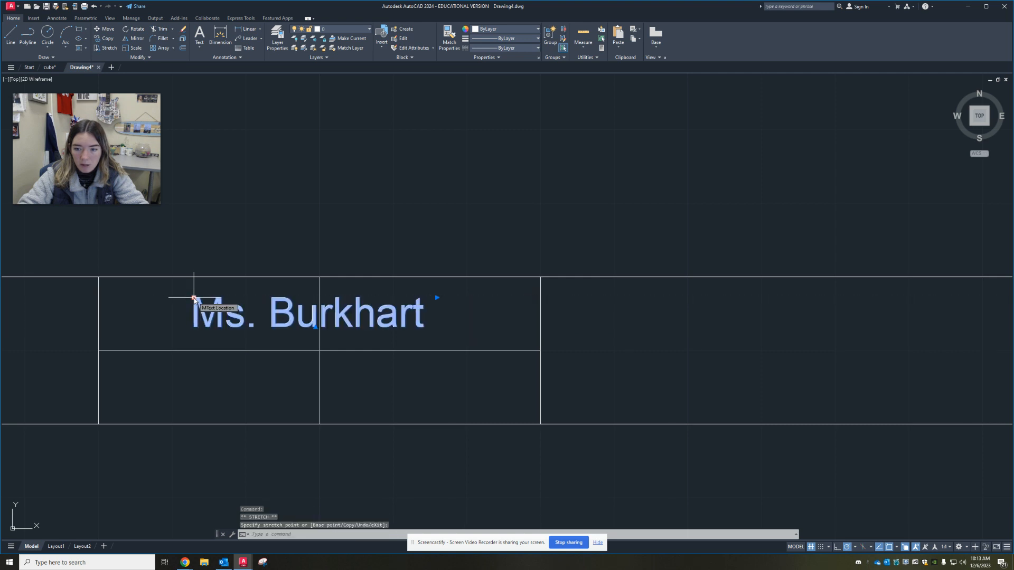
pyautogui.click(196, 298)
pyautogui.click(198, 298)
pyautogui.press('Escape')
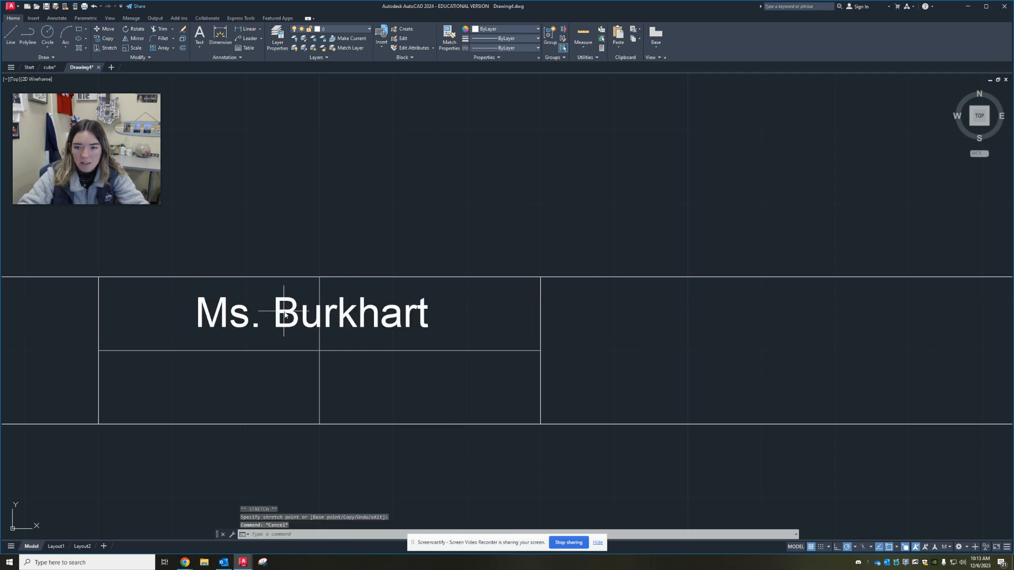
# Switch to Chrome to examine the remaining field text in the assignment PDF, and return to AutoCAD.
pyautogui.scroll(-4, 323, 308)
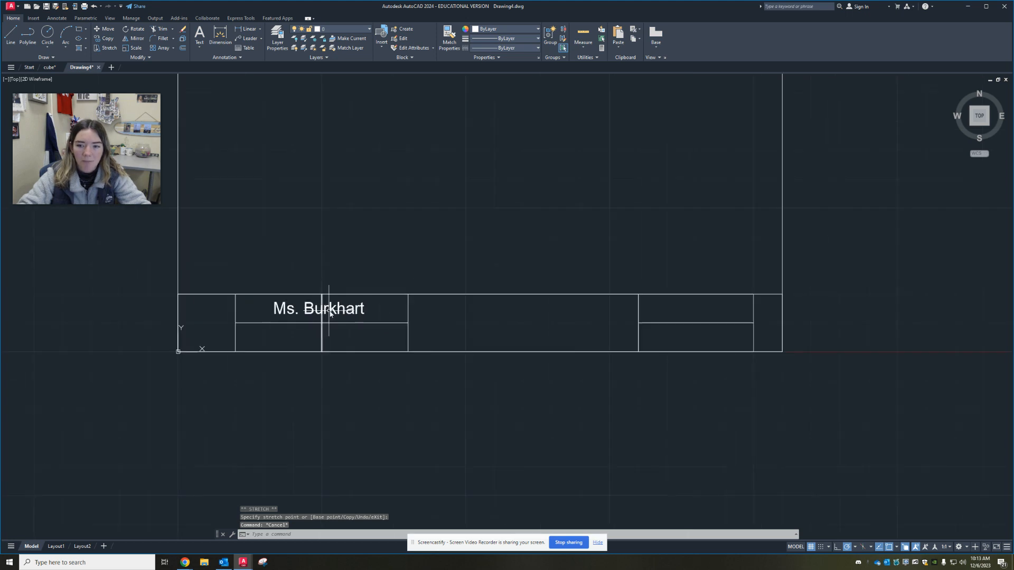
pyautogui.scroll(2, 302, 304)
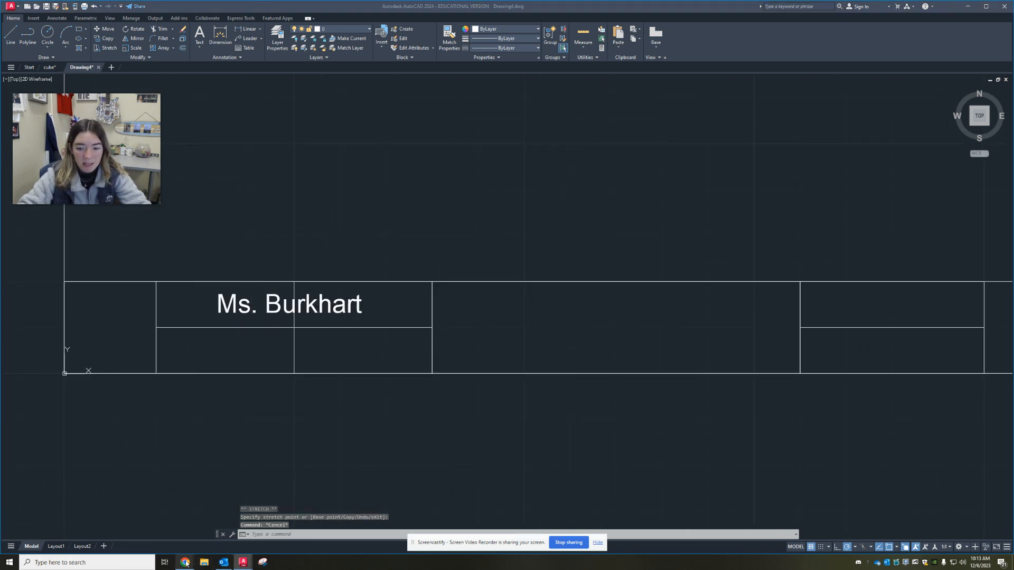
pyautogui.moveTo(185, 562)
pyautogui.click(152, 523)
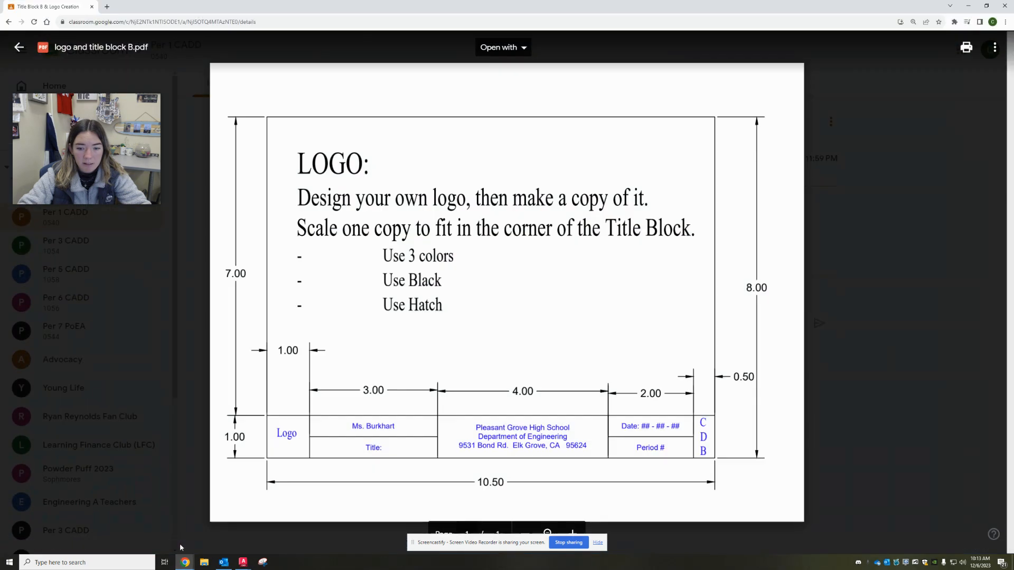
pyautogui.doubleClick(497, 8)
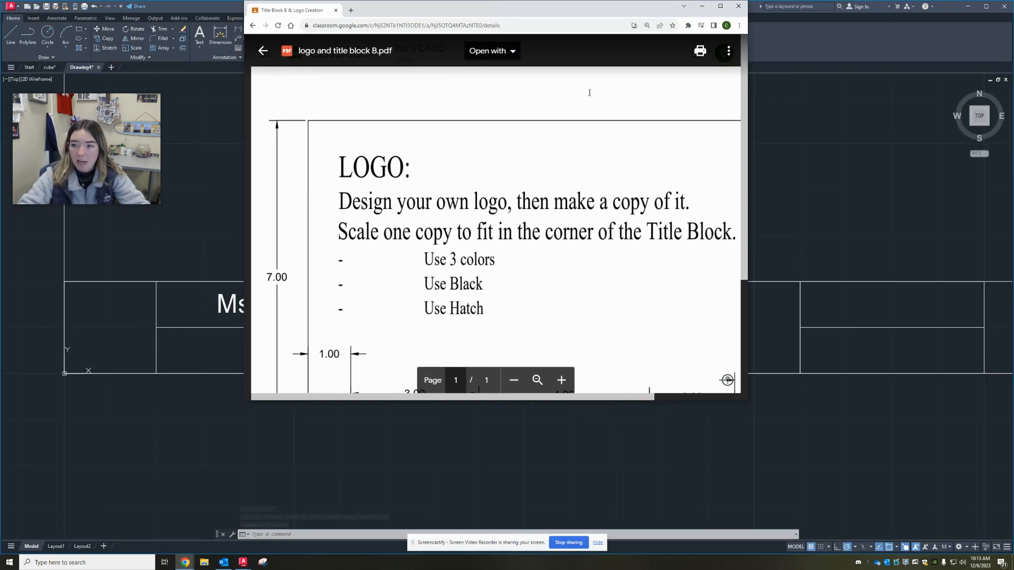
pyautogui.click(719, 6)
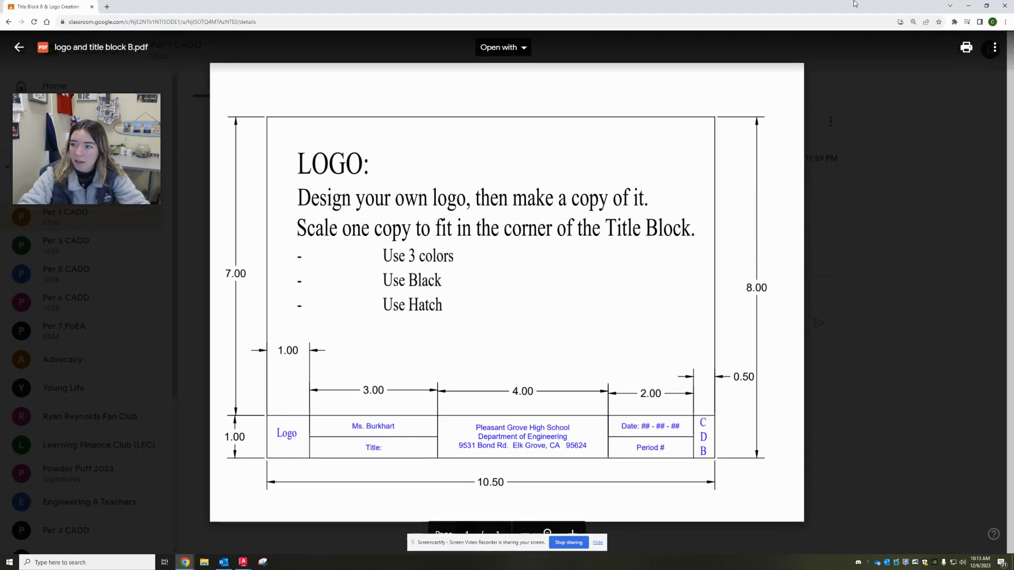
pyautogui.click(968, 6)
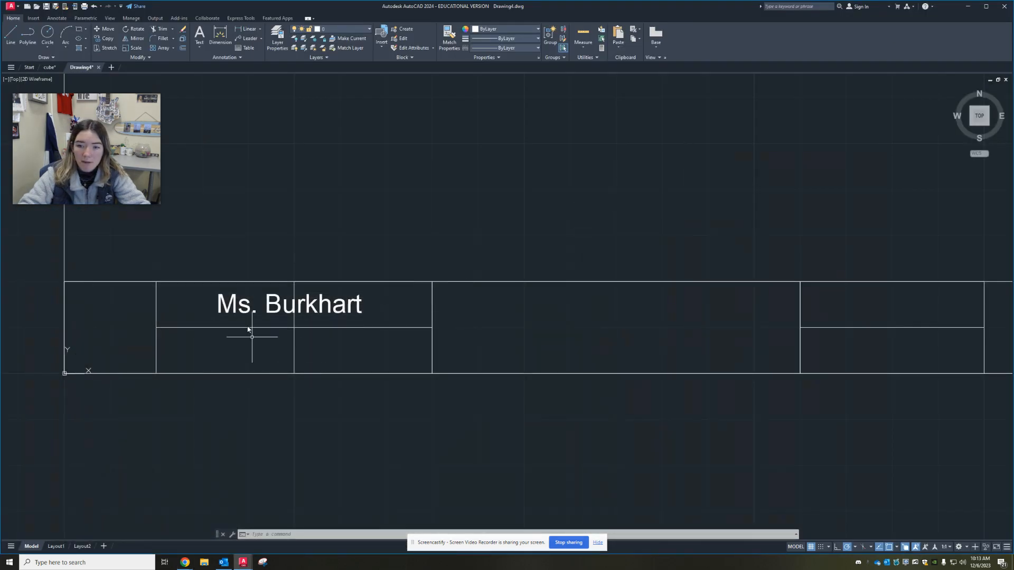
# Copy the name text from the upper half of the 3-wide box straight down into its lower half.
pyautogui.click(212, 290)
pyautogui.click(200, 306)
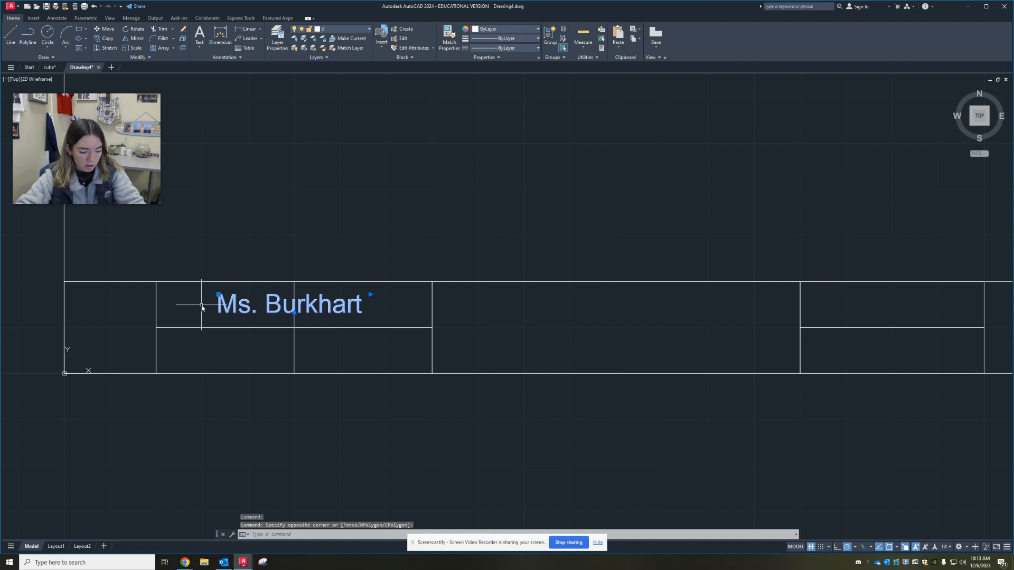
pyautogui.hotkey('ctrl', 'shift', 'c')
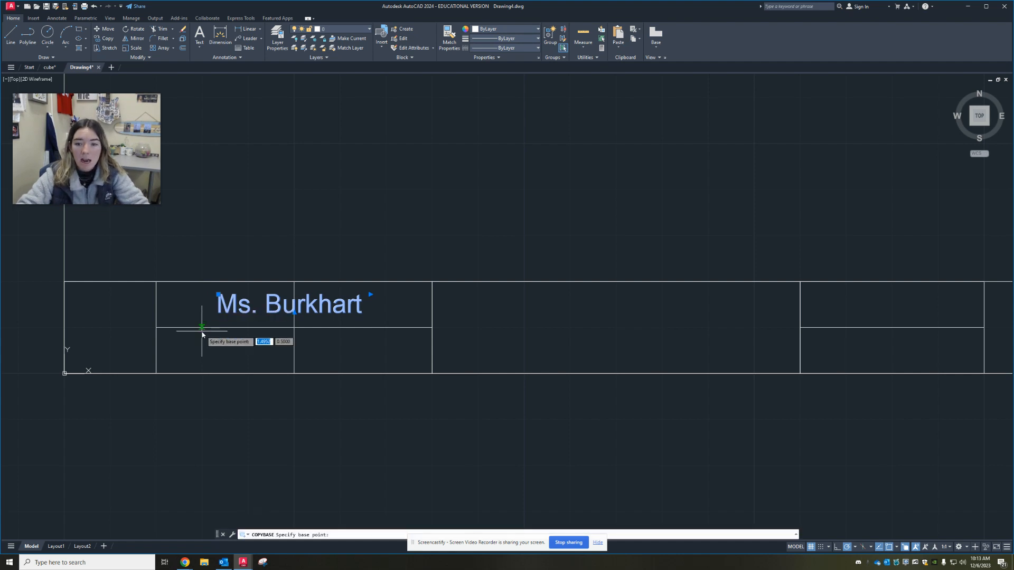
pyautogui.press('Escape')
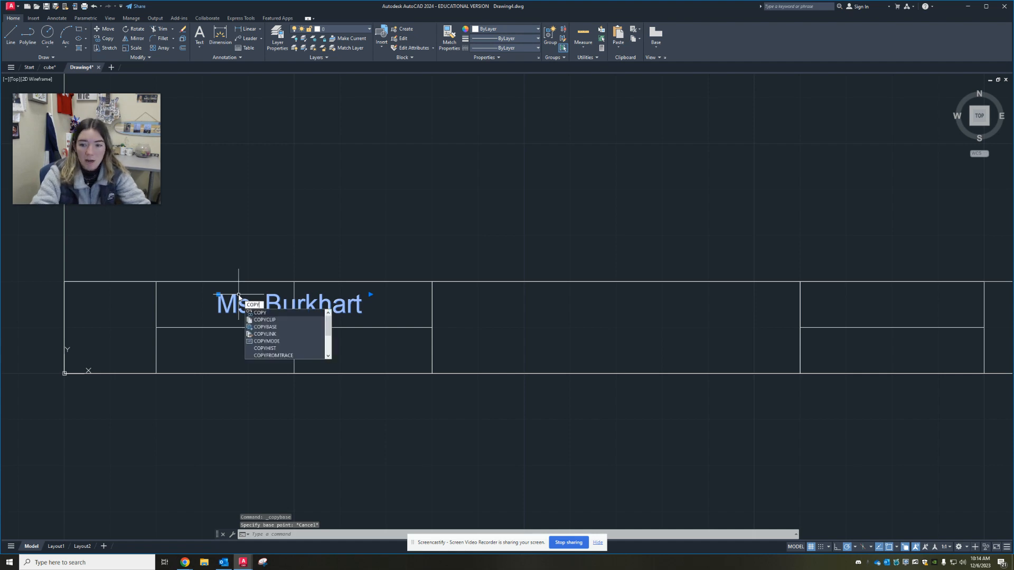
pyautogui.press('Return')
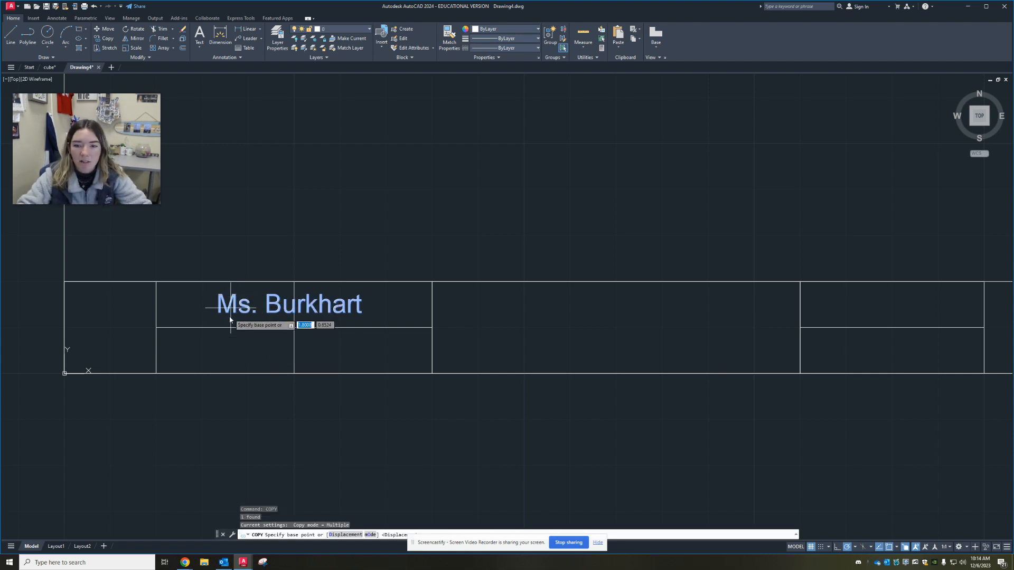
pyautogui.click(157, 282)
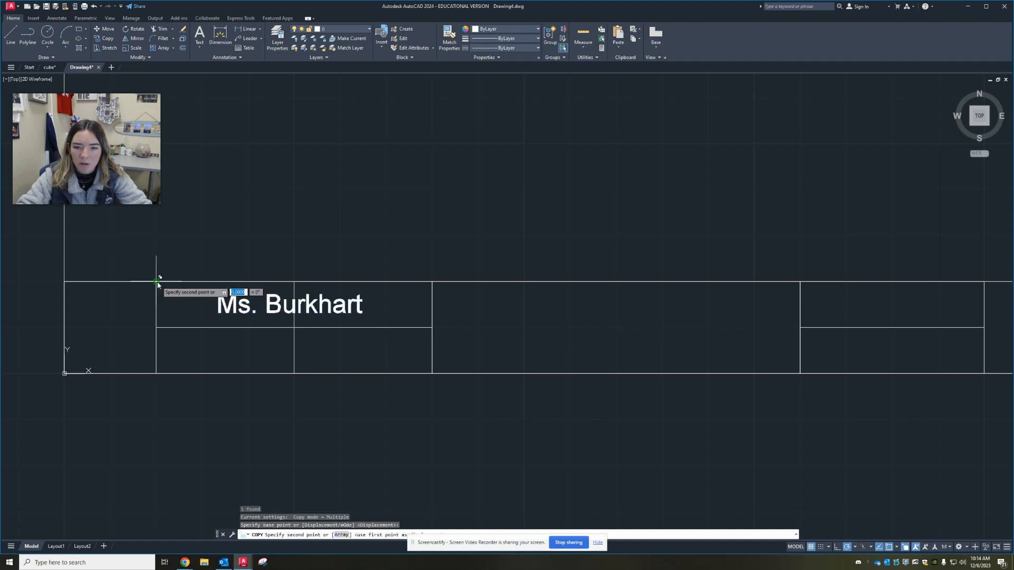
pyautogui.click(157, 327)
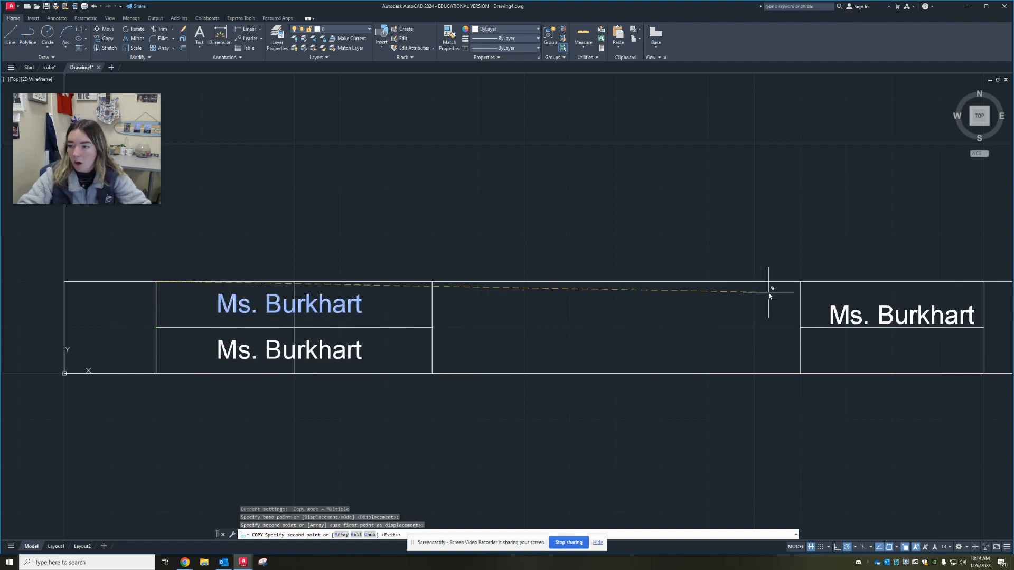
pyautogui.moveTo(770, 290); pyautogui.dragTo(659, 283, button='middle')
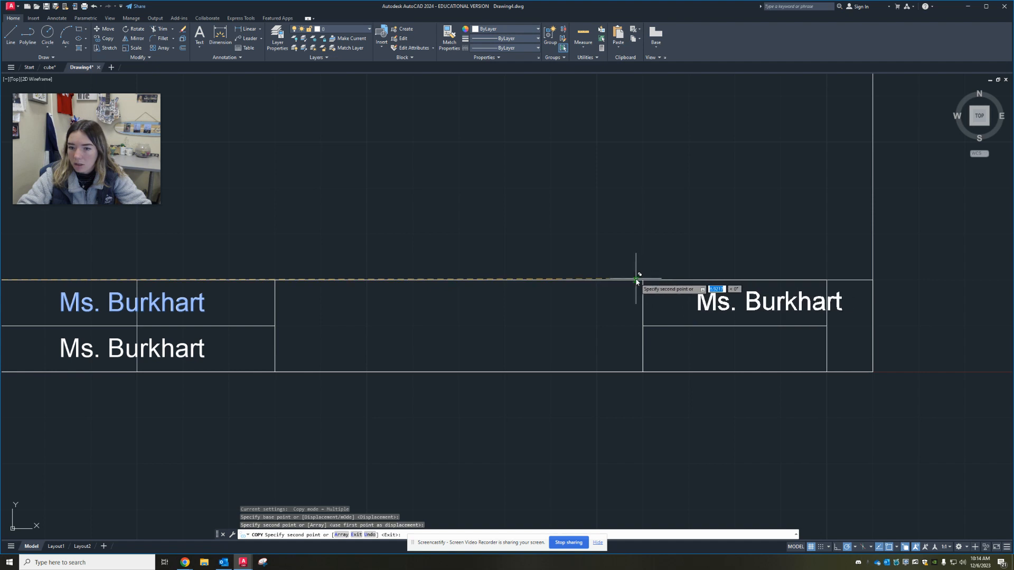
pyautogui.press('Escape')
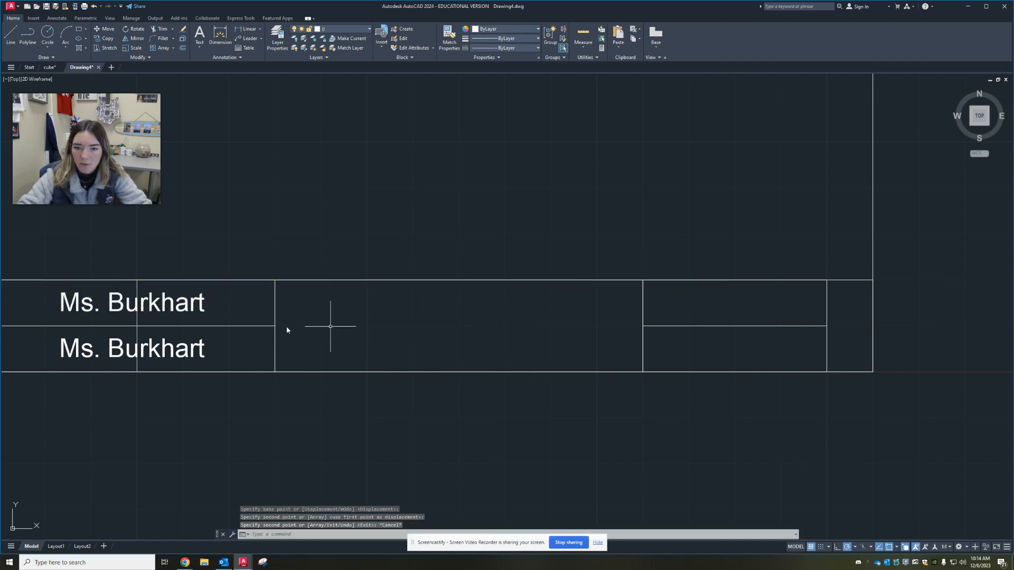
# Replace the copied text in the lower half of the 3-wide box with "Title:".
pyautogui.moveTo(100, 352); pyautogui.dragTo(249, 350, button='middle')
pyautogui.doubleClick(224, 349)
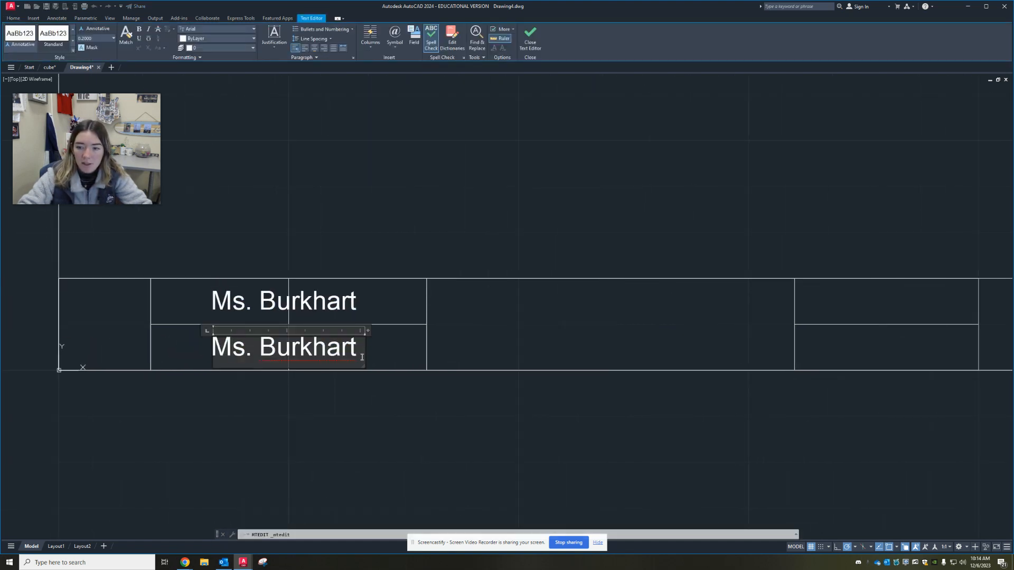
pyautogui.moveTo(362, 350); pyautogui.dragTo(212, 355)
pyautogui.write('Title:')
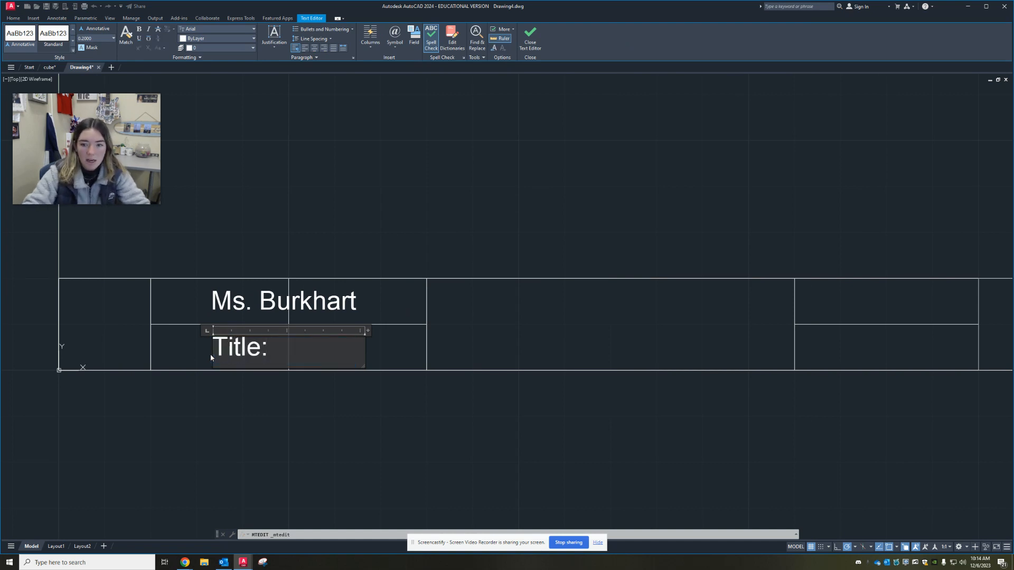
pyautogui.click(262, 244)
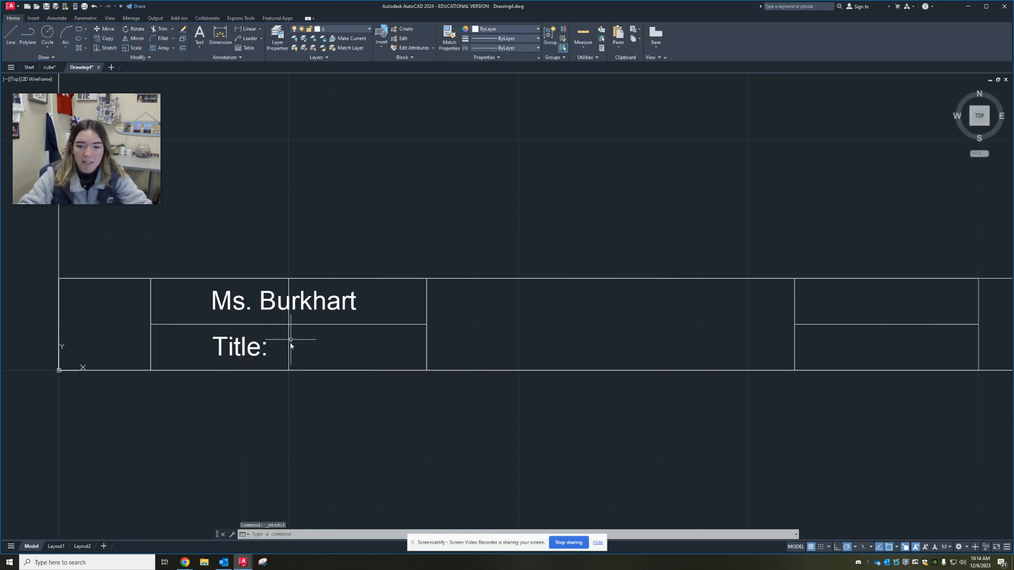
# Switch to Chrome to examine the date and period fields in the assignment PDF, and return to the AutoCAD drawing.
pyautogui.moveTo(288, 337); pyautogui.dragTo(238, 321, button='middle')
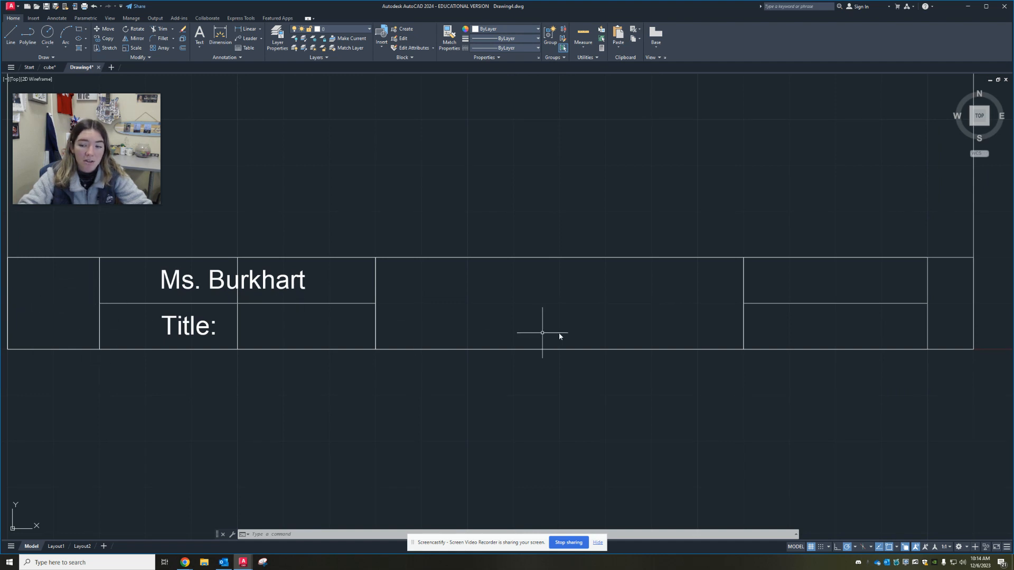
pyautogui.moveTo(543, 333)
pyautogui.mouseDown(button='middle')
pyautogui.moveTo(518, 315)
pyautogui.moveTo(512, 347)
pyautogui.moveTo(416, 374)
pyautogui.mouseUp(button='middle')
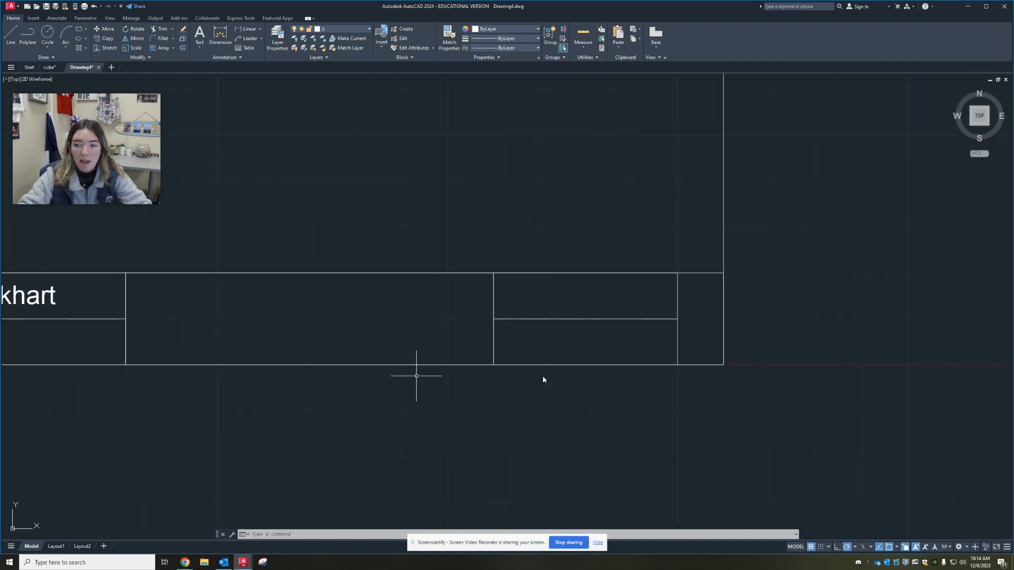
pyautogui.click(185, 563)
pyautogui.click(148, 545)
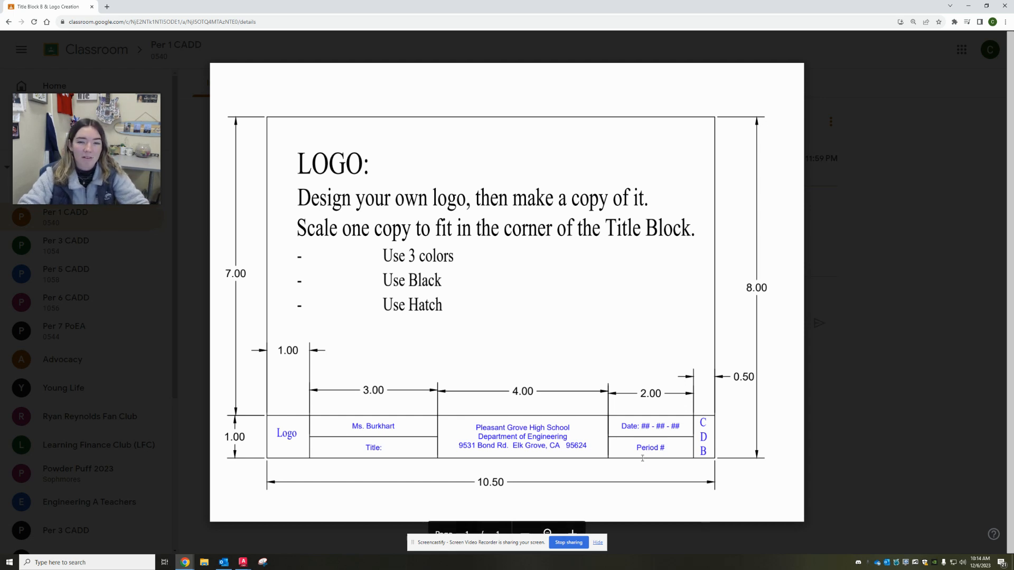
pyautogui.moveTo(243, 562)
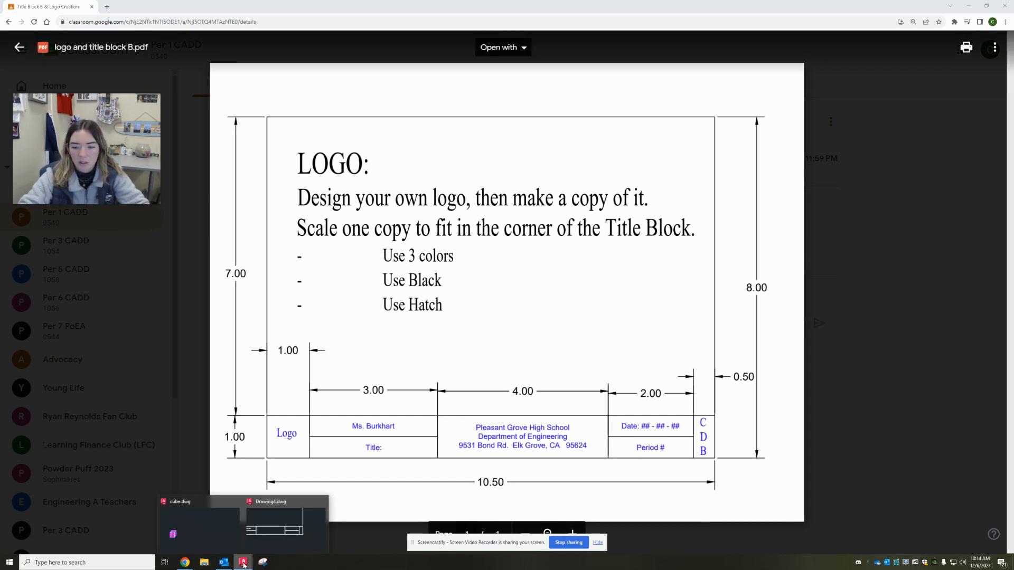
pyautogui.click(289, 527)
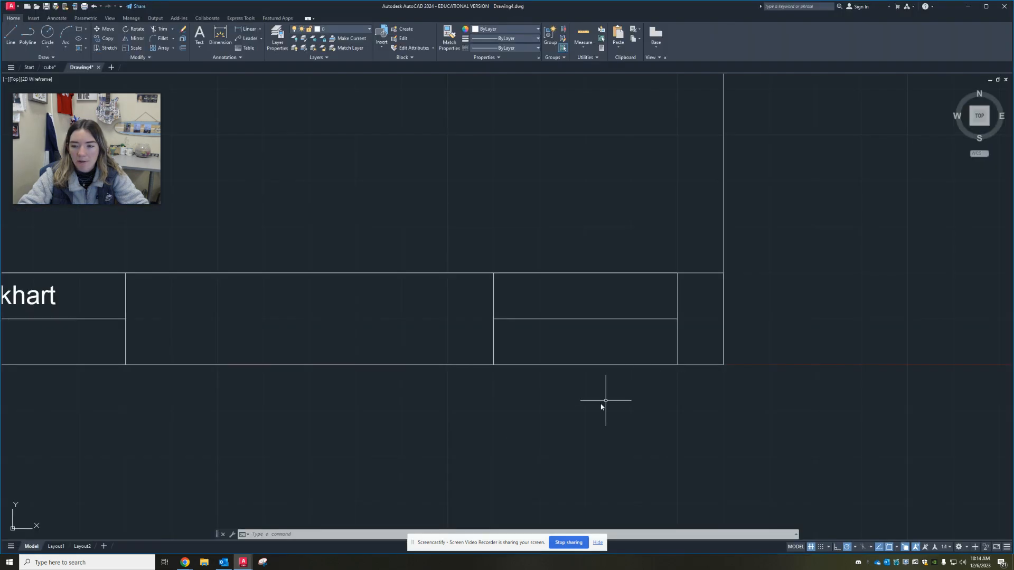
# Add multiline text reading "Date: ##-##-##" in the upper half of the 2-wide box.
pyautogui.moveTo(601, 407); pyautogui.dragTo(517, 415, button='middle')
pyautogui.write('mtex')
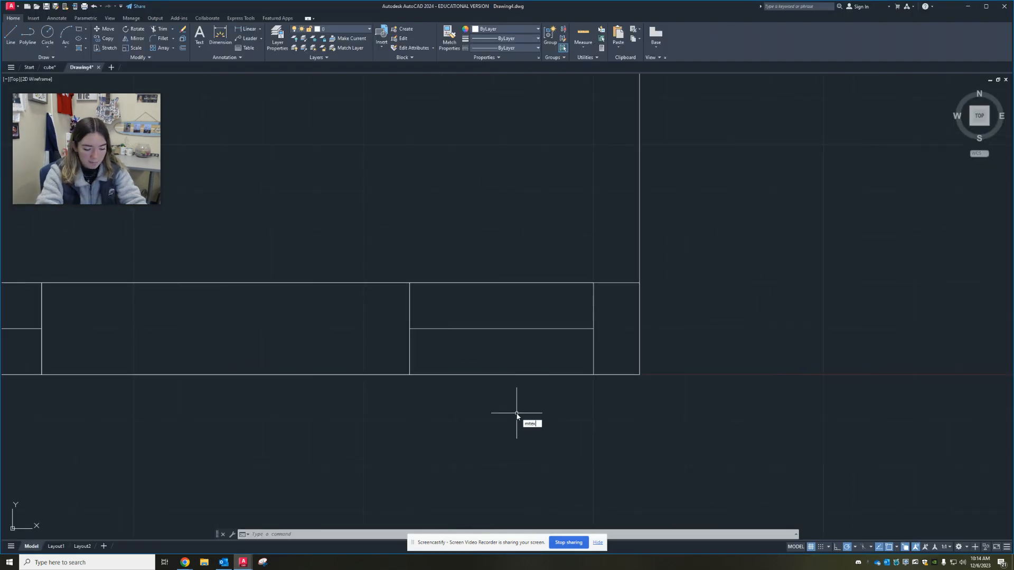
pyautogui.write('t')
pyautogui.press('Return')
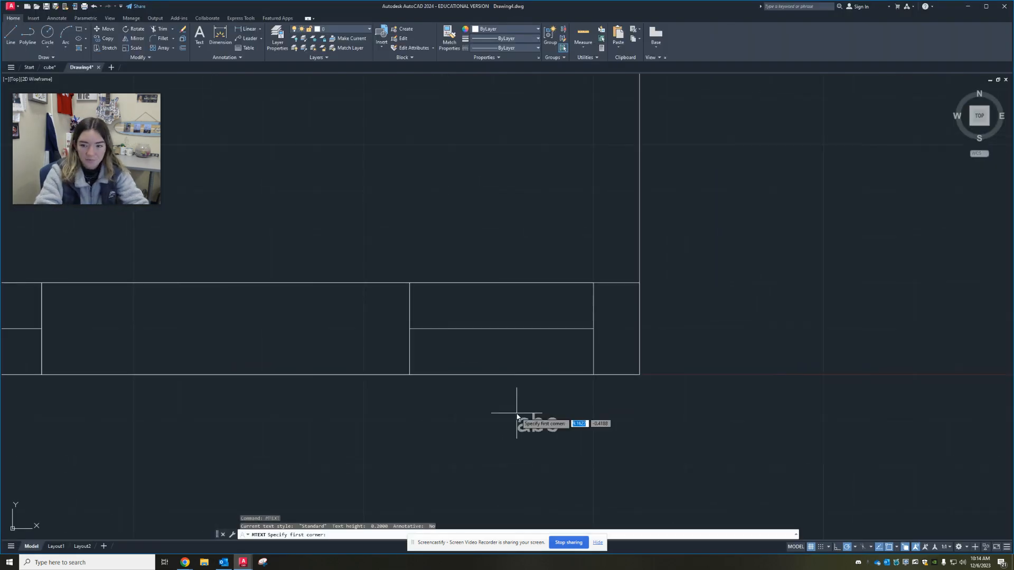
pyautogui.click(419, 289)
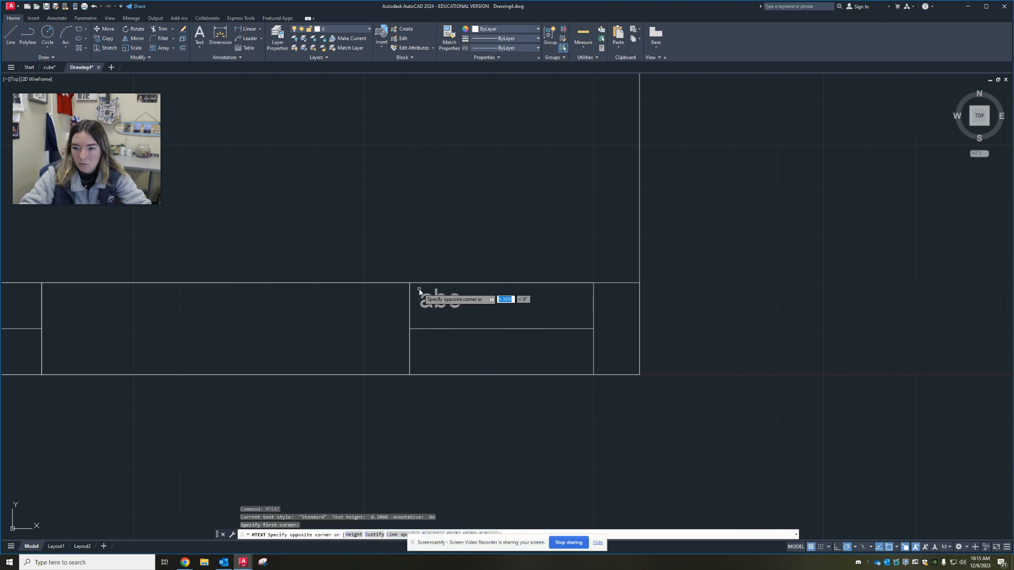
pyautogui.click(583, 321)
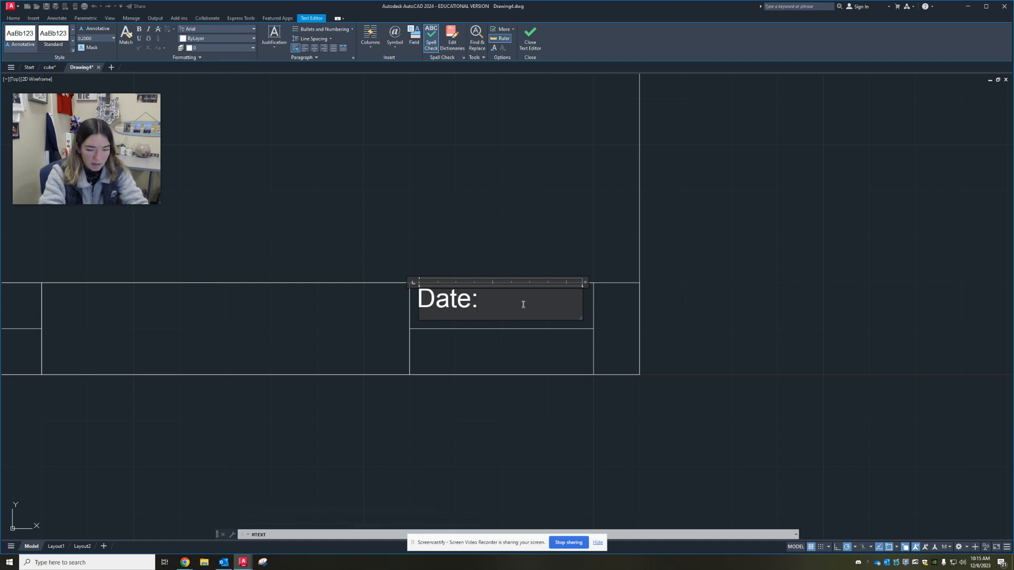
pyautogui.write('Date: ##-##-')
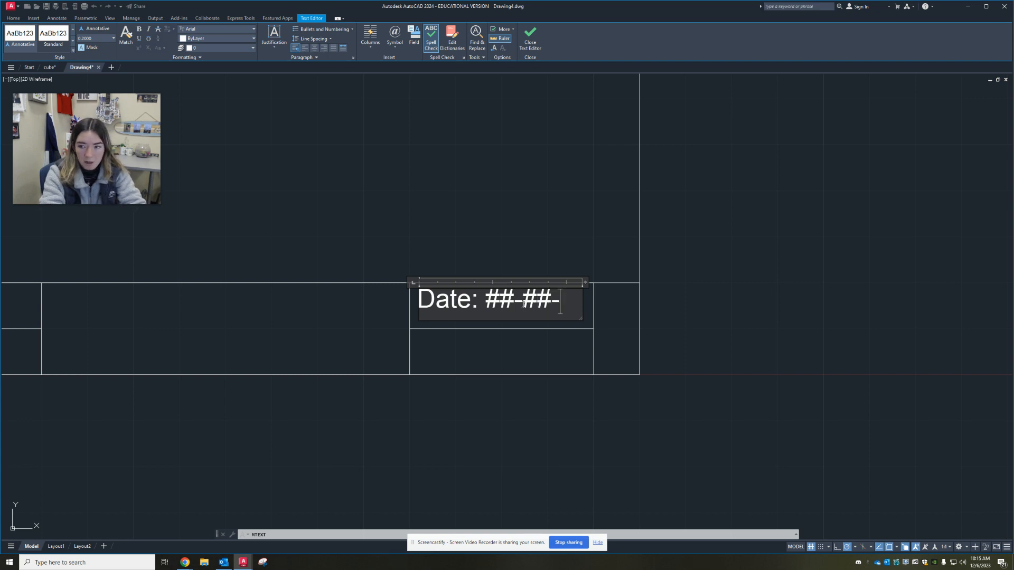
pyautogui.write('##')
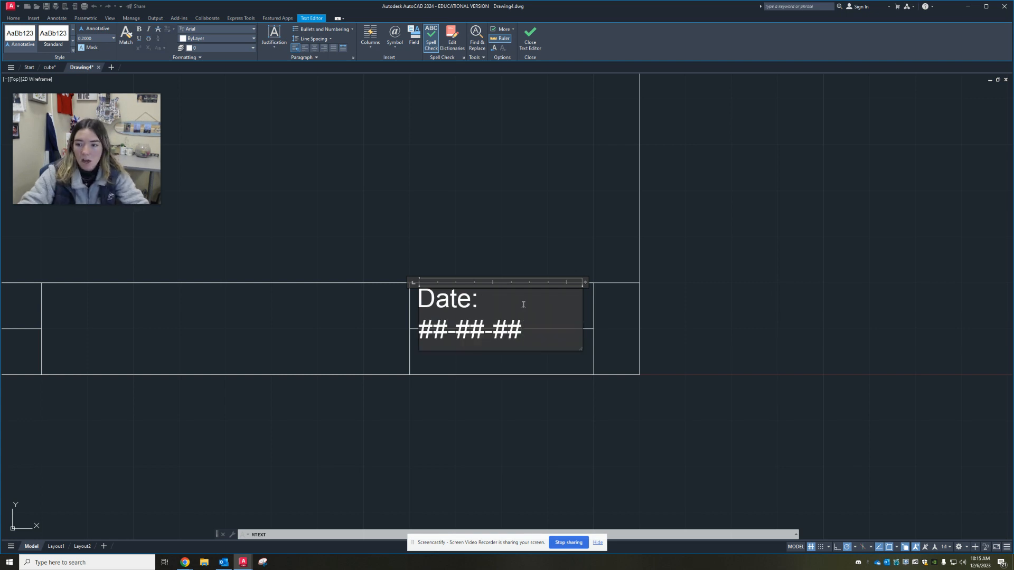
pyautogui.click(514, 359)
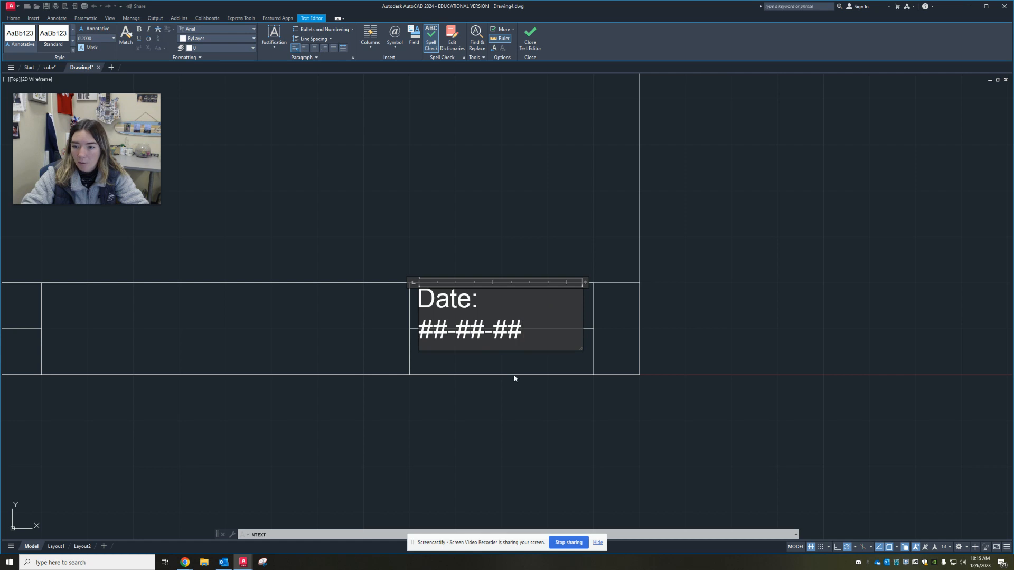
# Widen the date text's frame to the right edge of the 2-wide box so it fits on one line.
pyautogui.click(441, 297)
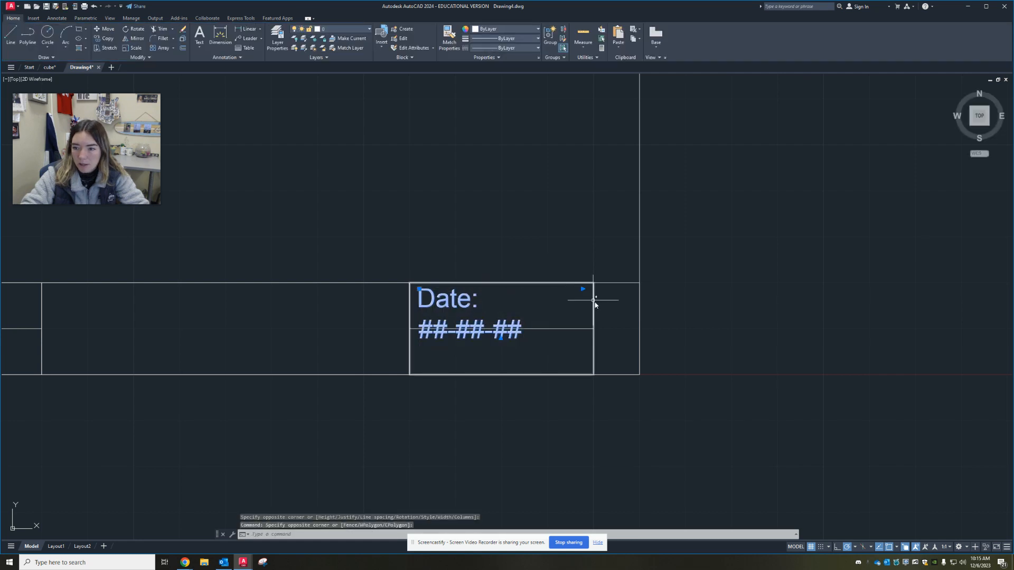
pyautogui.click(583, 289)
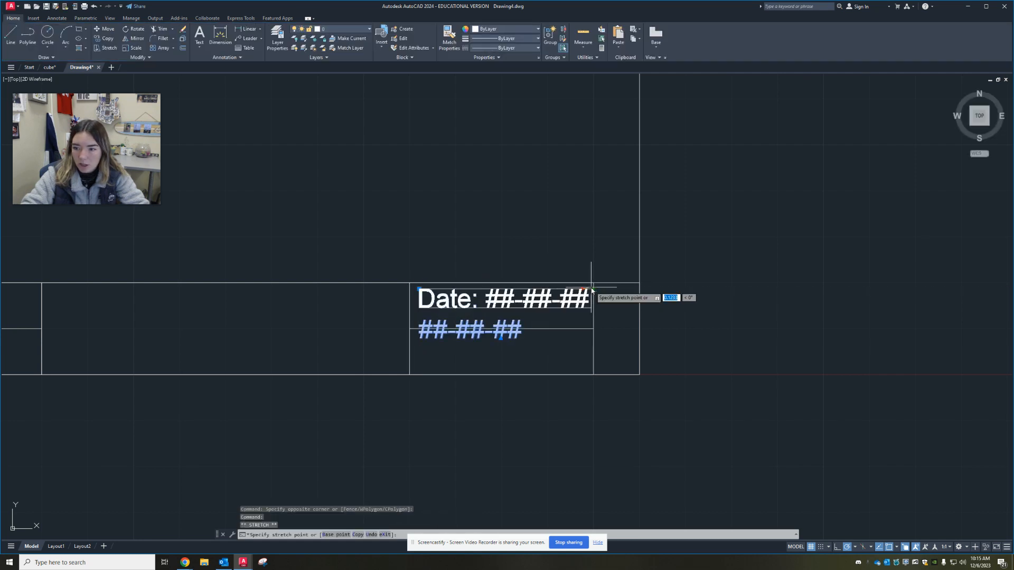
pyautogui.click(593, 289)
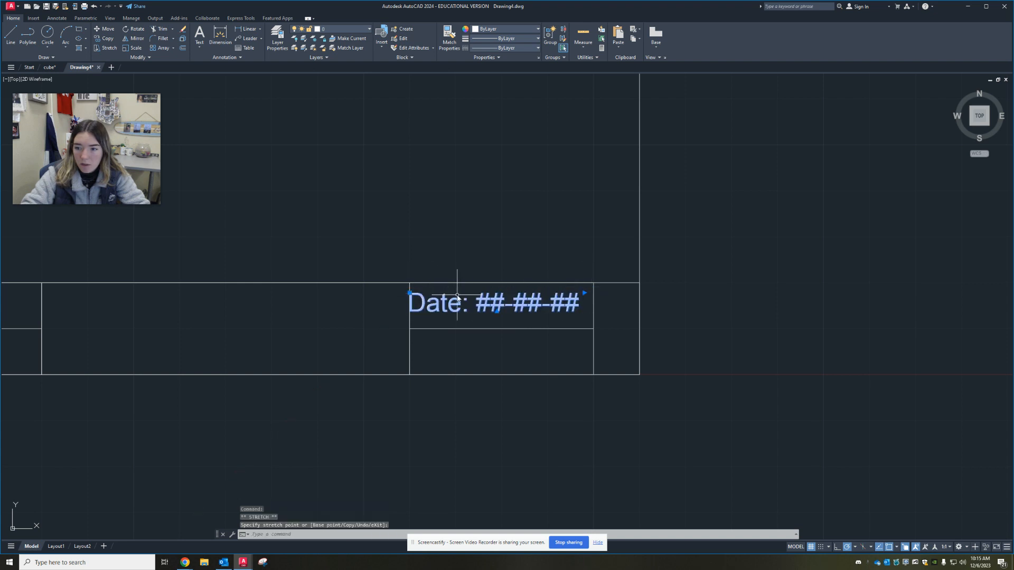
# Draw a vertical guide line through the 2-wide box from its top edge's midpoint to its bottom edge.
pyautogui.press('Escape')
pyautogui.write('l')
pyautogui.press('Return')
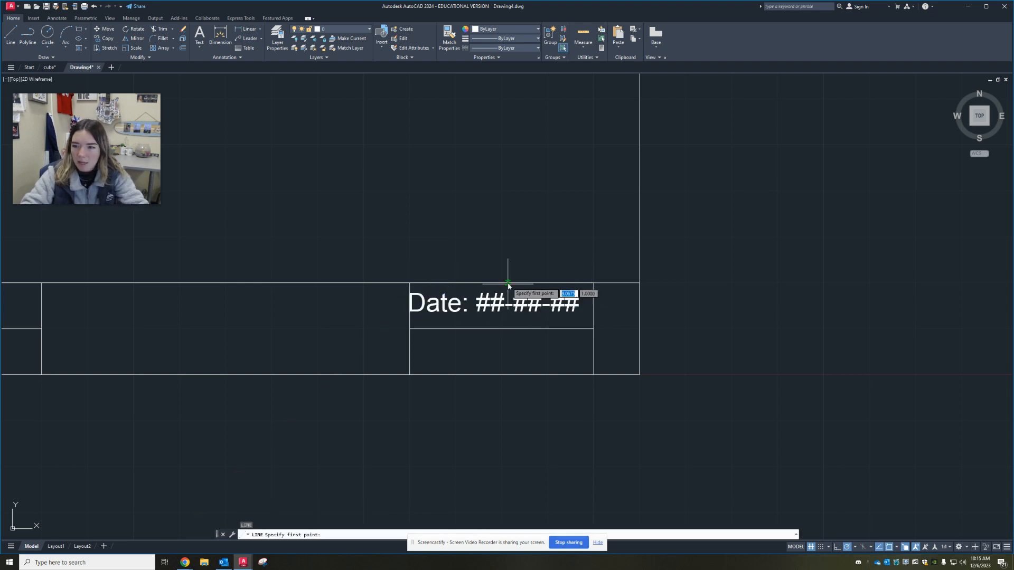
pyautogui.click(502, 283)
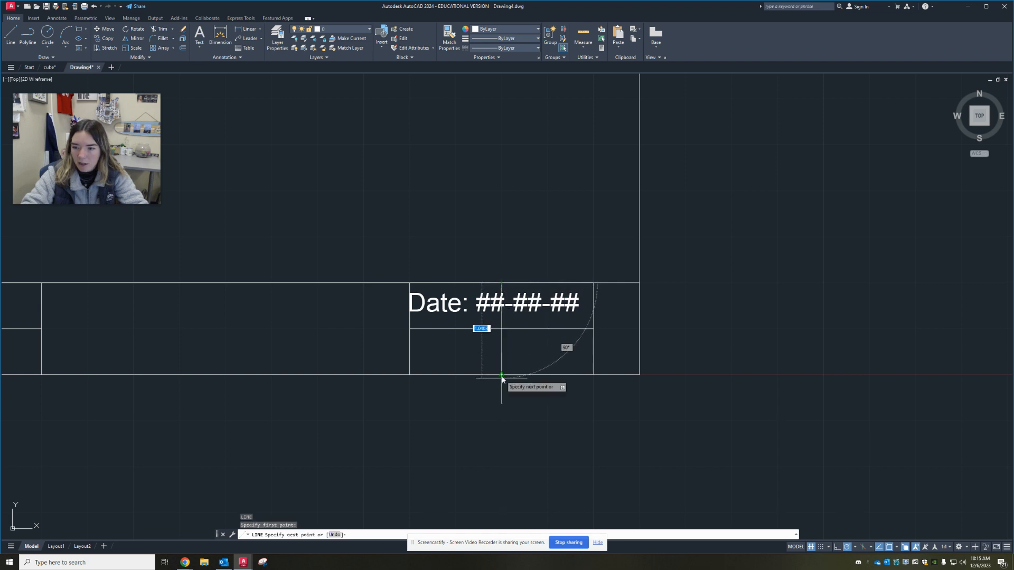
pyautogui.press('Escape')
# Try to shift the date text slightly right to center it on the vertical guide line.
pyautogui.click(452, 312)
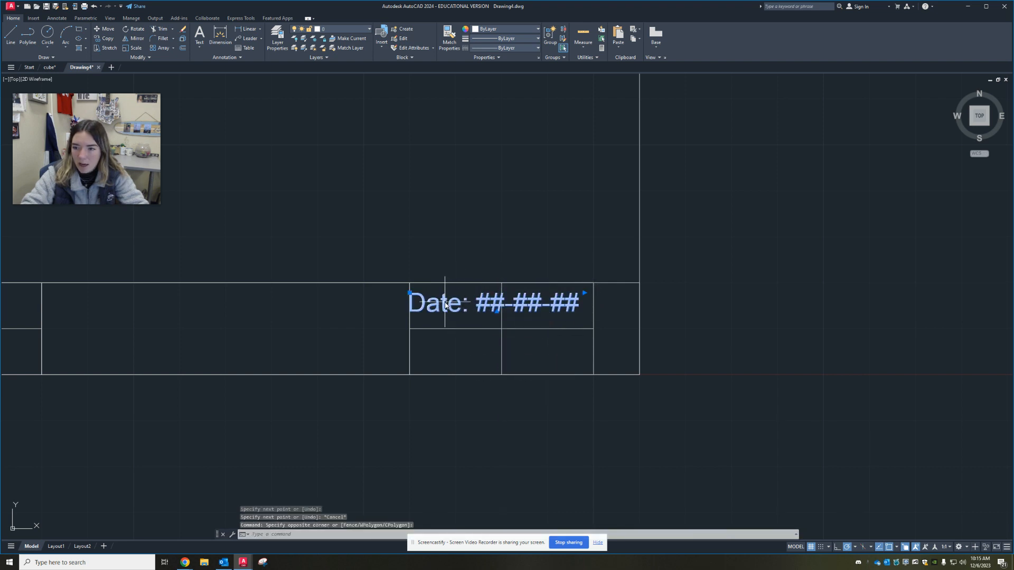
pyautogui.click(410, 292)
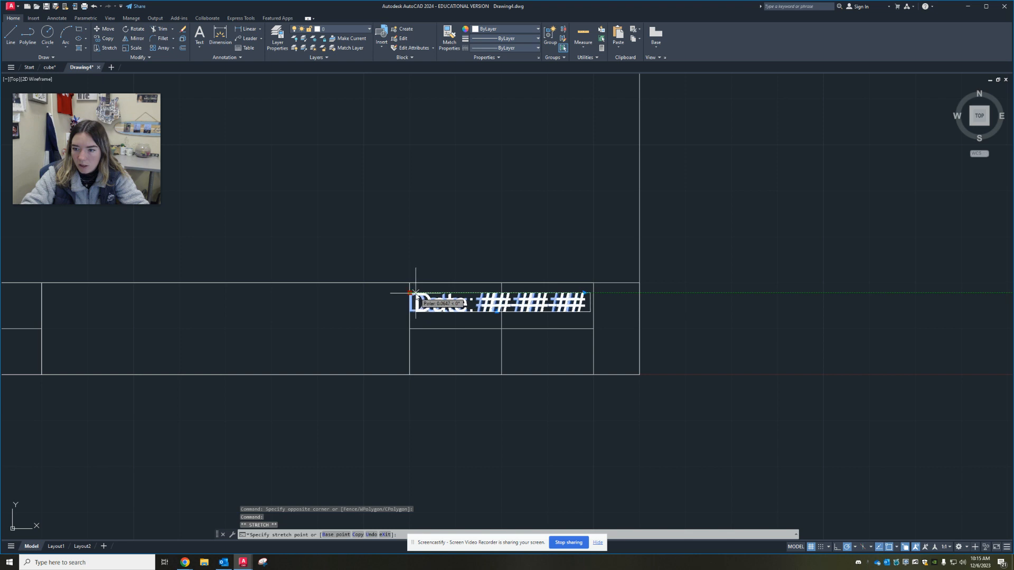
pyautogui.click(410, 292)
pyautogui.click(416, 294)
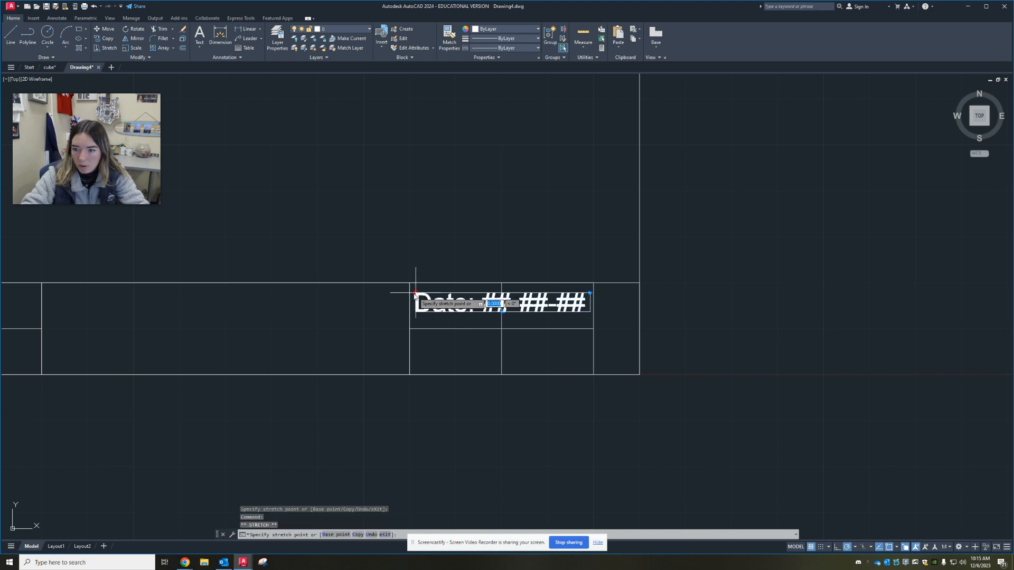
pyautogui.scroll(2, 414, 296)
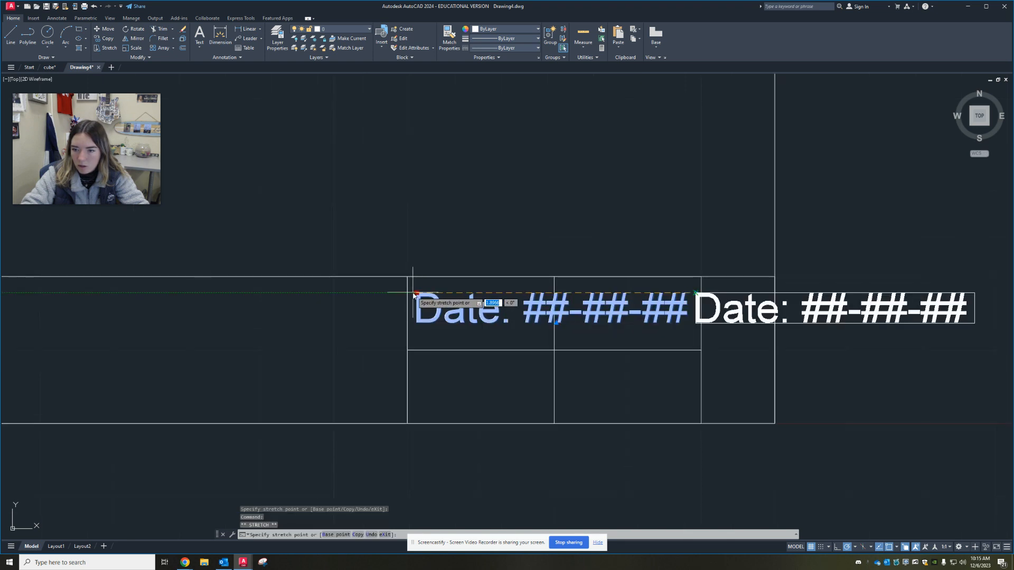
pyautogui.press('Escape')
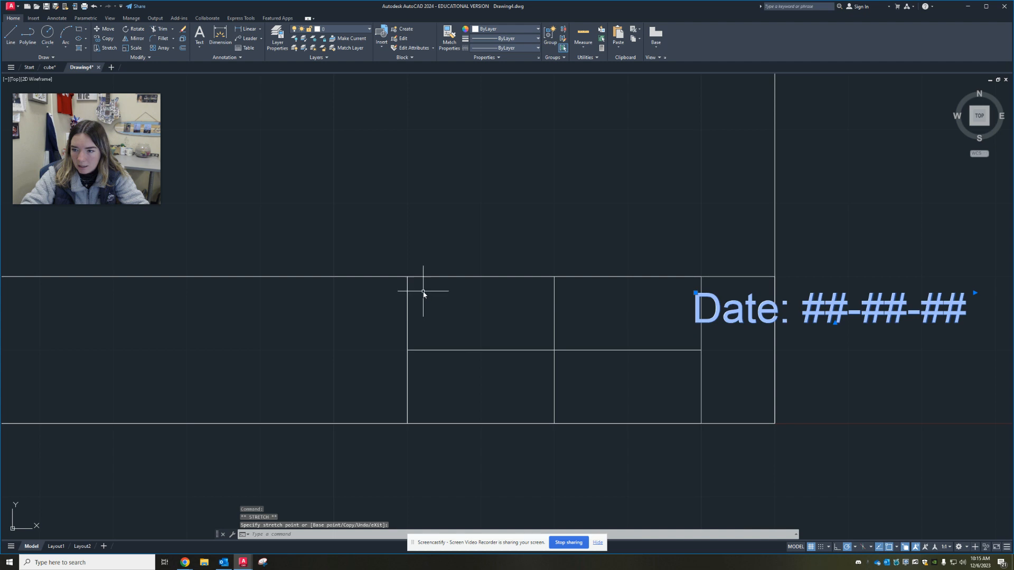
# Turn off object snap and move the date text back into the upper half of the 2-wide box, just inside its left edge.
pyautogui.click(696, 293)
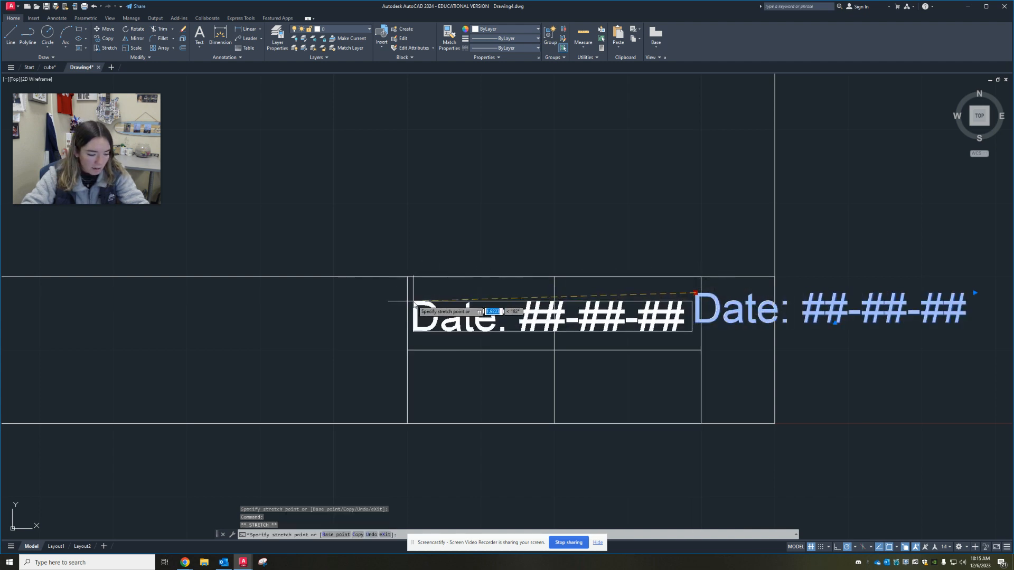
pyautogui.press('F3')
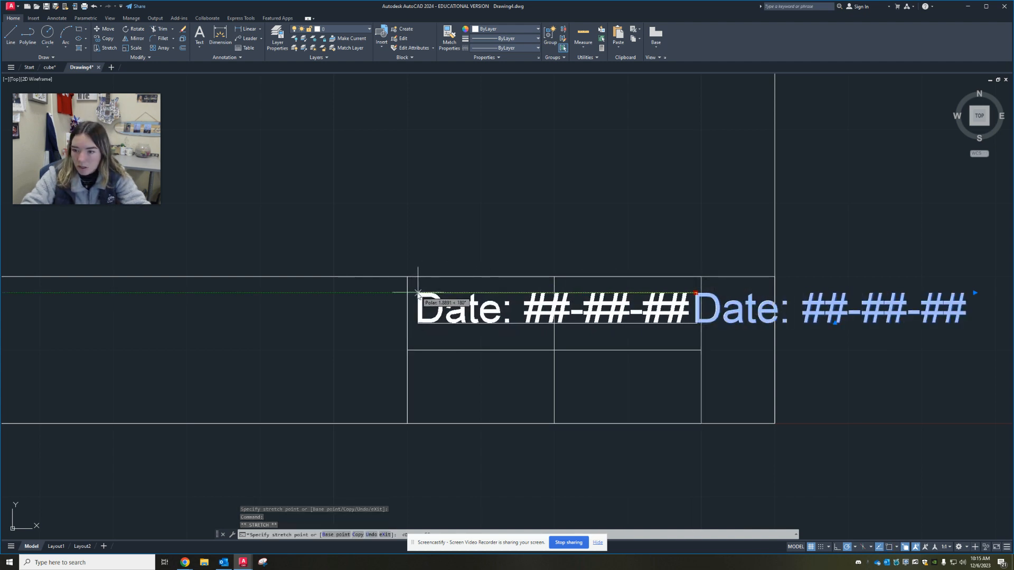
pyautogui.click(416, 293)
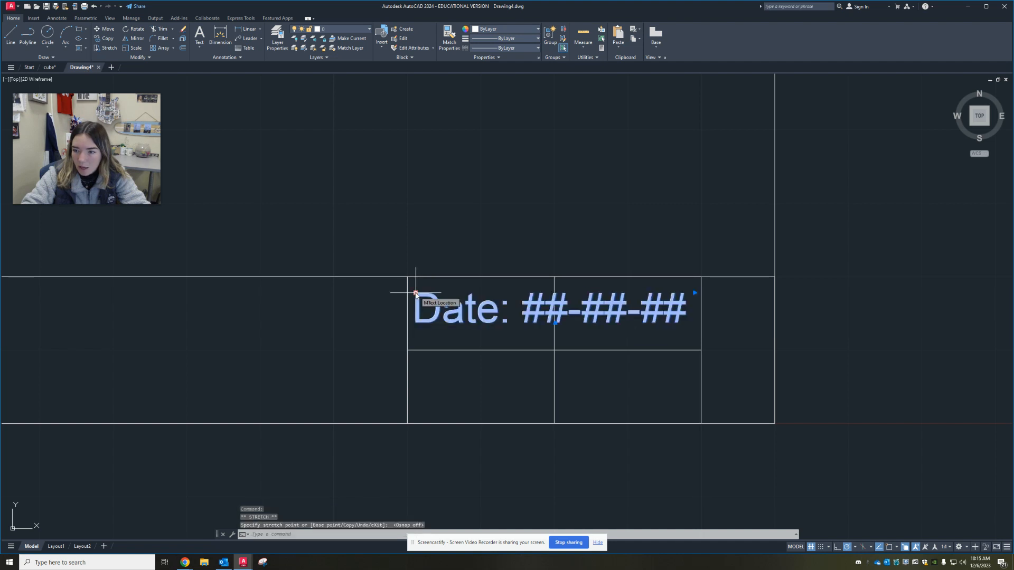
pyautogui.click(416, 293)
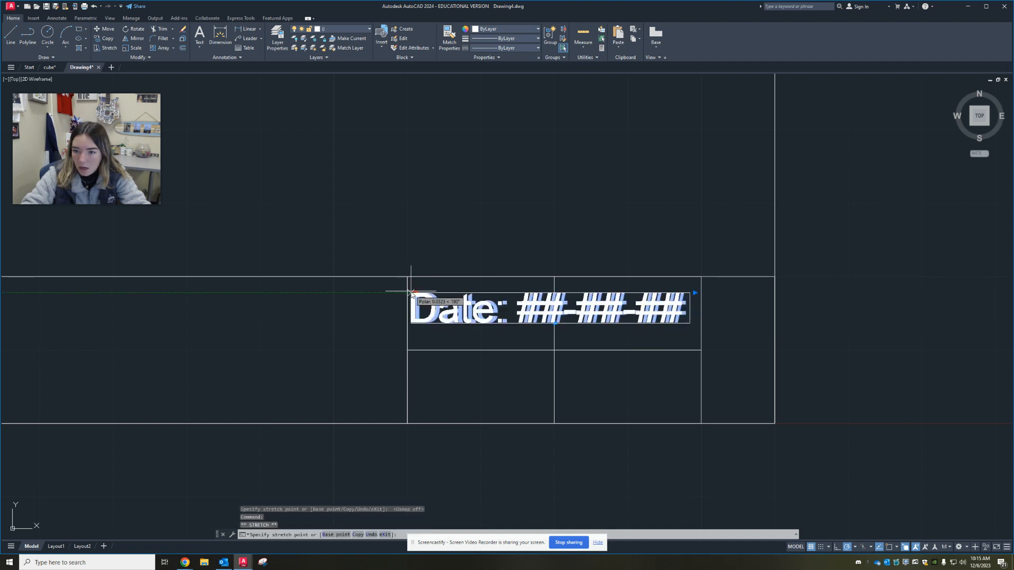
pyautogui.click(411, 294)
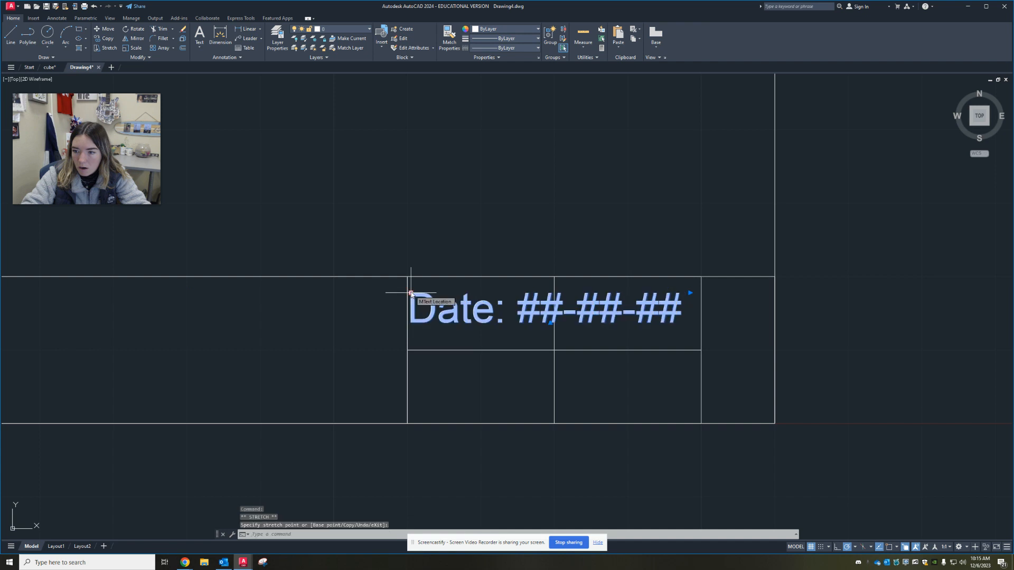
# Nudge the date text slightly right in small moves to center it between the box's side edges.
pyautogui.scroll(4, 411, 294)
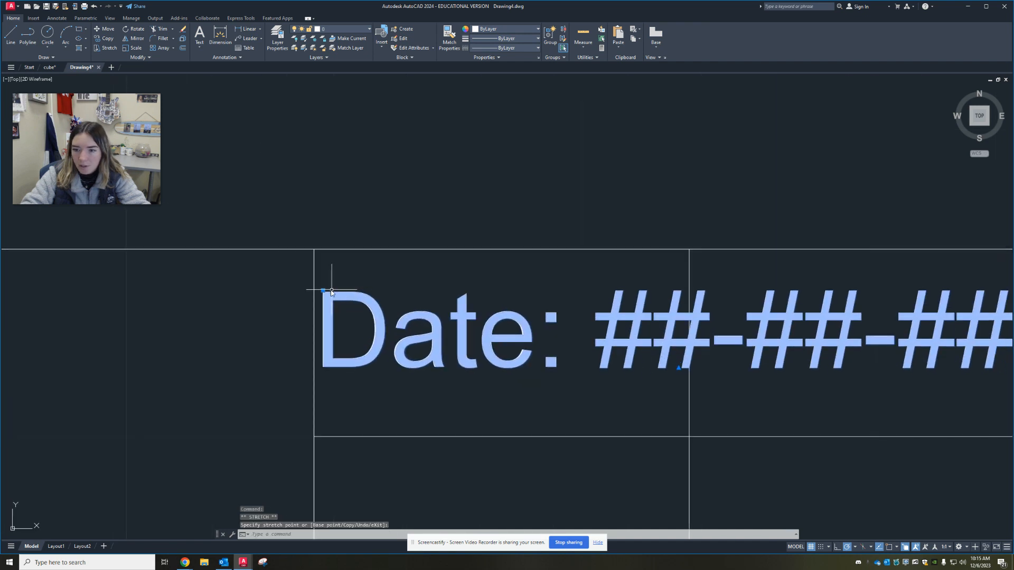
pyautogui.click(323, 291)
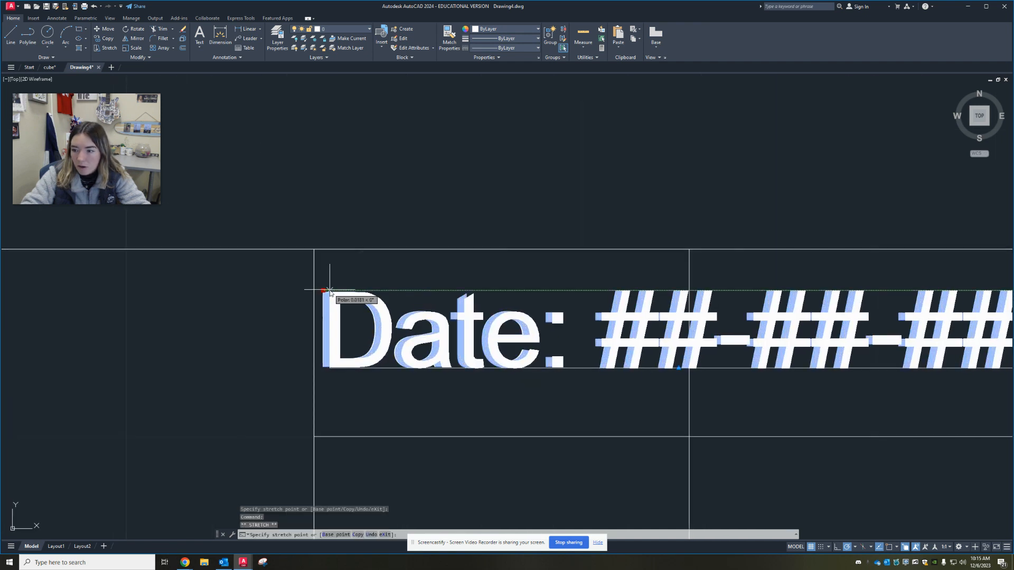
pyautogui.click(329, 291)
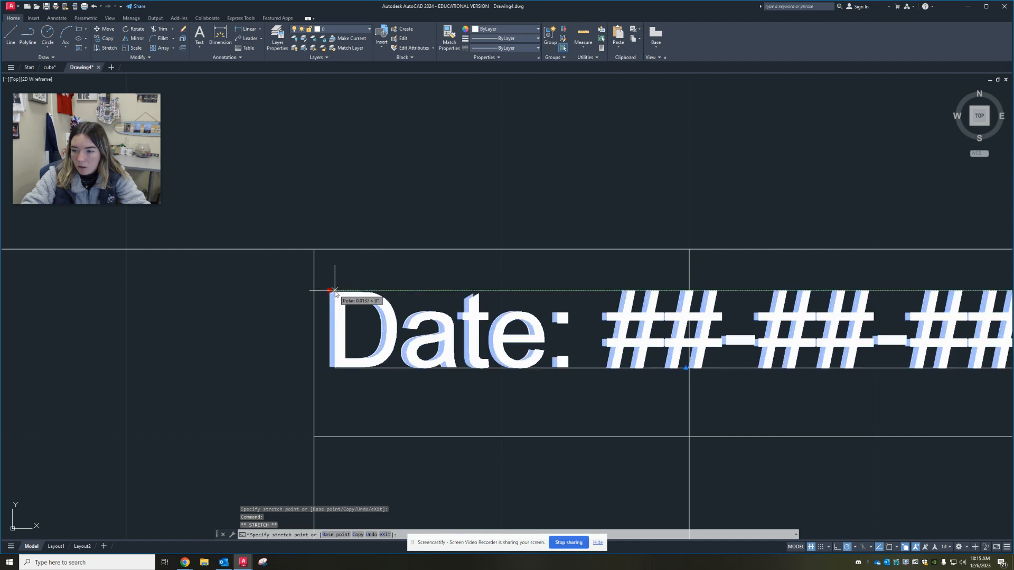
pyautogui.click(334, 291)
pyautogui.click(335, 291)
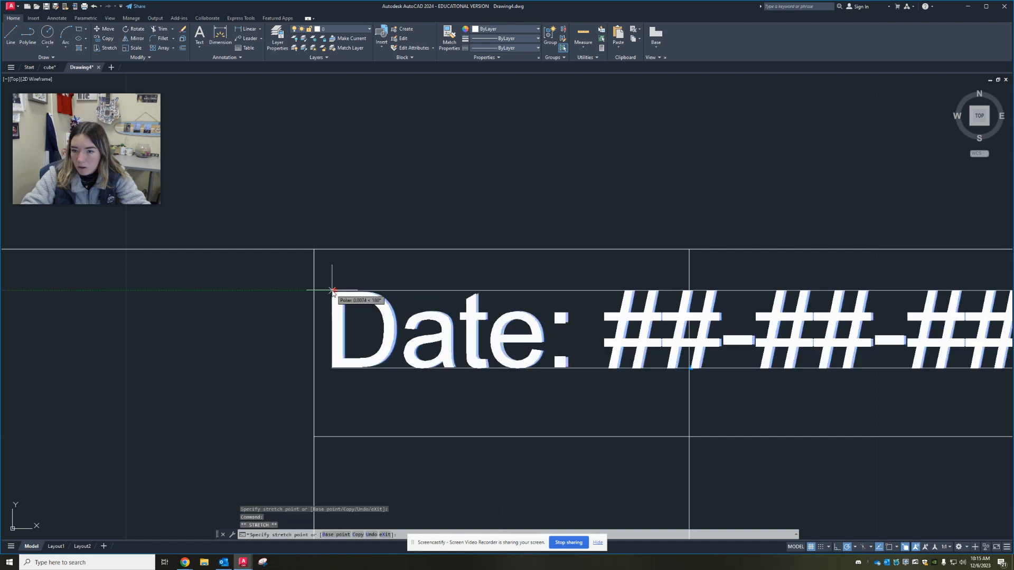
pyautogui.click(332, 292)
pyautogui.scroll(-7, 494, 343)
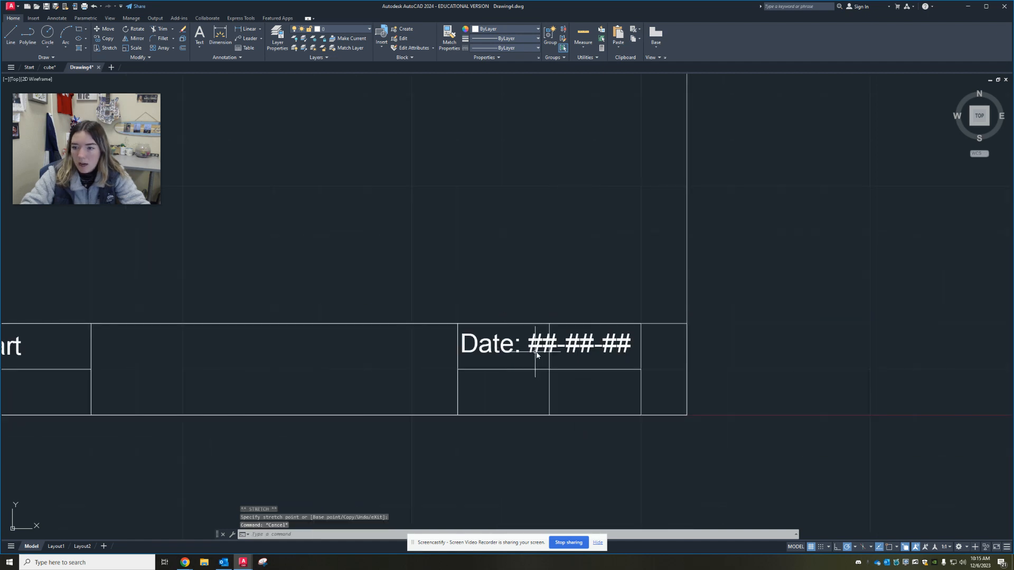
pyautogui.moveTo(483, 338); pyautogui.dragTo(396, 317, button='middle')
pyautogui.press('Escape')
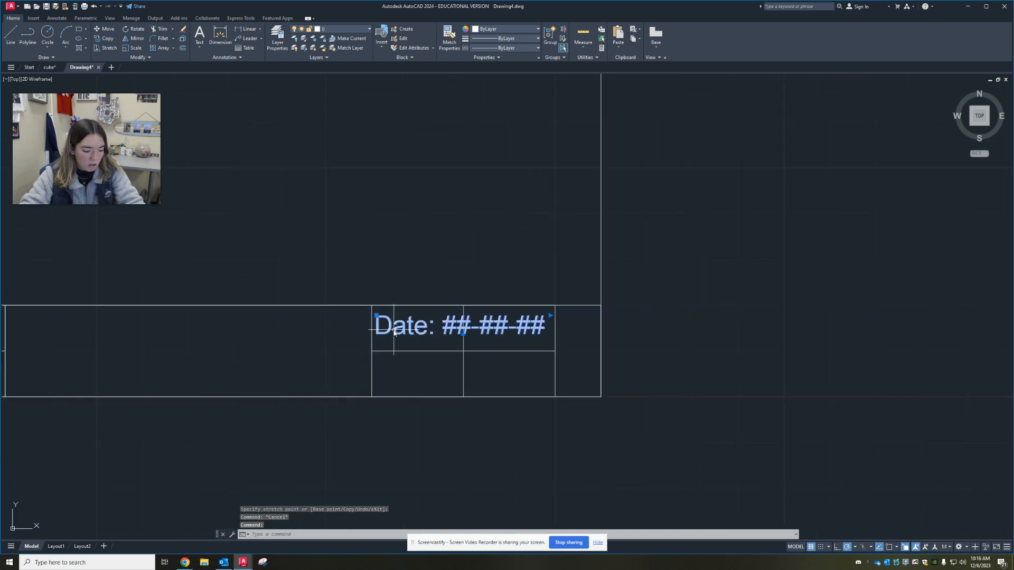
# Copy the date text into the lower half of the 2-wide box, snapping from the upper cell's top-left corner to the lower cell's.
pyautogui.write('c')
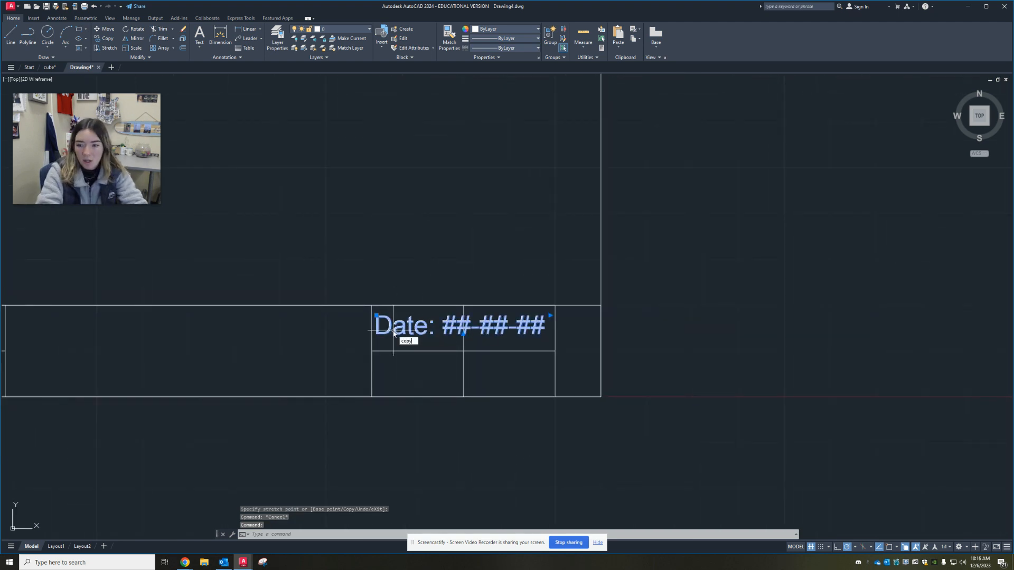
pyautogui.write('opy')
pyautogui.press('Return')
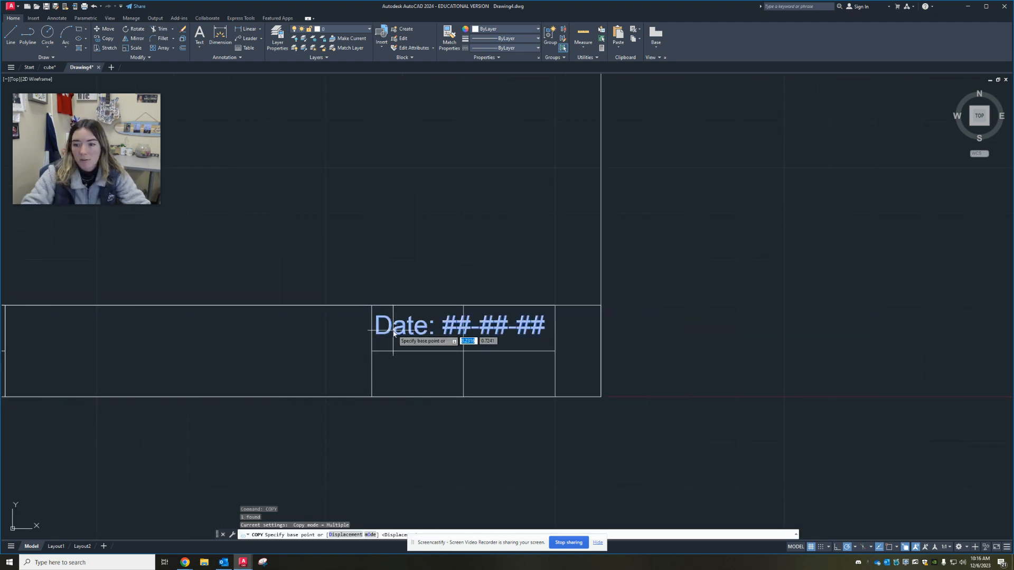
pyautogui.press('F3')
pyautogui.click(372, 305)
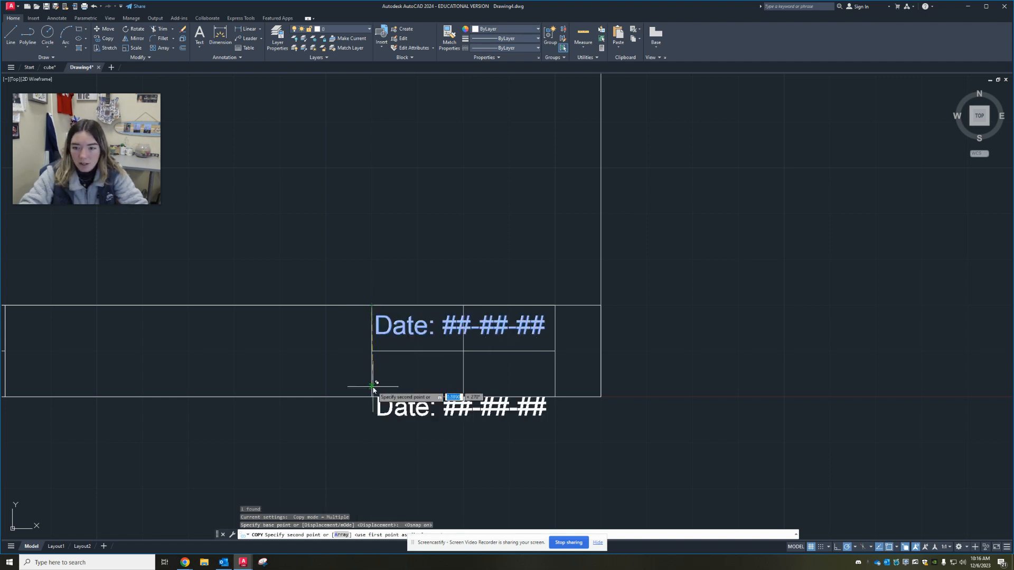
pyautogui.click(372, 351)
pyautogui.press('Escape')
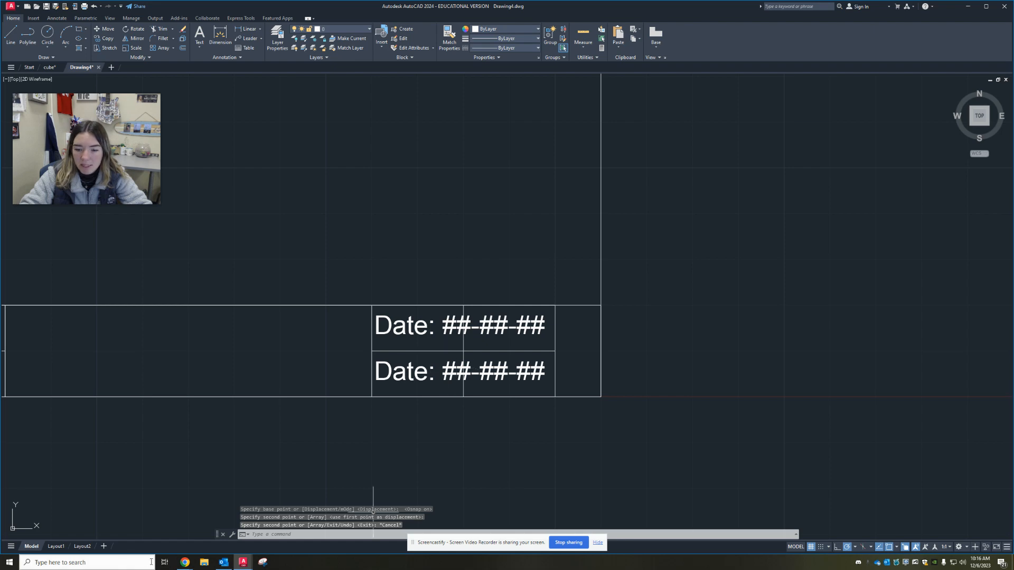
# Switch to Chrome to examine the period field's wording in the assignment PDF, and return to the AutoCAD drawing.
pyautogui.click(185, 562)
pyautogui.click(167, 539)
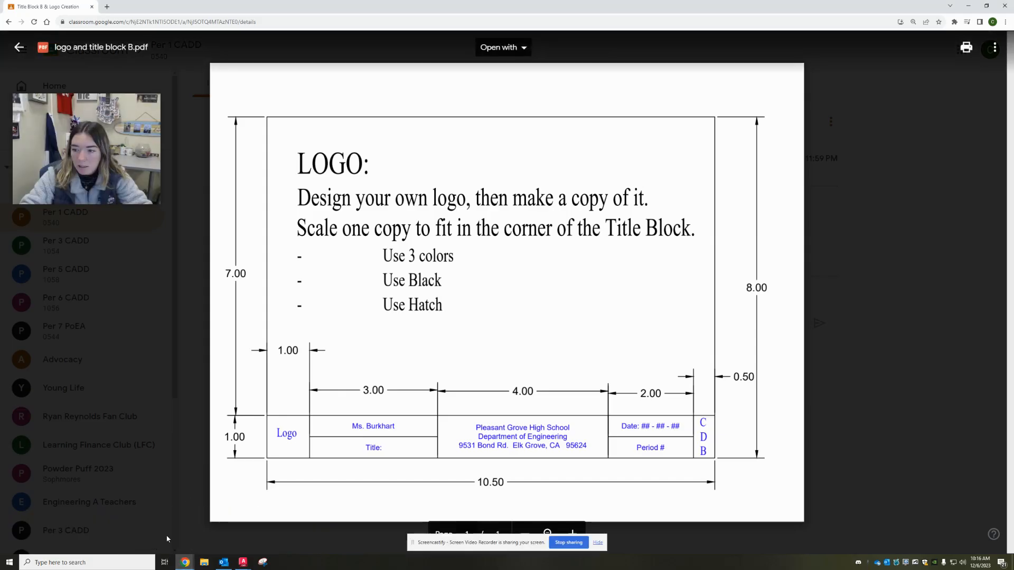
pyautogui.moveTo(185, 561)
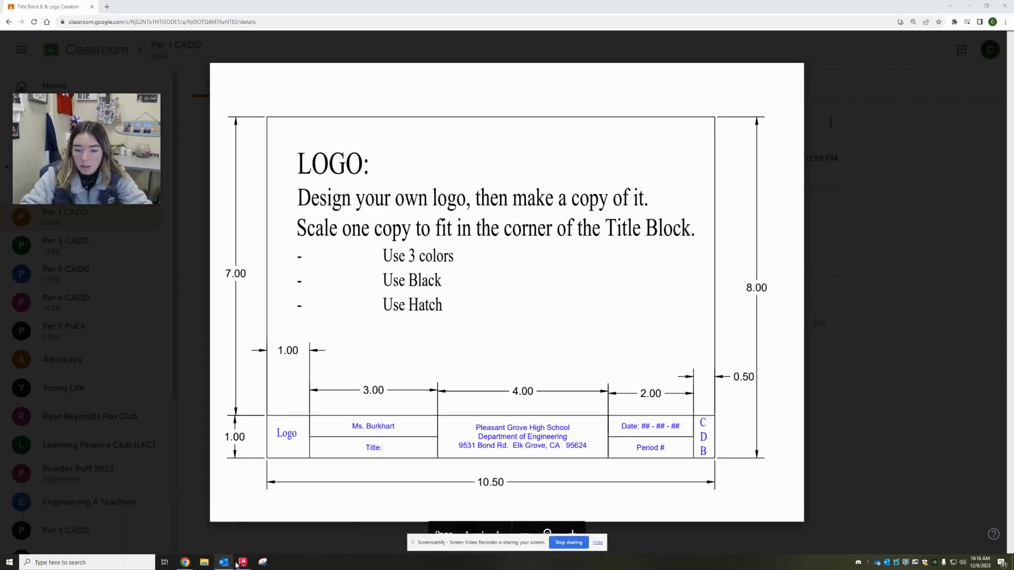
pyautogui.click(280, 529)
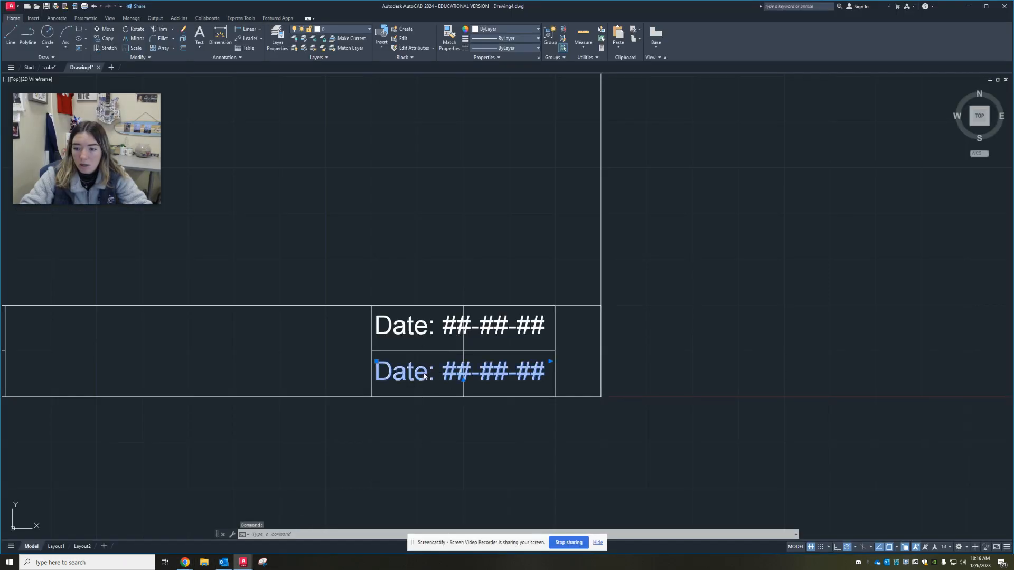
# Replace the copied text in the lower half of the 2-wide box with "Period #".
pyautogui.doubleClick(476, 375)
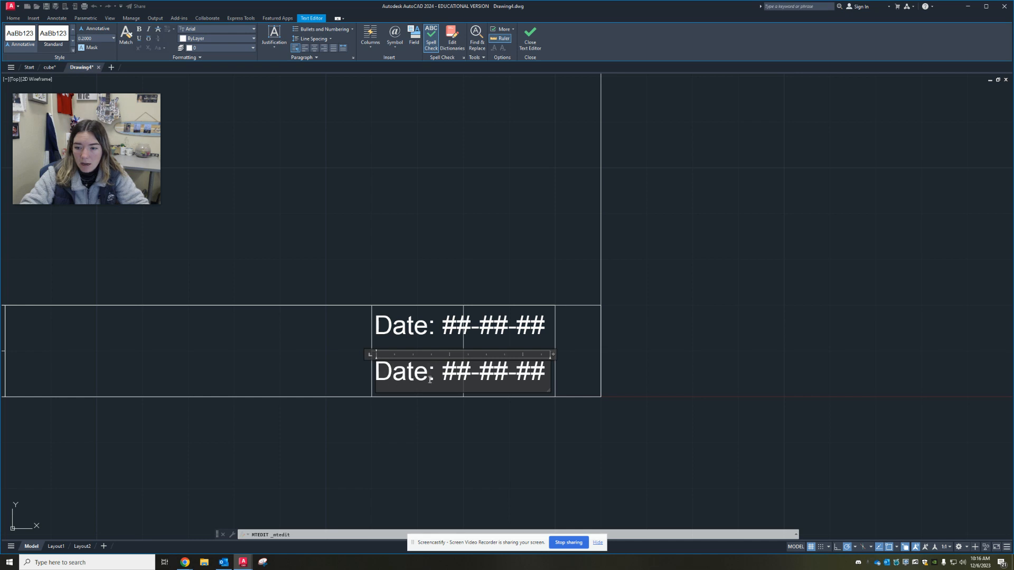
pyautogui.moveTo(393, 372); pyautogui.dragTo(519, 392)
pyautogui.press('BackSpace')
pyautogui.press('BackSpace')
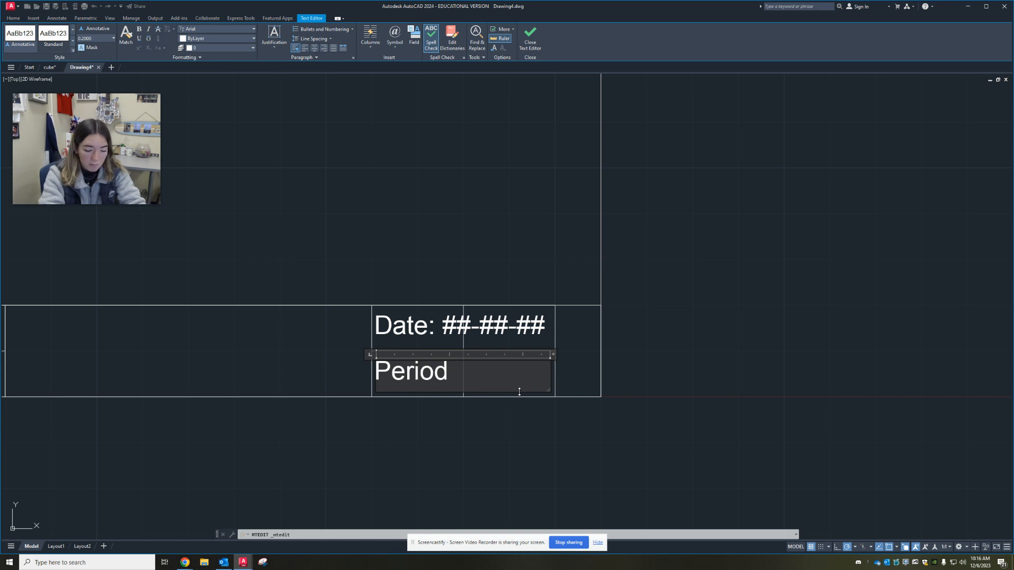
pyautogui.write('Period ')
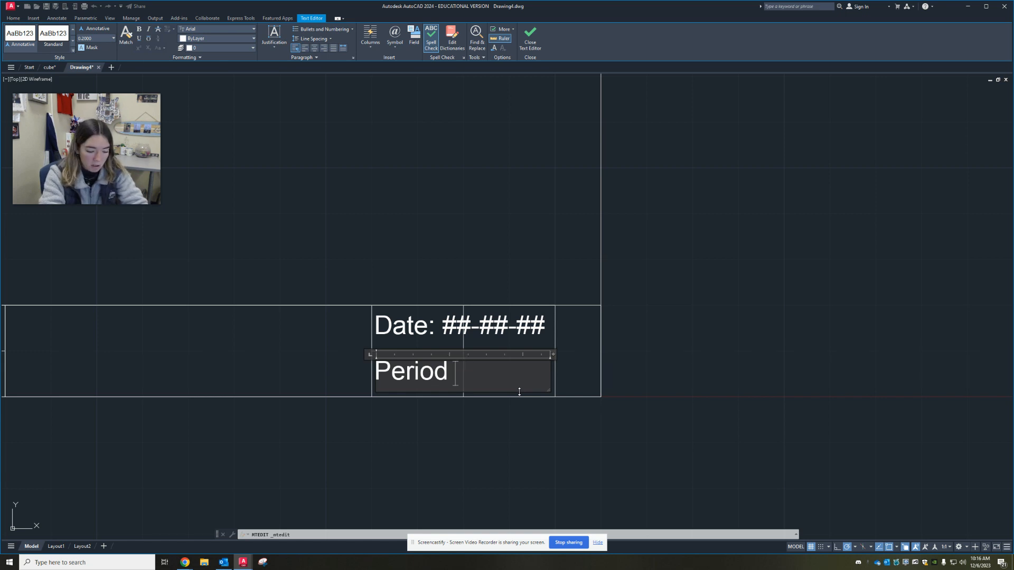
pyautogui.write('#')
pyautogui.click(533, 438)
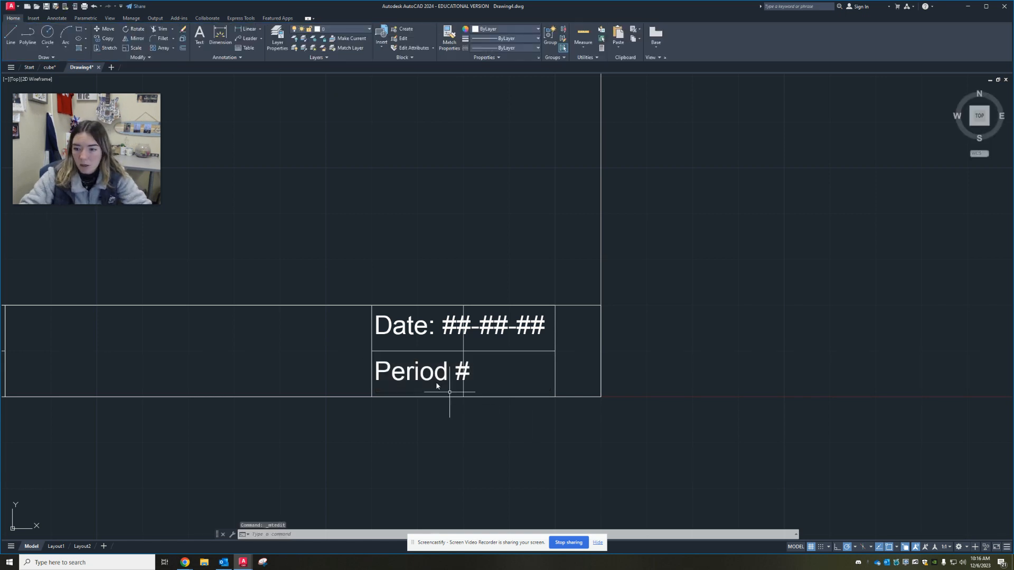
# Narrow the "Period #" text's frame to fit its wording and, with object snap off, center the text on the vertical guide line.
pyautogui.click(417, 369)
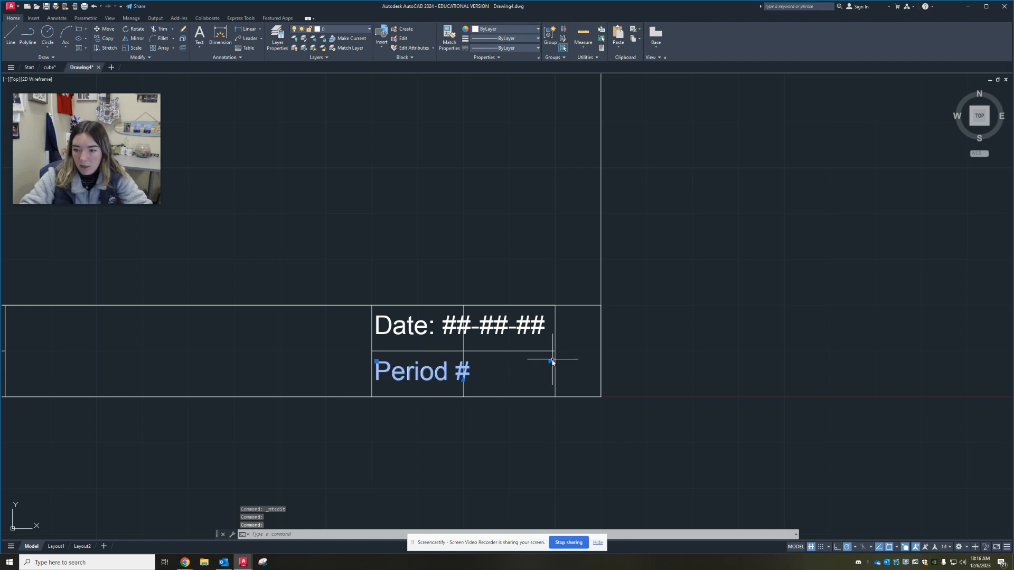
pyautogui.click(551, 362)
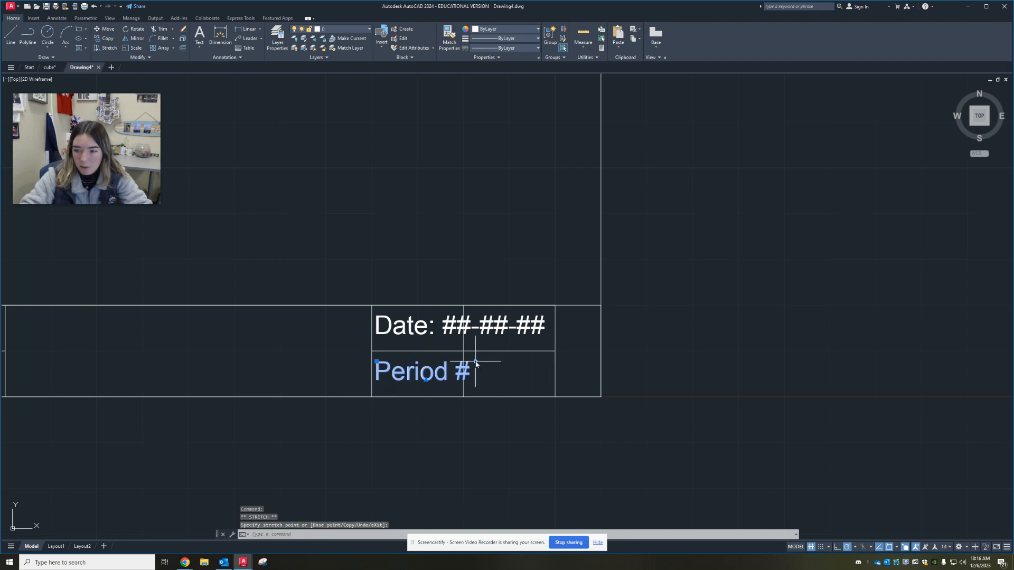
pyautogui.click(378, 364)
pyautogui.click(377, 362)
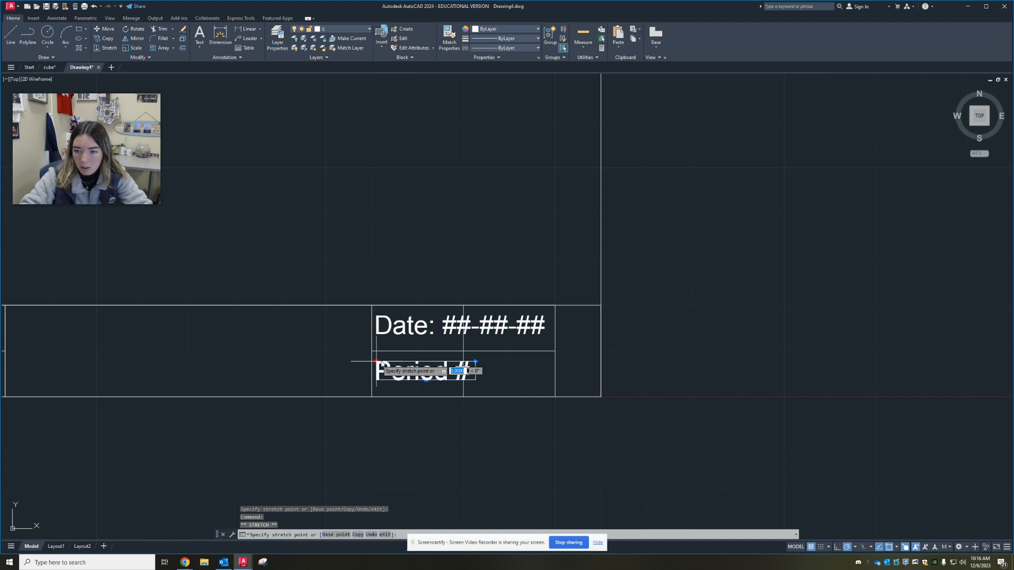
pyautogui.click(423, 363)
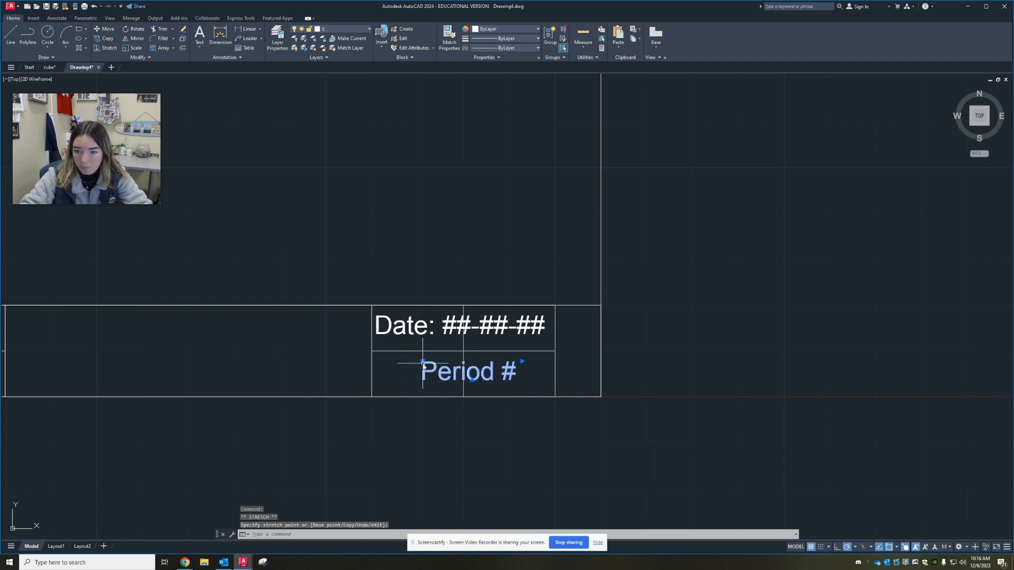
pyautogui.click(423, 363)
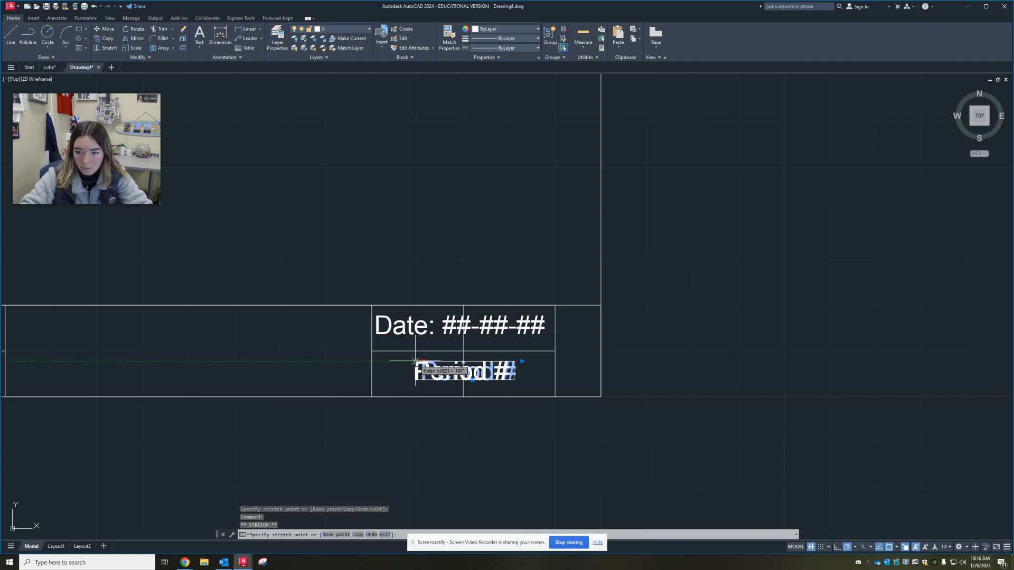
pyautogui.click(415, 362)
pyautogui.click(416, 363)
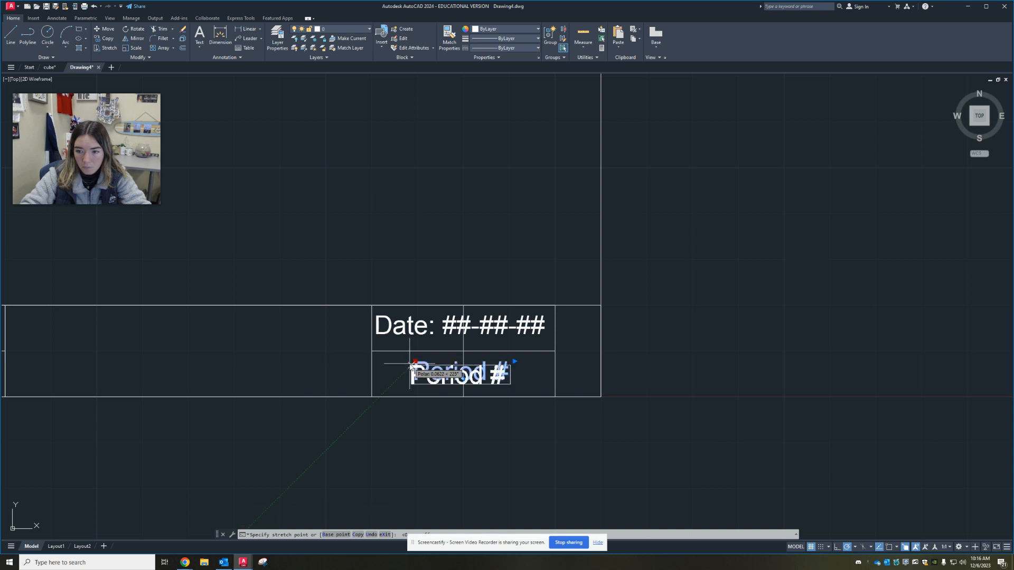
pyautogui.press('F3')
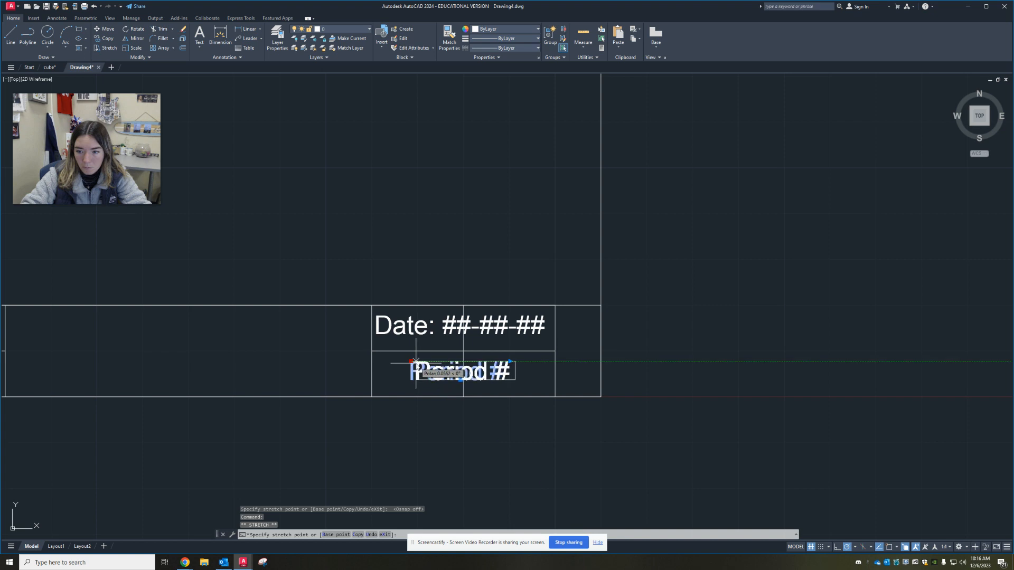
pyautogui.click(417, 366)
pyautogui.press('Escape')
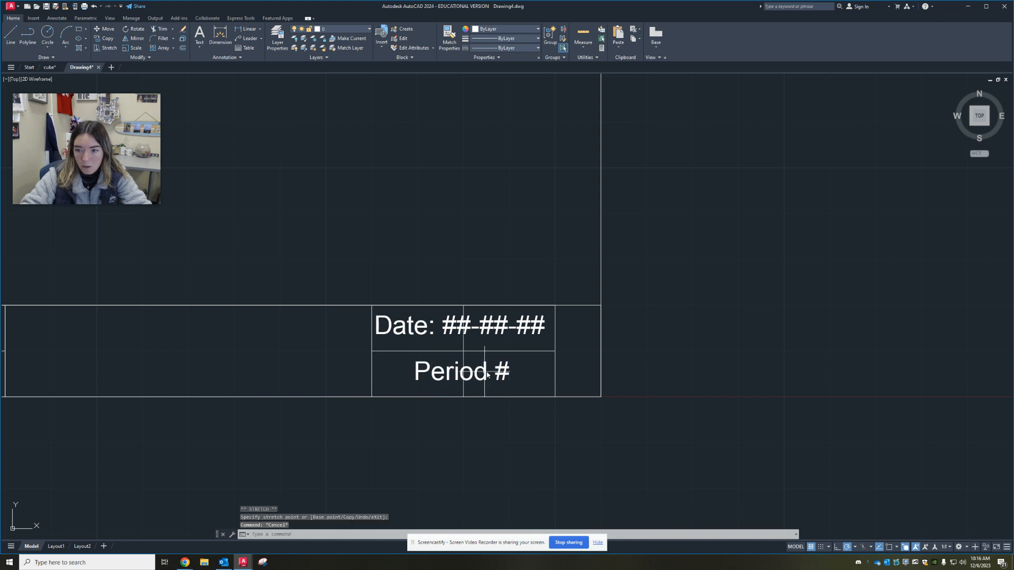
# Erase the two vertical guide lines running through the name/title box and the date/period box.
pyautogui.scroll(-4, 508, 365)
pyautogui.scroll(2, 475, 364)
pyautogui.click(439, 349)
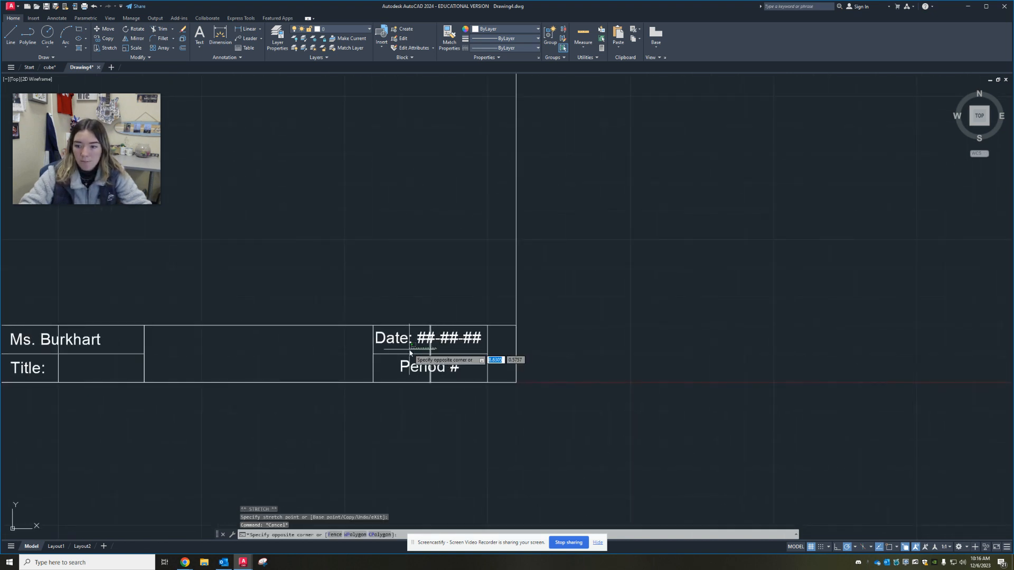
pyautogui.click(410, 350)
pyautogui.moveTo(166, 372); pyautogui.dragTo(280, 373, button='middle')
pyautogui.click(195, 366)
pyautogui.click(169, 369)
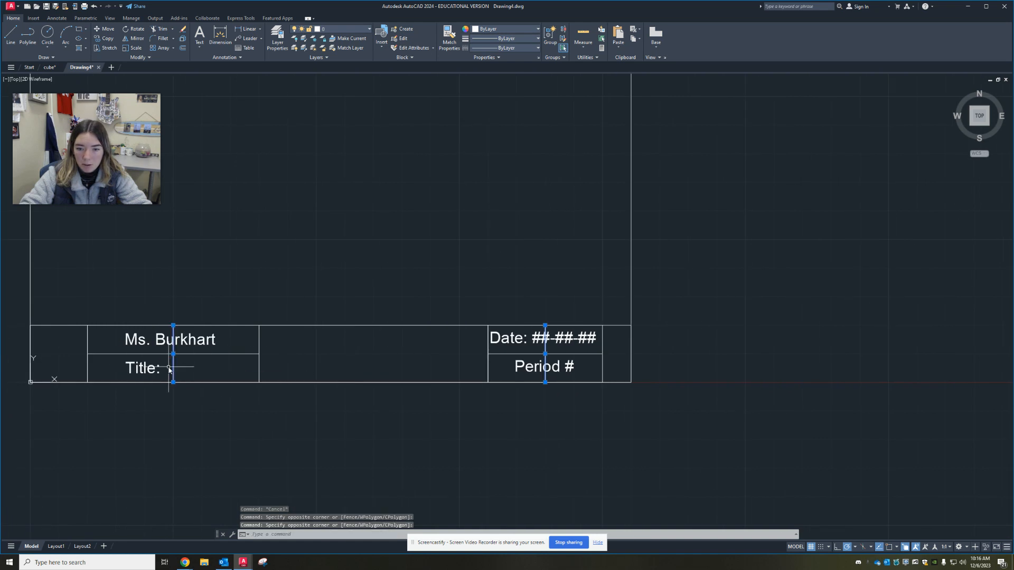
pyautogui.press('Delete')
pyautogui.moveTo(449, 410); pyautogui.dragTo(408, 392, button='middle')
pyautogui.press('Escape')
pyautogui.press('Escape')
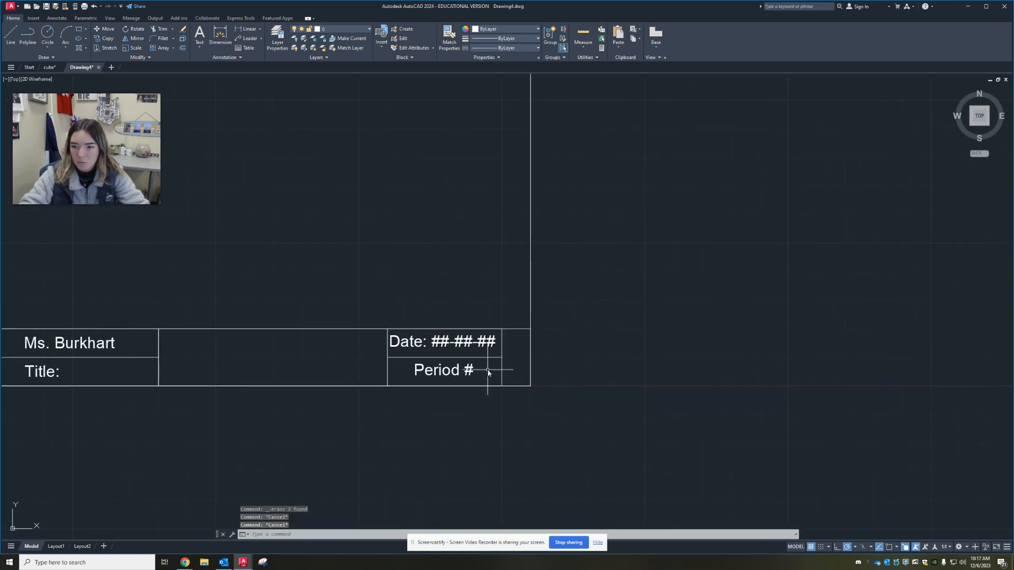
# Add multiline text in the 0.5-wide end box with the letters C, D and B on separate lines.
pyautogui.moveTo(480, 370)
pyautogui.mouseDown(button='middle')
pyautogui.moveTo(445, 341)
pyautogui.moveTo(421, 346)
pyautogui.mouseUp(button='middle')
pyautogui.scroll(4, 445, 342)
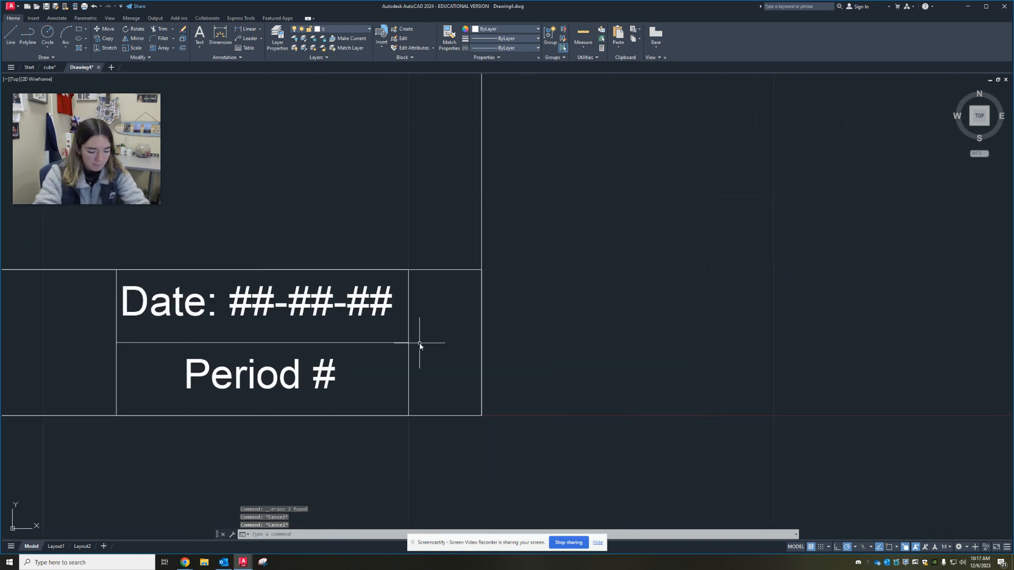
pyautogui.press('Return')
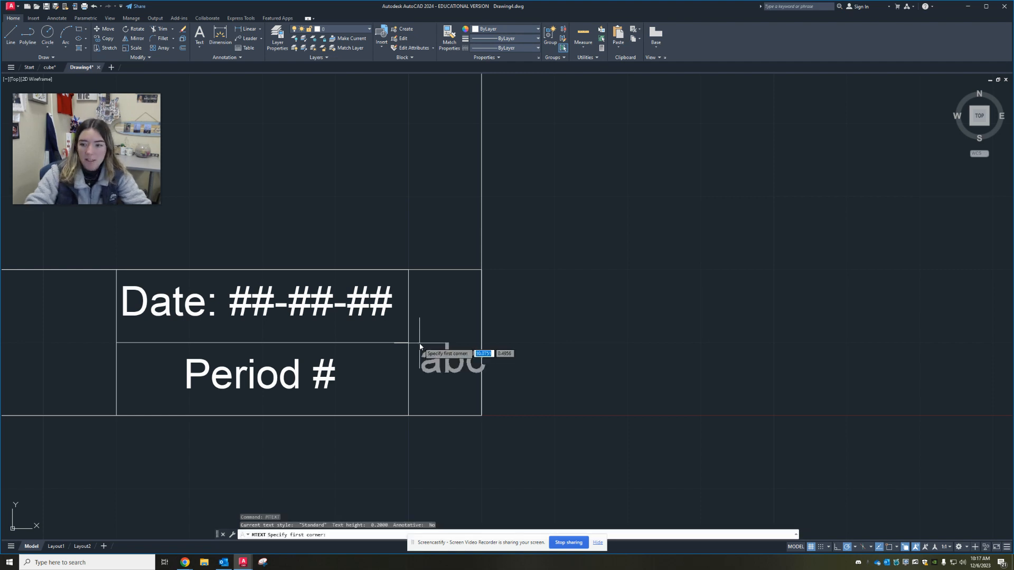
pyautogui.click(417, 275)
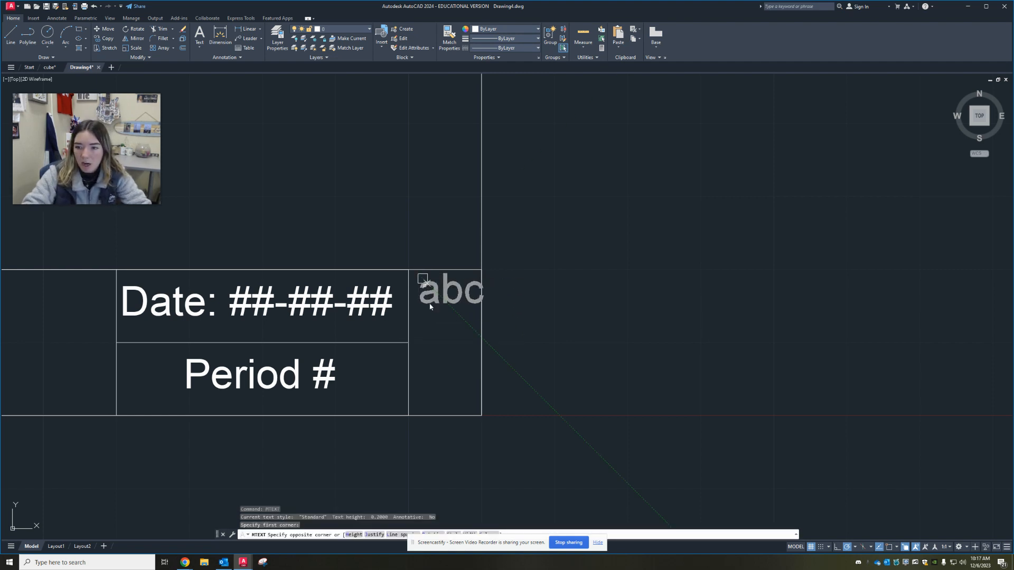
pyautogui.click(474, 409)
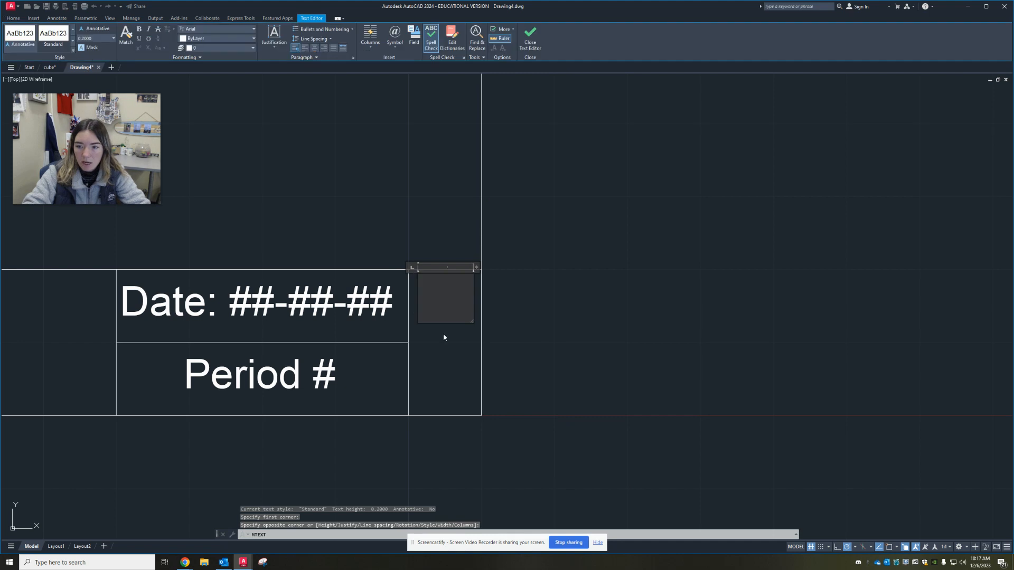
pyautogui.write('C')
pyautogui.press('Return')
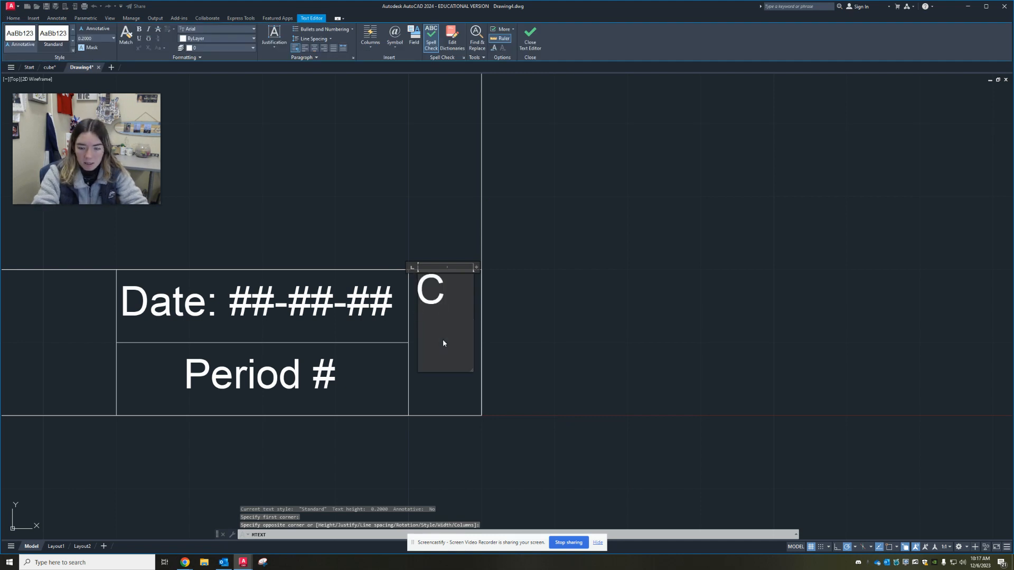
pyautogui.write('D')
pyautogui.press('Return')
pyautogui.write('B')
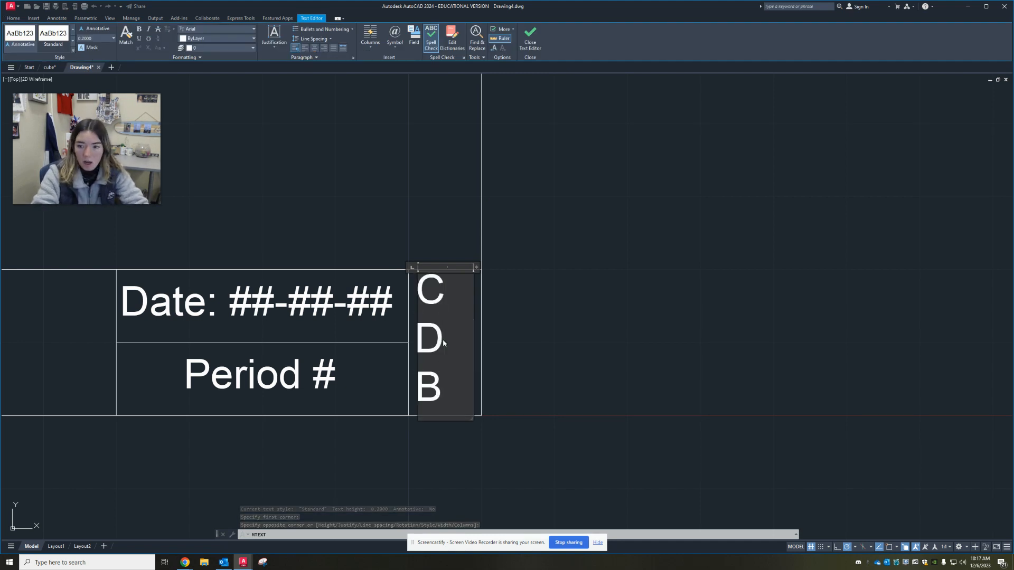
pyautogui.click(594, 343)
pyautogui.press('Escape')
# Narrow the C-D-B text's frame to fit closely around the letters.
pyautogui.click(443, 313)
pyautogui.click(441, 333)
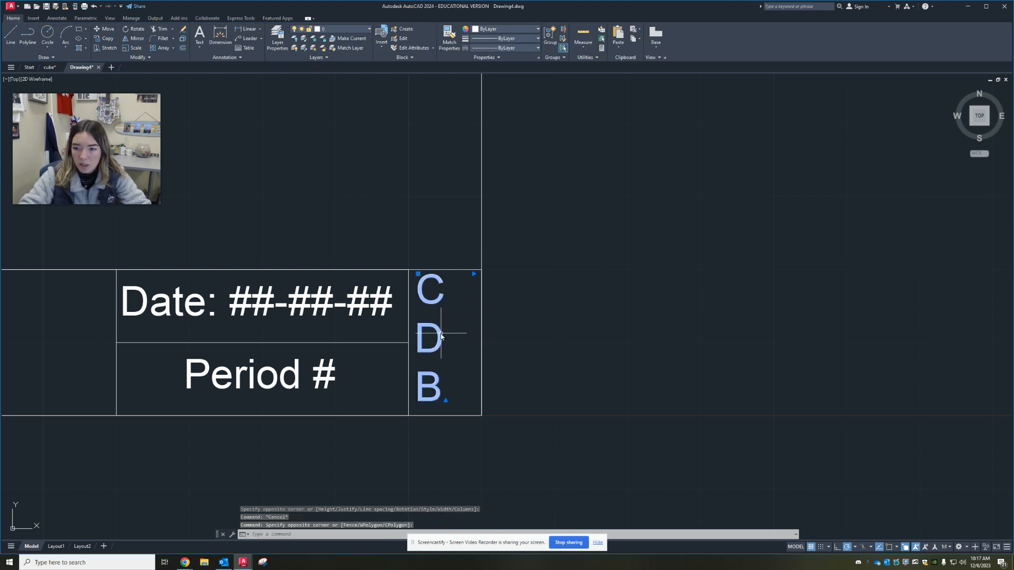
pyautogui.click(474, 274)
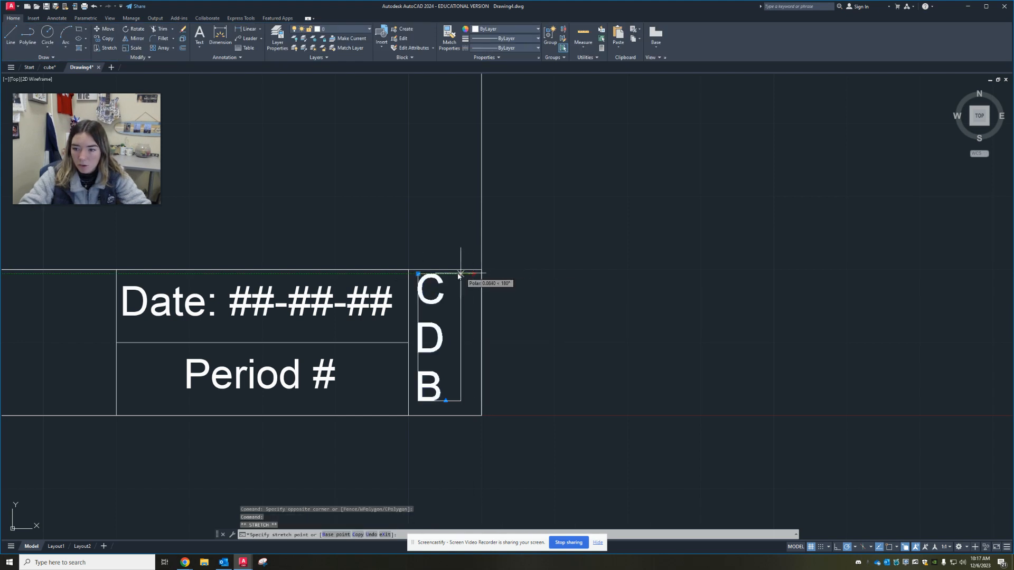
pyautogui.click(450, 274)
pyautogui.press('Escape')
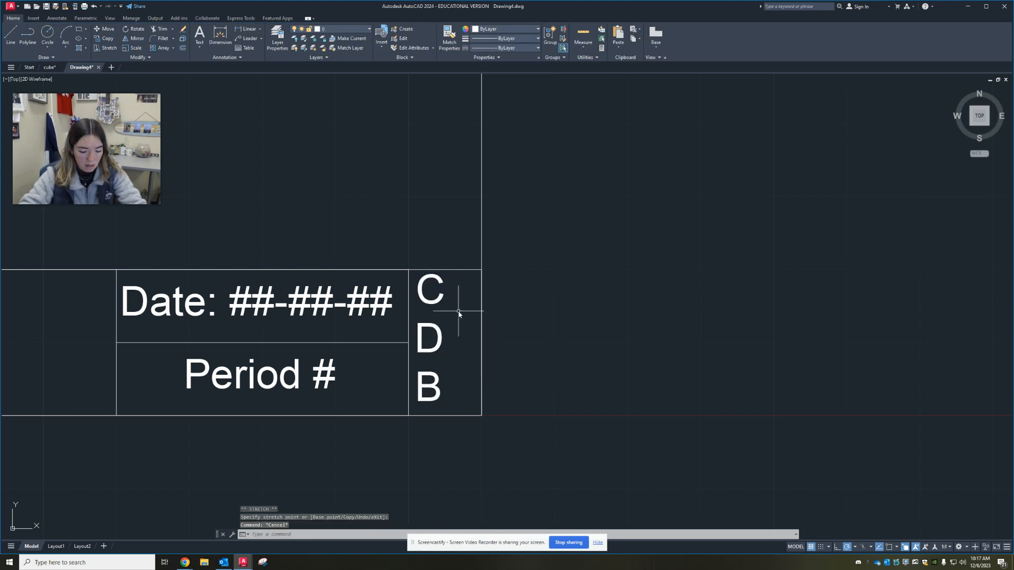
# With object snap on, draw a line along the top edge of the 0.5-wide end box from corner to corner.
pyautogui.write('l')
pyautogui.press('Return')
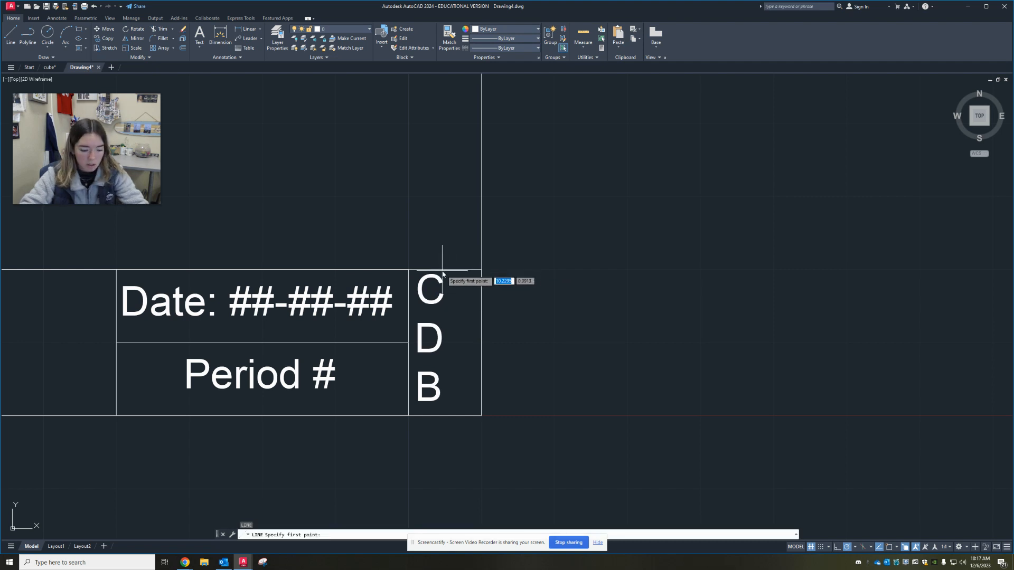
pyautogui.press('F3')
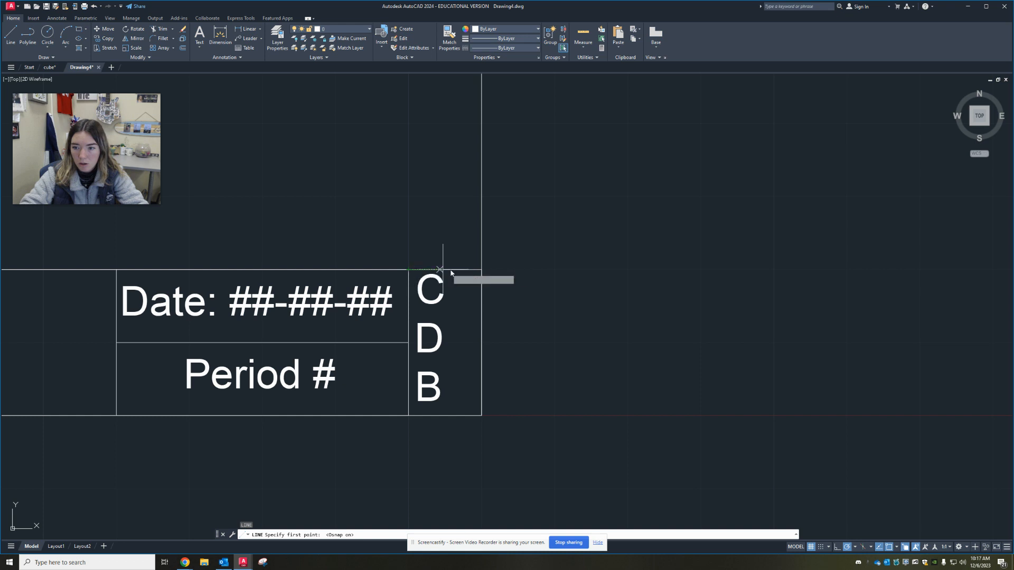
pyautogui.press('Escape')
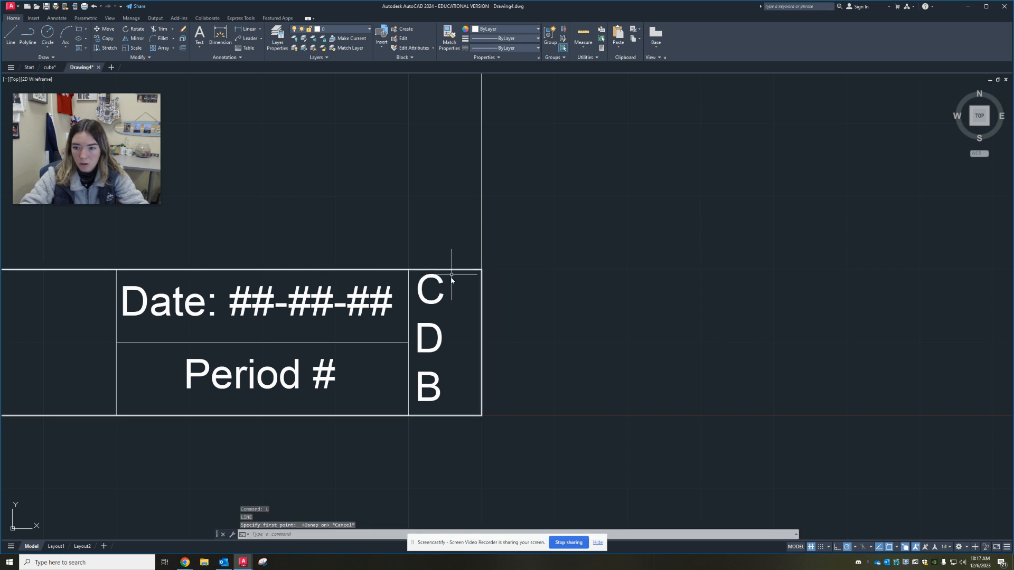
pyautogui.write('l')
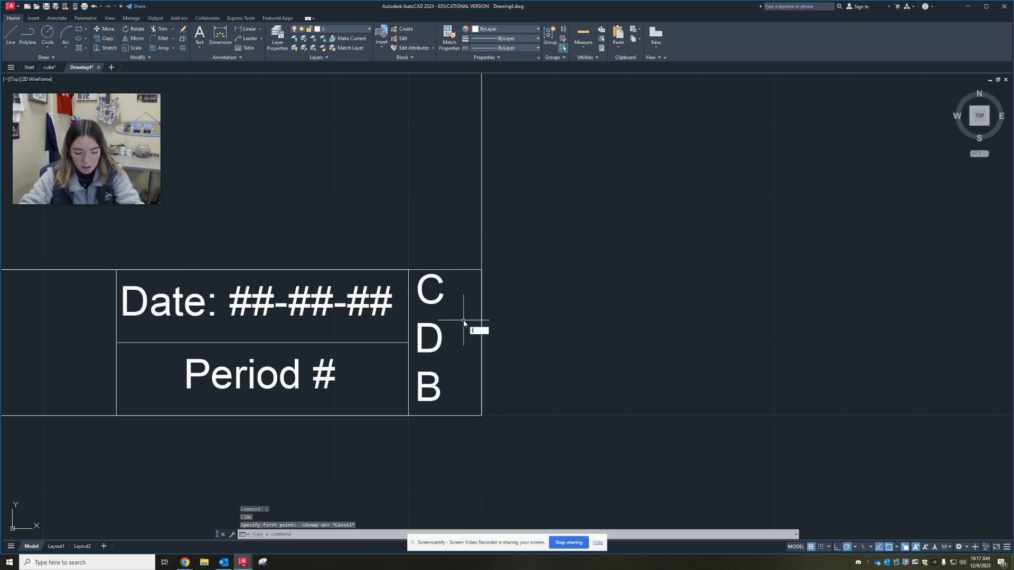
pyautogui.press('Return')
pyautogui.click(409, 269)
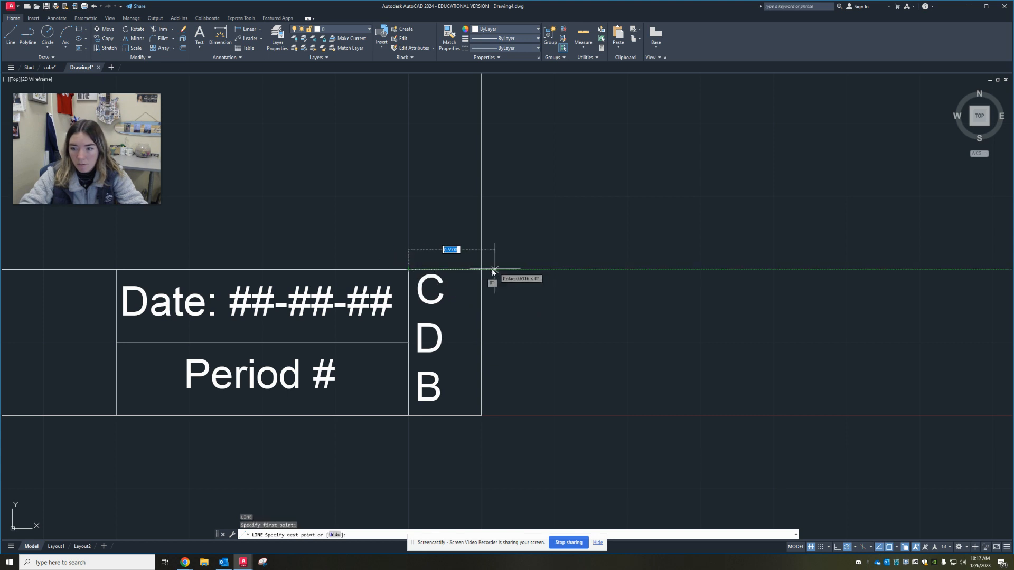
pyautogui.click(482, 270)
pyautogui.press('Escape')
# Draw a vertical guide line from the midpoint of the end box's top edge down to its bottom edge.
pyautogui.write('l')
pyautogui.press('Return')
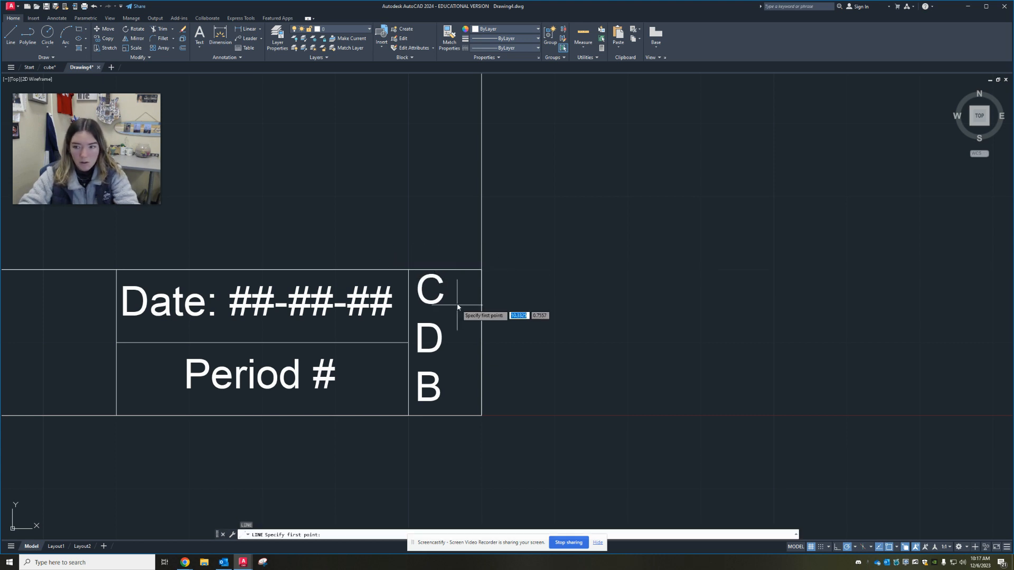
pyautogui.click(446, 270)
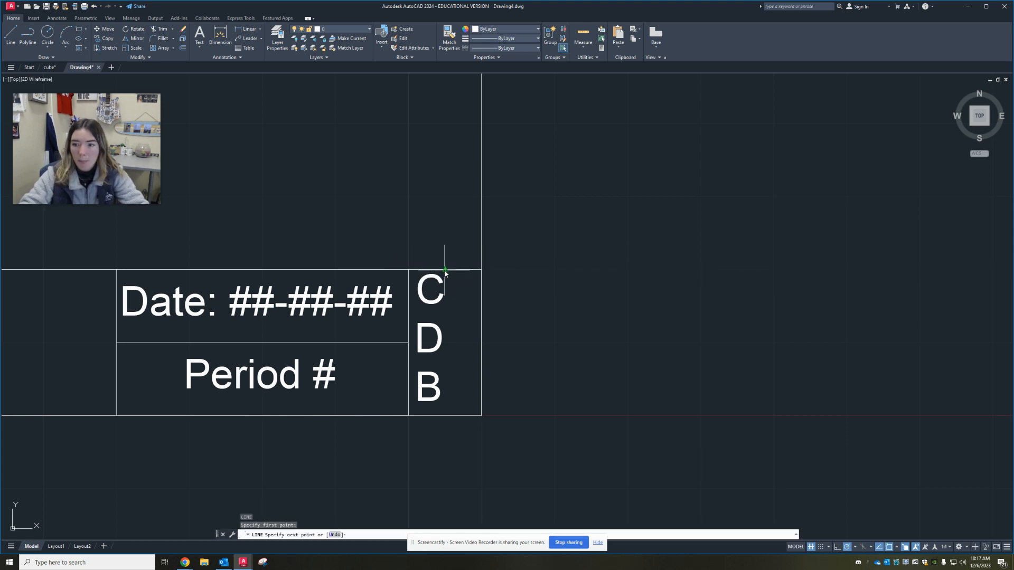
pyautogui.click(446, 416)
pyautogui.press('Escape')
# Move the C-D-B text horizontally so its letters are centered on the vertical guide line.
pyautogui.click(425, 338)
pyautogui.click(421, 341)
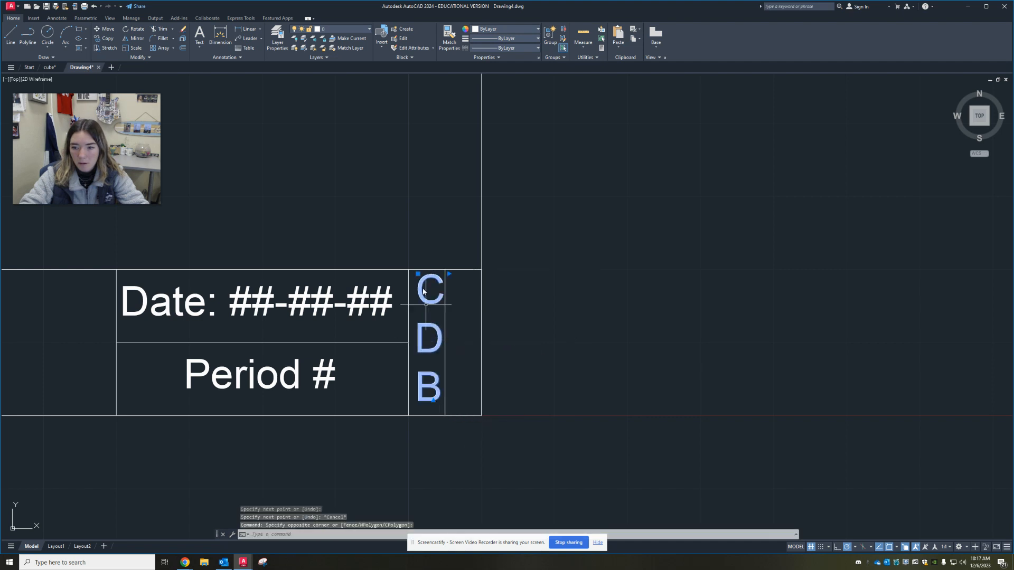
pyautogui.click(418, 274)
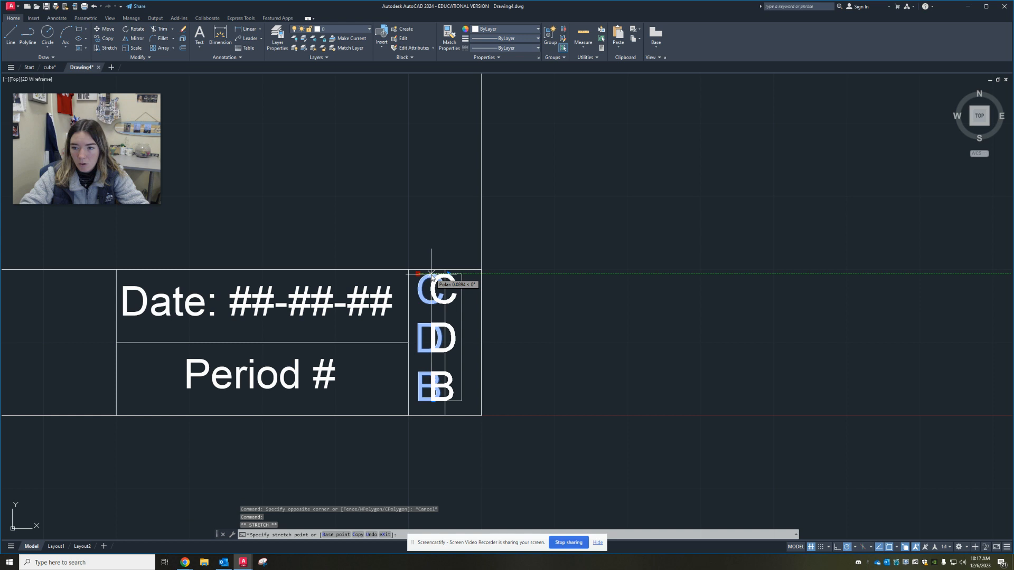
pyautogui.click(432, 274)
pyautogui.press('Escape')
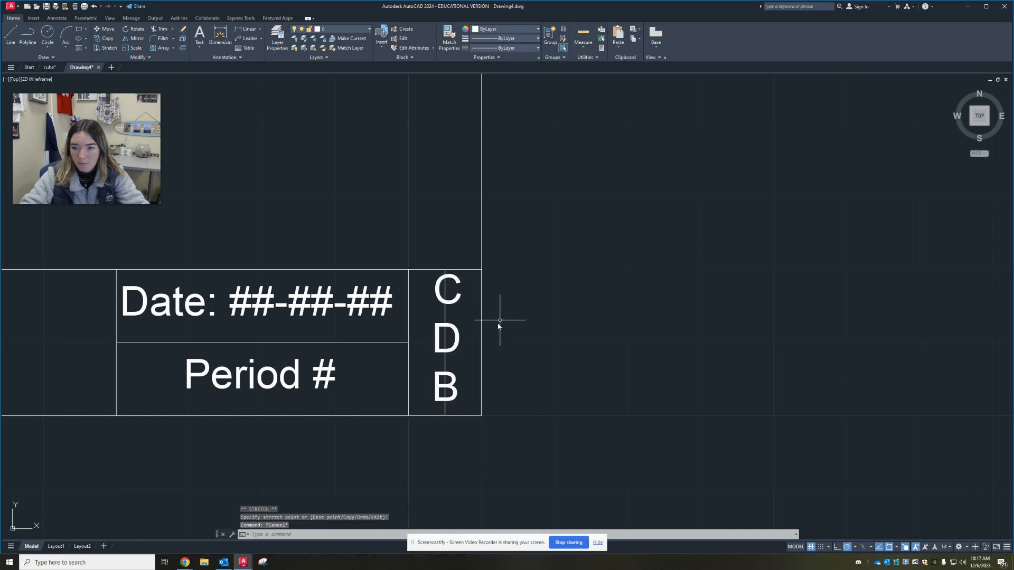
# Erase the vertical guide line behind the C-D-B text.
pyautogui.click(458, 309)
pyautogui.click(440, 307)
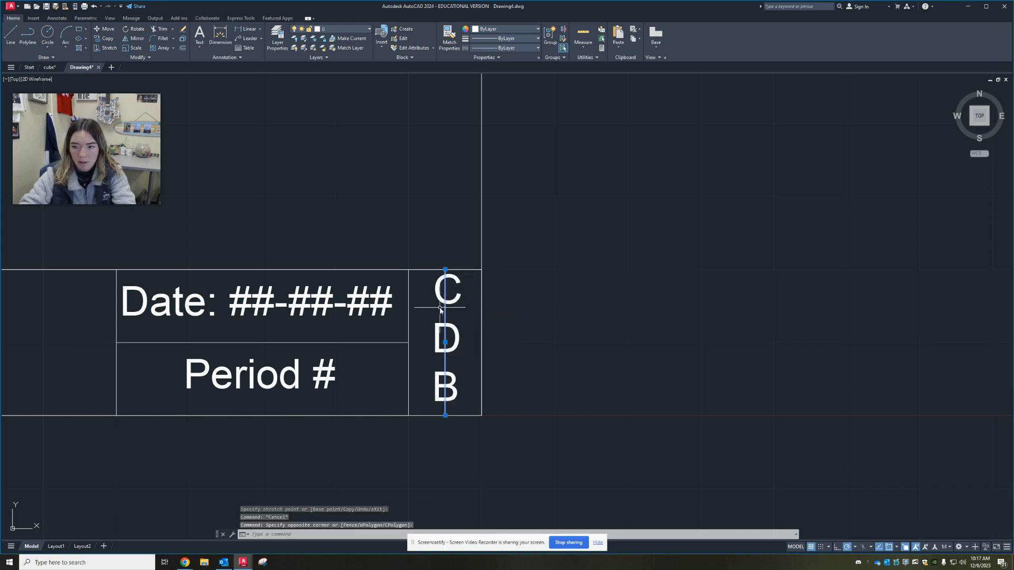
pyautogui.press('Delete')
pyautogui.scroll(-4, 478, 325)
pyautogui.press('Escape')
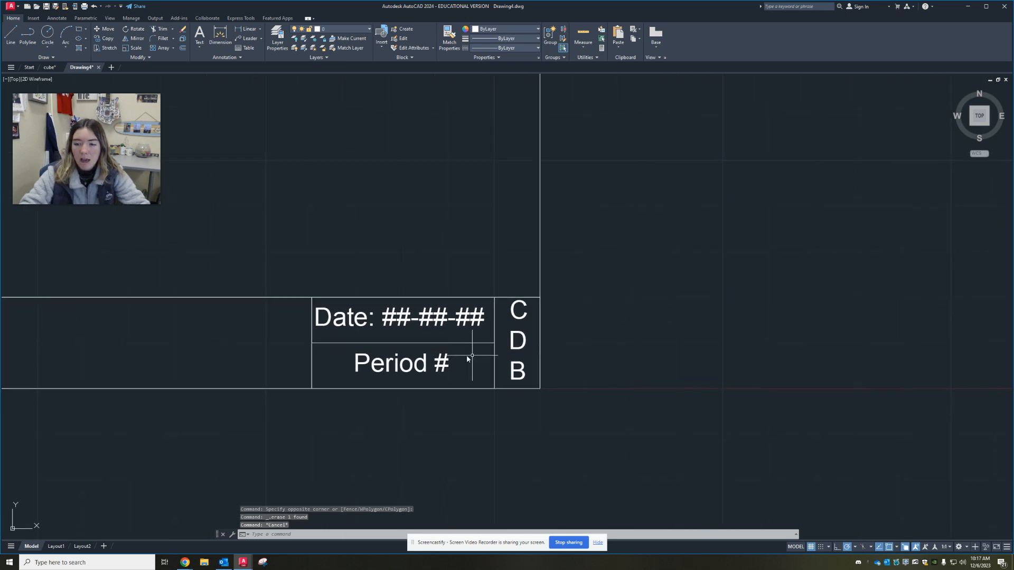
# Start multiline text in the empty 4-wide middle box, with a frame spanning just inside the box's corners.
pyautogui.scroll(-2, 467, 359)
pyautogui.moveTo(232, 470); pyautogui.dragTo(446, 445, button='middle')
pyautogui.write('m')
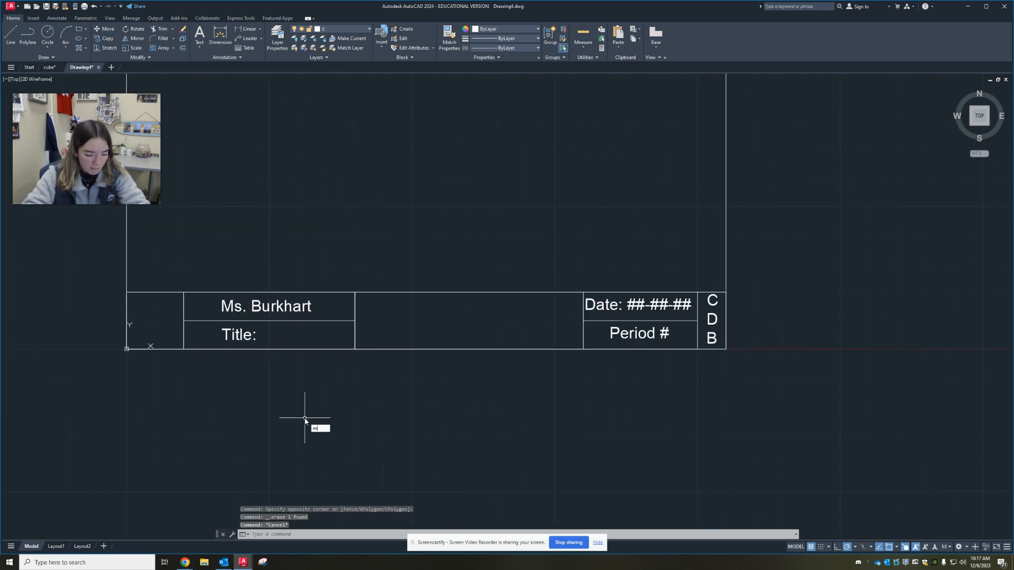
pyautogui.write('tex')
pyautogui.press('Return')
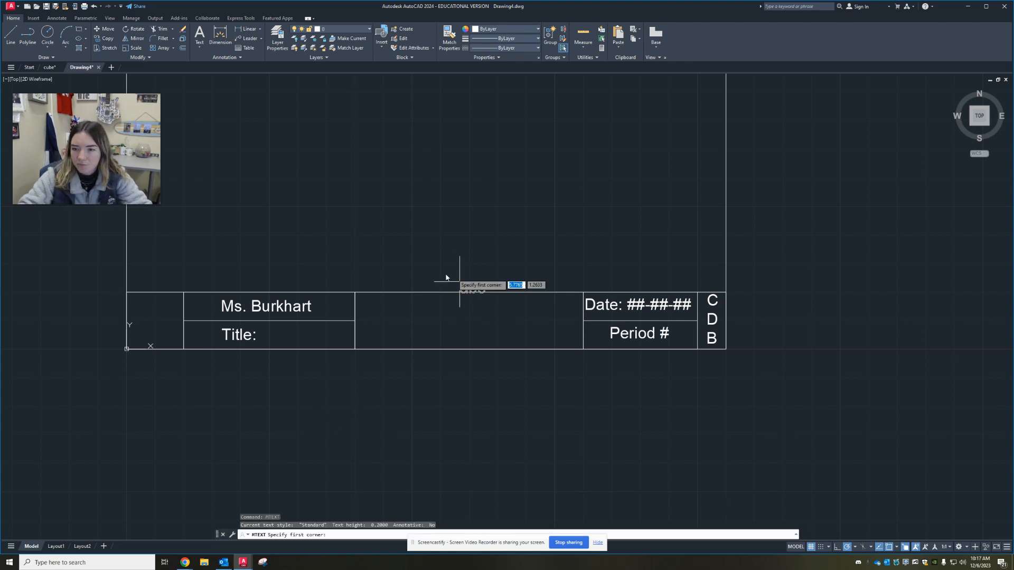
pyautogui.click(363, 297)
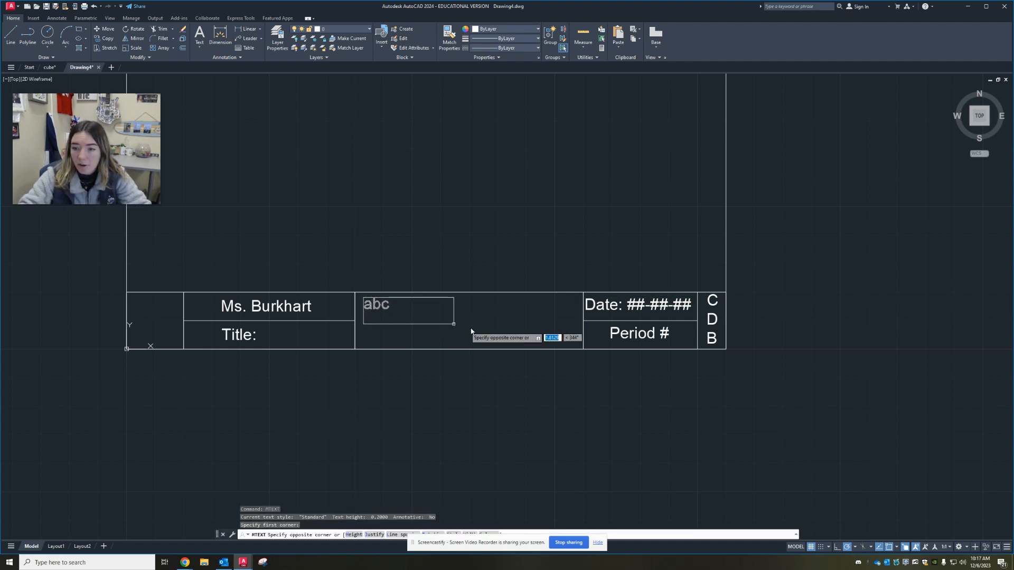
pyautogui.click(577, 347)
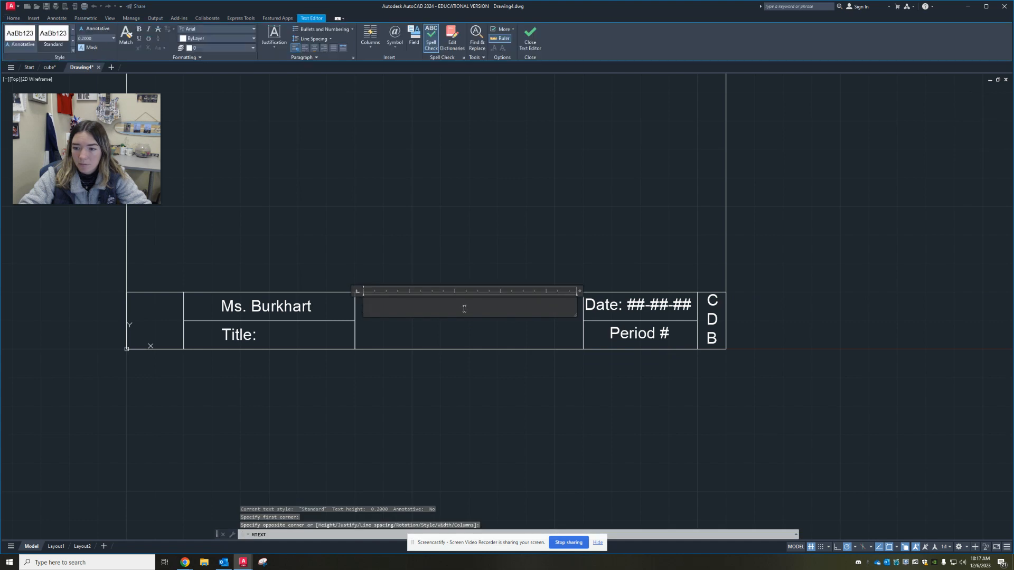
# Switch to Chrome to examine the middle field's wording in the assignment PDF, and move that window off this display.
pyautogui.click(185, 563)
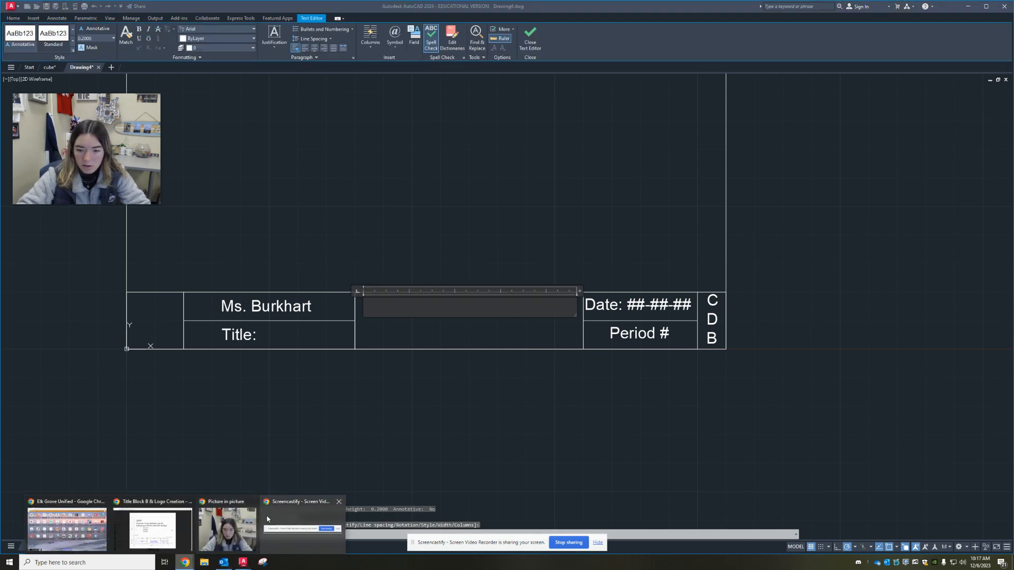
pyautogui.click(167, 531)
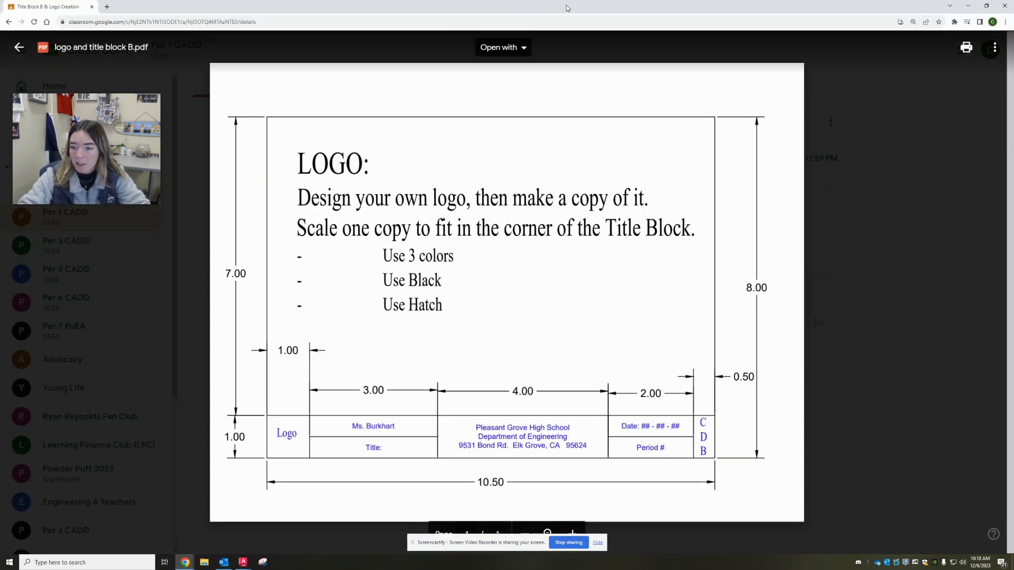
pyautogui.moveTo(566, 8); pyautogui.dragTo(0, 66)
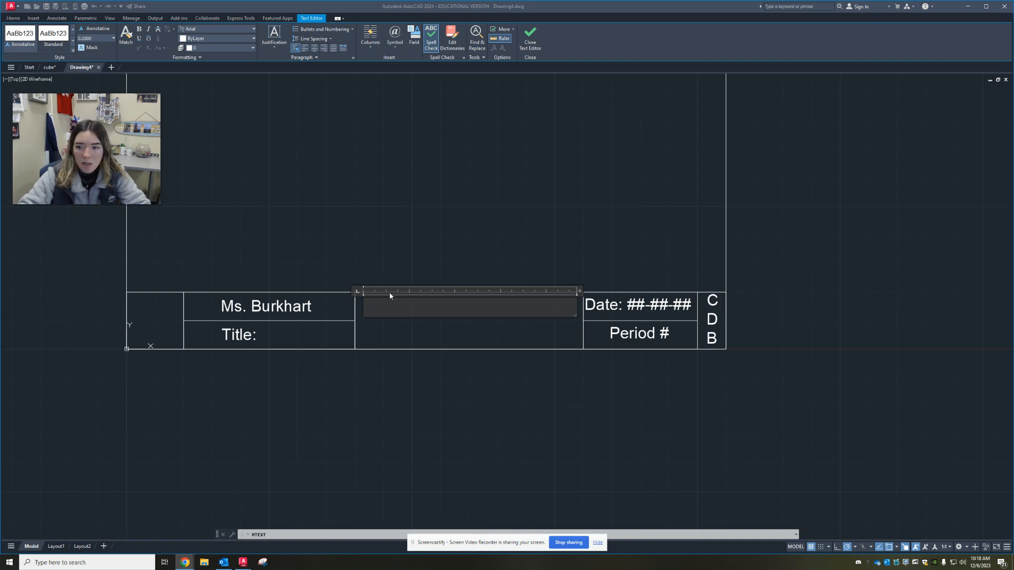
# Fill the middle box with three entries: Pleasant Grove High School, Department of Engineering, and the school's full postal address.
pyautogui.click(389, 308)
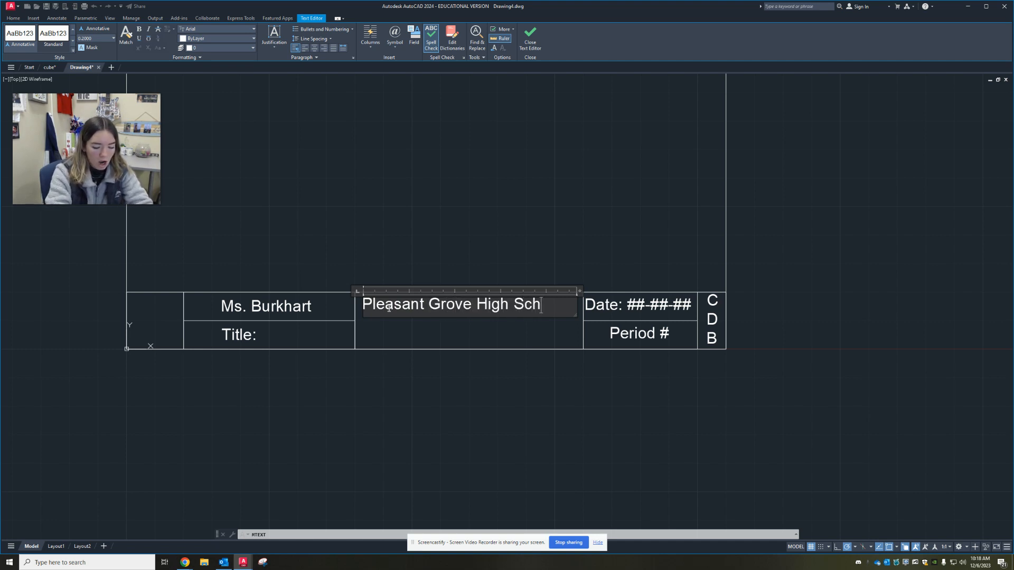
pyautogui.press('Return')
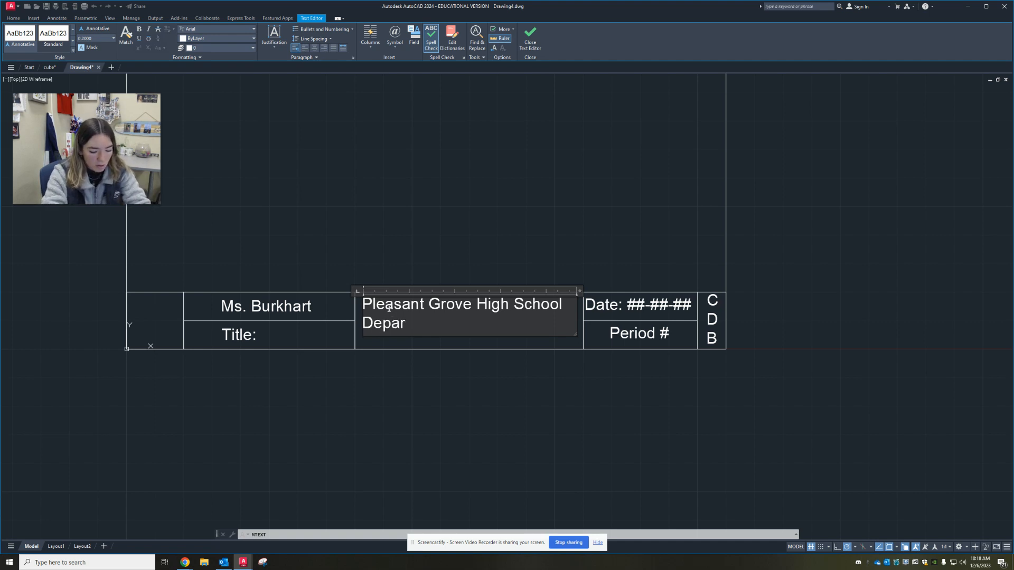
pyautogui.write('Department o')
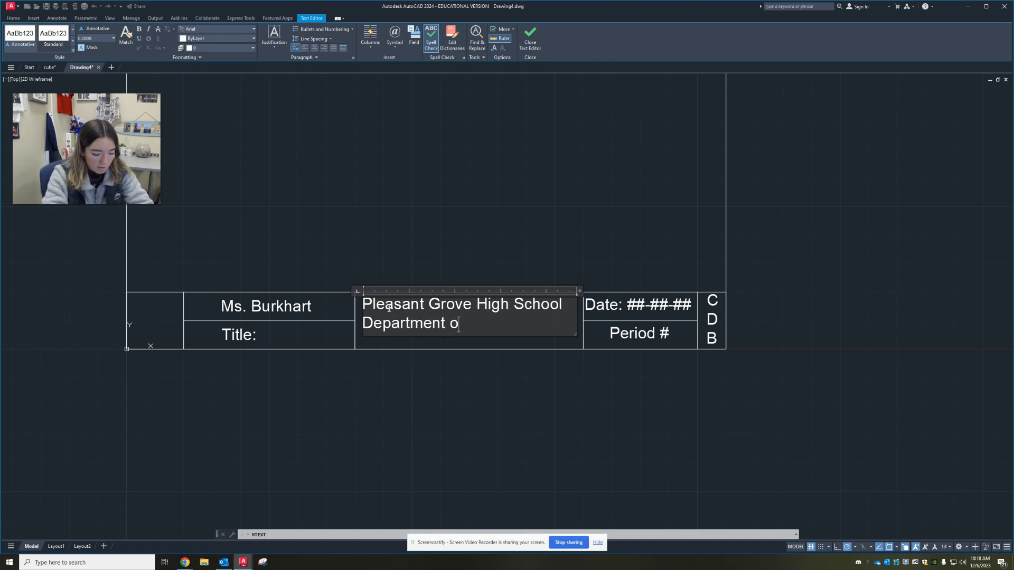
pyautogui.write('f Engineerin')
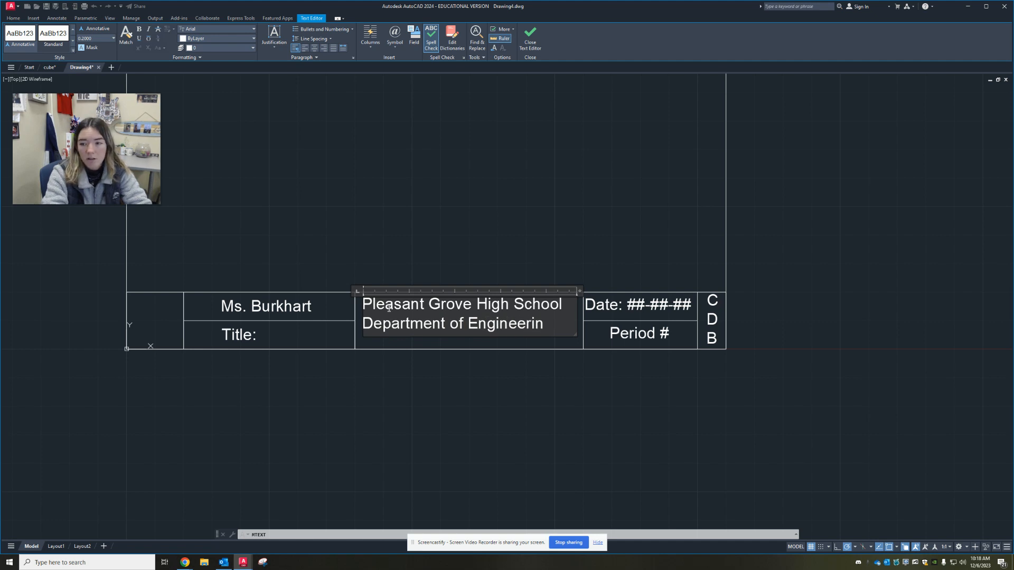
pyautogui.write('g')
pyautogui.press('Return')
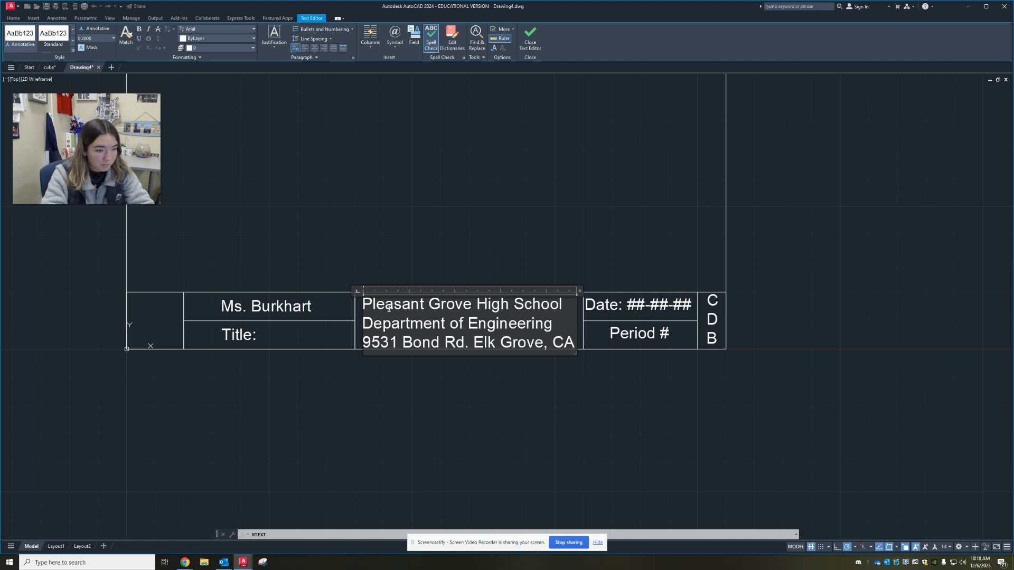
pyautogui.write('95624')
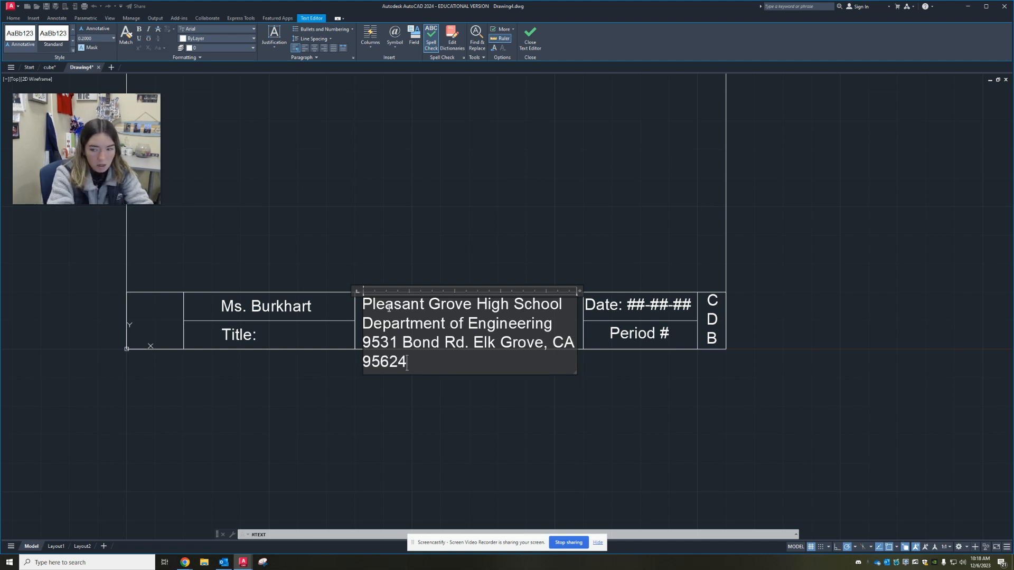
pyautogui.click(410, 385)
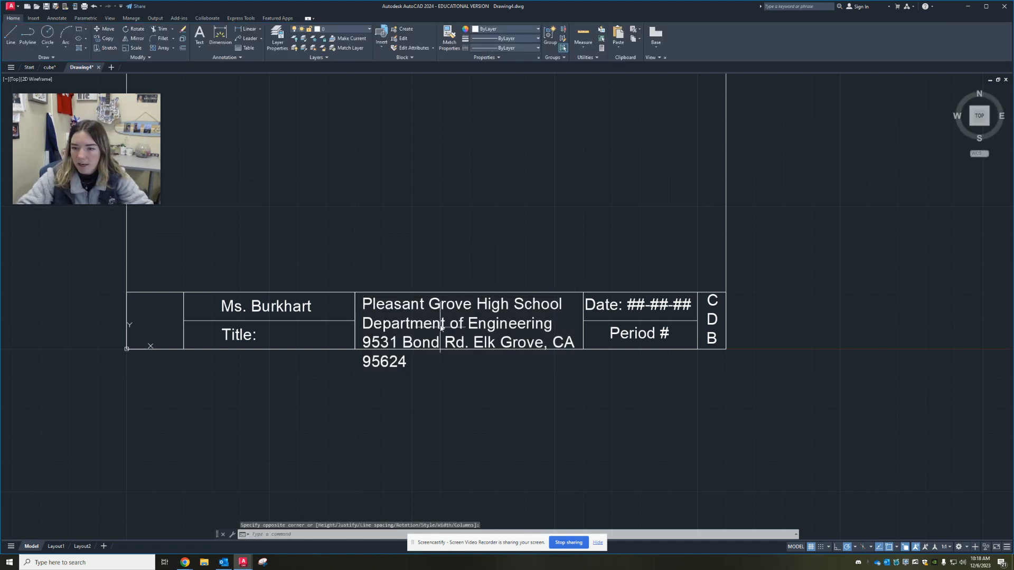
# Reopen the middle box's text for editing and set the height of all its lines to 0.08.
pyautogui.click(425, 323)
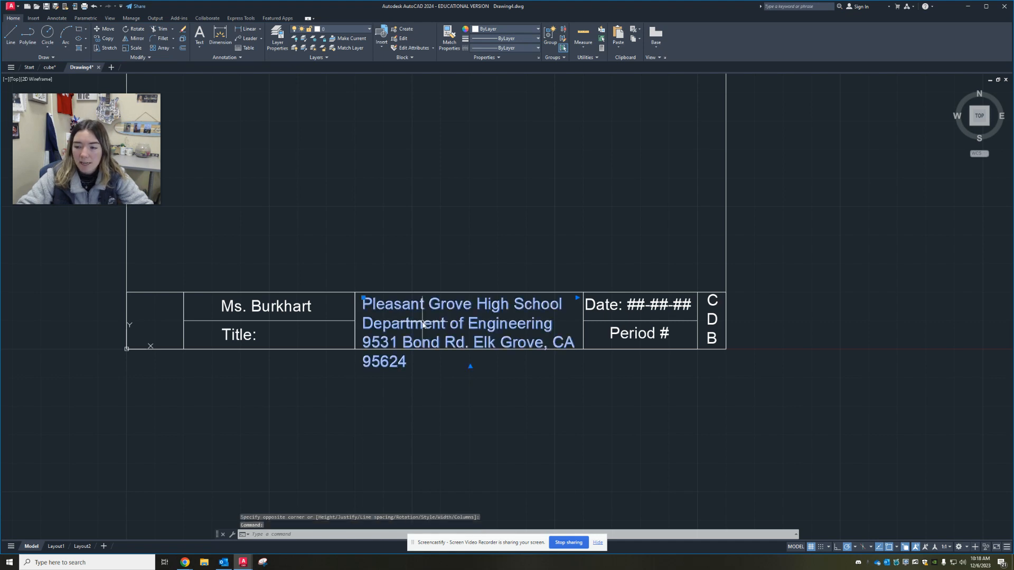
pyautogui.doubleClick(424, 324)
pyautogui.hotkey('ctrl', 'a')
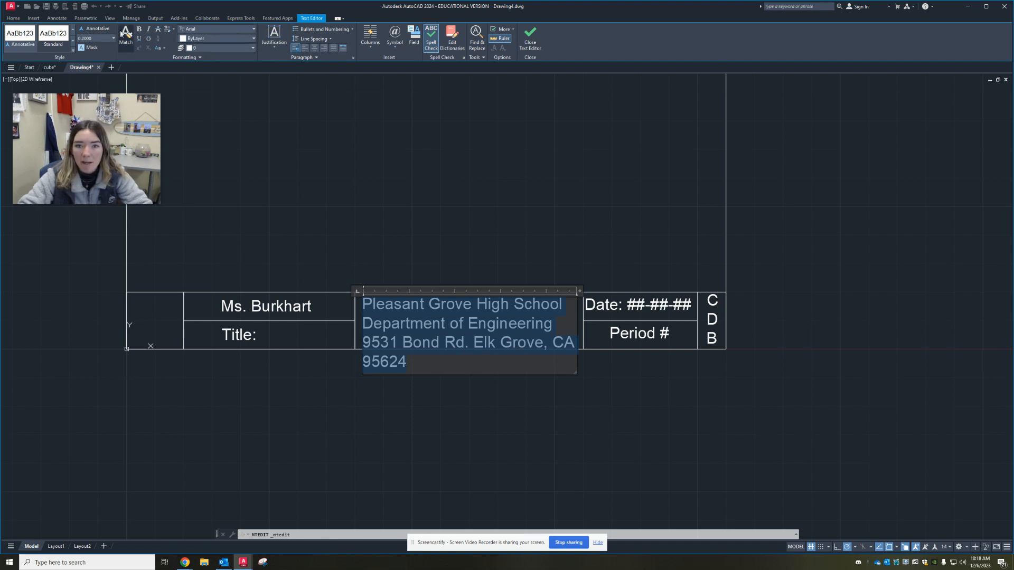
pyautogui.click(90, 40)
pyautogui.write('.08')
pyautogui.press('Return')
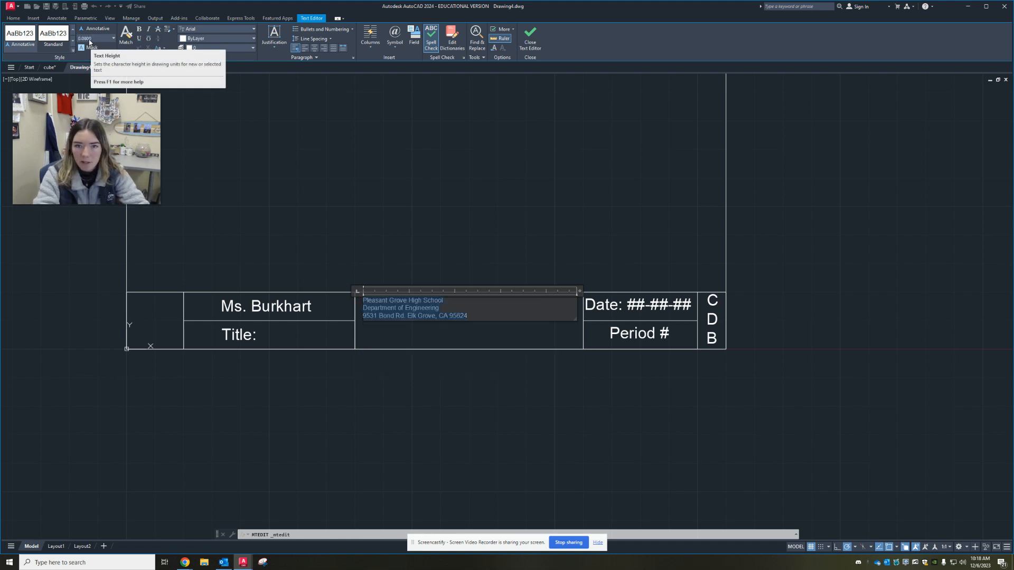
# Try a text height of 1 and a height of 0.1 on the selected school lines.
pyautogui.click(90, 39)
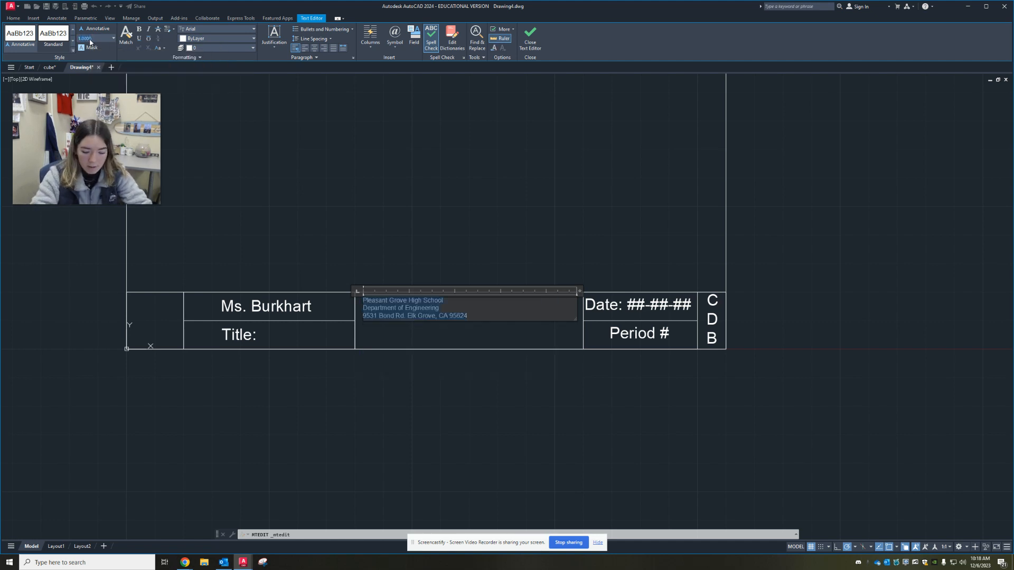
pyautogui.write('1')
pyautogui.press('Return')
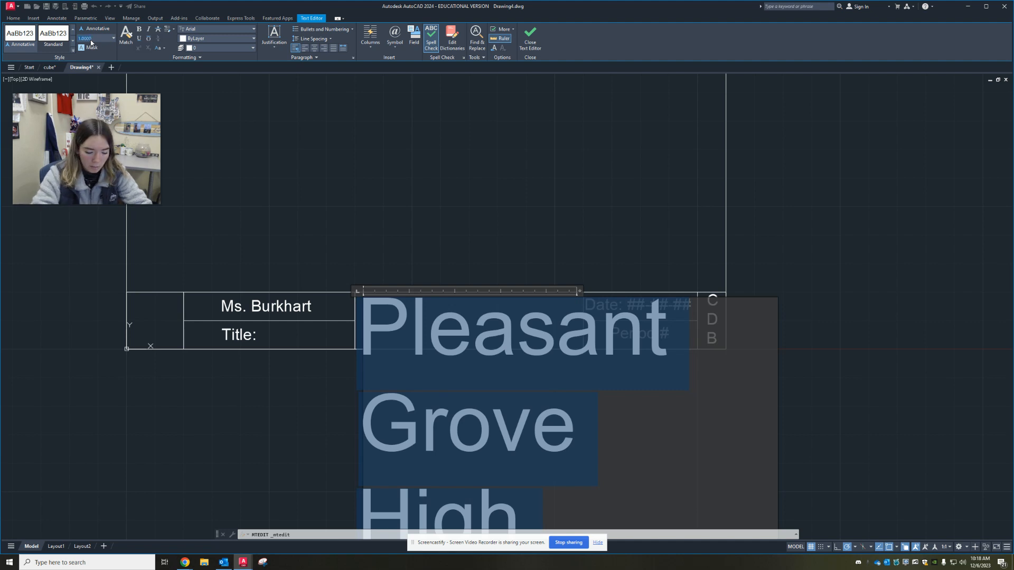
pyautogui.press('Return')
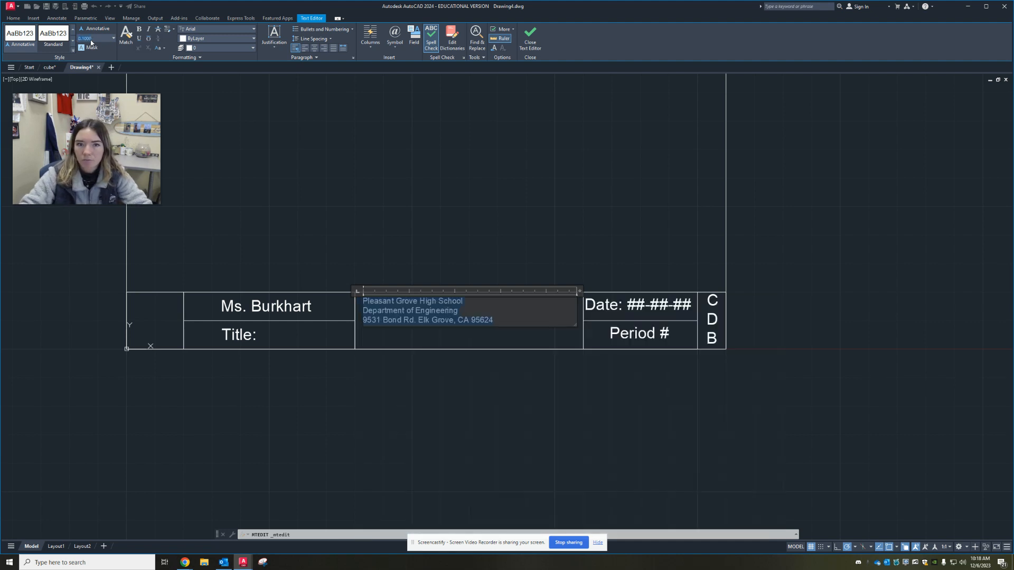
# Set the selected school text's height to 0.15, center its lines and finish editing.
pyautogui.write('.15')
pyautogui.press('Return')
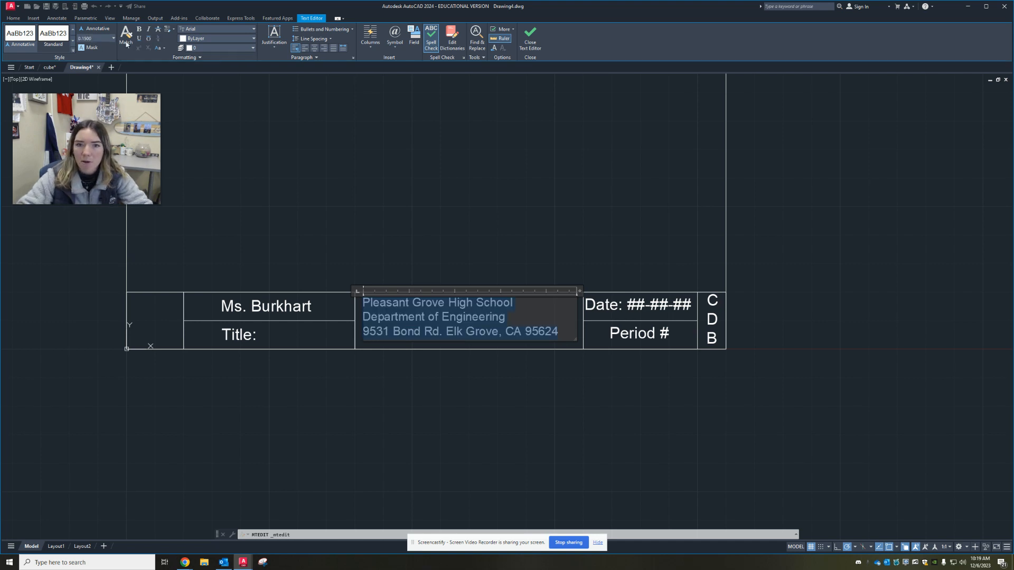
pyautogui.click(313, 49)
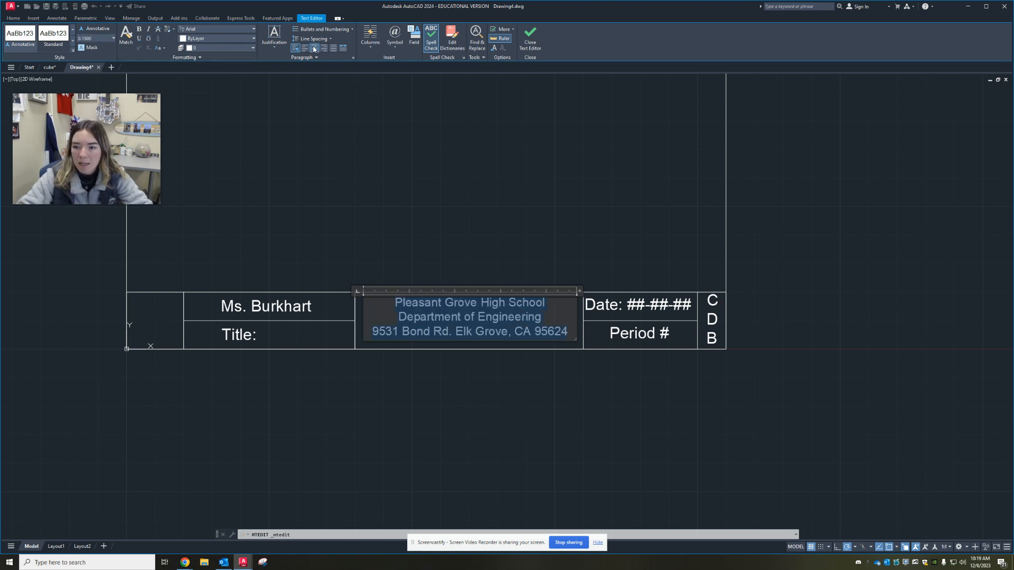
pyautogui.press('Escape')
# Move the school text down slightly so it sits vertically centered in the middle box.
pyautogui.click(491, 335)
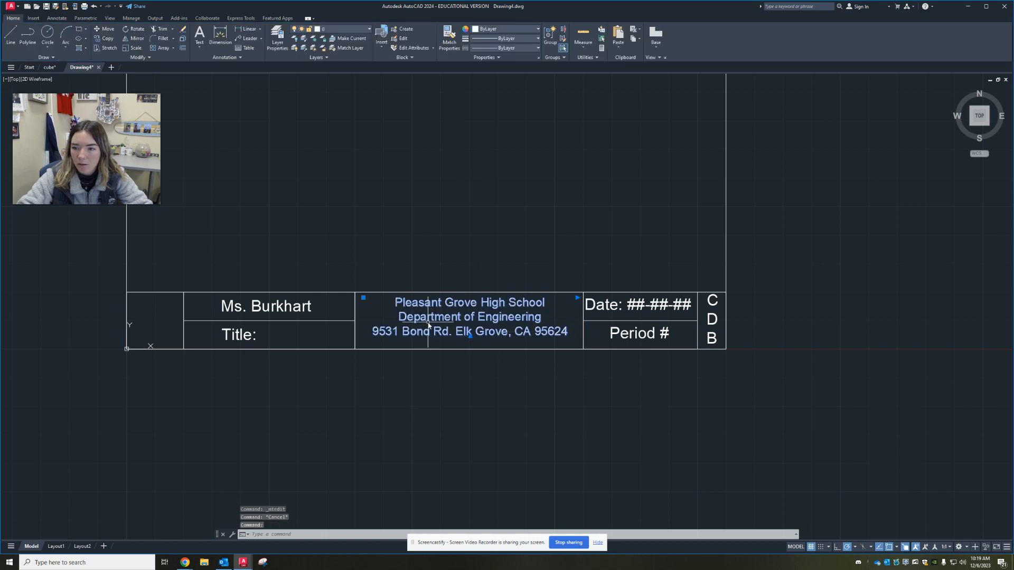
pyautogui.scroll(1, 448, 322)
pyautogui.moveTo(474, 353); pyautogui.dragTo(416, 328, button='middle')
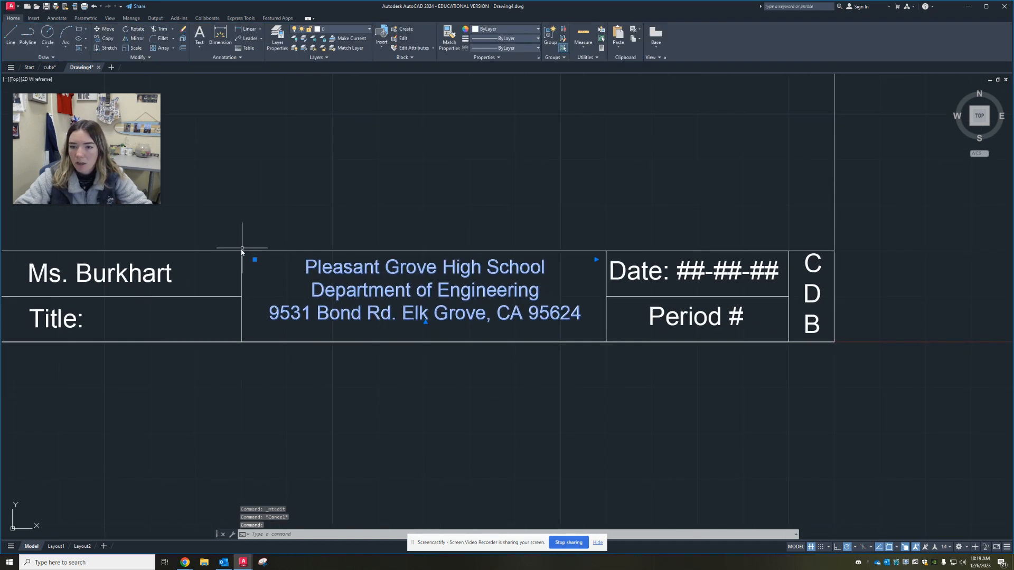
pyautogui.click(254, 259)
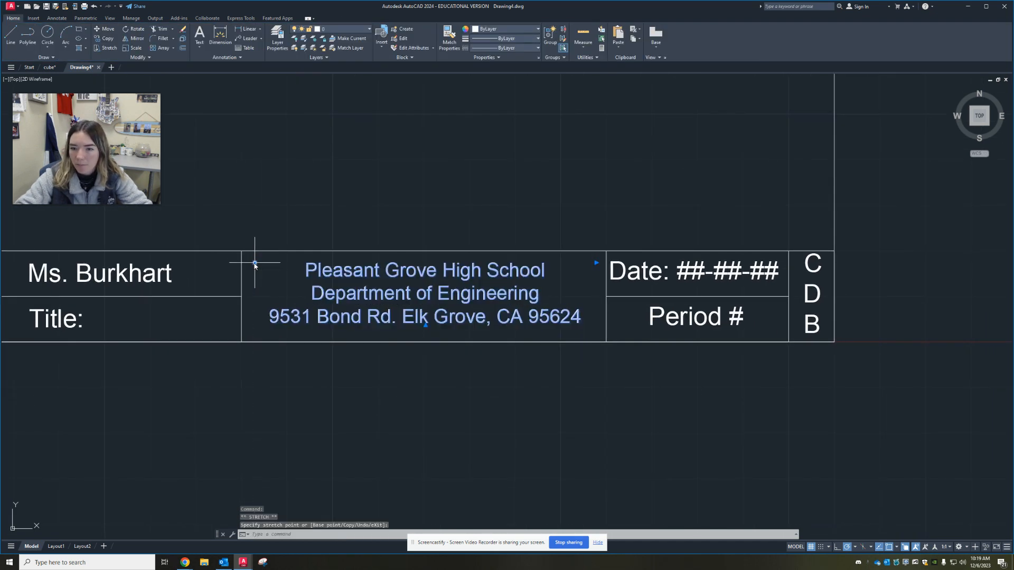
pyautogui.press('Escape')
# Create a new layer named Text and set its color to blue.
pyautogui.scroll(-1, 367, 277)
pyautogui.moveTo(172, 306)
pyautogui.mouseDown(button='middle')
pyautogui.moveTo(232, 290)
pyautogui.moveTo(306, 289)
pyautogui.mouseUp(button='middle')
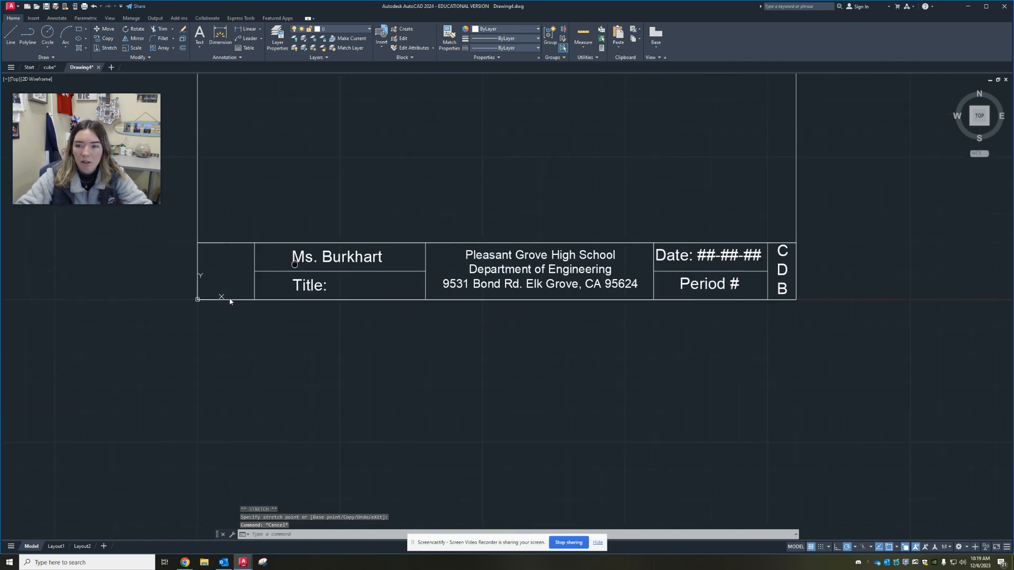
pyautogui.scroll(-2, 169, 343)
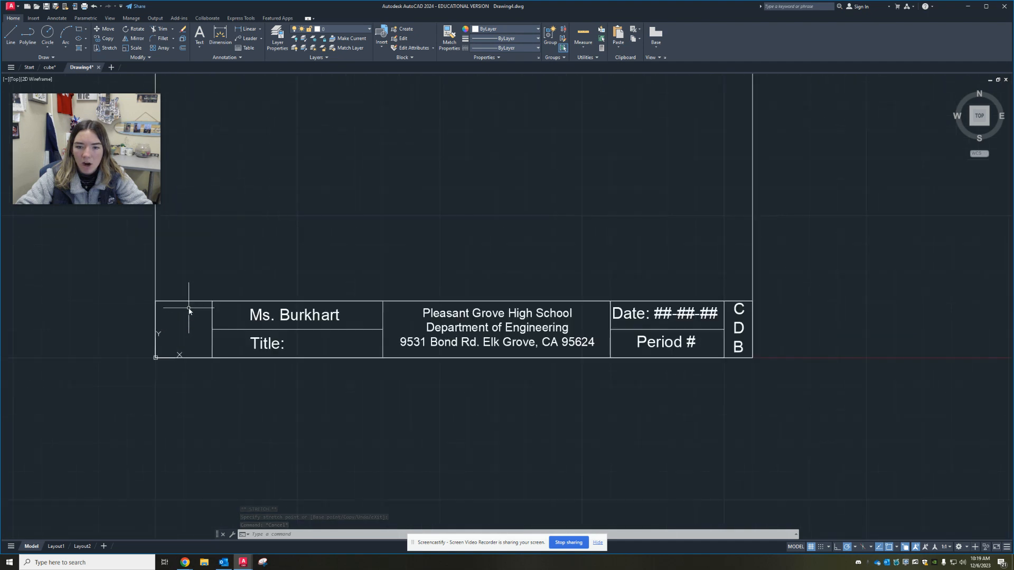
pyautogui.scroll(3, 190, 308)
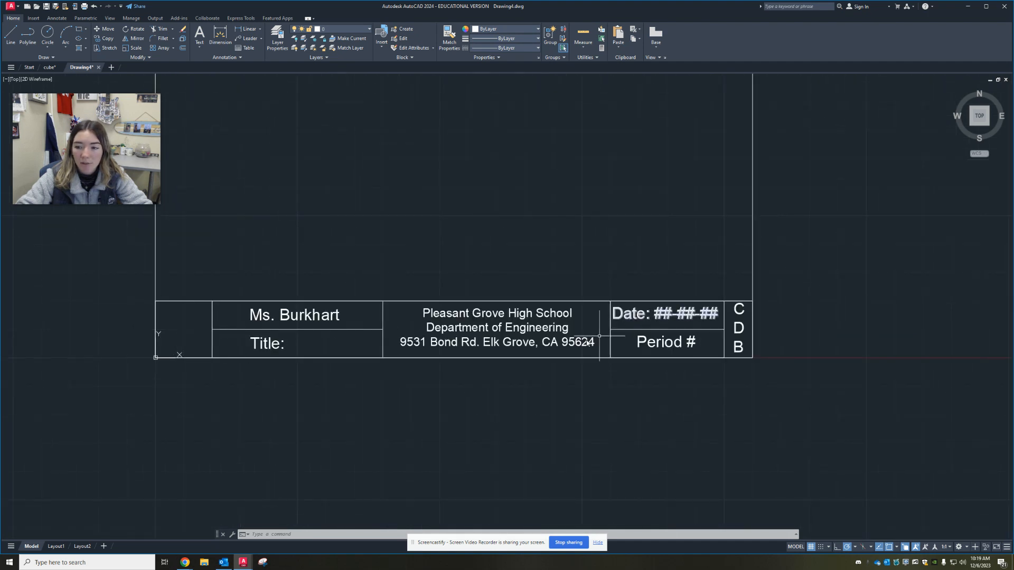
pyautogui.click(277, 38)
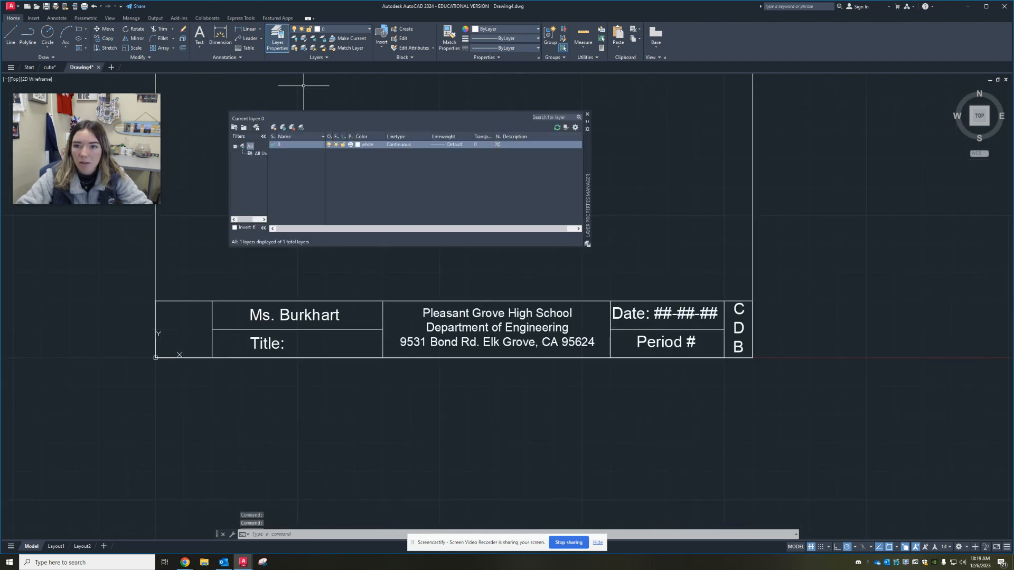
pyautogui.click(274, 128)
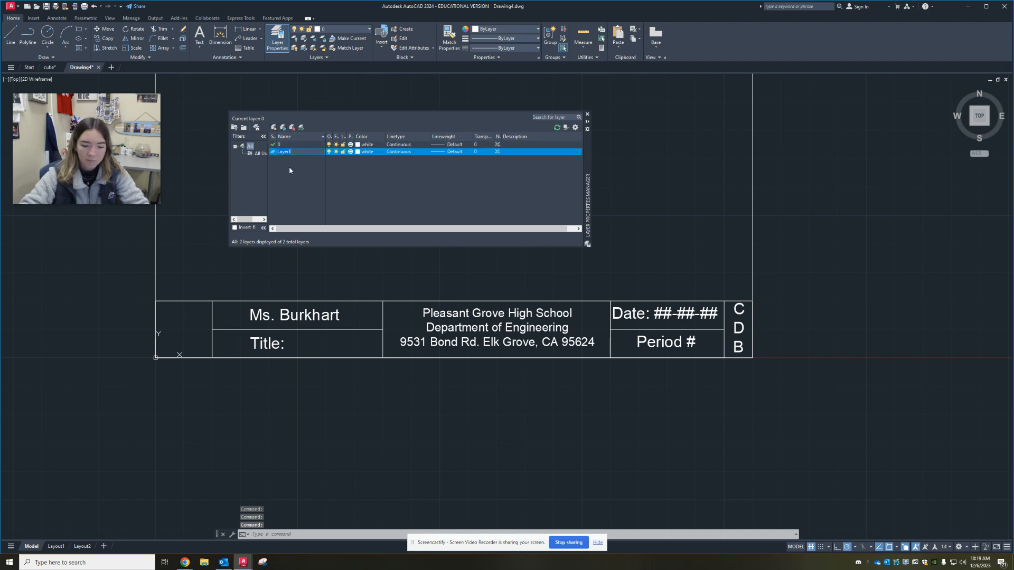
pyautogui.write('Text')
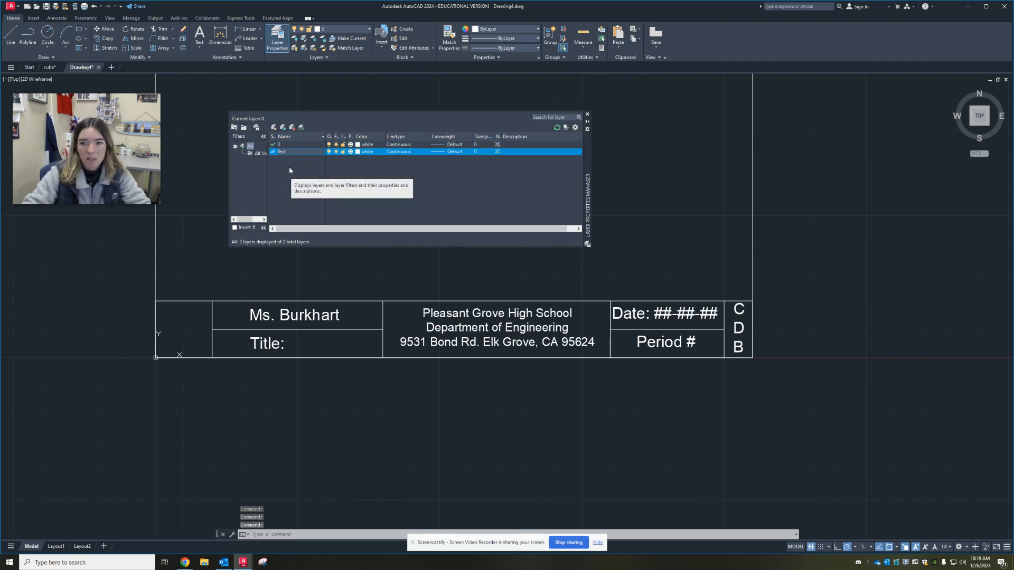
pyautogui.click(361, 152)
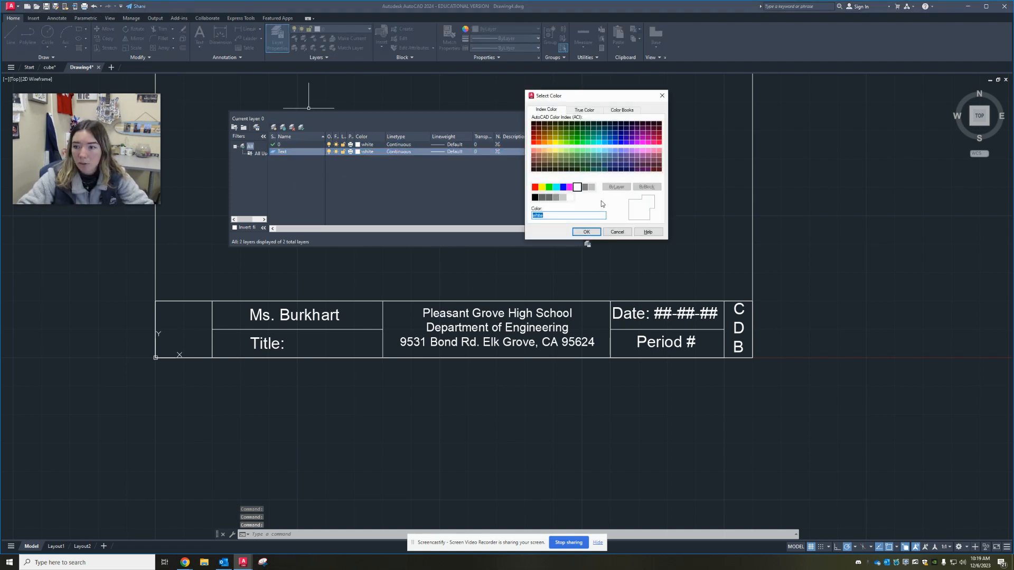
pyautogui.click(565, 189)
pyautogui.click(586, 233)
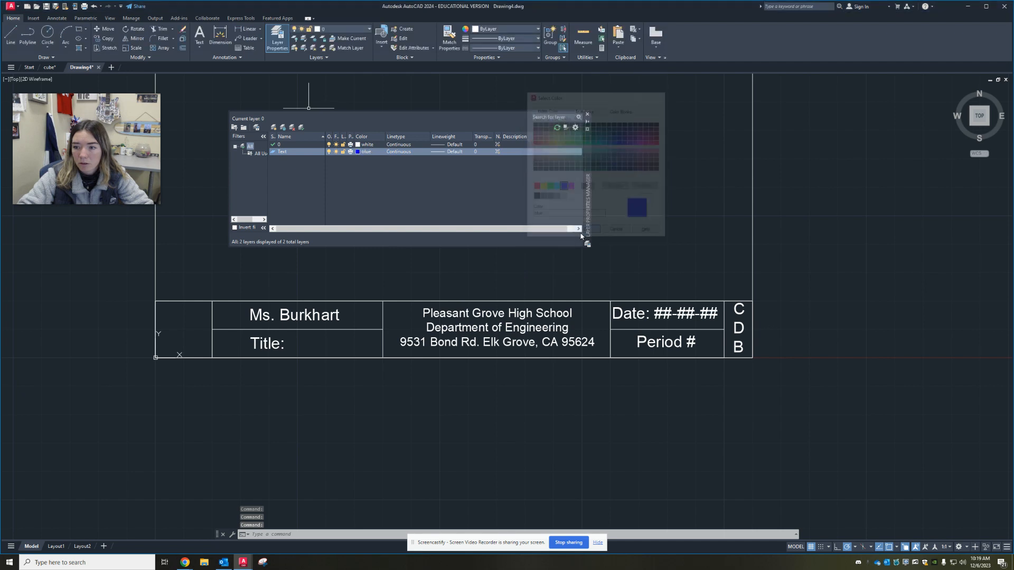
# Assign all six text objects in the title strip to the Text layer, and move the properties palette clear of the drawing.
pyautogui.click(549, 316)
pyautogui.click(283, 314)
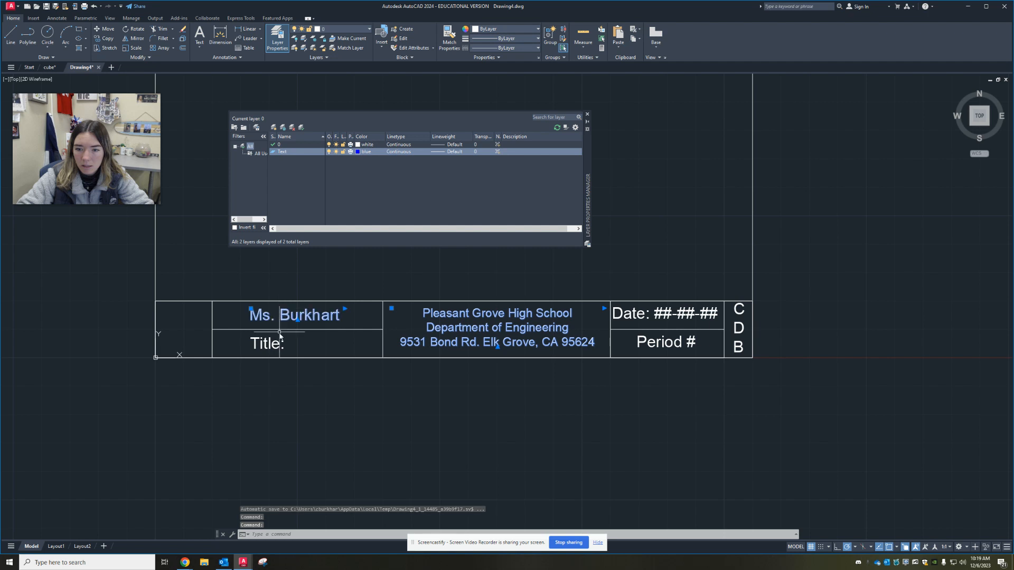
pyautogui.click(269, 343)
pyautogui.click(649, 337)
pyautogui.click(627, 344)
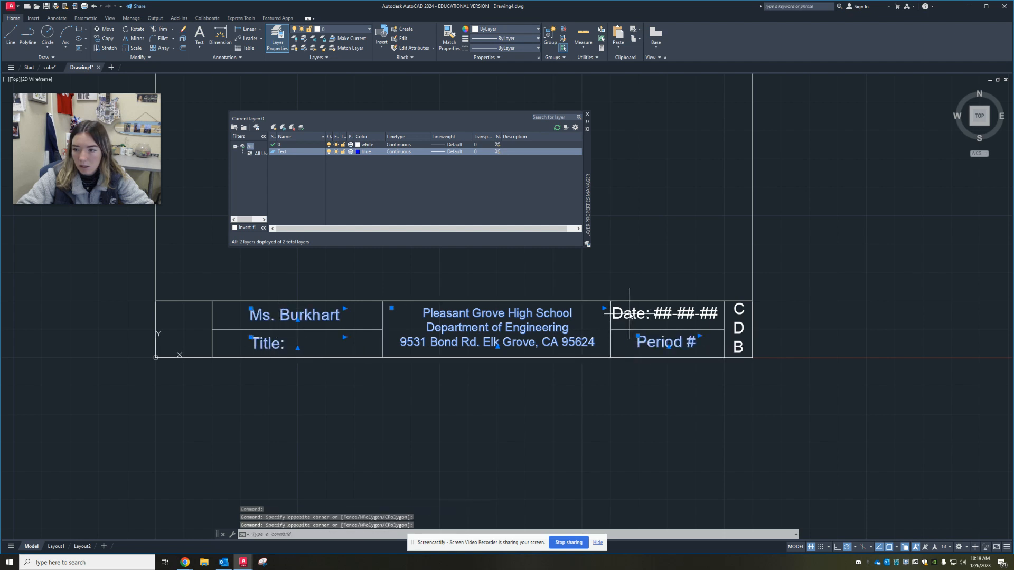
pyautogui.click(628, 312)
pyautogui.click(747, 329)
pyautogui.click(734, 341)
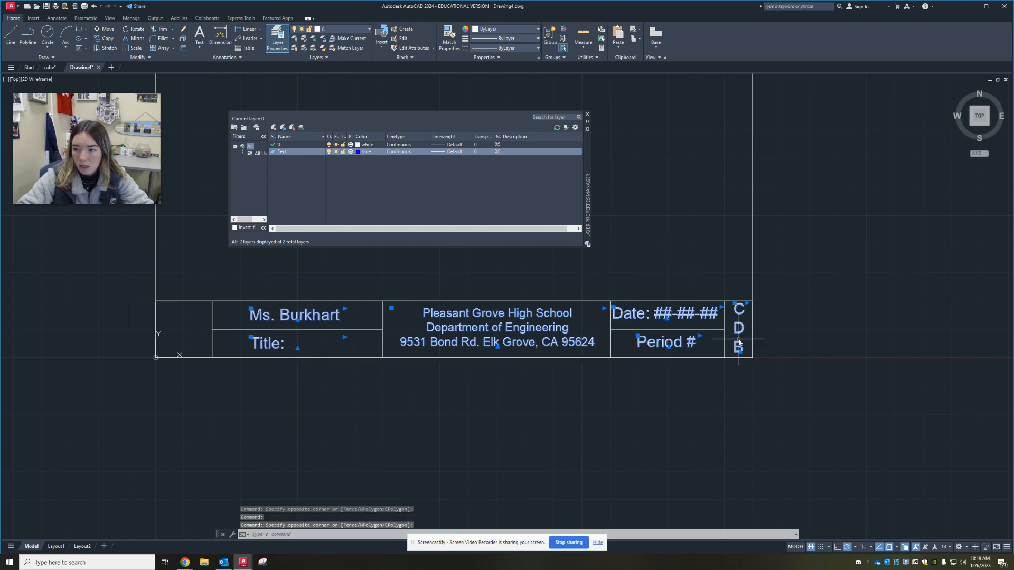
pyautogui.rightClick(675, 196)
pyautogui.click(695, 360)
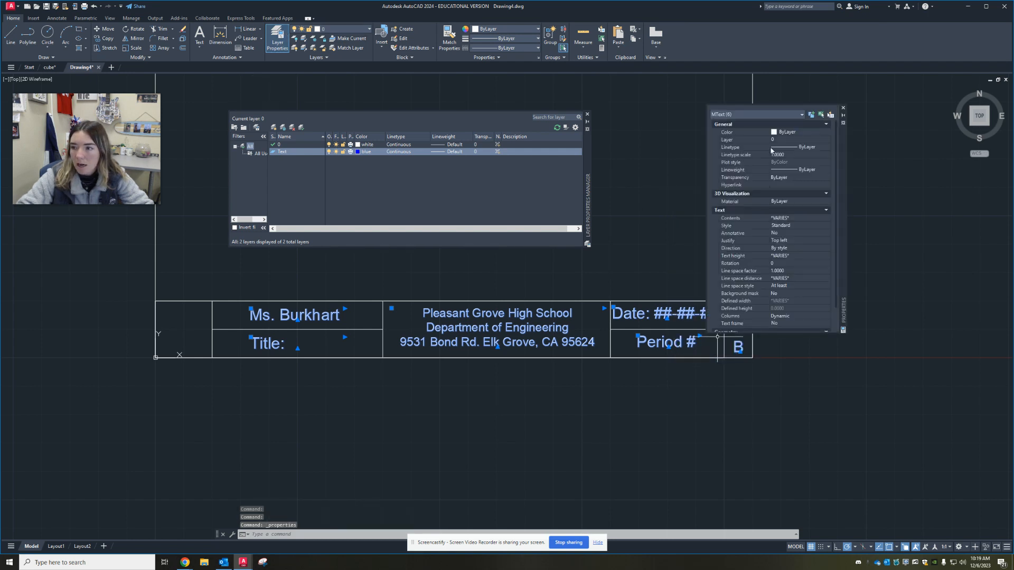
pyautogui.click(789, 140)
pyautogui.click(788, 140)
pyautogui.click(784, 154)
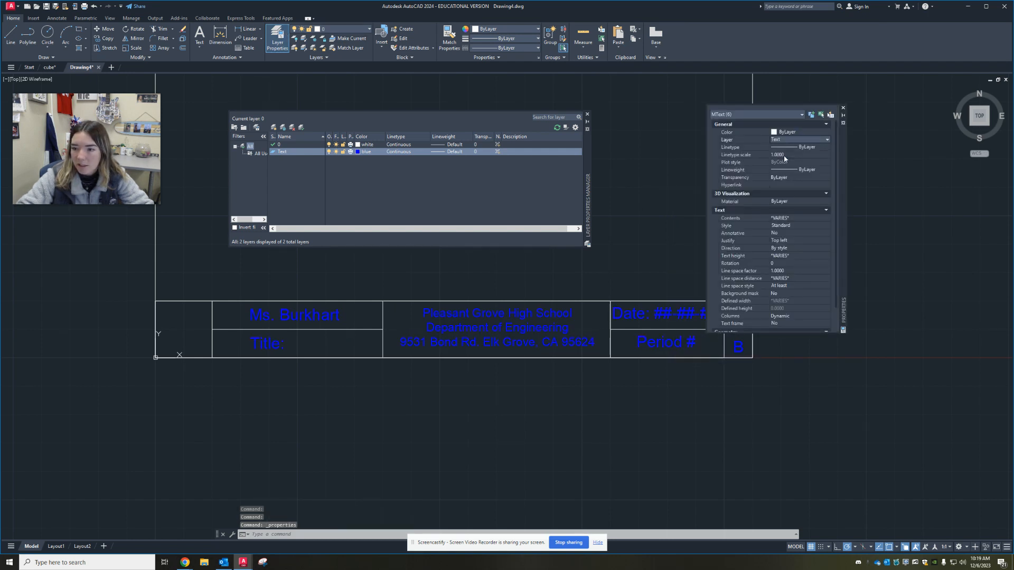
pyautogui.press('Escape')
pyautogui.press('Escape')
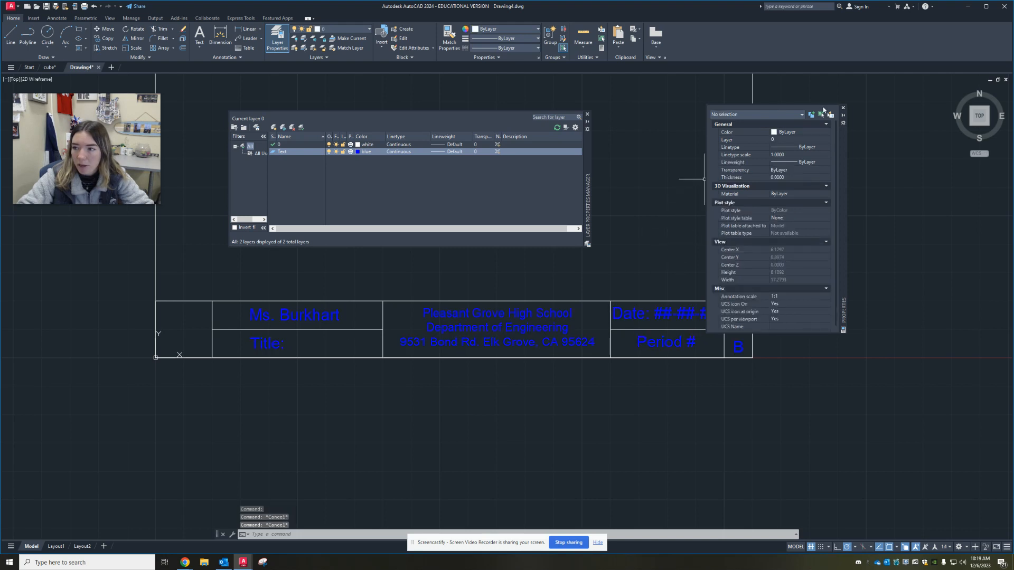
pyautogui.moveTo(844, 155); pyautogui.dragTo(912, 178)
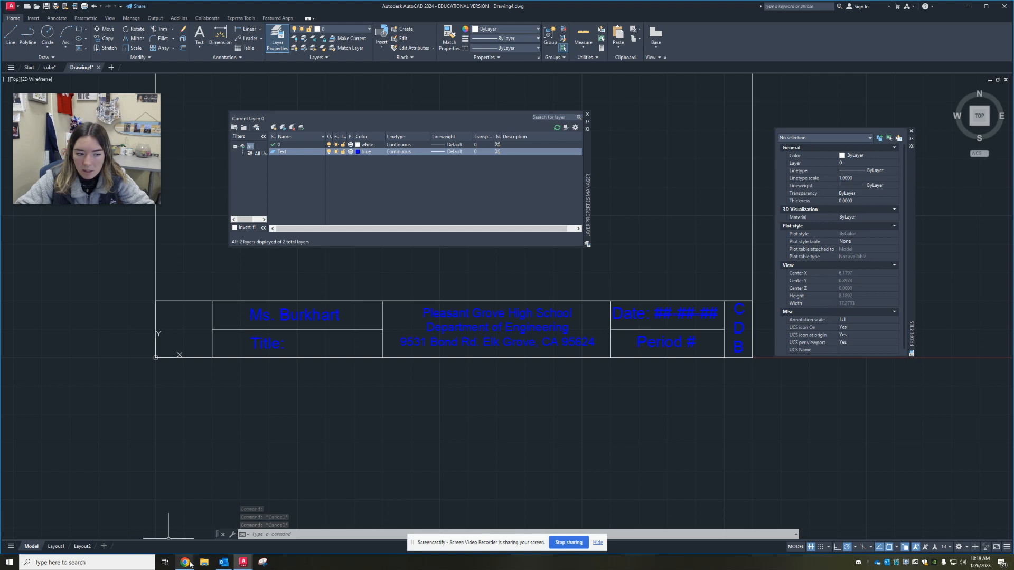
# Switch to the cube drawing and bring the whole hatched cube into view.
pyautogui.moveTo(186, 562)
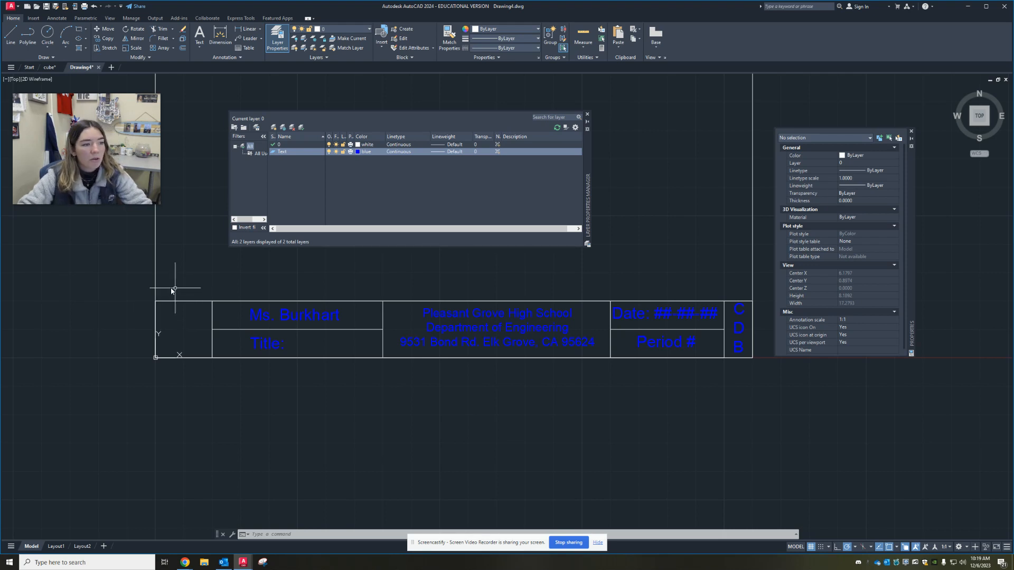
pyautogui.click(49, 67)
pyautogui.moveTo(416, 318)
pyautogui.mouseDown(button='middle')
pyautogui.moveTo(376, 366)
pyautogui.moveTo(301, 424)
pyautogui.mouseUp(button='middle')
pyautogui.scroll(2, 183, 344)
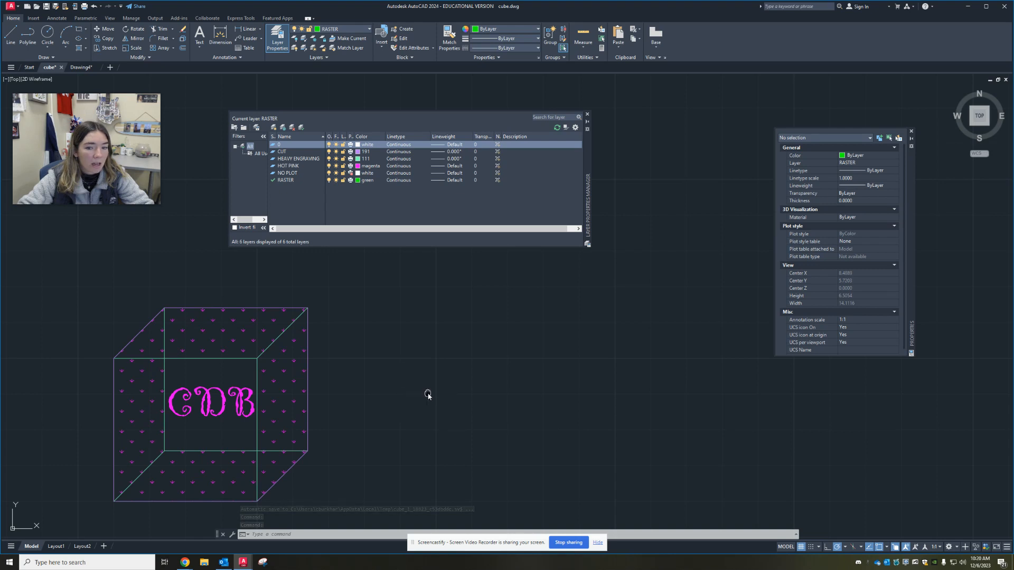
pyautogui.moveTo(428, 395); pyautogui.dragTo(433, 340, button='middle')
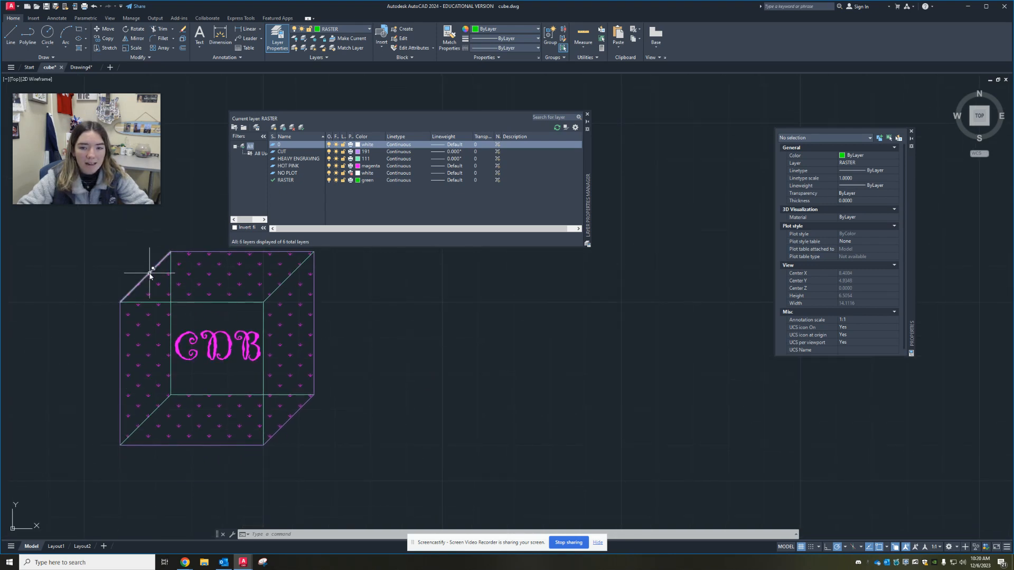
pyautogui.moveTo(400, 313); pyautogui.dragTo(395, 328, button='middle')
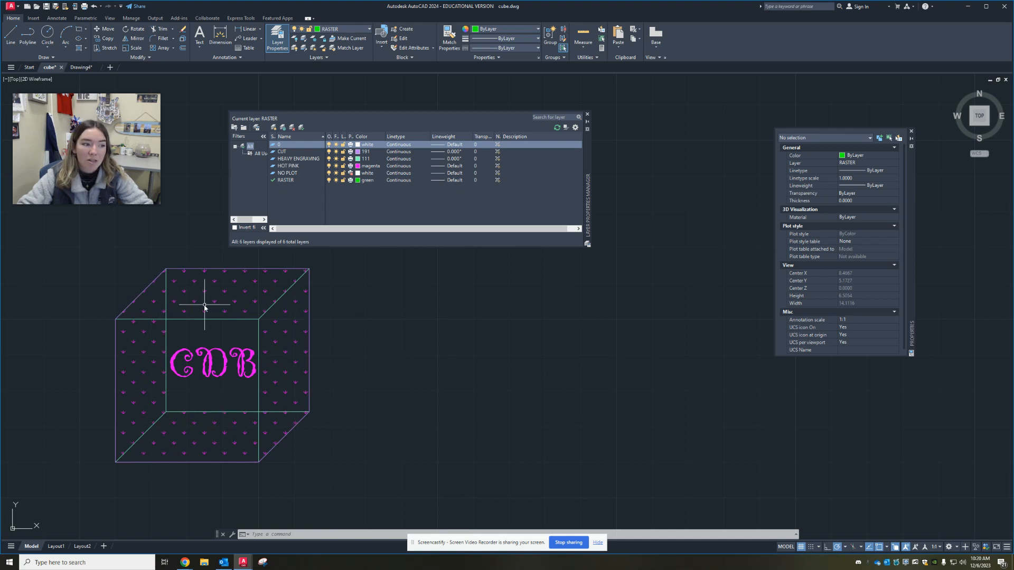
# Select the cube's hatch, look through the available hatch patterns, and clear the selection without choosing one.
pyautogui.click(224, 284)
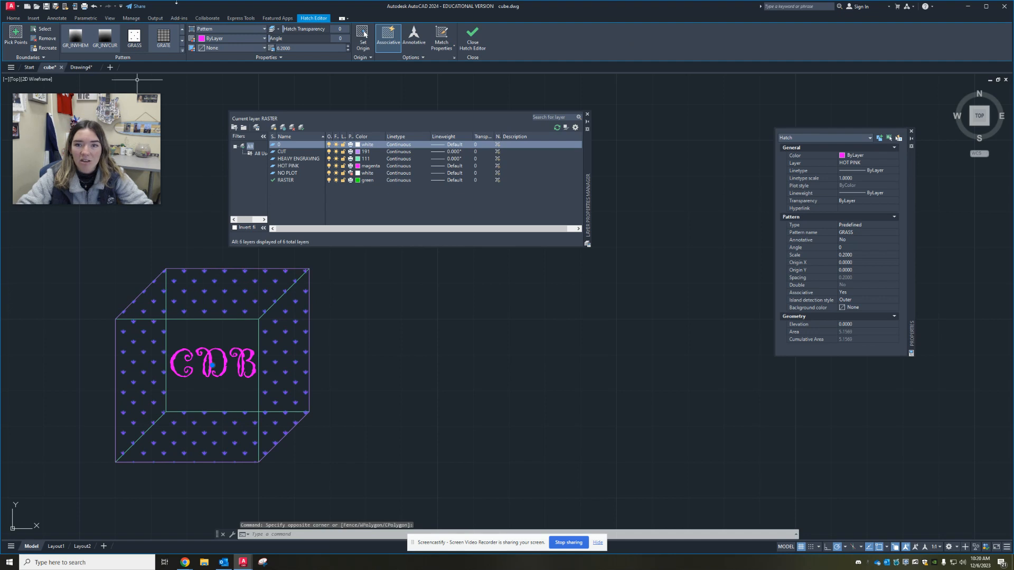
pyautogui.click(183, 53)
pyautogui.scroll(-5, 127, 101)
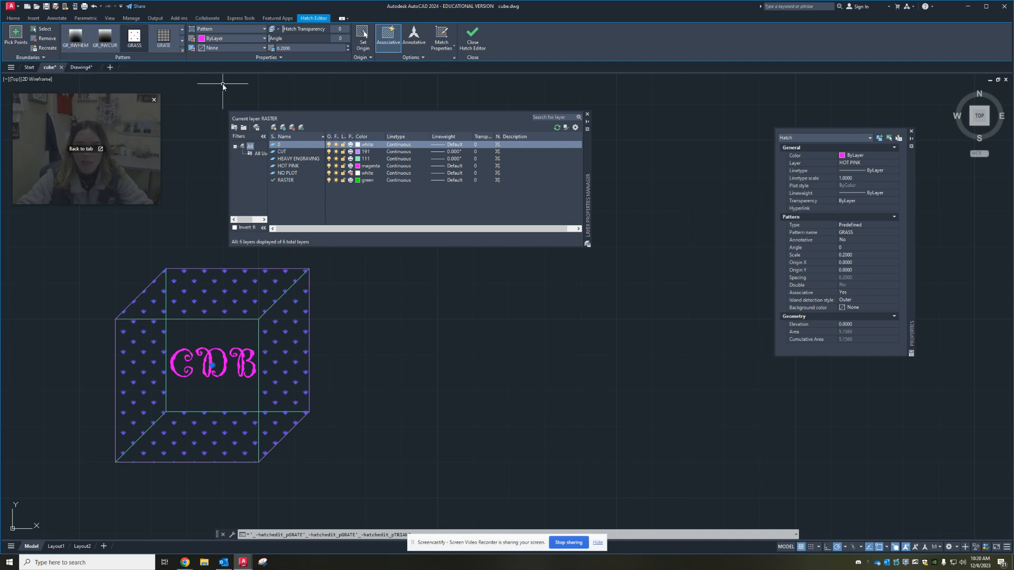
pyautogui.click(200, 75)
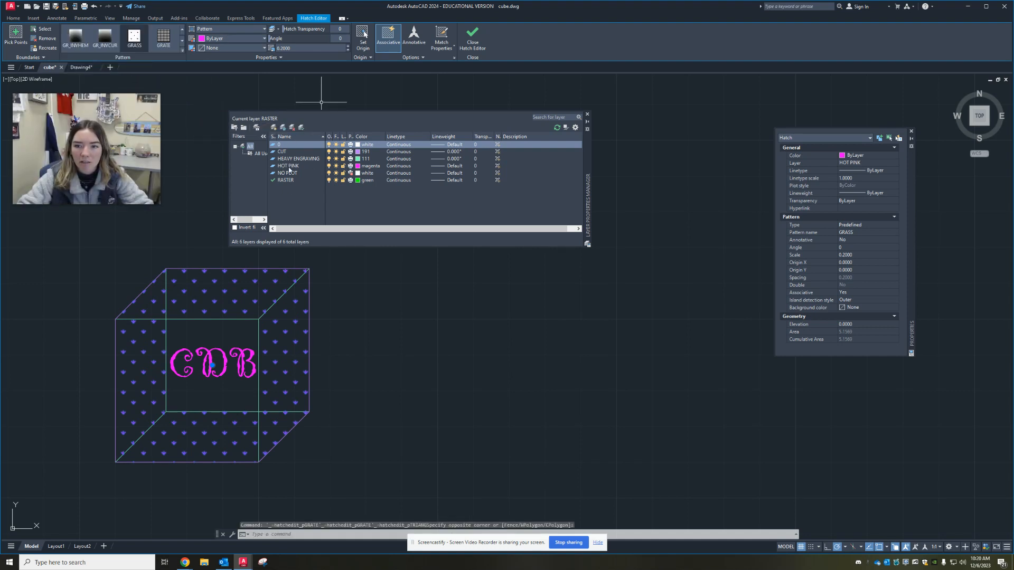
pyautogui.press('Escape')
# Copy the entire cube, including its hatch and lettering, to the clipboard.
pyautogui.moveTo(271, 294); pyautogui.dragTo(257, 297, button='middle')
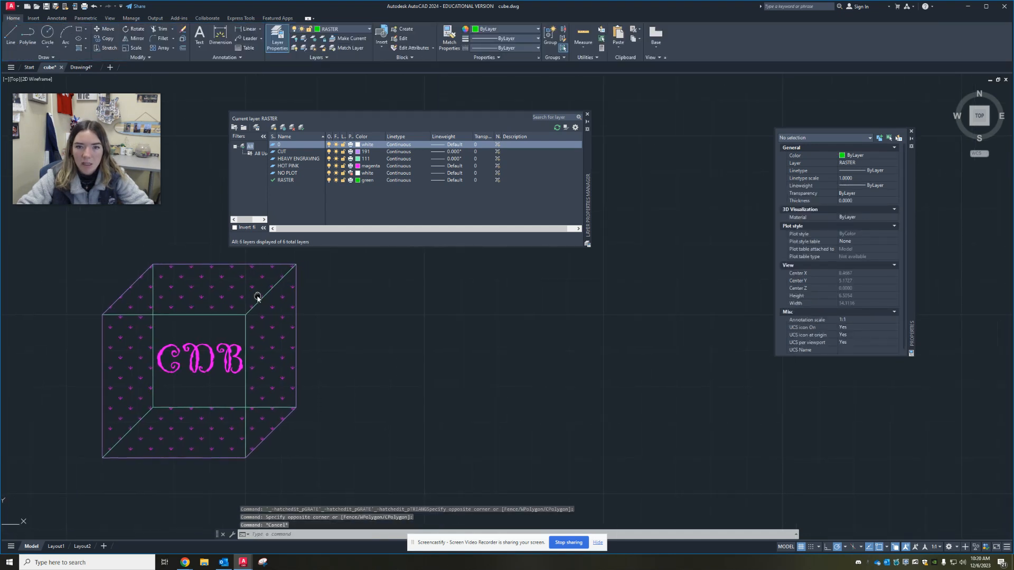
pyautogui.scroll(-2, 89, 262)
pyautogui.click(62, 274)
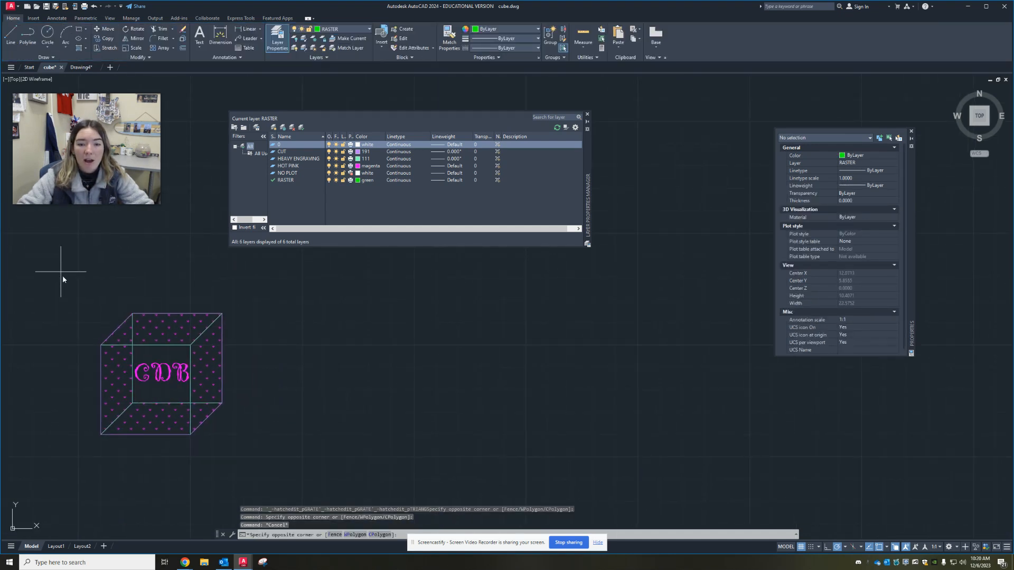
pyautogui.click(311, 446)
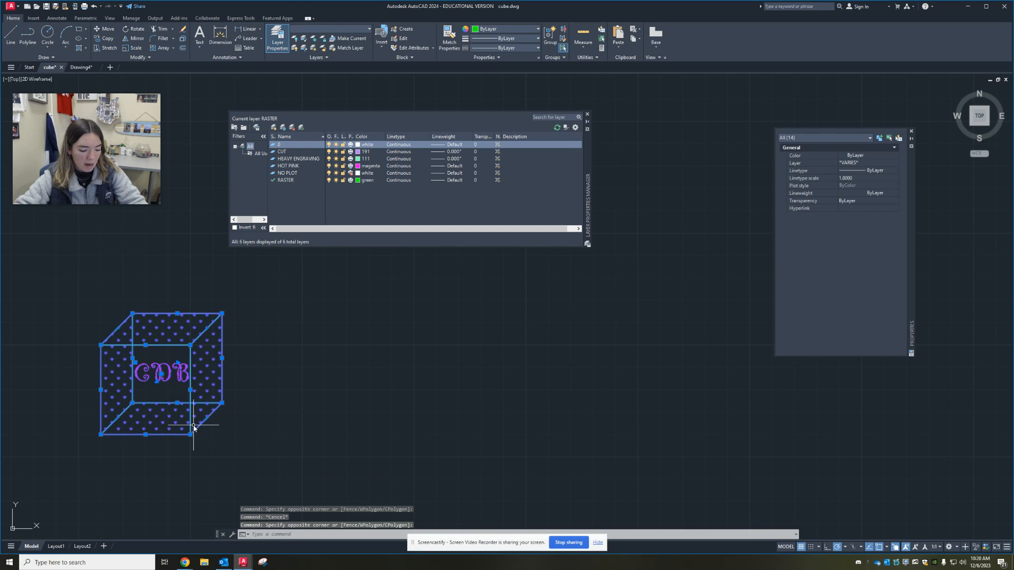
pyautogui.hotkey('ctrl', 'c')
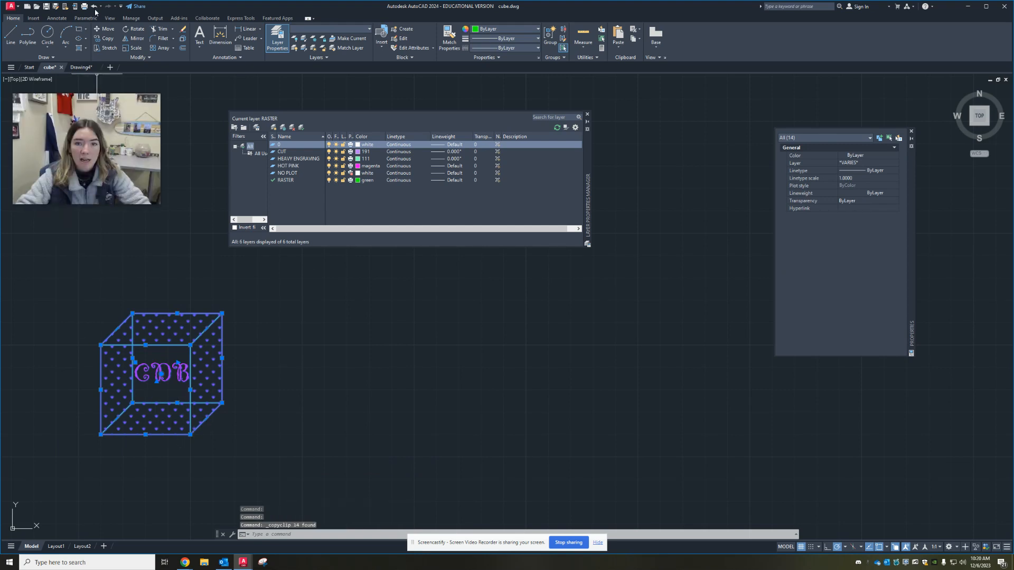
# Paste the copied cube into Drawing4, in the empty area to the left of the title block border.
pyautogui.click(81, 67)
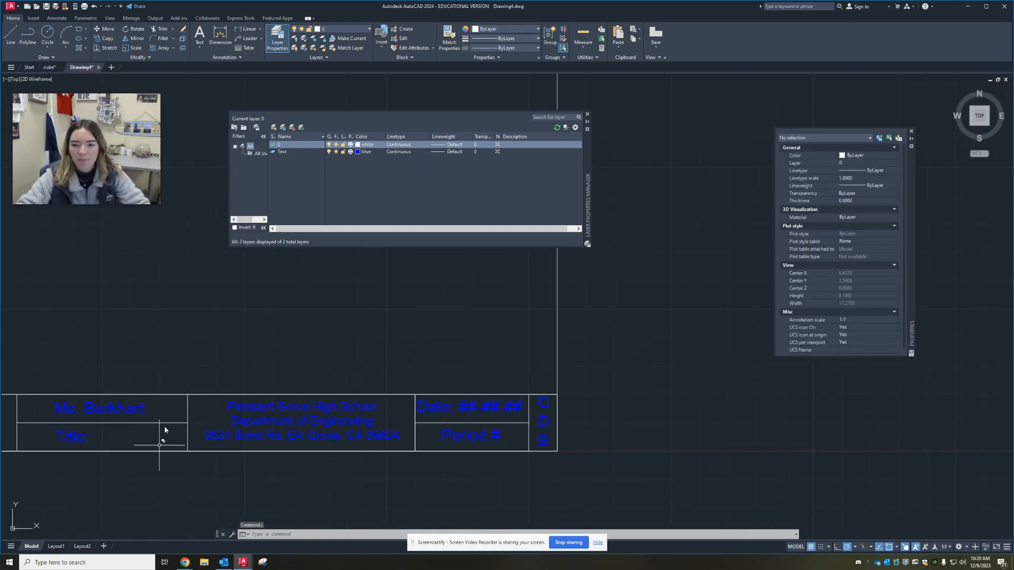
pyautogui.scroll(-4, 165, 430)
pyautogui.write('v')
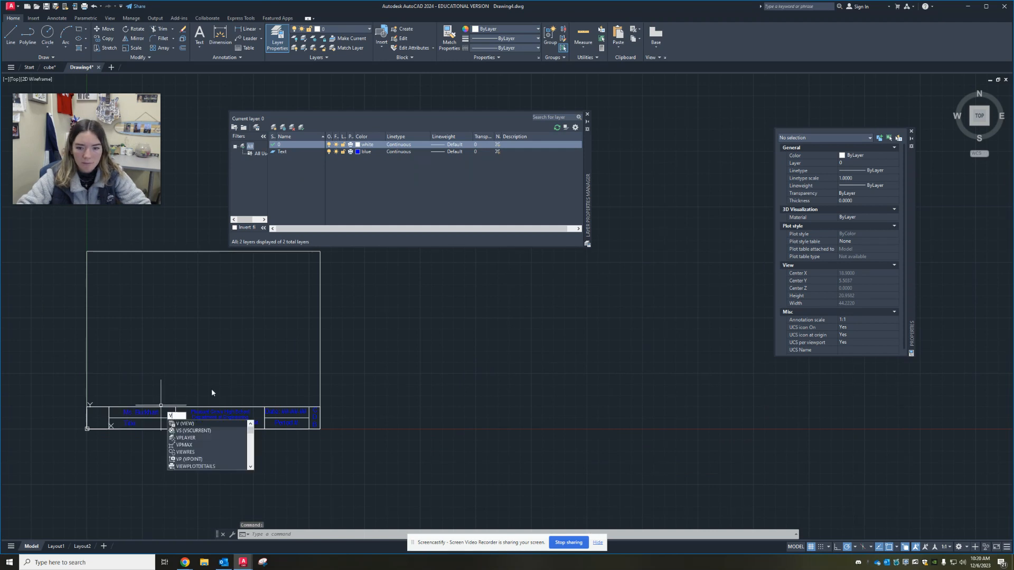
pyautogui.press('Escape')
pyautogui.press('Escape')
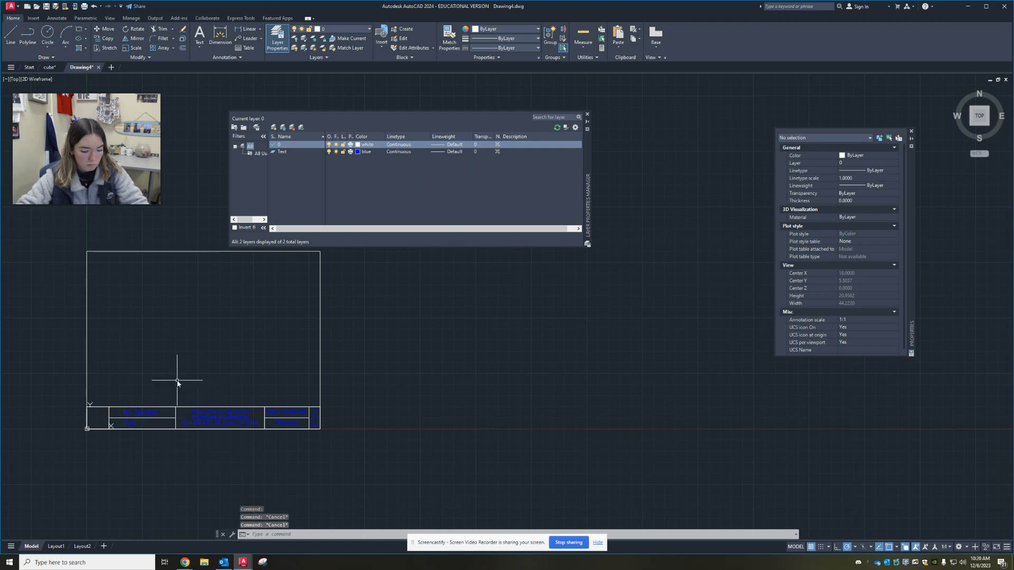
pyautogui.hotkey('ctrl', 'v')
pyautogui.scroll(4, 62, 453)
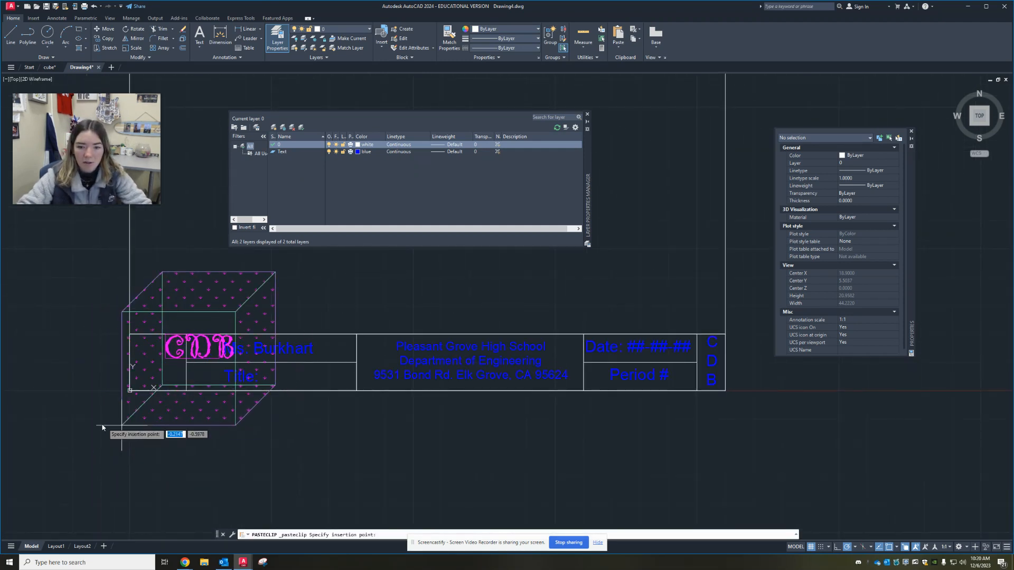
pyautogui.scroll(-2, 52, 444)
pyautogui.moveTo(177, 453); pyautogui.dragTo(143, 467, button='middle')
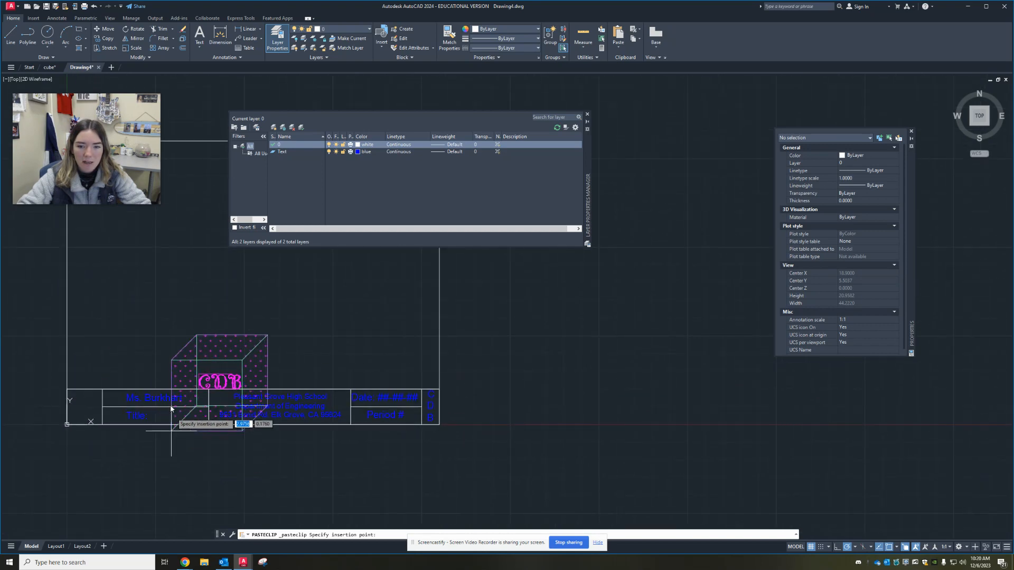
pyautogui.scroll(-4, 170, 408)
pyautogui.moveTo(171, 409); pyautogui.dragTo(178, 365, button='middle')
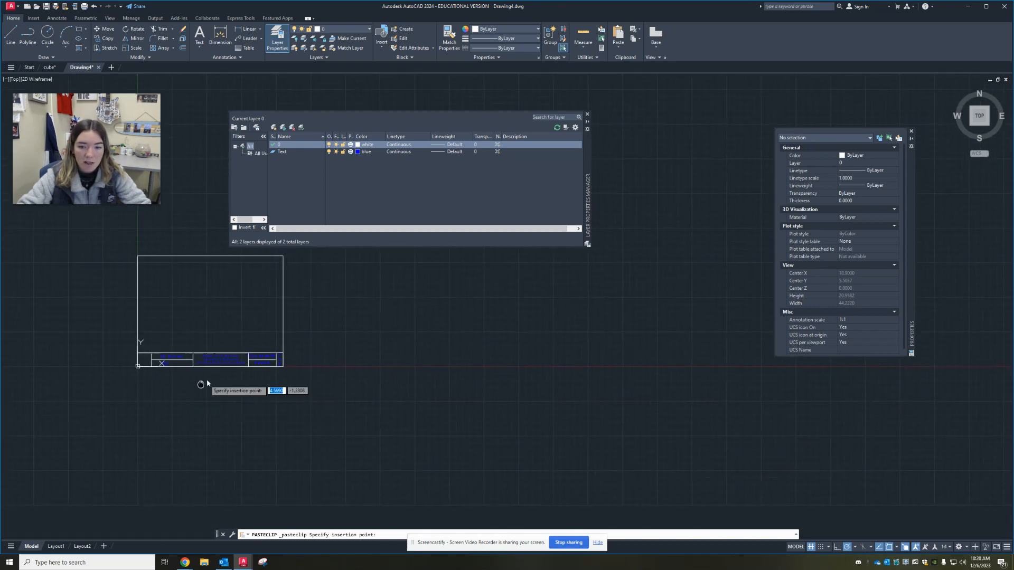
pyautogui.click(70, 388)
# Scale the whole pasted cube down about its center so that it is smaller than the title strip's height.
pyautogui.scroll(4, 70, 387)
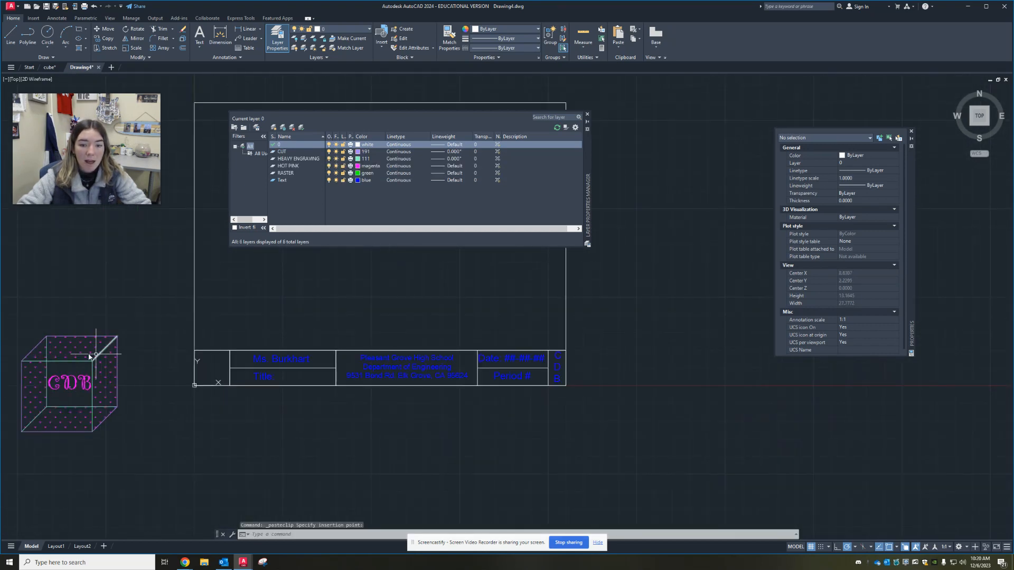
pyautogui.click(37, 255)
pyautogui.click(244, 448)
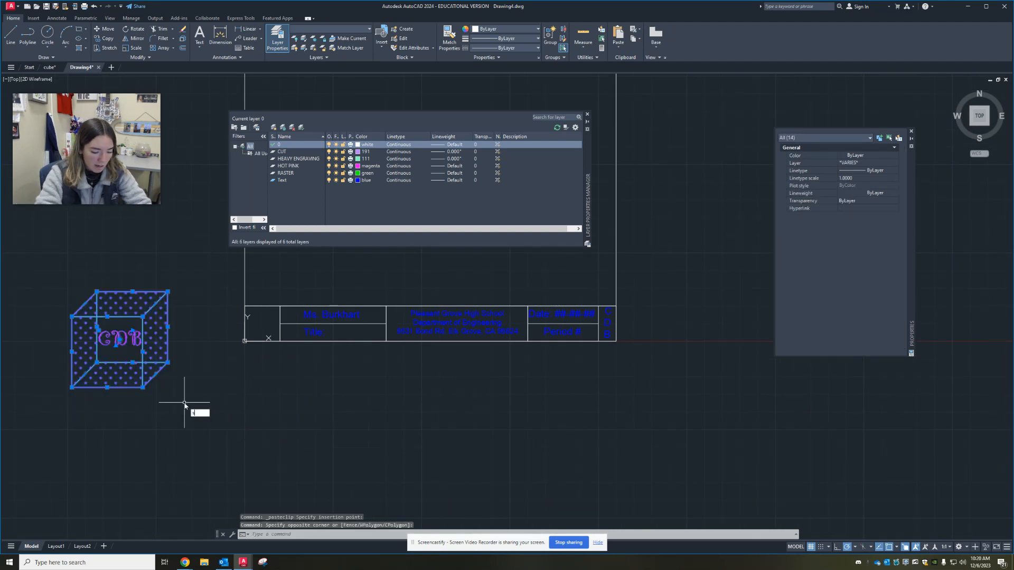
pyautogui.press('Return')
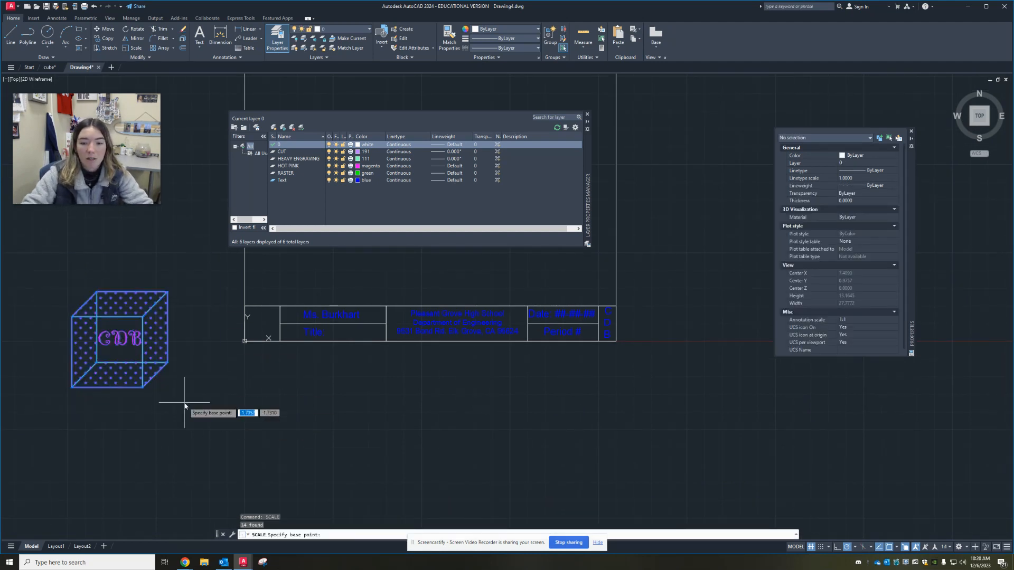
pyautogui.click(114, 340)
pyautogui.click(119, 343)
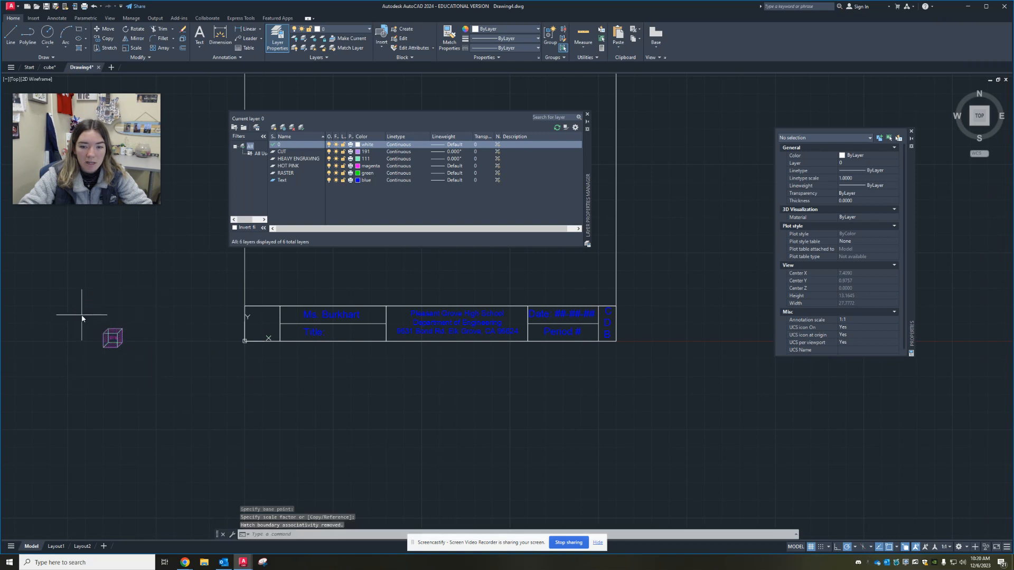
# Move the reduced cube into the empty leftmost box of the title strip.
pyautogui.click(82, 317)
pyautogui.click(187, 386)
pyautogui.write('m')
pyautogui.press('Return')
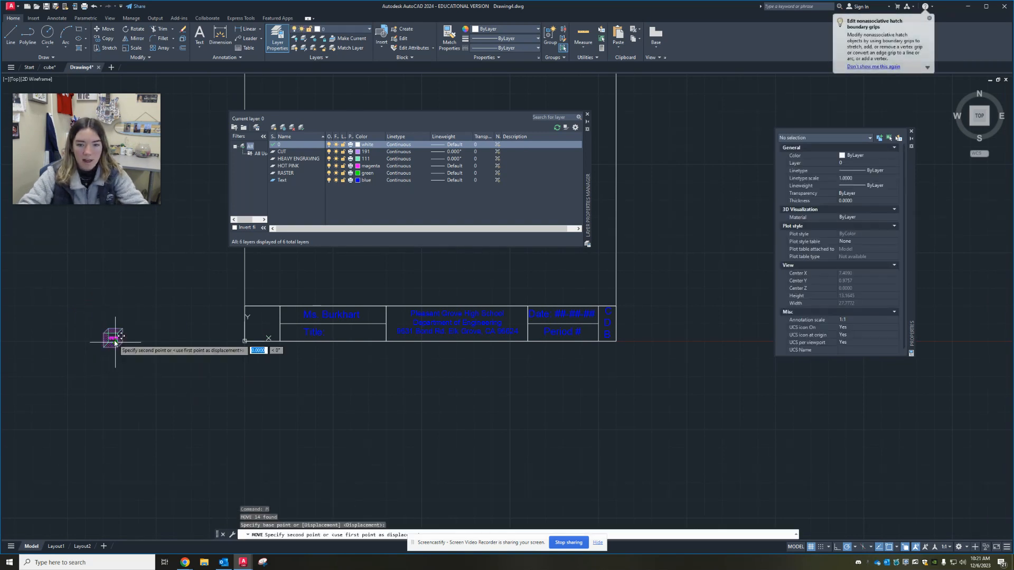
pyautogui.click(113, 339)
pyautogui.scroll(3, 254, 335)
pyautogui.click(274, 316)
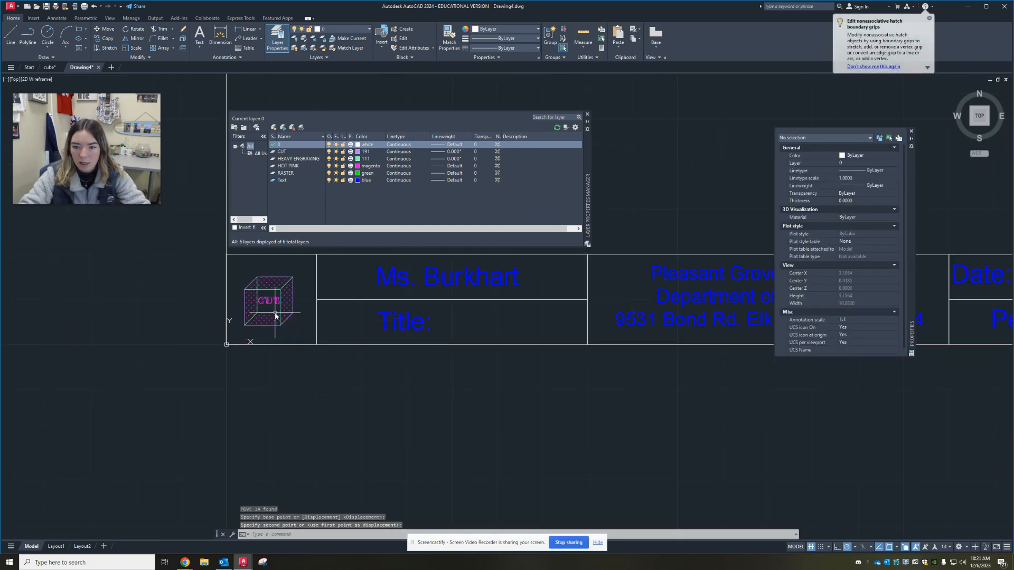
# Scale the cube up about its center until it nearly fills the leftmost box of the title strip.
pyautogui.scroll(3, 285, 322)
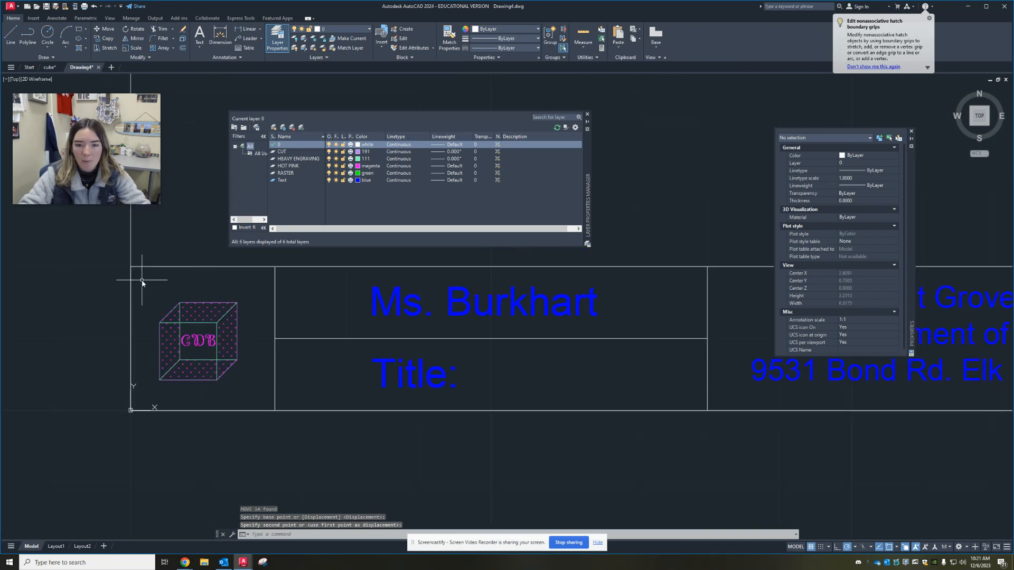
pyautogui.click(140, 279)
pyautogui.click(267, 397)
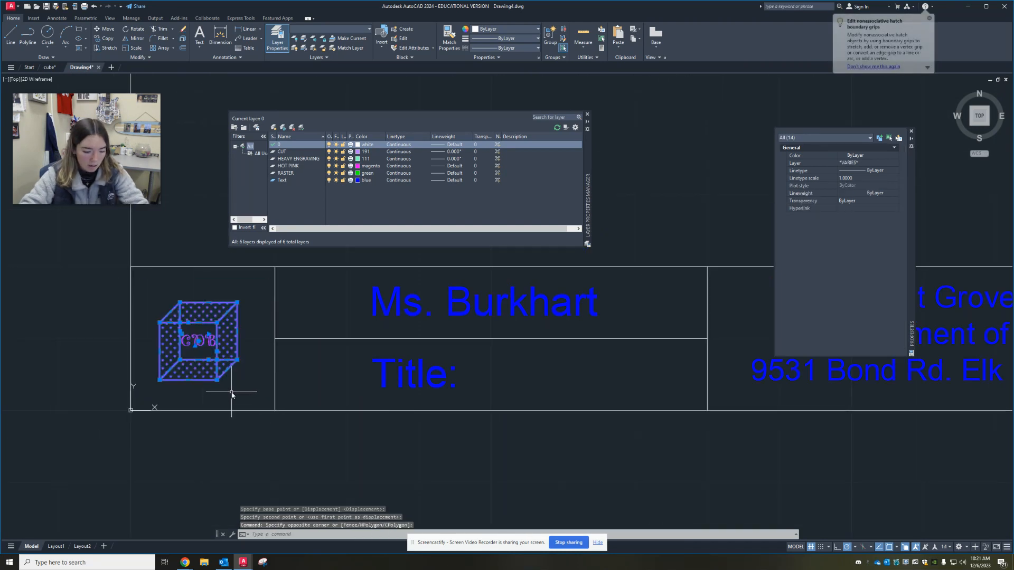
pyautogui.write('scale')
pyautogui.press('Return')
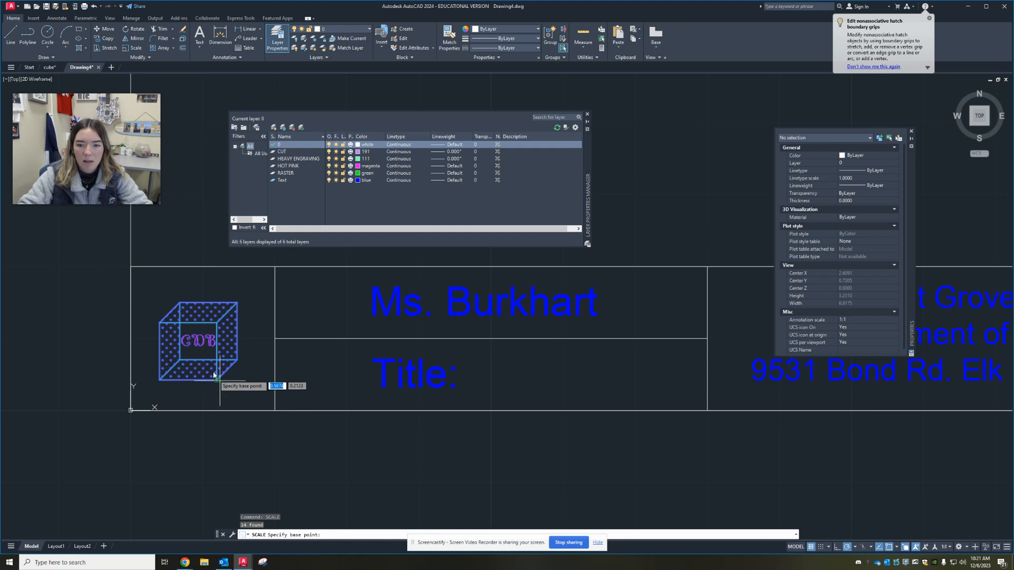
pyautogui.click(199, 345)
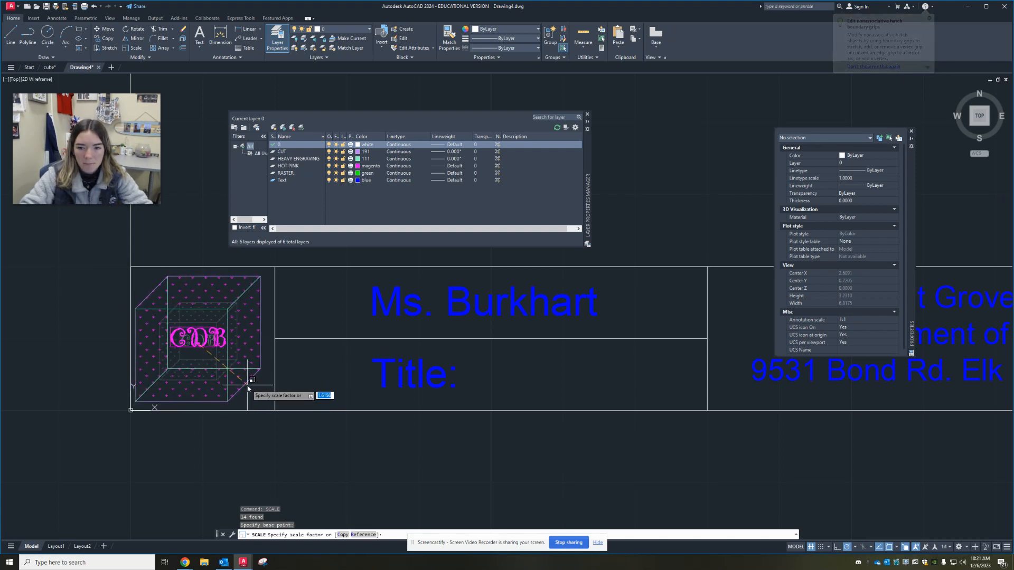
pyautogui.click(249, 390)
# Move the enlarged cube slightly to the right so it sits horizontally centered in its box.
pyautogui.click(110, 272)
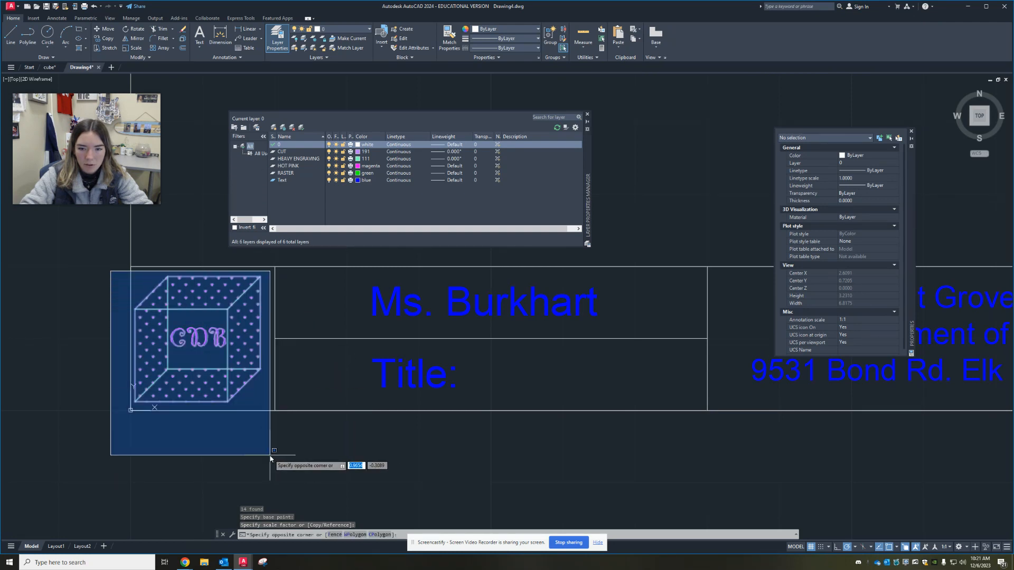
pyautogui.click(268, 411)
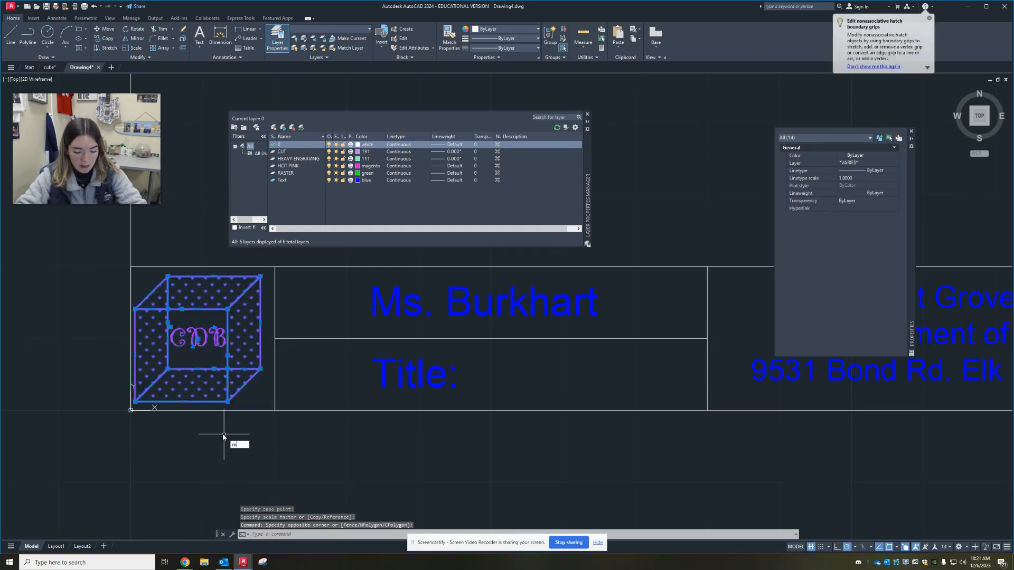
pyautogui.press('Return')
pyautogui.click(201, 349)
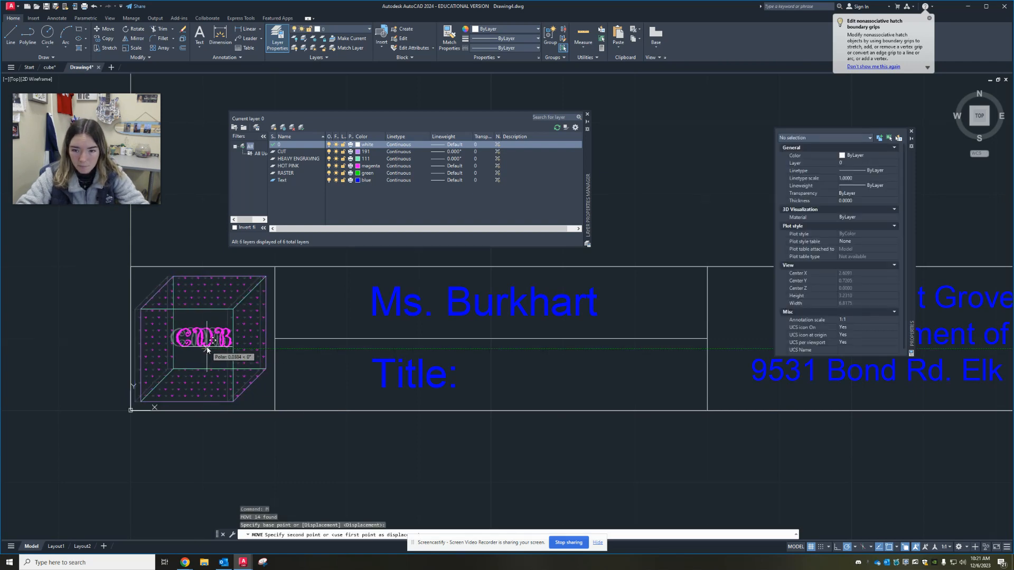
pyautogui.press('Escape')
pyautogui.press('Escape')
# Review the title strip's logo and text boxes, and the complete title block with its border.
pyautogui.scroll(-3, 267, 417)
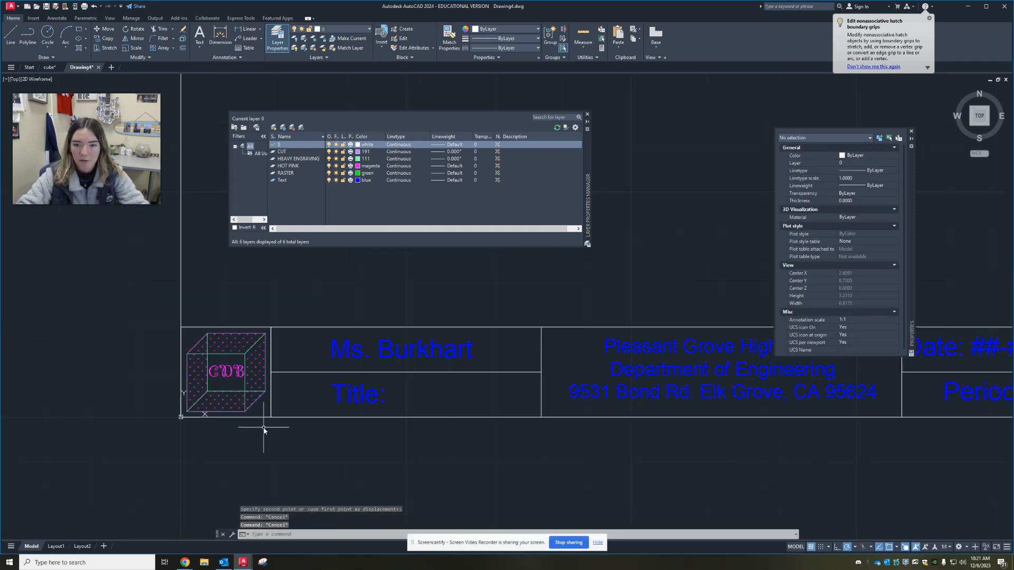
pyautogui.moveTo(302, 430); pyautogui.dragTo(172, 439, button='middle')
pyautogui.scroll(-4, 171, 439)
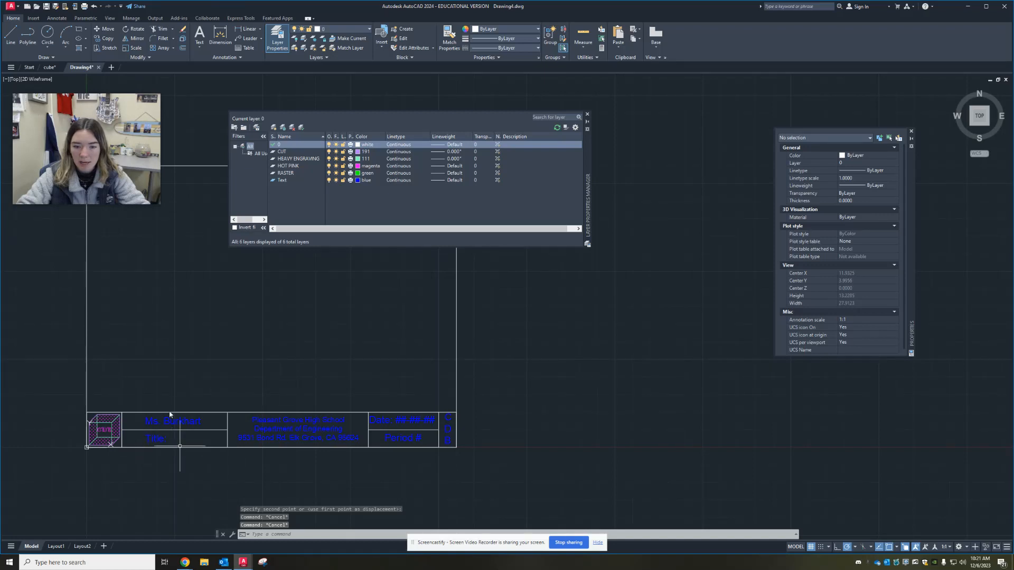
pyautogui.scroll(2, 158, 438)
pyautogui.scroll(4, 240, 426)
pyautogui.scroll(-3, 292, 434)
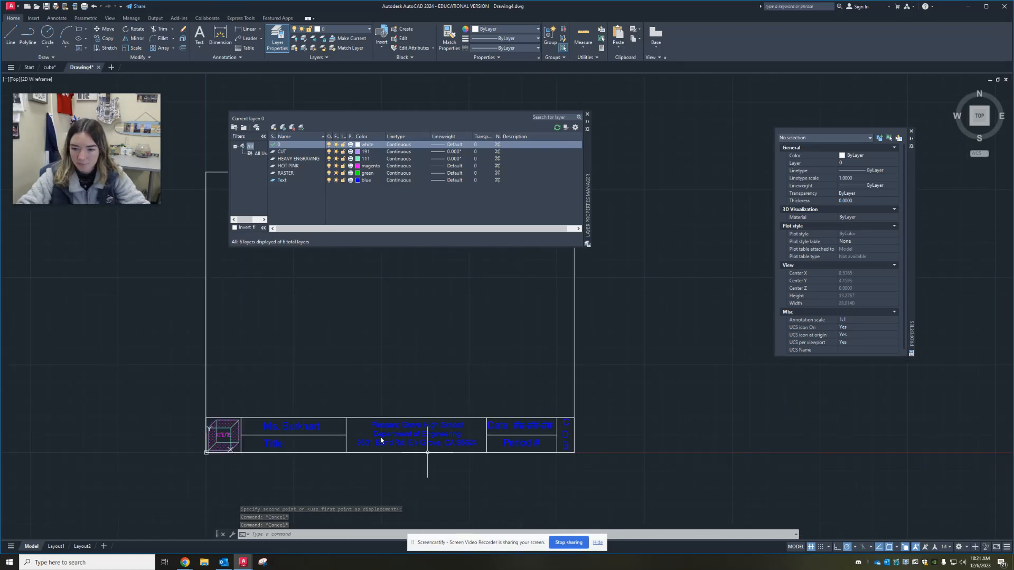
pyautogui.moveTo(557, 436); pyautogui.dragTo(432, 430, button='middle')
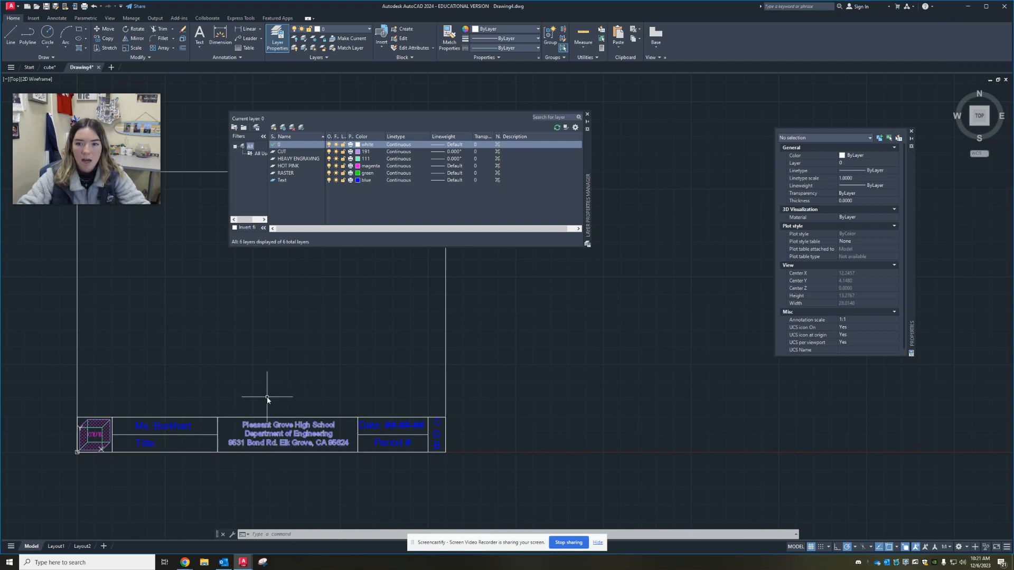
pyautogui.scroll(-3, 266, 398)
pyautogui.moveTo(261, 396); pyautogui.dragTo(248, 418, button='middle')
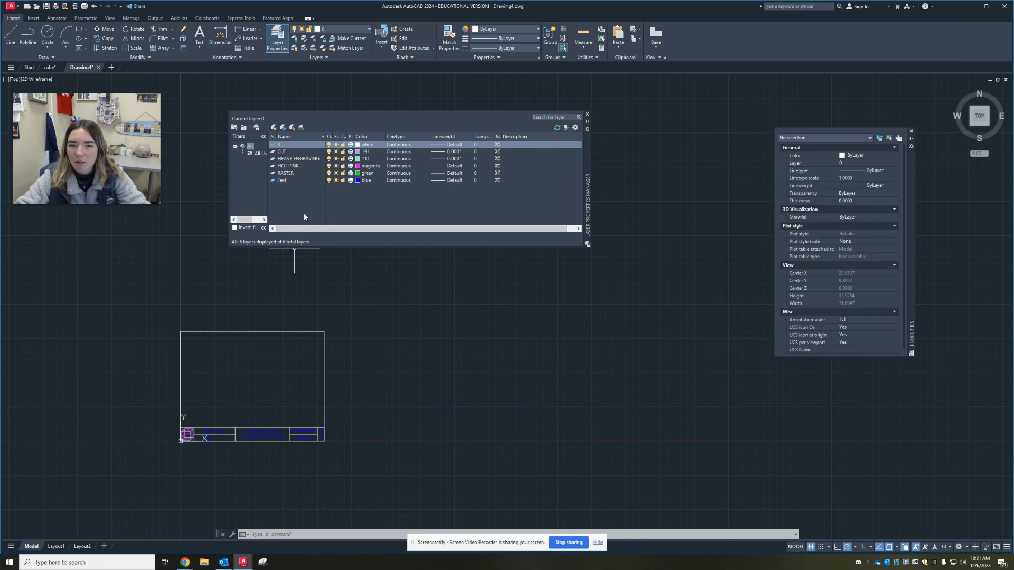
# Check the layer list of the cube drawing, and return to the title block drawing.
pyautogui.scroll(5, 185, 438)
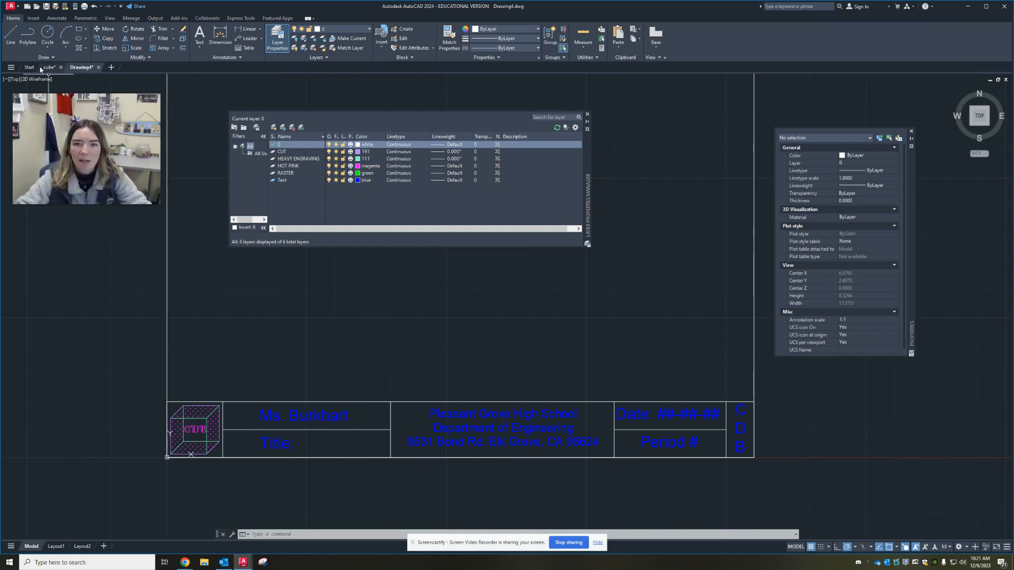
pyautogui.moveTo(47, 69)
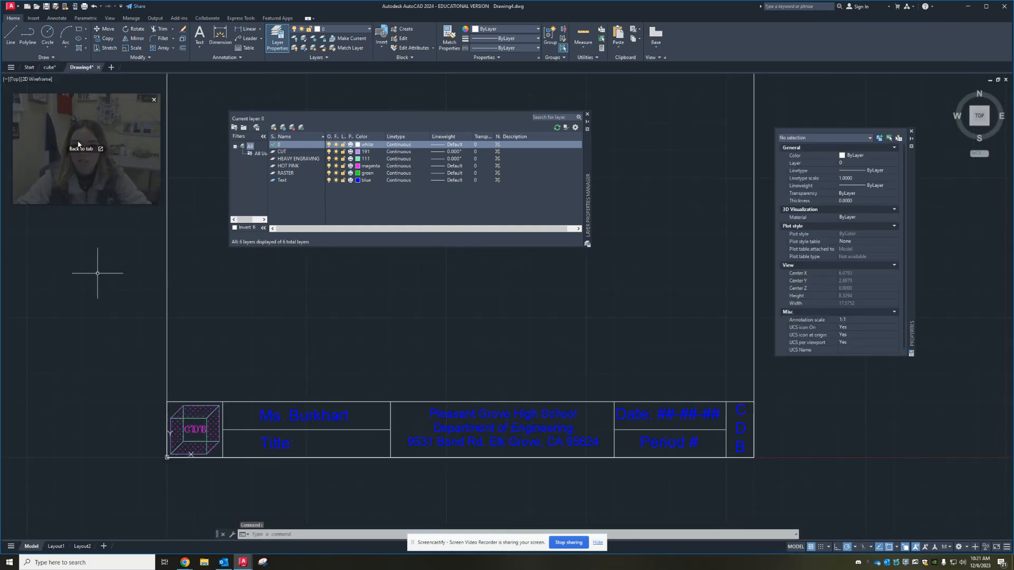
pyautogui.click(49, 69)
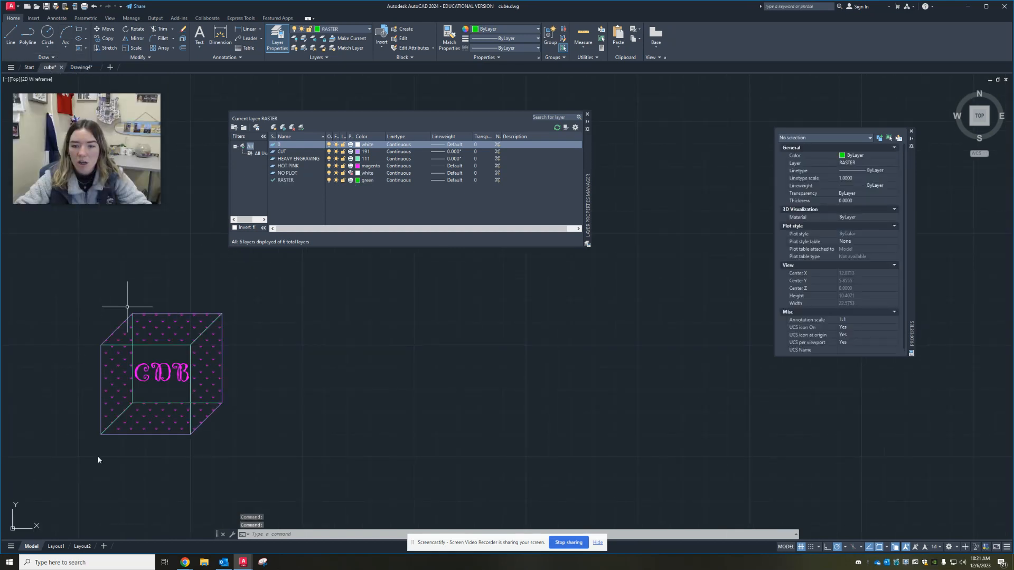
pyautogui.click(83, 68)
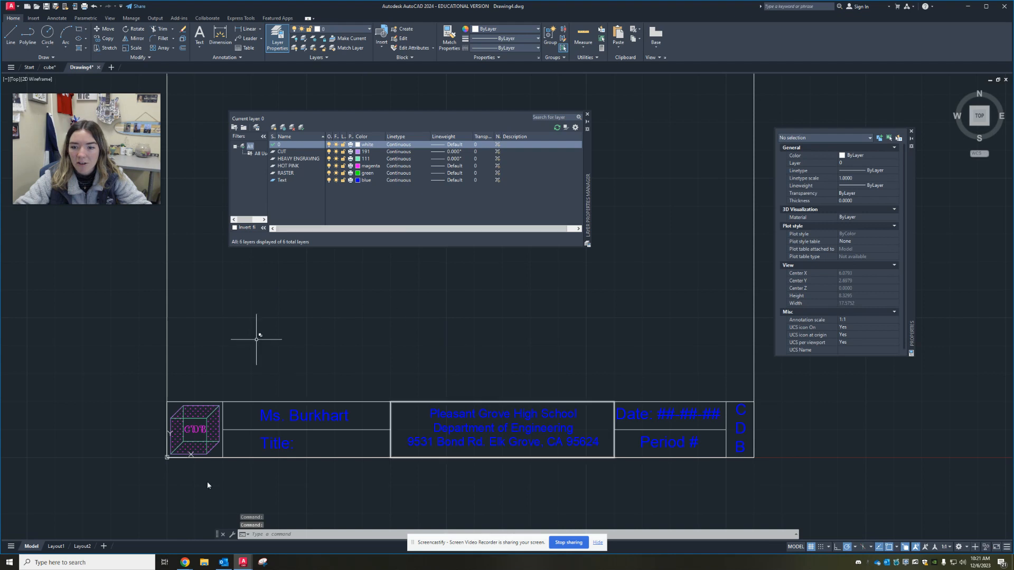
pyautogui.moveTo(357, 368); pyautogui.dragTo(243, 465, button='middle')
pyautogui.scroll(-4, 242, 464)
pyautogui.moveTo(258, 431); pyautogui.dragTo(280, 356, button='middle')
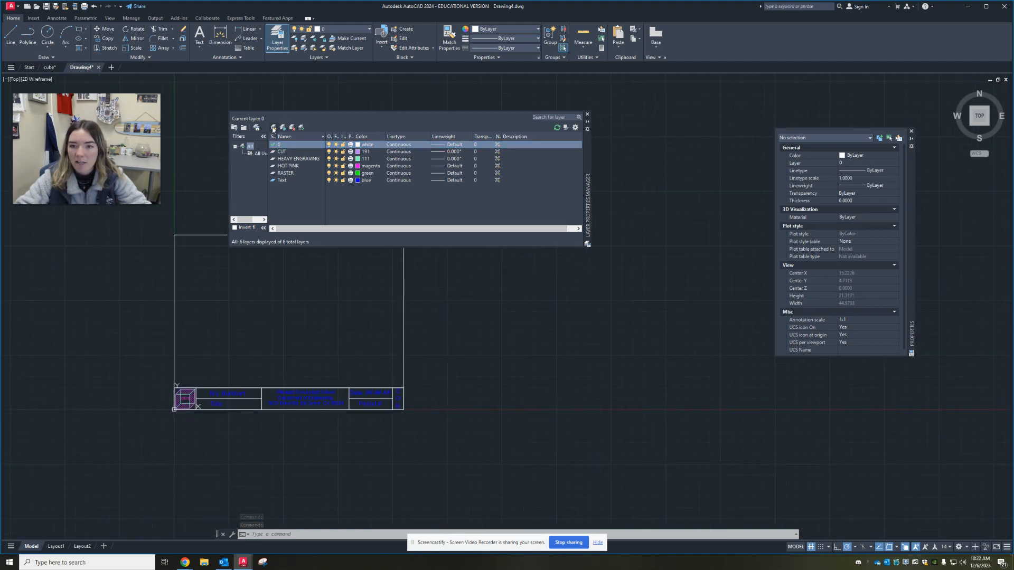
# Create a layer named No plot and turn off plotting for it.
pyautogui.click(273, 129)
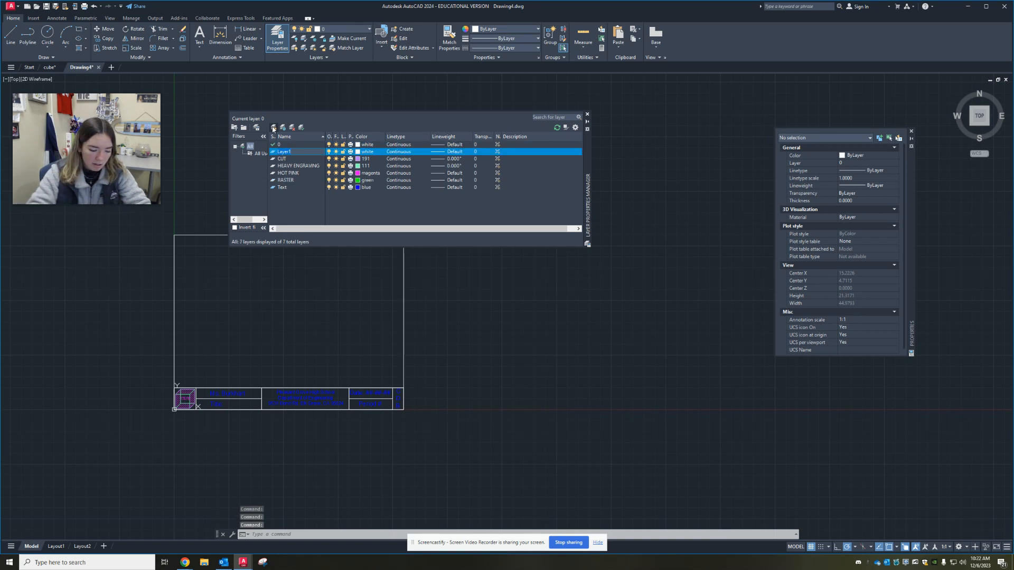
pyautogui.write('No plot')
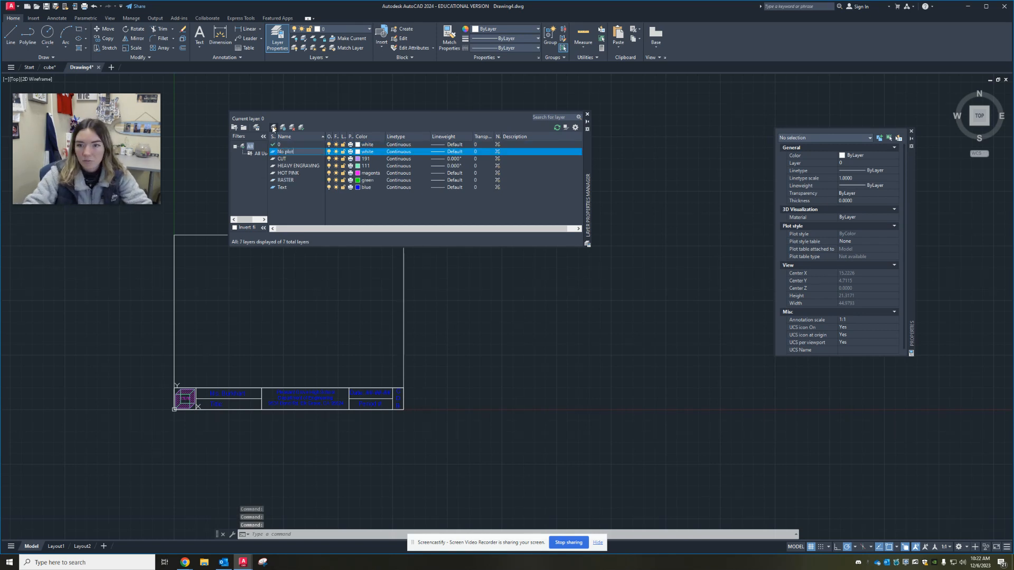
pyautogui.click(351, 152)
pyautogui.click(525, 290)
pyautogui.click(469, 377)
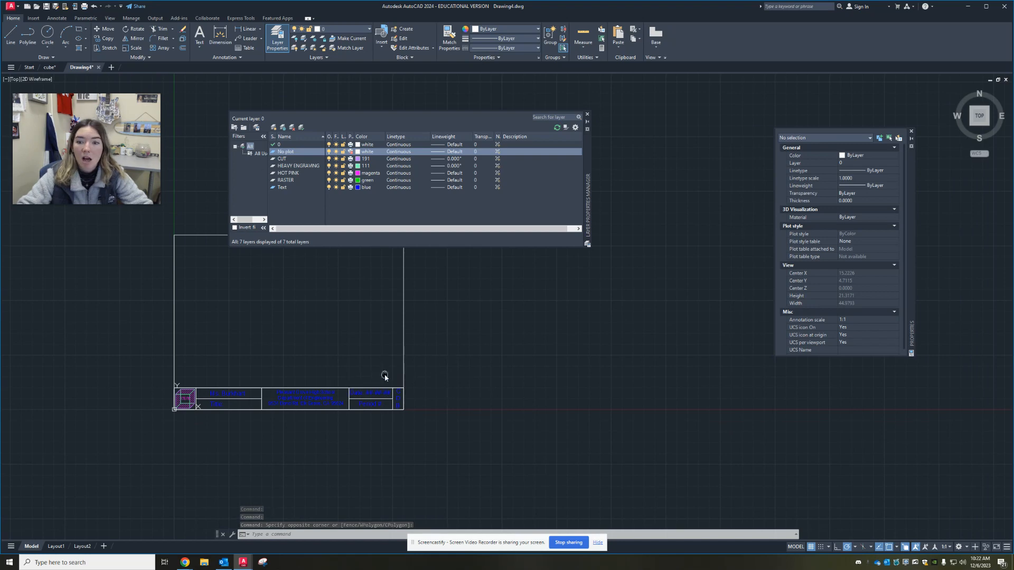
# Examine the title block up close and check the layer assignment of its objects and outer border.
pyautogui.moveTo(385, 375); pyautogui.dragTo(337, 421, button='middle')
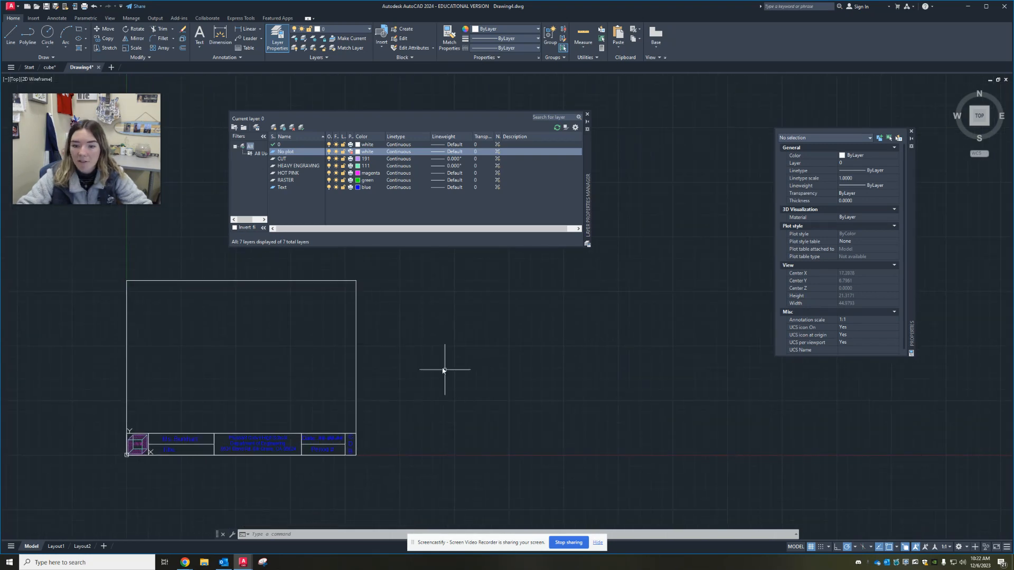
pyautogui.scroll(4, 138, 458)
pyautogui.scroll(-4, 228, 423)
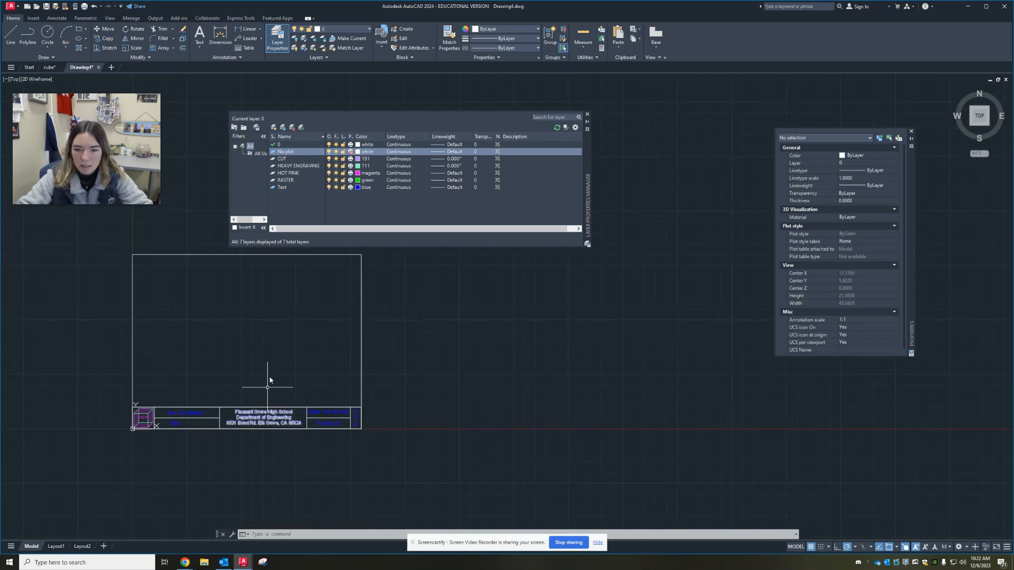
pyautogui.scroll(5, 270, 380)
pyautogui.scroll(-1, 317, 380)
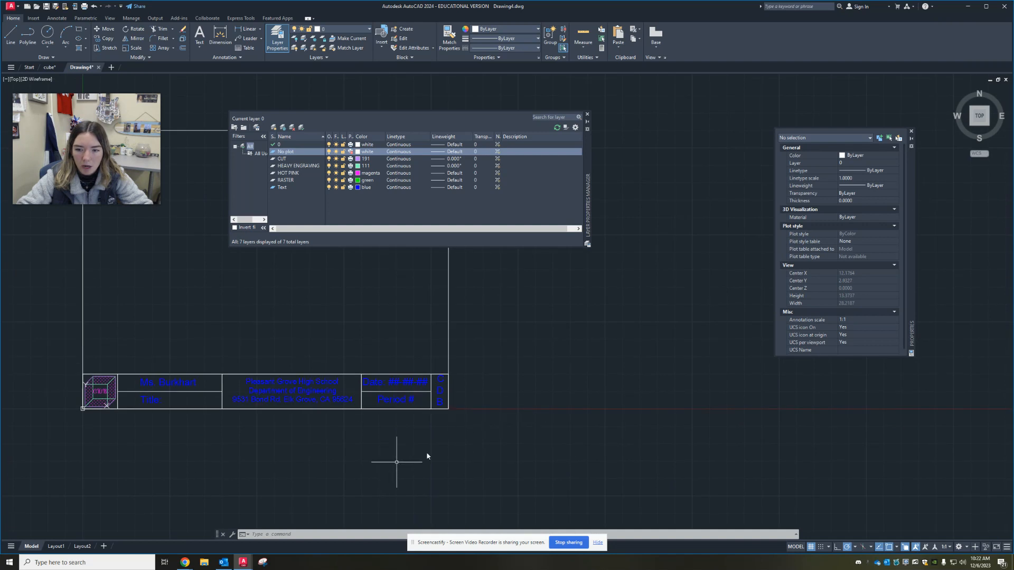
pyautogui.scroll(-3, 514, 446)
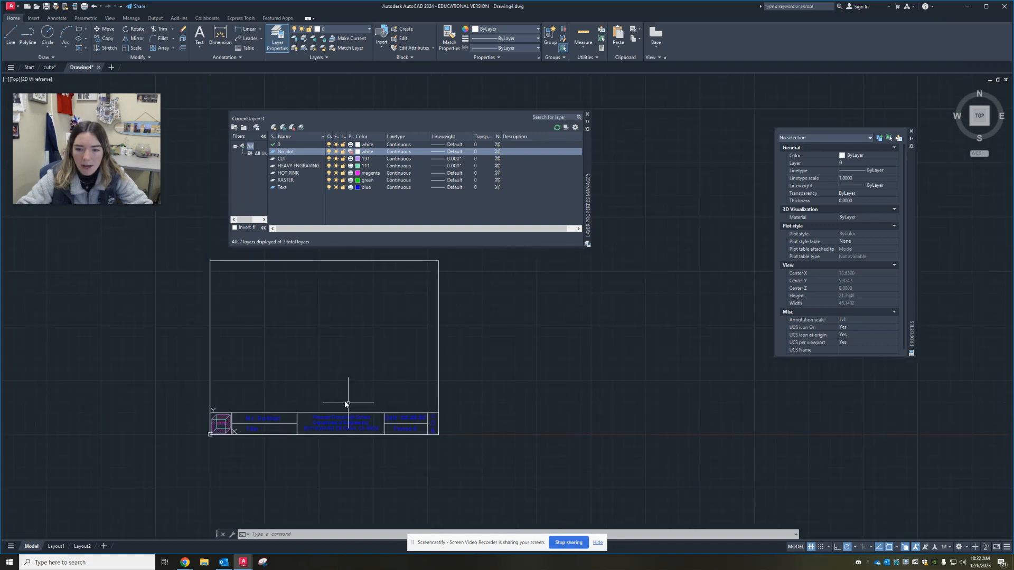
pyautogui.moveTo(346, 404); pyautogui.dragTo(320, 435, button='middle')
pyautogui.click(170, 263)
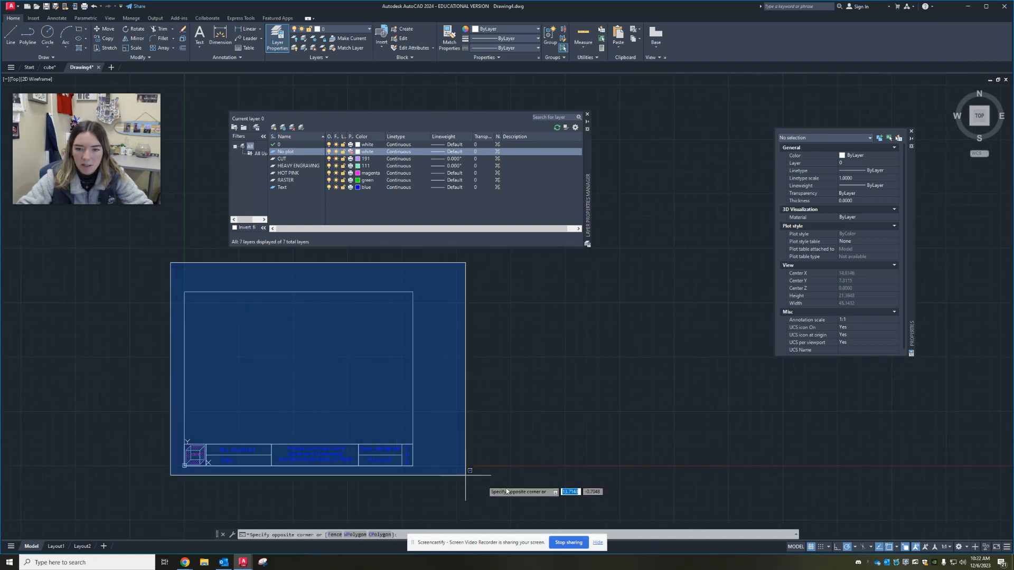
pyautogui.click(535, 499)
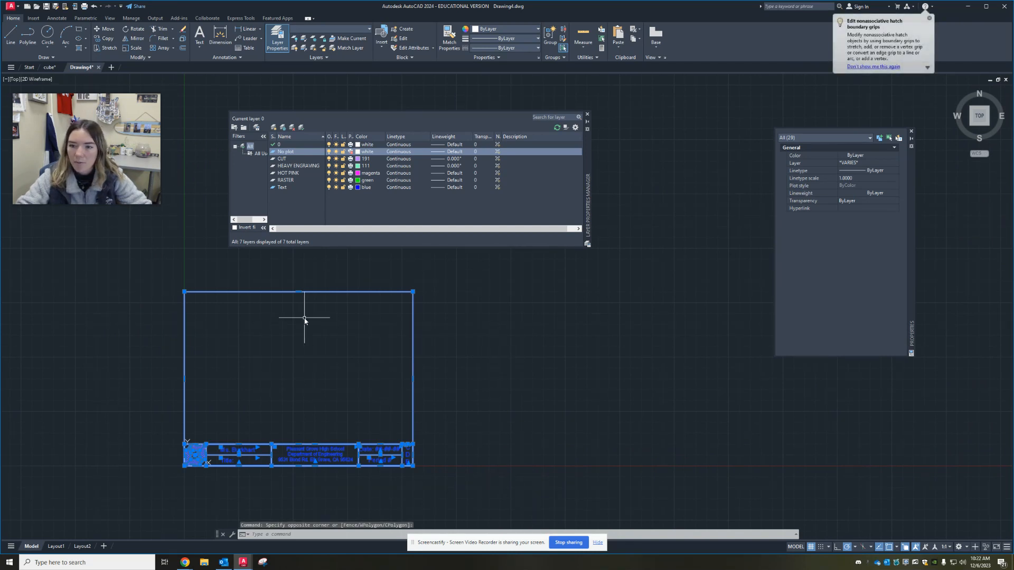
pyautogui.press('Escape')
pyautogui.click(421, 294)
pyautogui.click(359, 349)
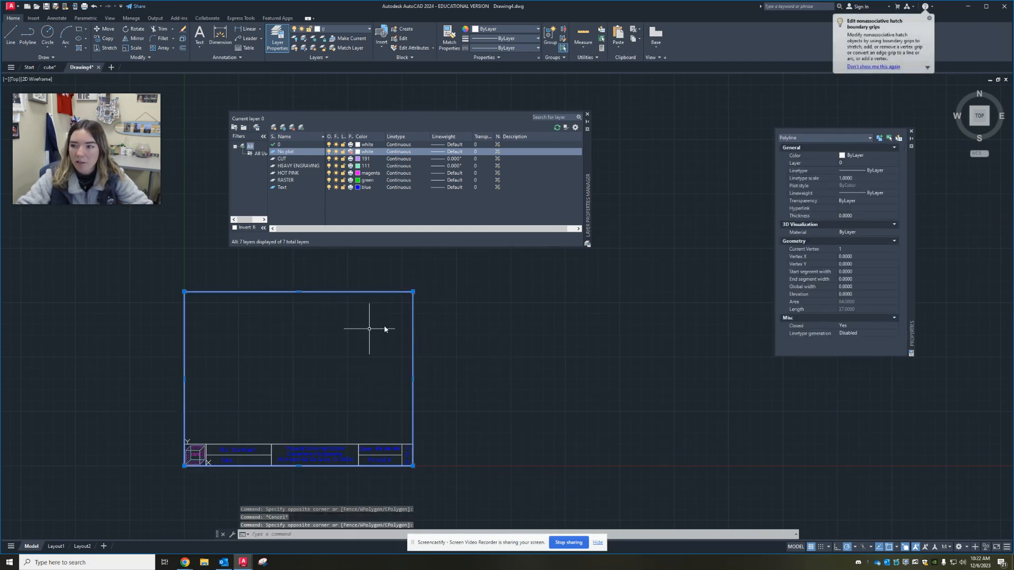
pyautogui.press('Escape')
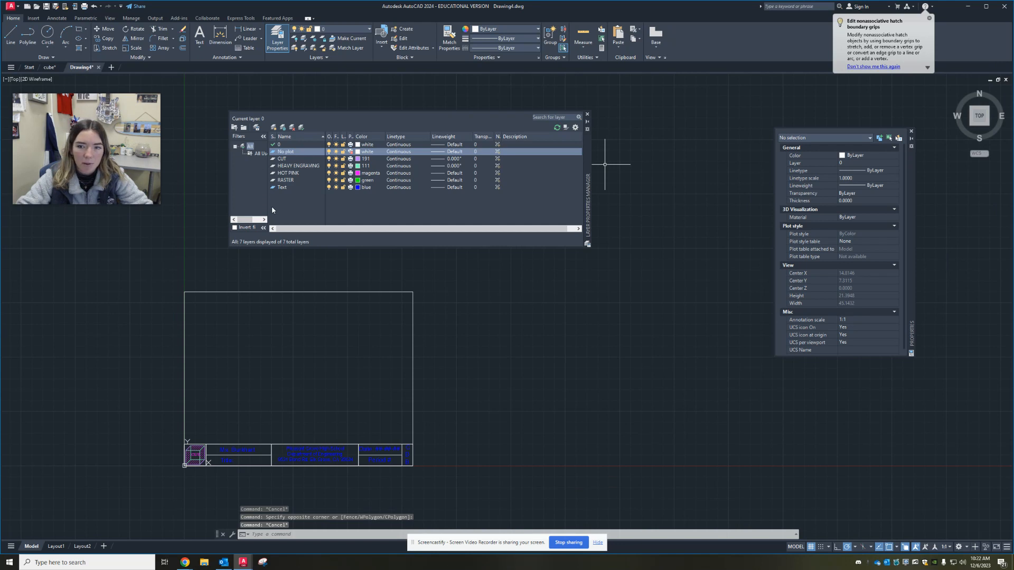
# Create a layer named Outline and assign the outer border and all similar box polylines to it using Select Similar.
pyautogui.click(273, 127)
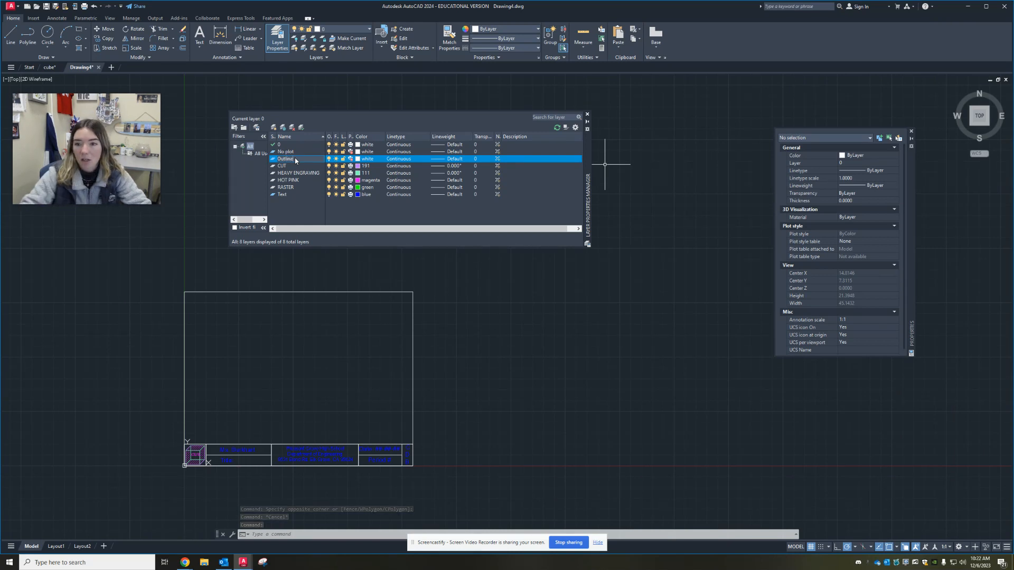
pyautogui.press('Return')
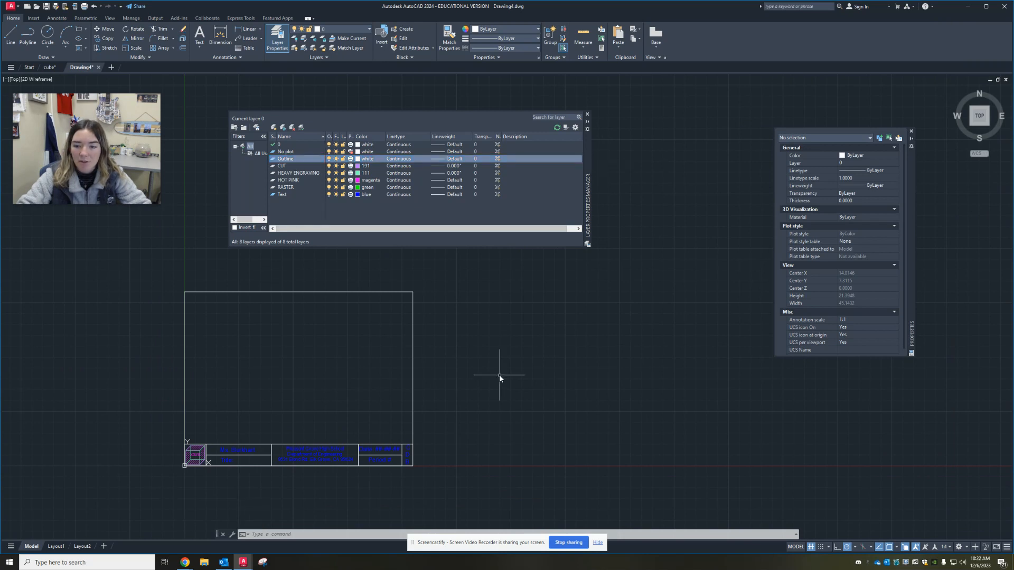
pyautogui.moveTo(502, 374); pyautogui.dragTo(324, 370)
pyautogui.rightClick(323, 372)
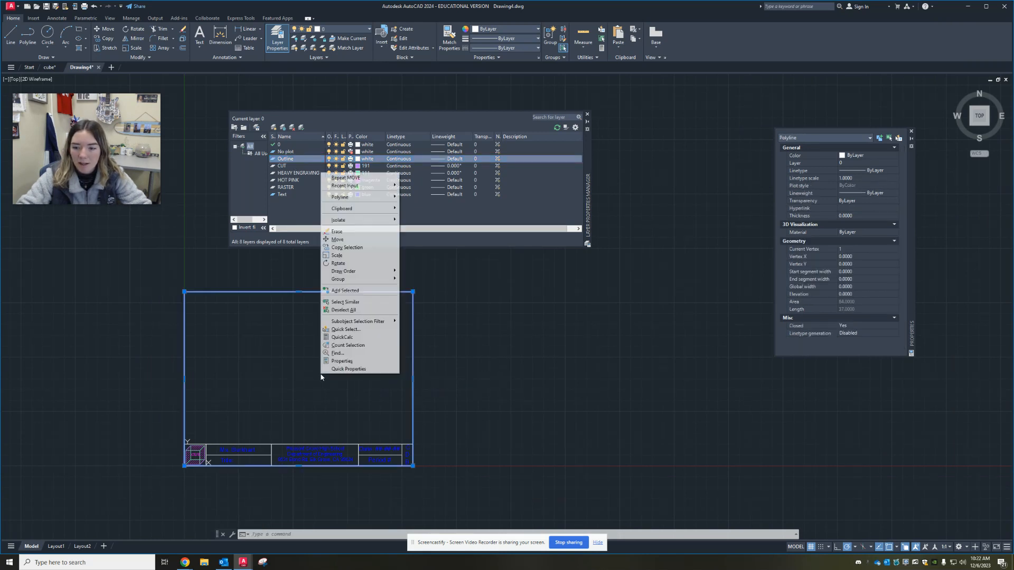
pyautogui.click(349, 302)
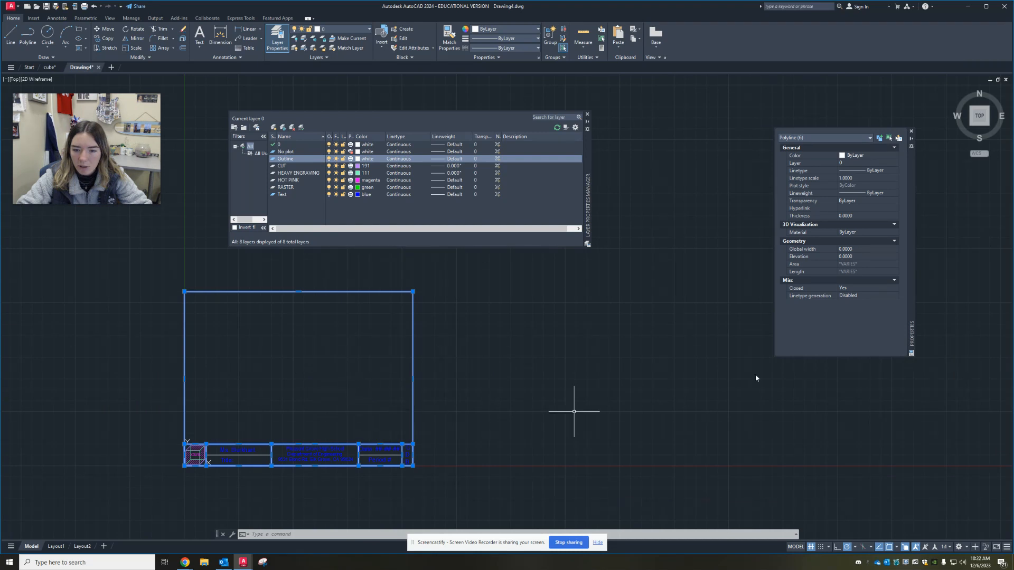
pyautogui.click(848, 162)
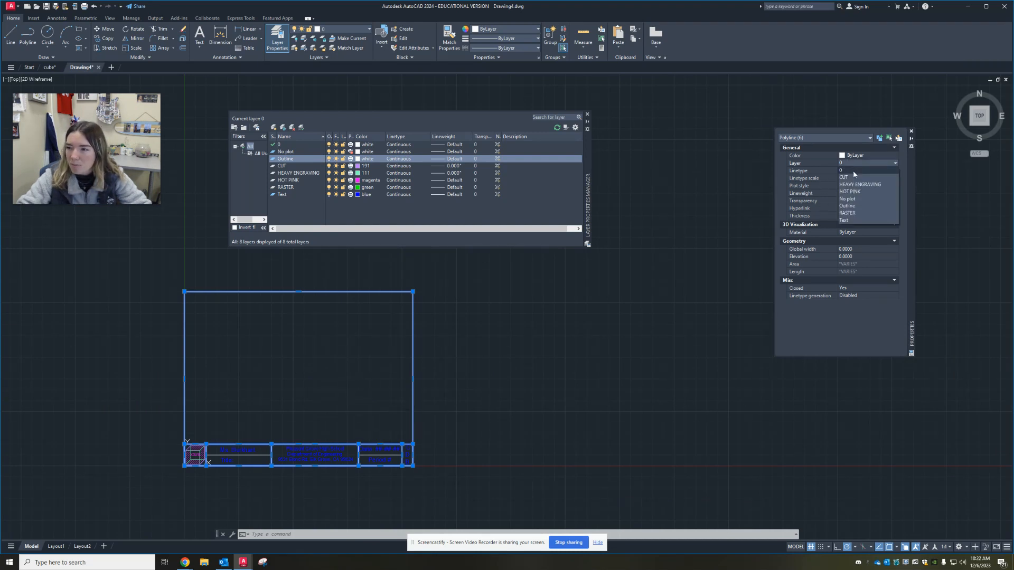
pyautogui.click(855, 207)
pyautogui.scroll(2, 183, 465)
pyautogui.scroll(4, 184, 465)
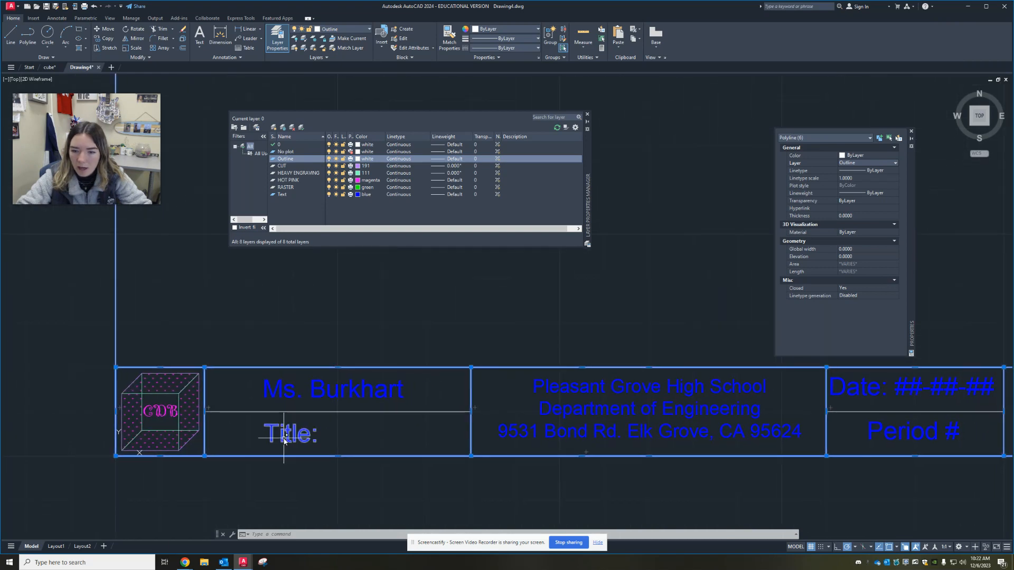
pyautogui.press('Escape')
# Assign the divider line in the name and title box and all similar lines to the Outline layer using Select Similar.
pyautogui.click(247, 411)
pyautogui.rightClick(225, 429)
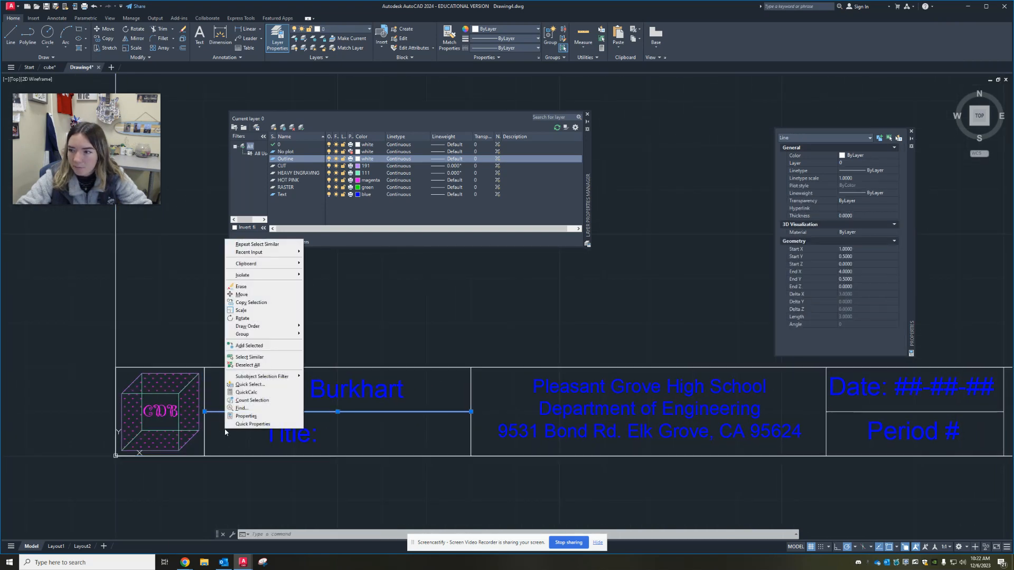
pyautogui.click(249, 357)
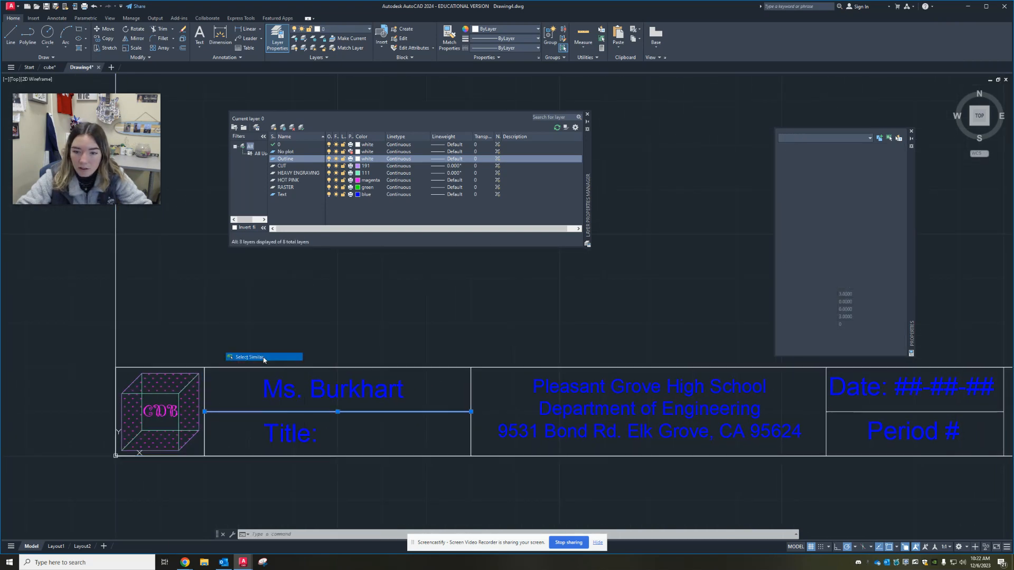
pyautogui.click(888, 164)
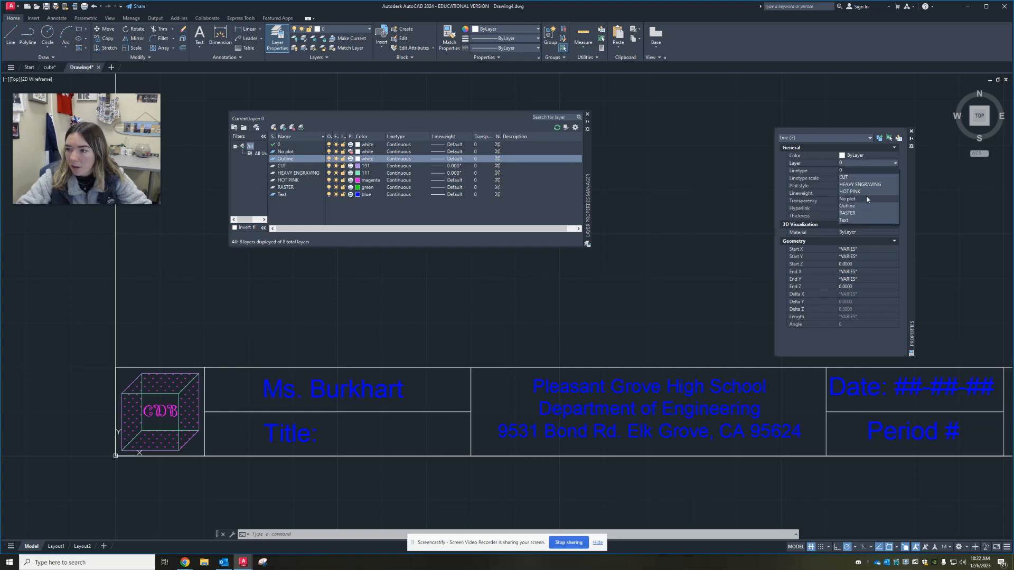
pyautogui.click(861, 207)
pyautogui.moveTo(647, 308); pyautogui.dragTo(385, 294, button='middle')
pyautogui.scroll(-4, 351, 346)
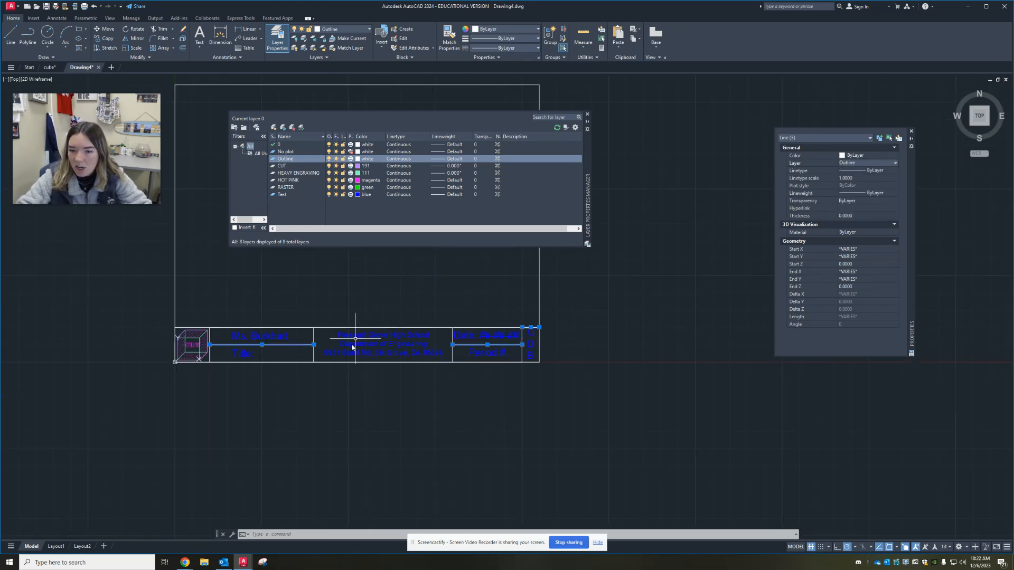
pyautogui.press('Escape')
# Inspect the outline around the initials box and the rest of the title strip.
pyautogui.scroll(4, 544, 324)
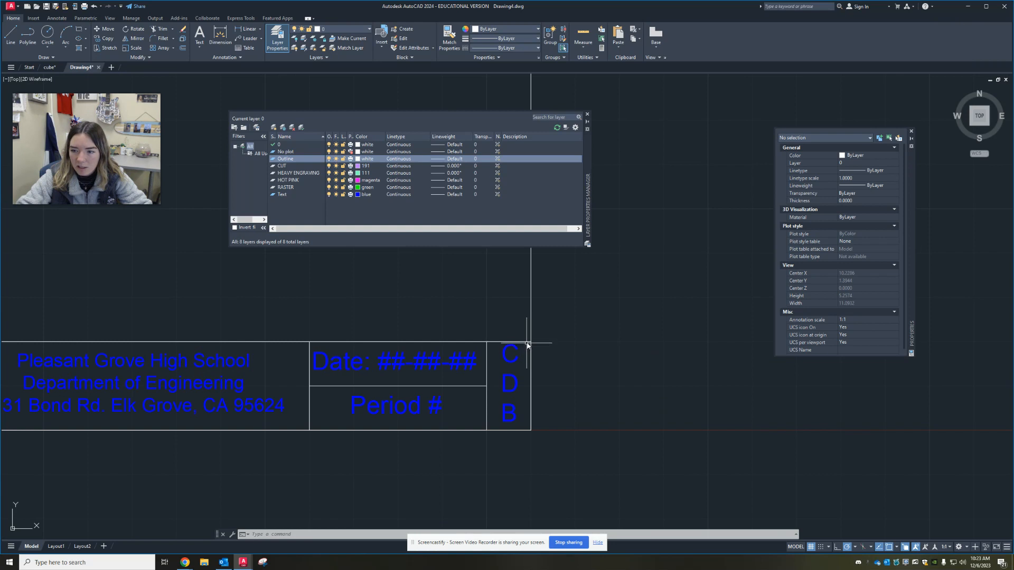
pyautogui.click(530, 342)
pyautogui.click(579, 372)
pyautogui.press('Escape')
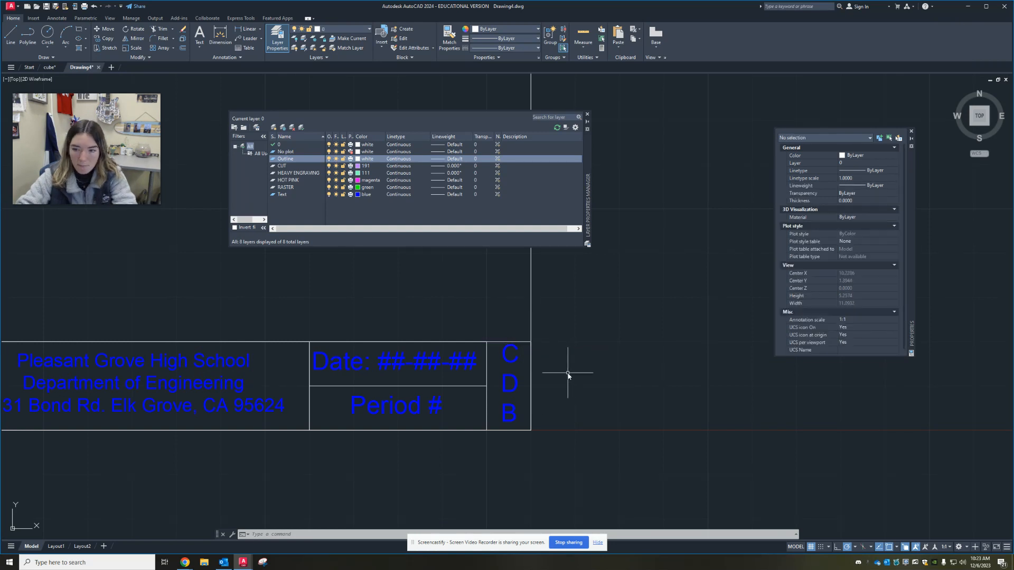
pyautogui.scroll(-5, 502, 374)
pyautogui.scroll(4, 351, 430)
pyautogui.moveTo(459, 404); pyautogui.dragTo(369, 407, button='middle')
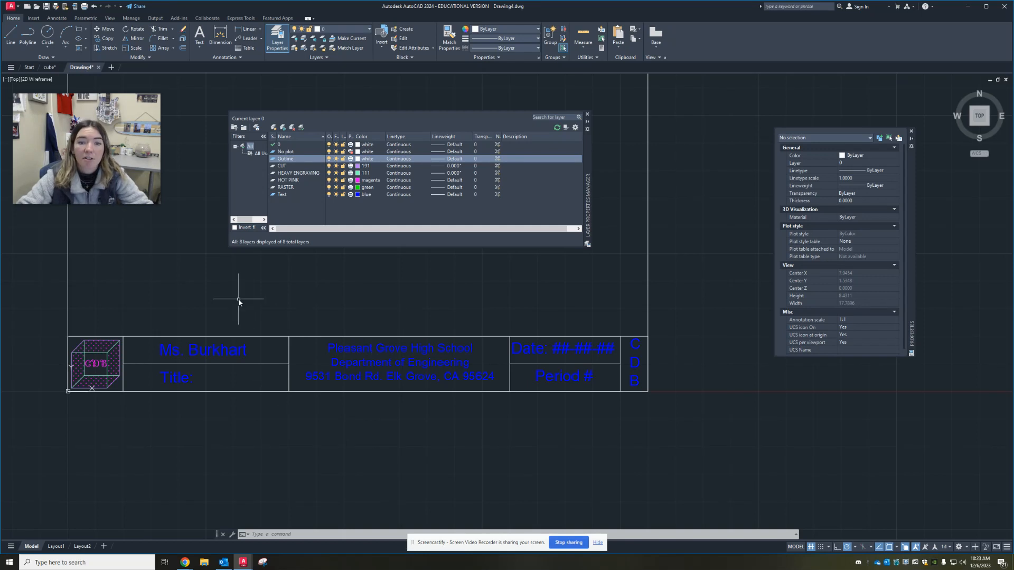
pyautogui.scroll(-8, 239, 301)
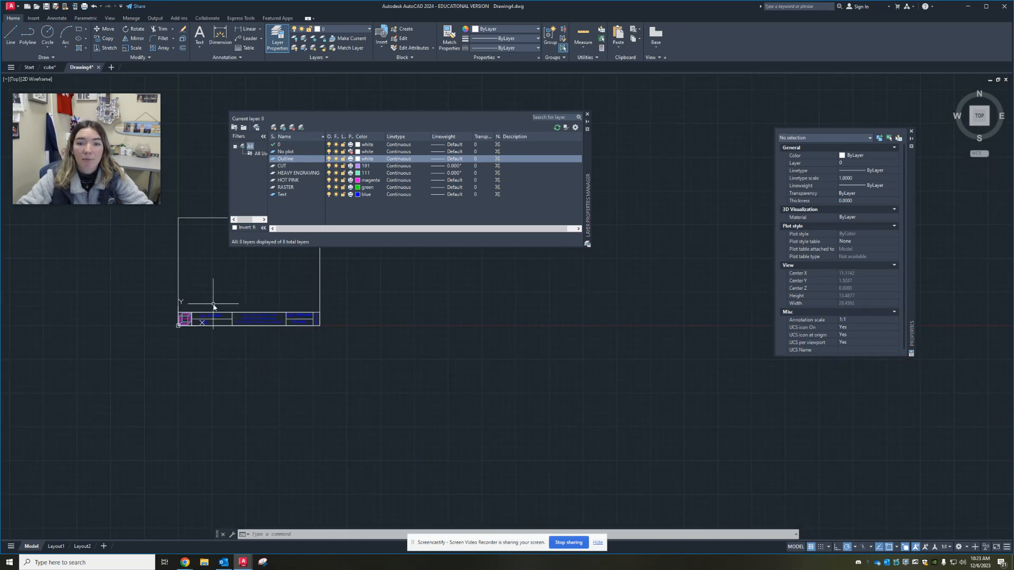
# Select the whole title block and set up a block definition named Title Block B with its base point at 0,0,0.
pyautogui.click(124, 277)
pyautogui.click(372, 444)
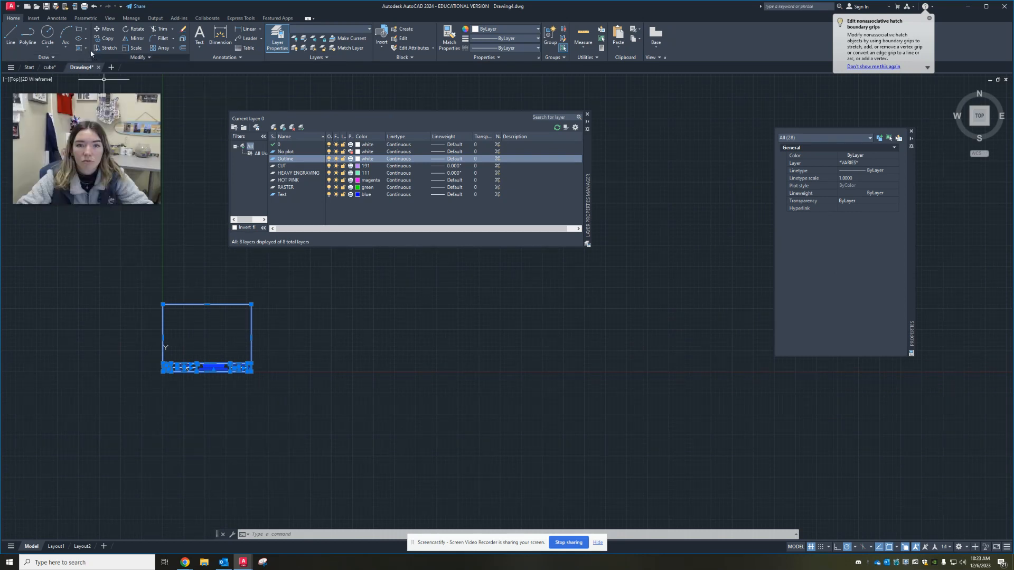
pyautogui.click(37, 19)
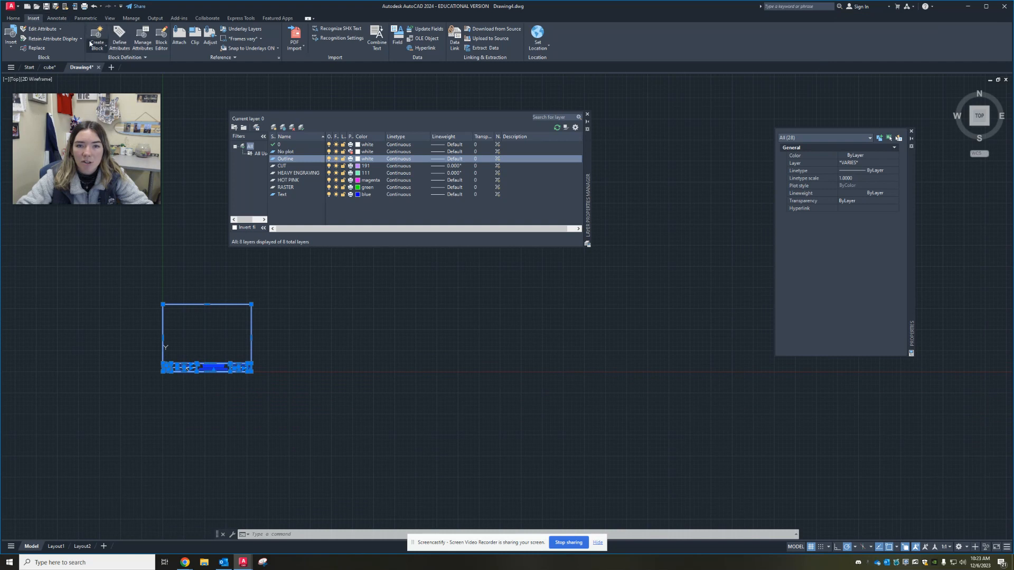
pyautogui.click(97, 47)
pyautogui.click(116, 61)
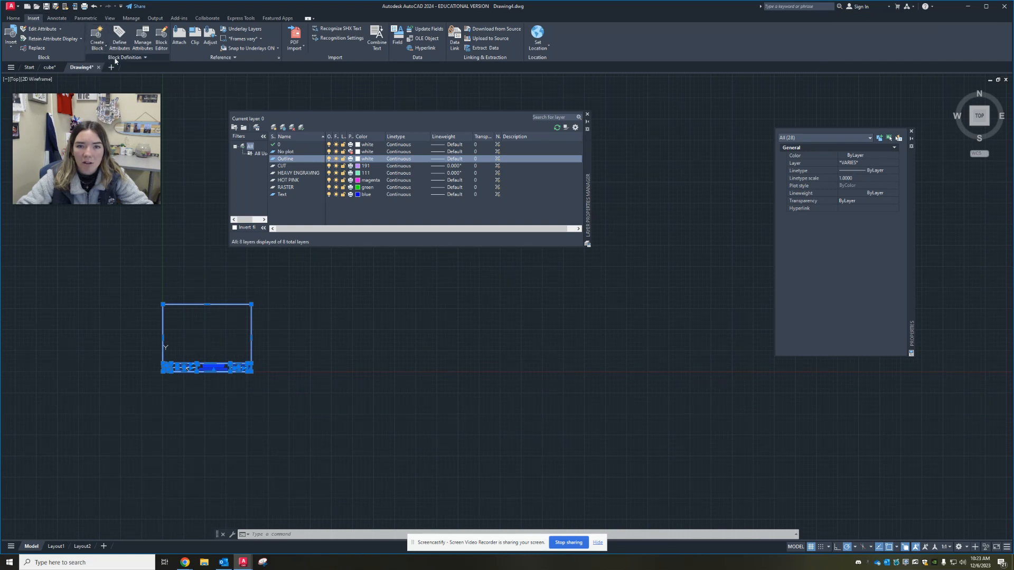
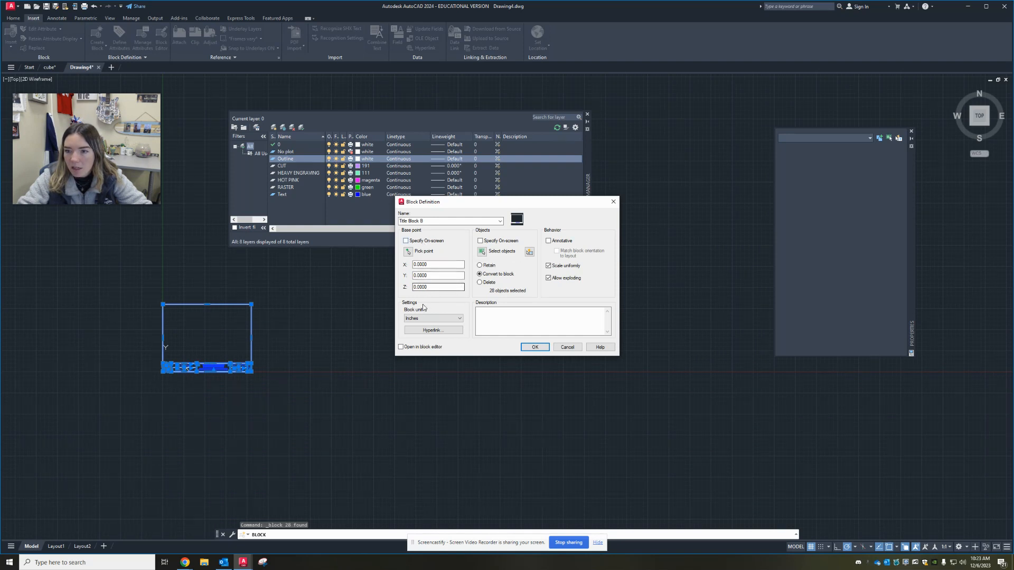
pyautogui.click(405, 241)
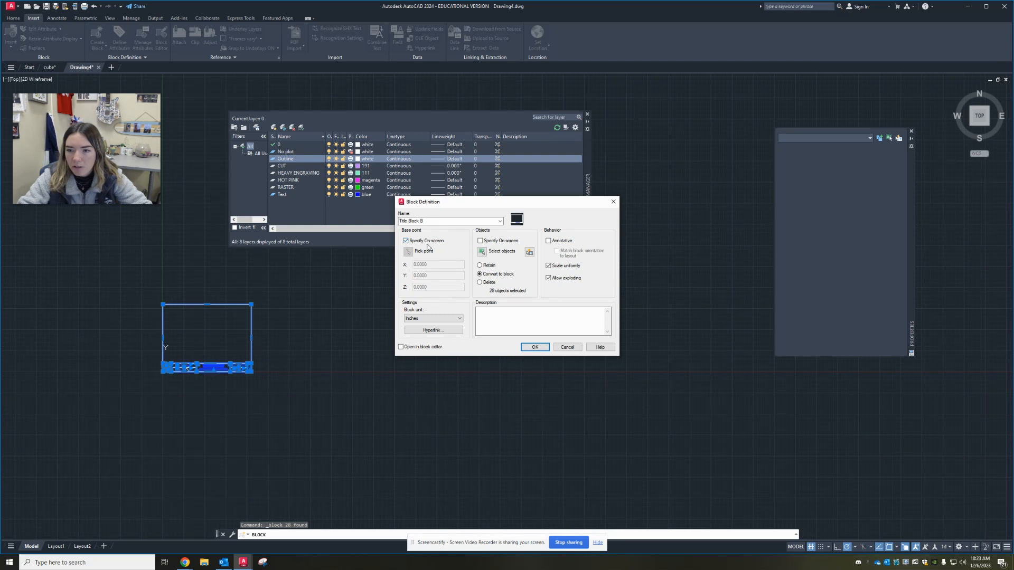
pyautogui.click(406, 241)
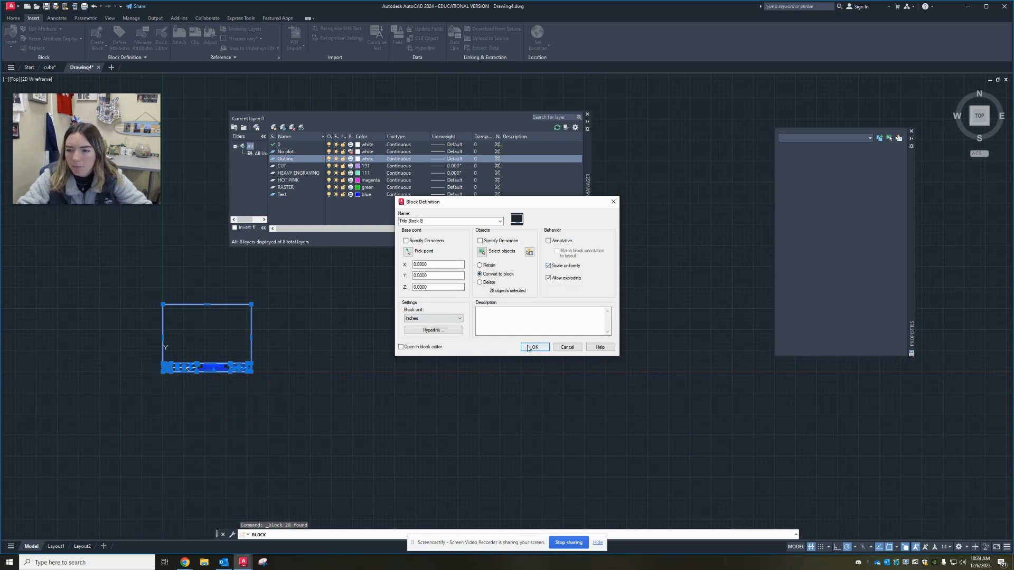
# Add the description "this is a title with a logo" and create the block.
pyautogui.click(501, 319)
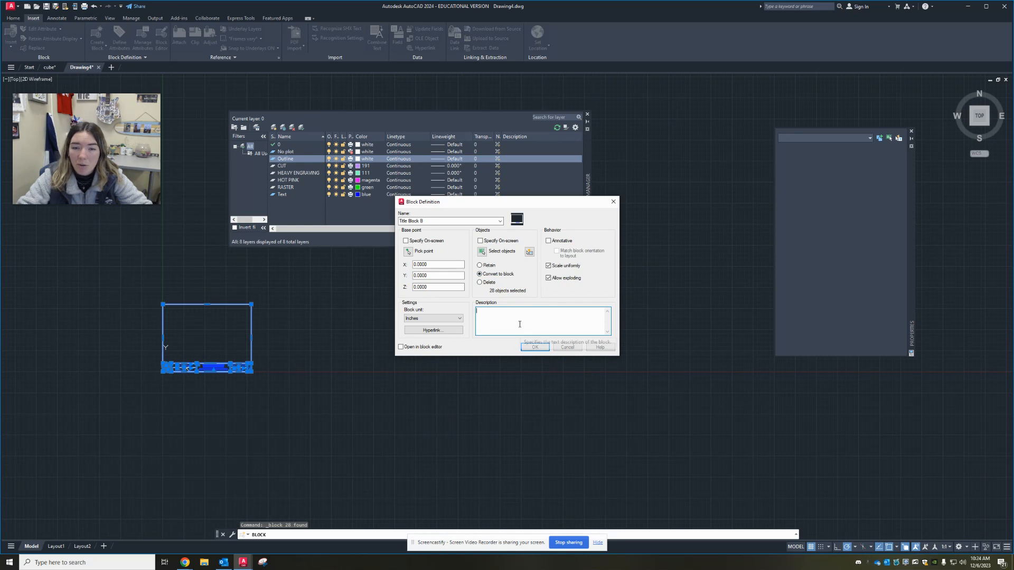
pyautogui.write('this is a title with a logo')
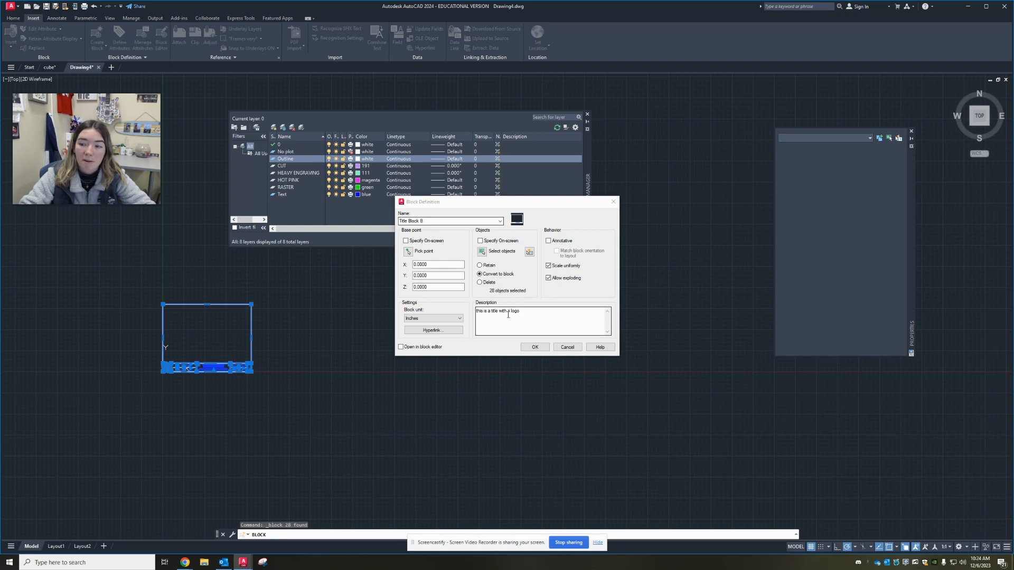
pyautogui.click(531, 322)
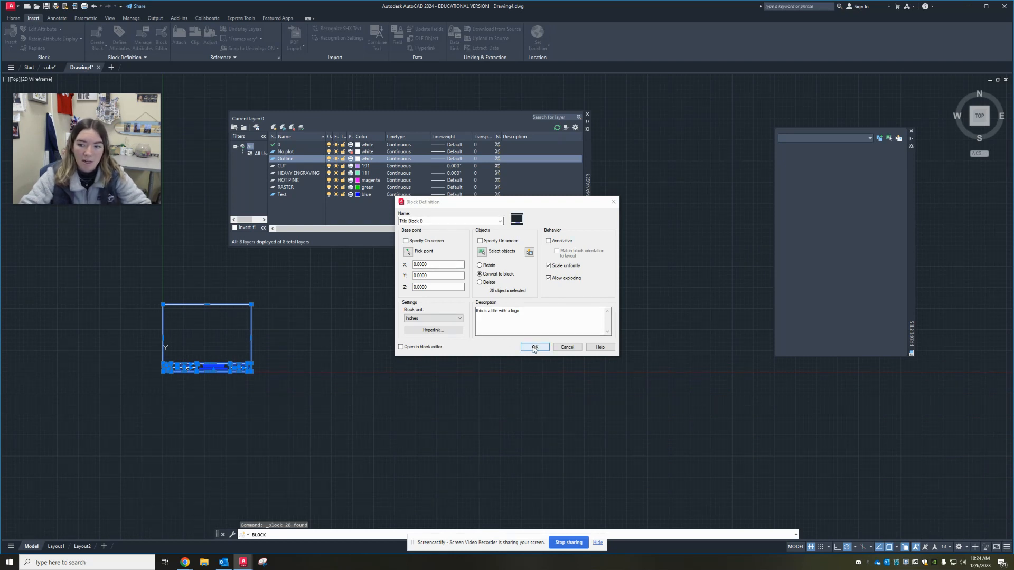
pyautogui.click(534, 348)
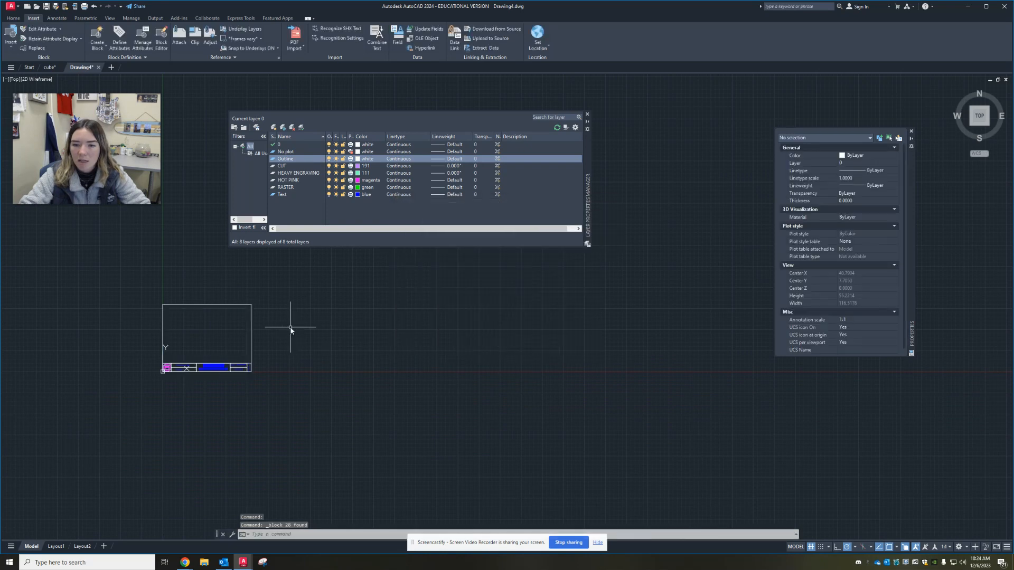
# Select the title block by its border to check that all its parts belong to a single block reference.
pyautogui.scroll(2, 227, 337)
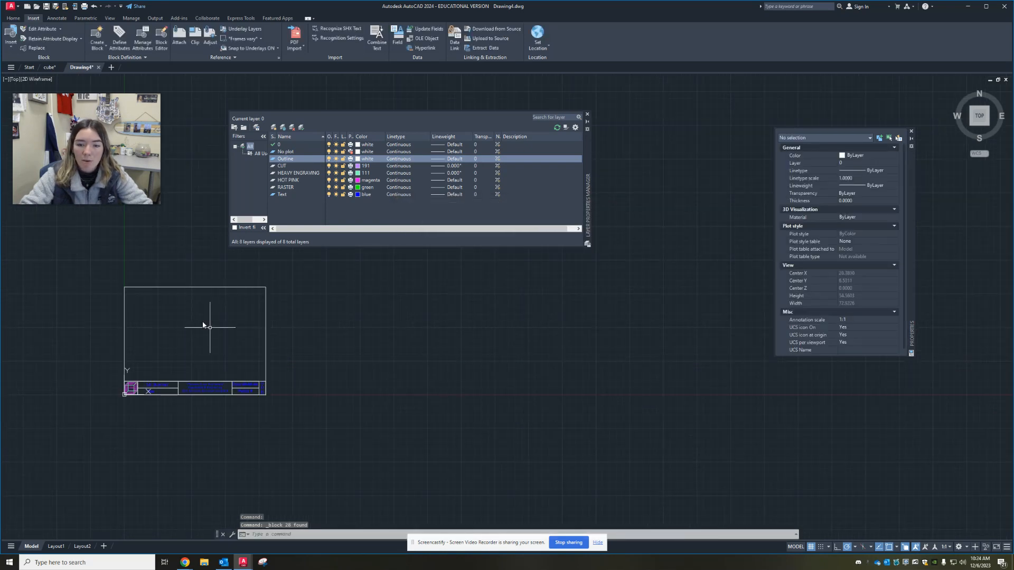
pyautogui.click(176, 287)
pyautogui.scroll(5, 295, 425)
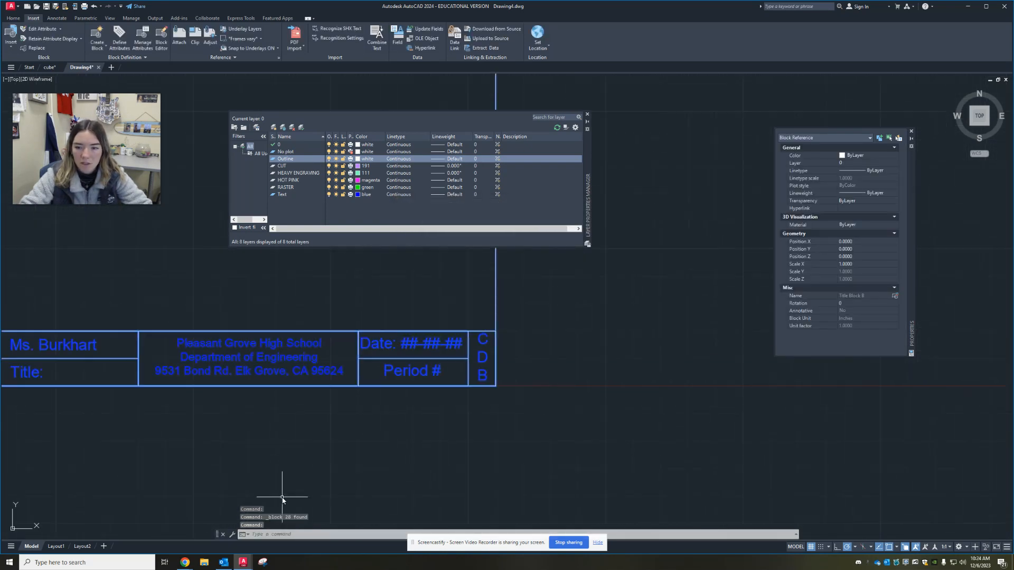
pyautogui.scroll(-2, 224, 401)
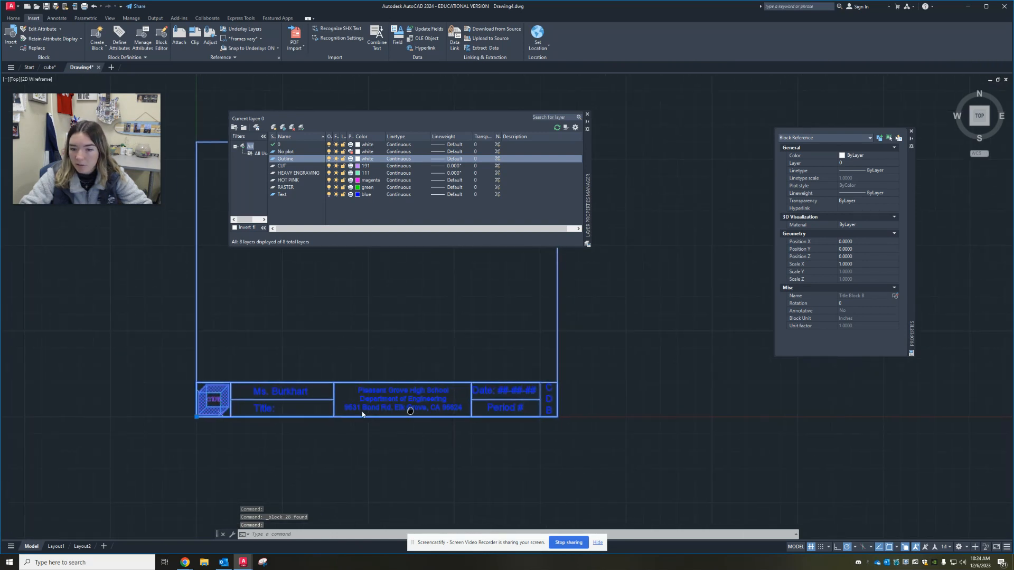
pyautogui.moveTo(410, 411); pyautogui.dragTo(331, 412, button='middle')
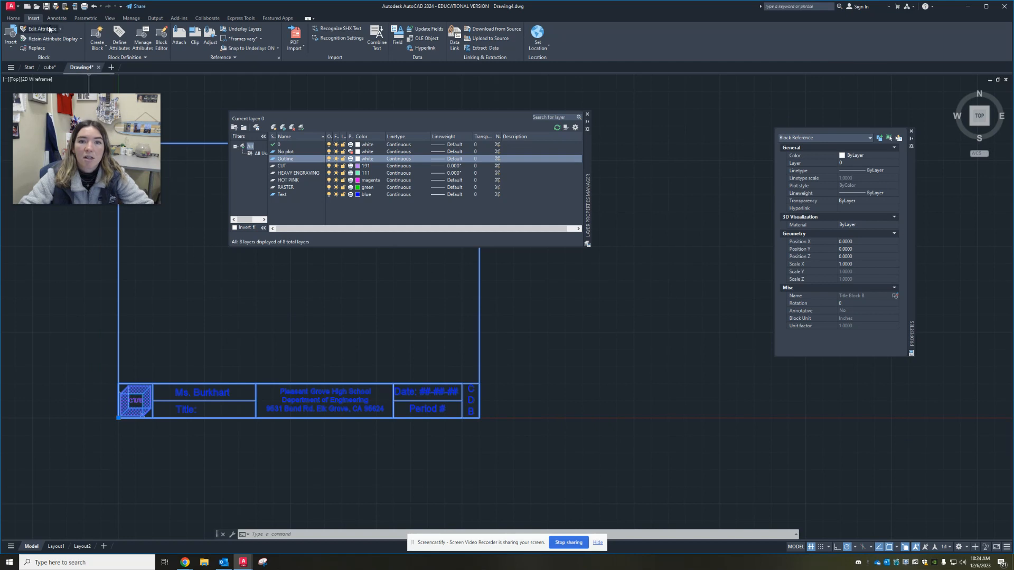
pyautogui.press('Escape')
# Save the drawing as Title Block B in a new folder named Blocks inside the CADD folder.
pyautogui.click(11, 7)
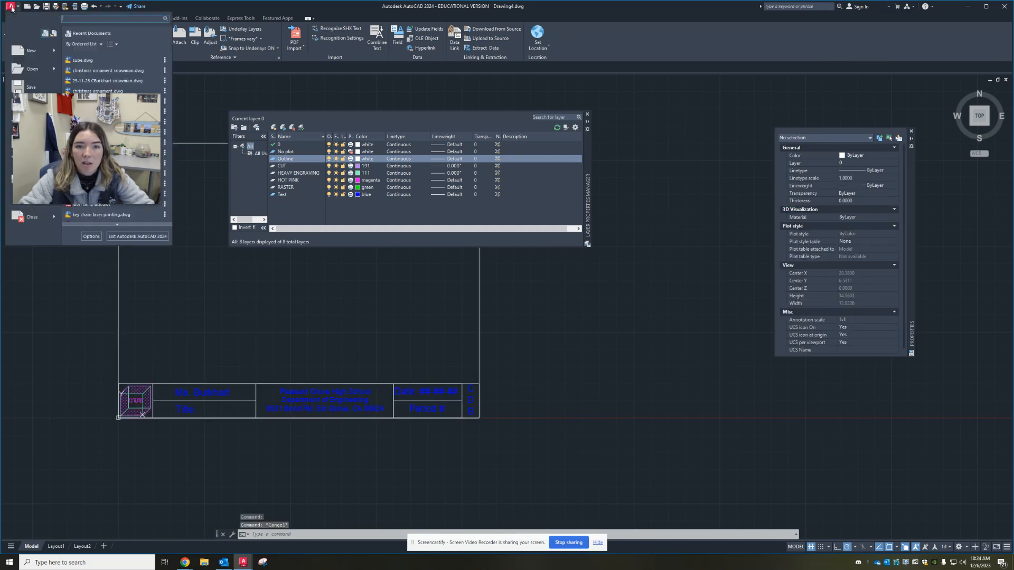
pyautogui.moveTo(57, 129); pyautogui.dragTo(53, 229)
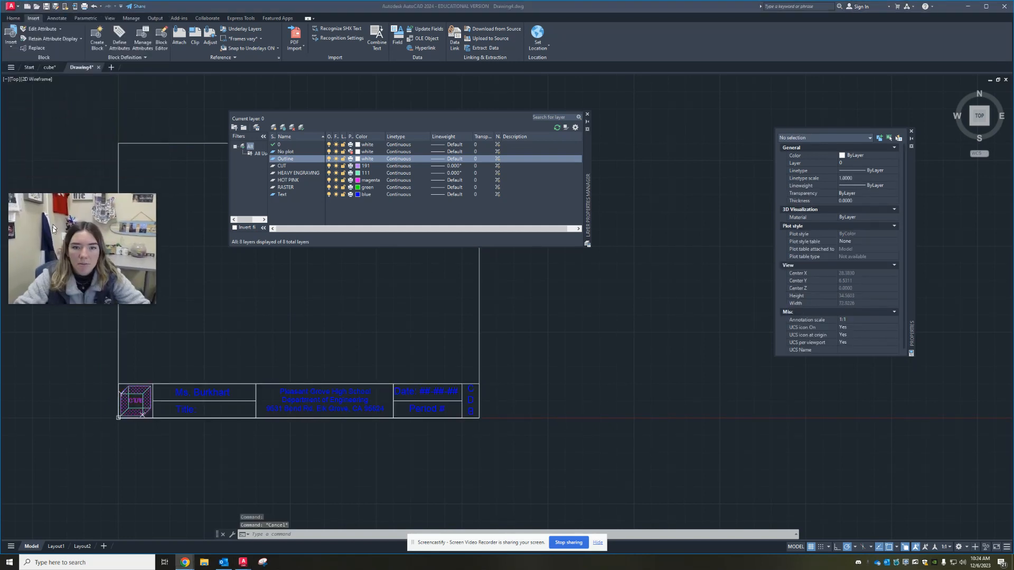
pyautogui.click(10, 6)
pyautogui.click(37, 108)
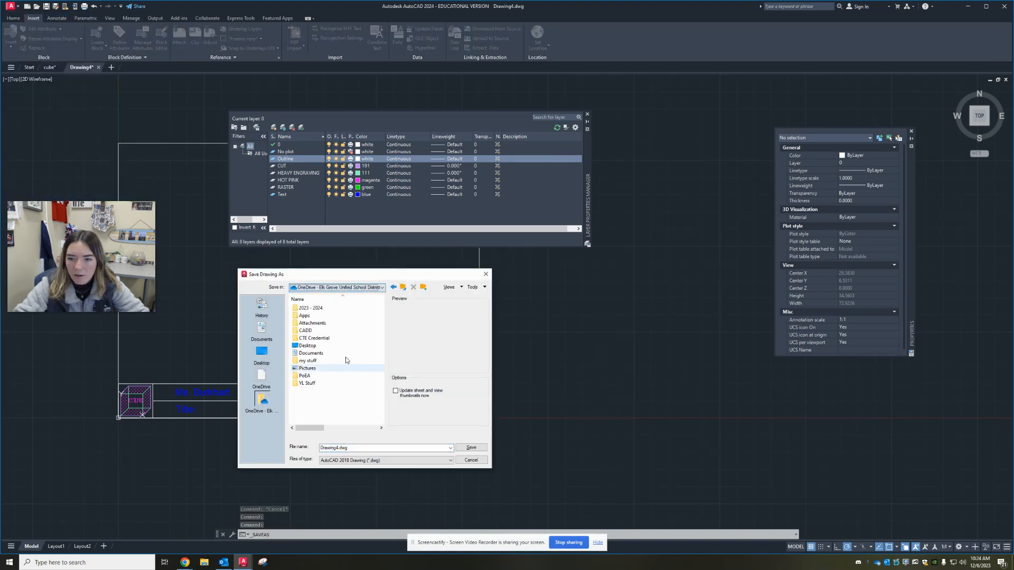
pyautogui.click(323, 333)
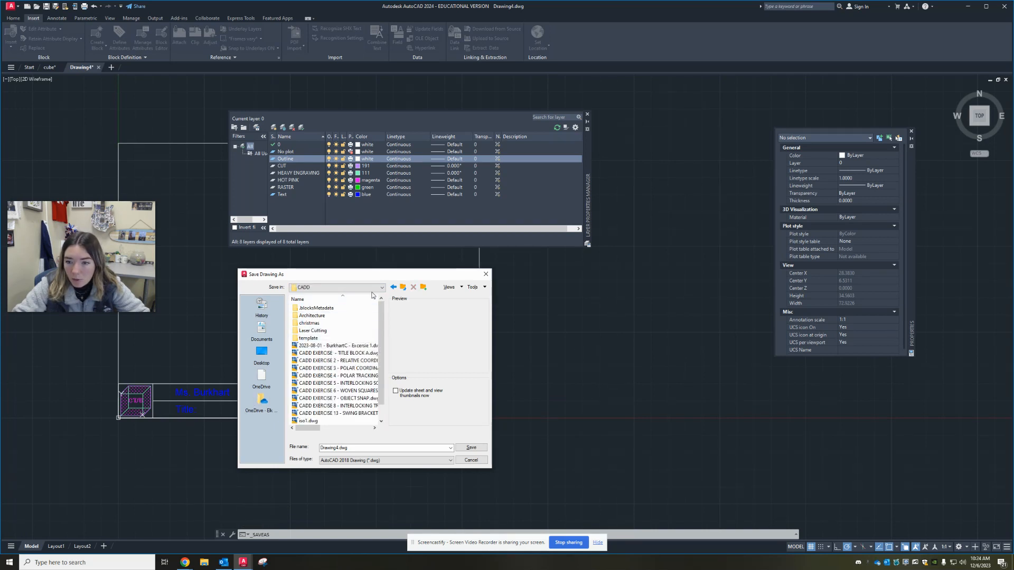
pyautogui.click(423, 288)
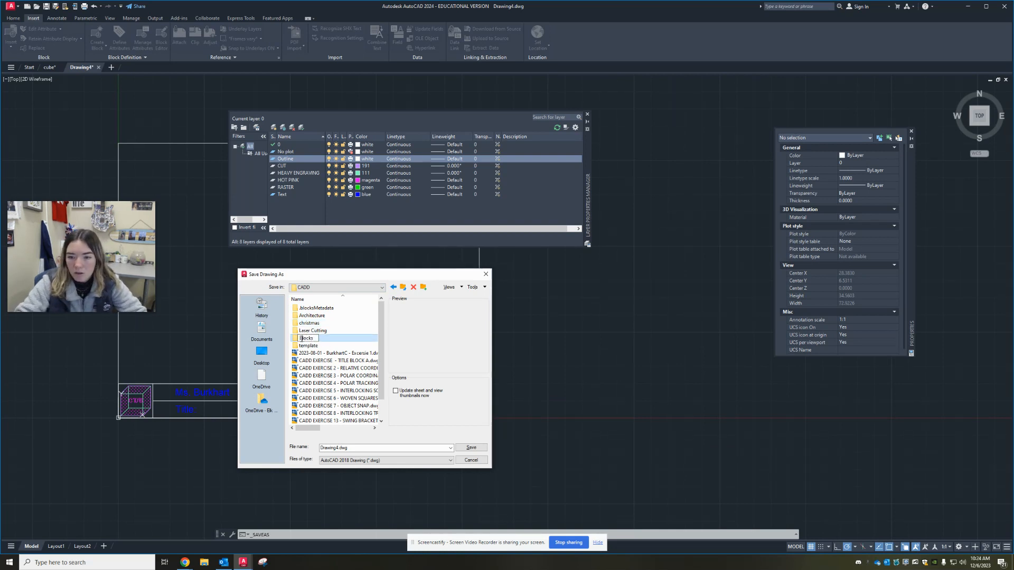
pyautogui.doubleClick(324, 342)
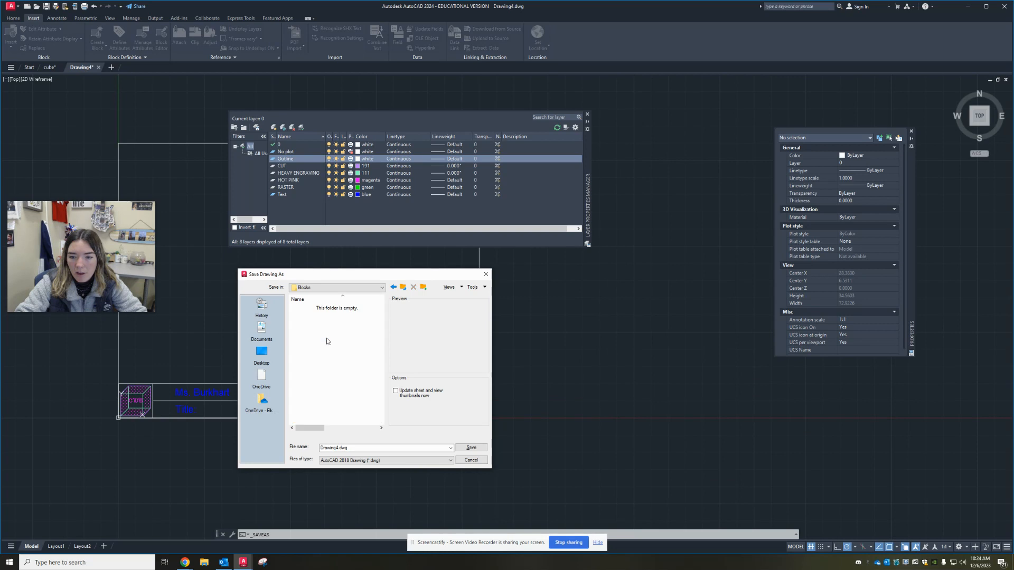
pyautogui.doubleClick(348, 447)
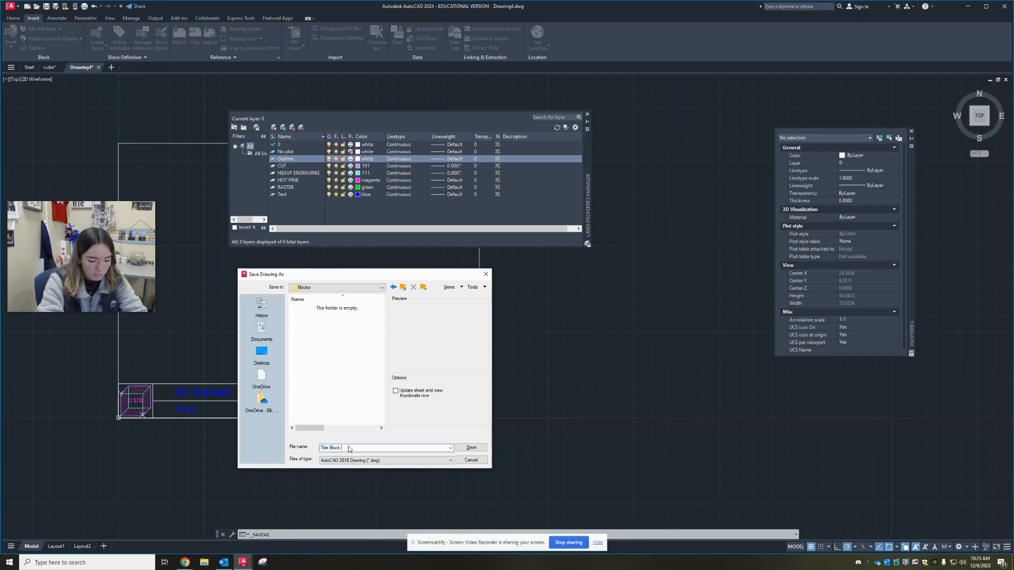
pyautogui.click(471, 447)
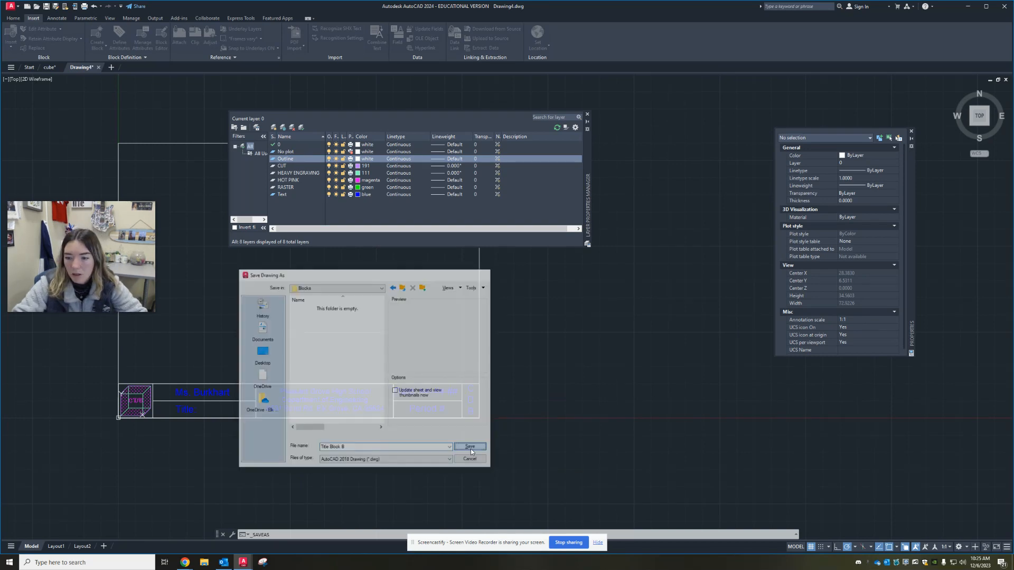
# Select the saved title block with a selection window and examine its title strip up close.
pyautogui.scroll(-3, 422, 425)
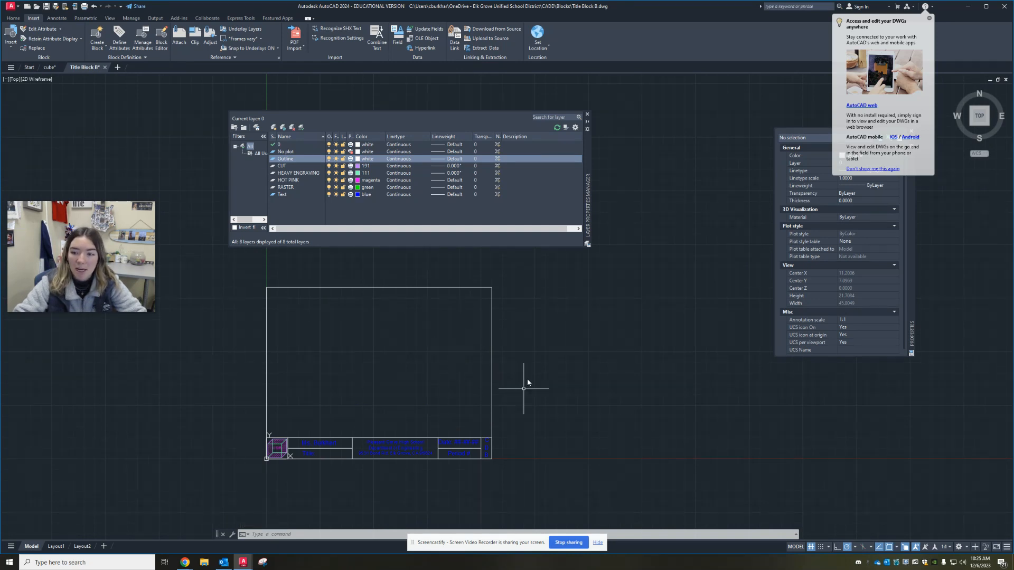
pyautogui.click(502, 292)
pyautogui.click(440, 319)
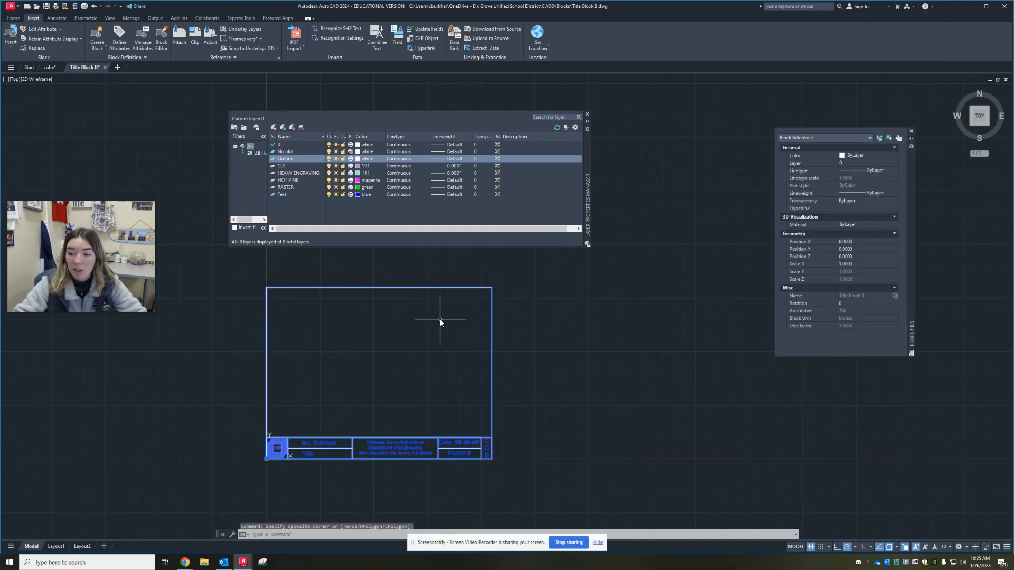
pyautogui.scroll(4, 364, 454)
pyautogui.press('Escape')
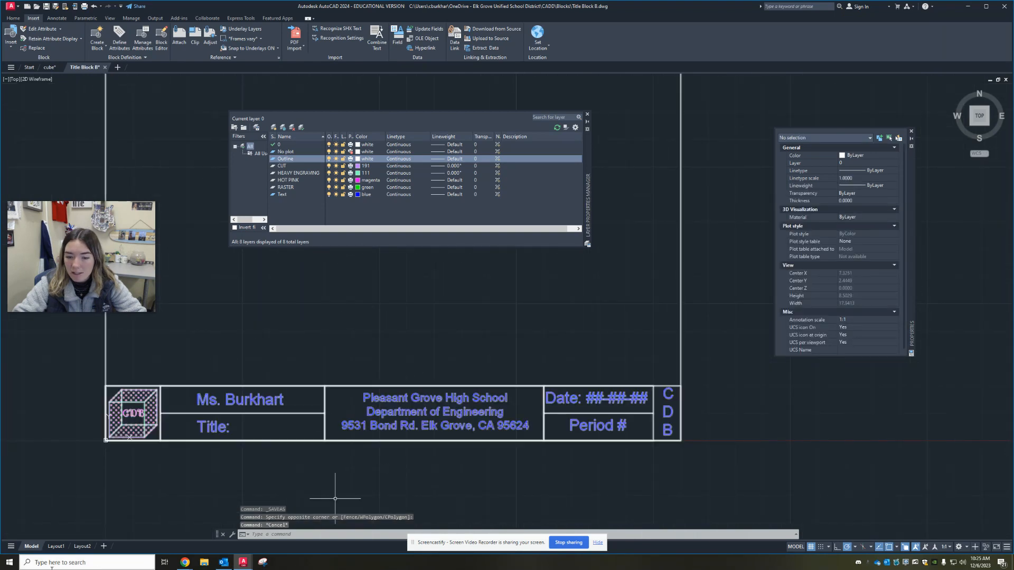
# On Layout1, activate the viewport, zoom it to the extents of the title block, and return to paper space.
pyautogui.click(56, 546)
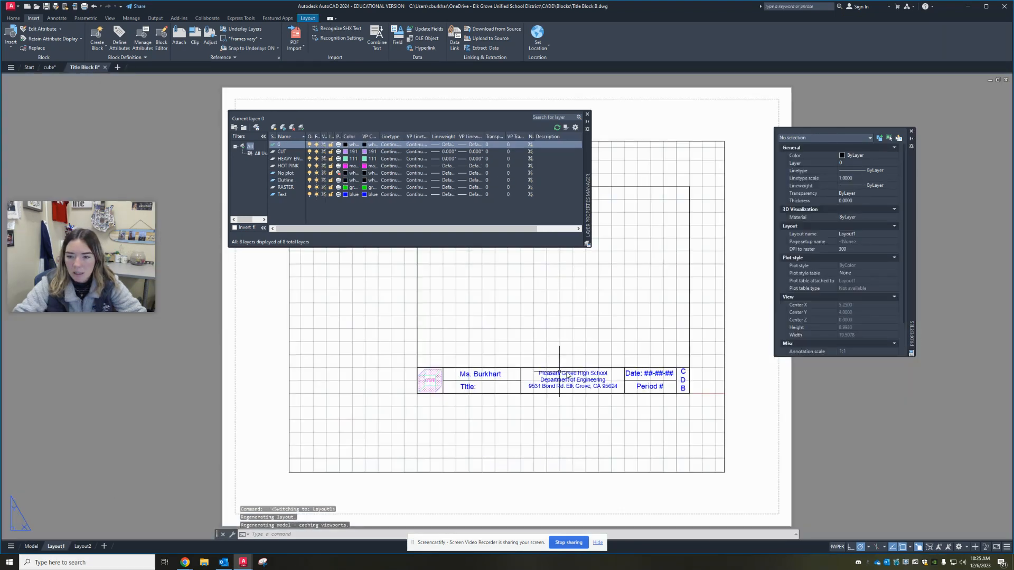
pyautogui.doubleClick(464, 369)
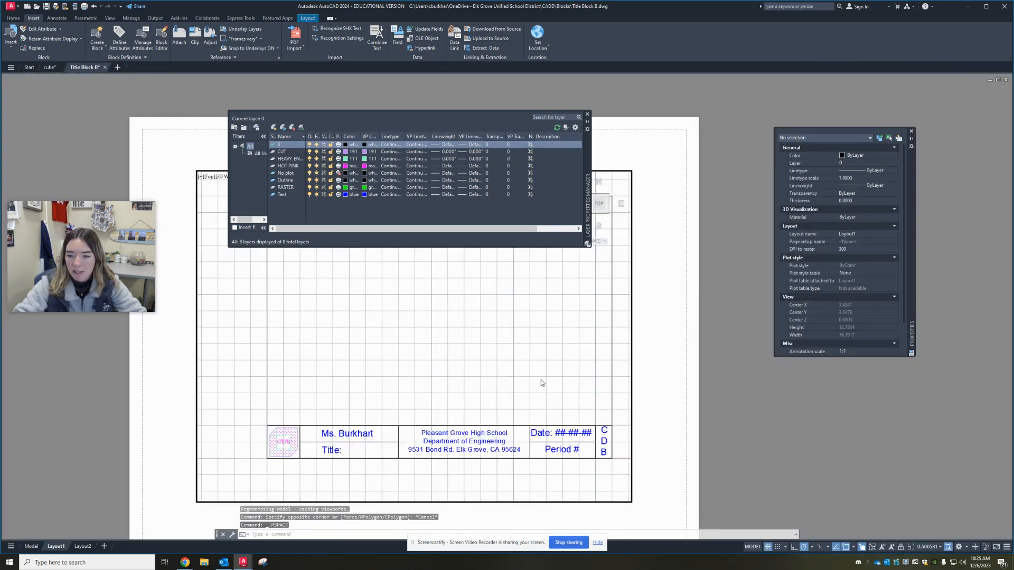
pyautogui.middleClick(626, 398)
pyautogui.middleClick(627, 398)
pyautogui.doubleClick(649, 406)
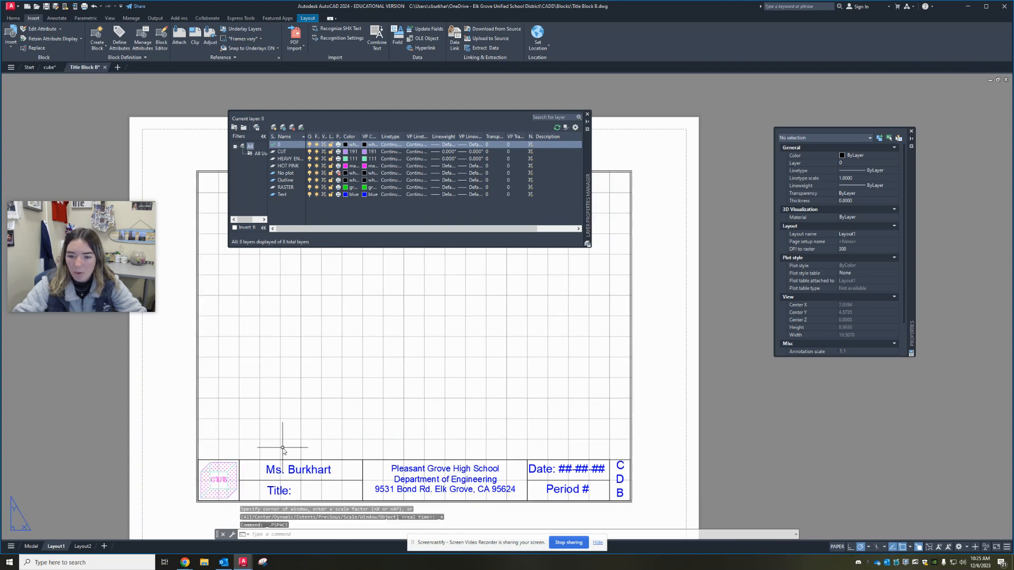
pyautogui.moveTo(326, 447); pyautogui.dragTo(285, 427, button='middle')
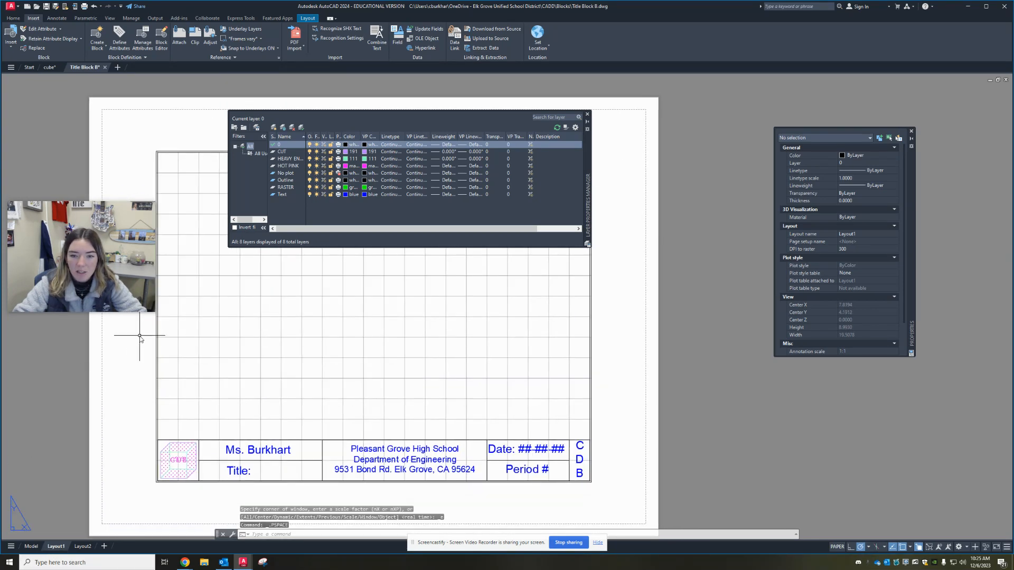
# Save the Title Block B drawing and close it.
pyautogui.click(46, 7)
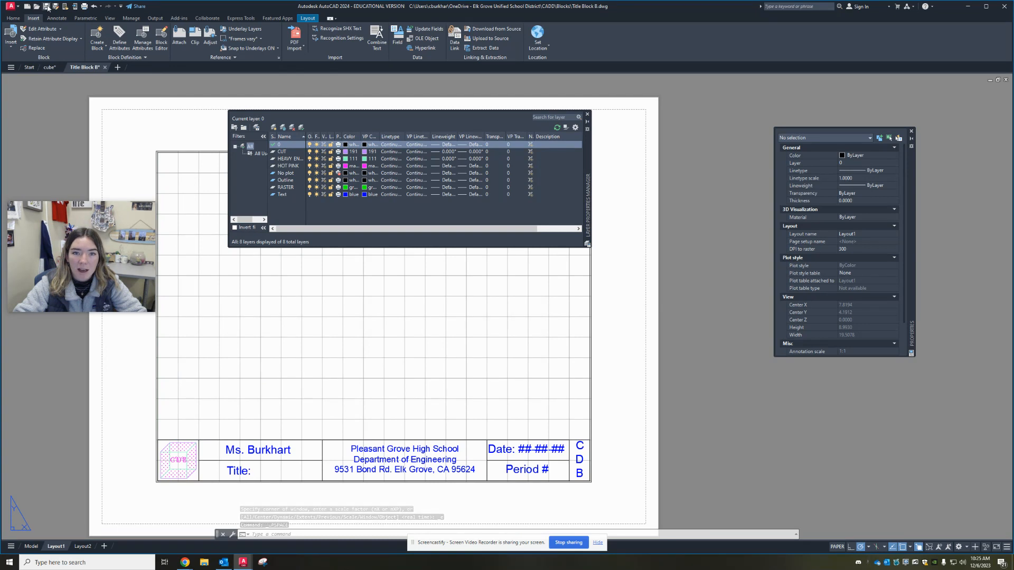
pyautogui.click(103, 68)
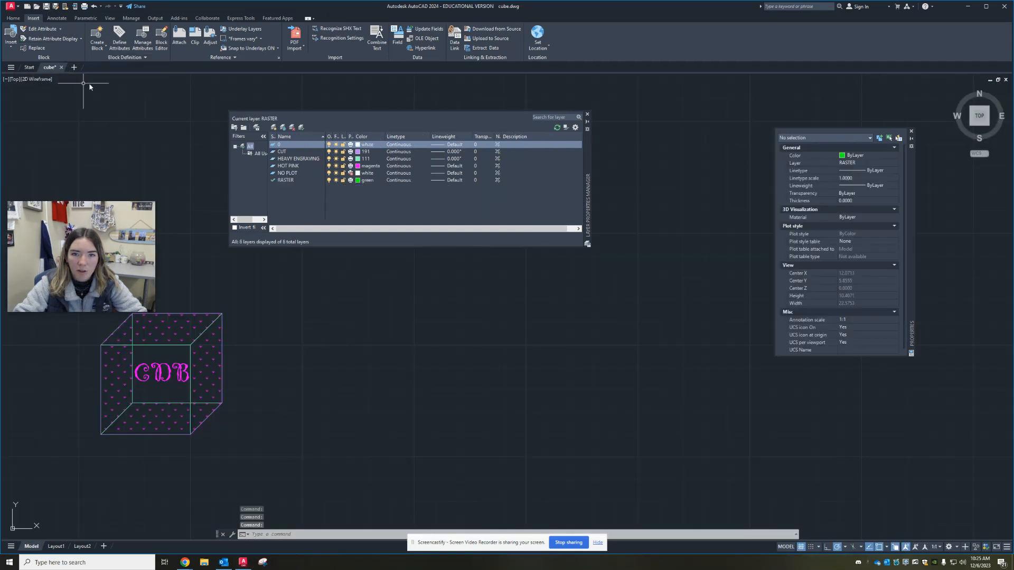
# Display Layout1 of the cube drawing and close the Layer Properties Manager and Properties palettes.
pyautogui.scroll(-4, 396, 403)
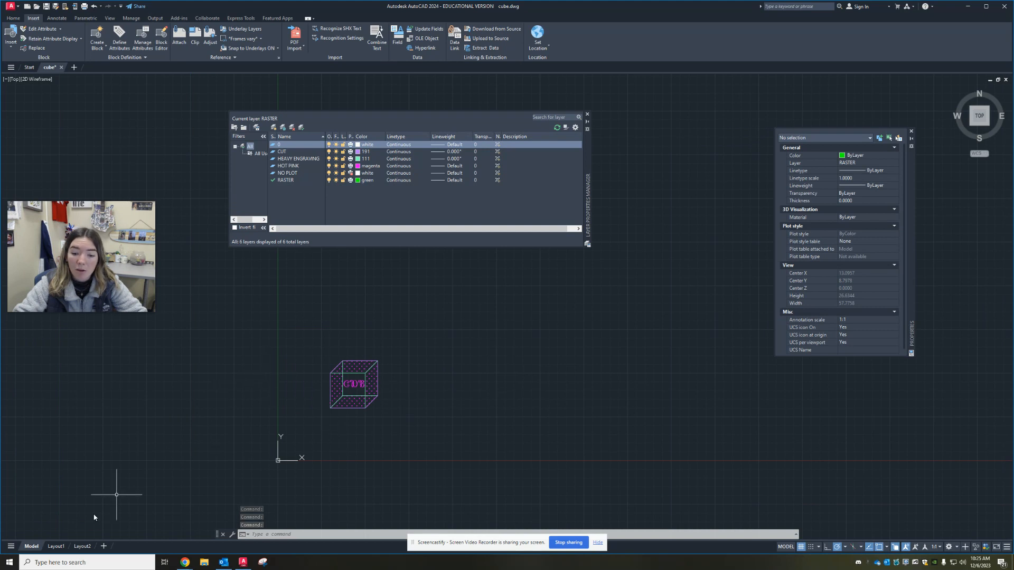
pyautogui.click(57, 549)
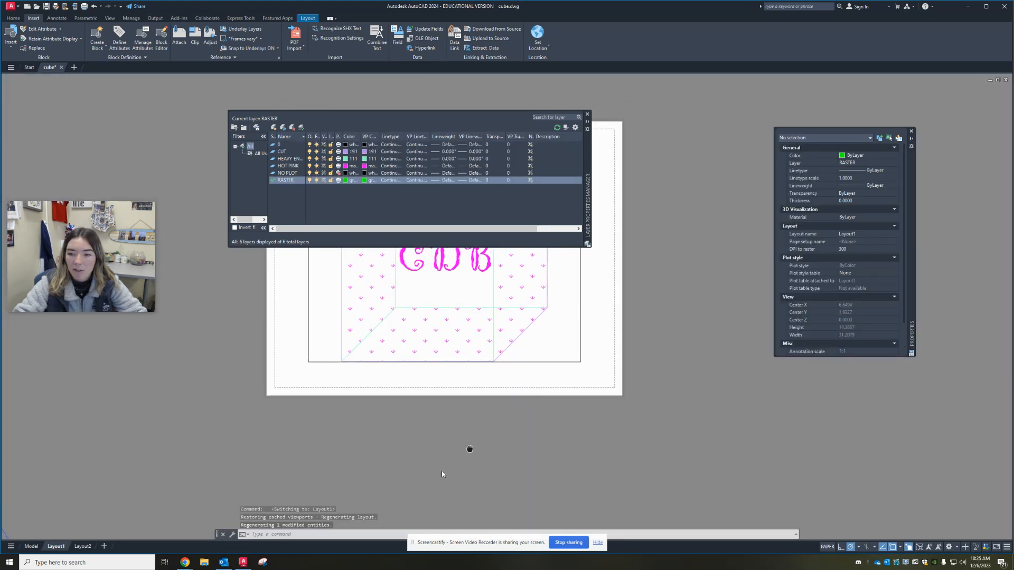
pyautogui.click(588, 114)
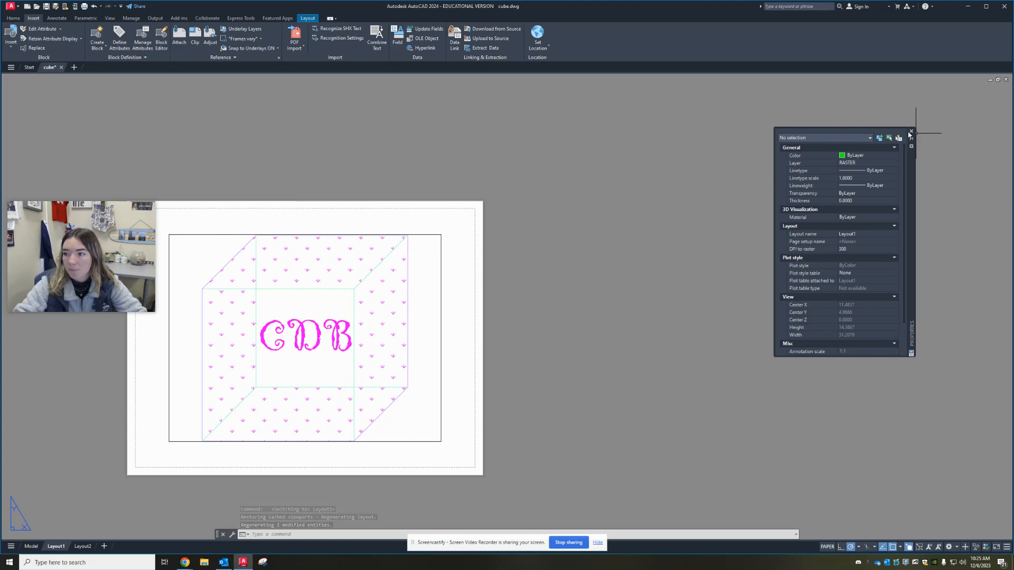
pyautogui.click(912, 132)
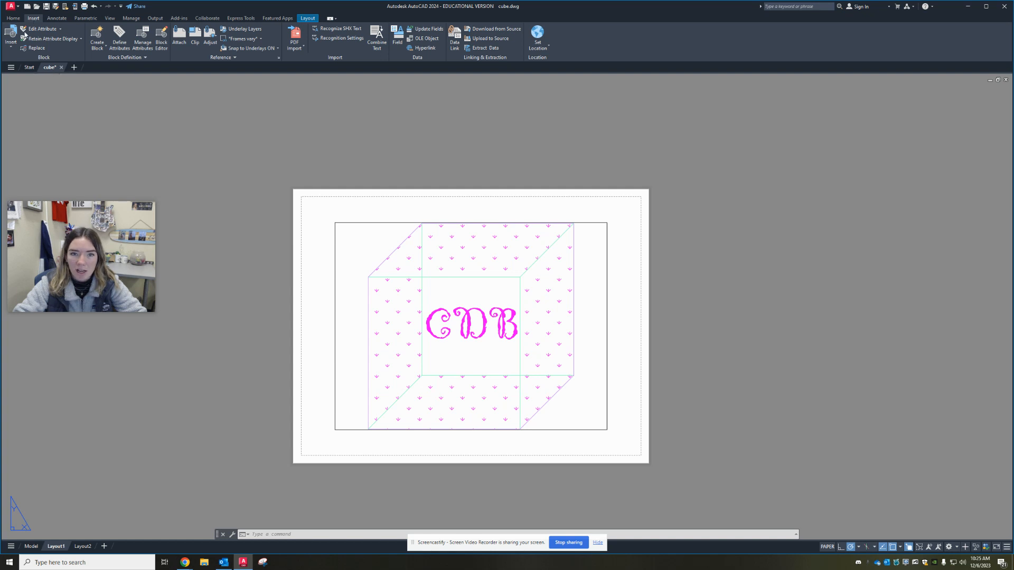
# Load the Title Block B.dwg file from the CADD folder's Blocks subfolder as the block library.
pyautogui.click(9, 45)
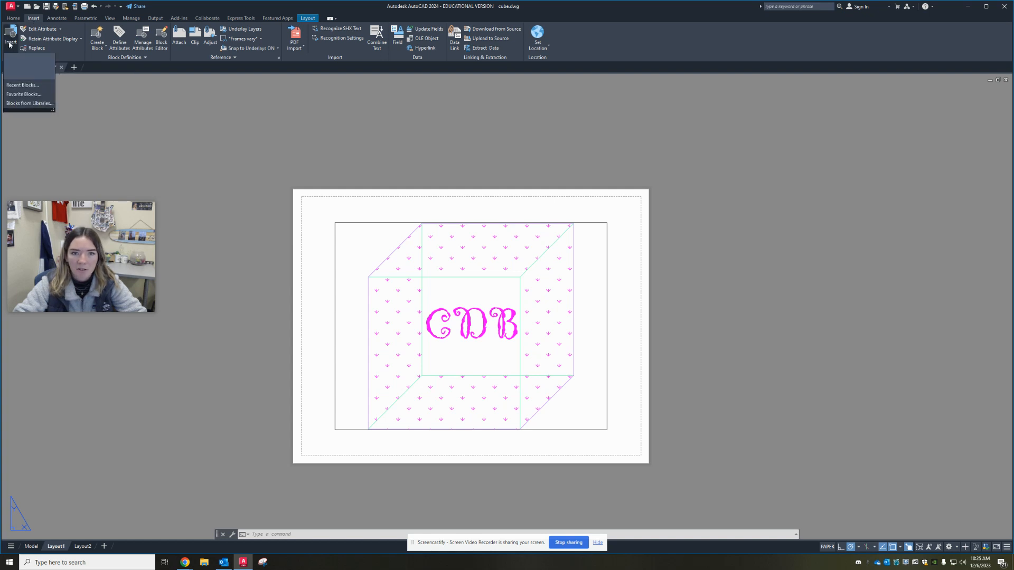
pyautogui.click(35, 109)
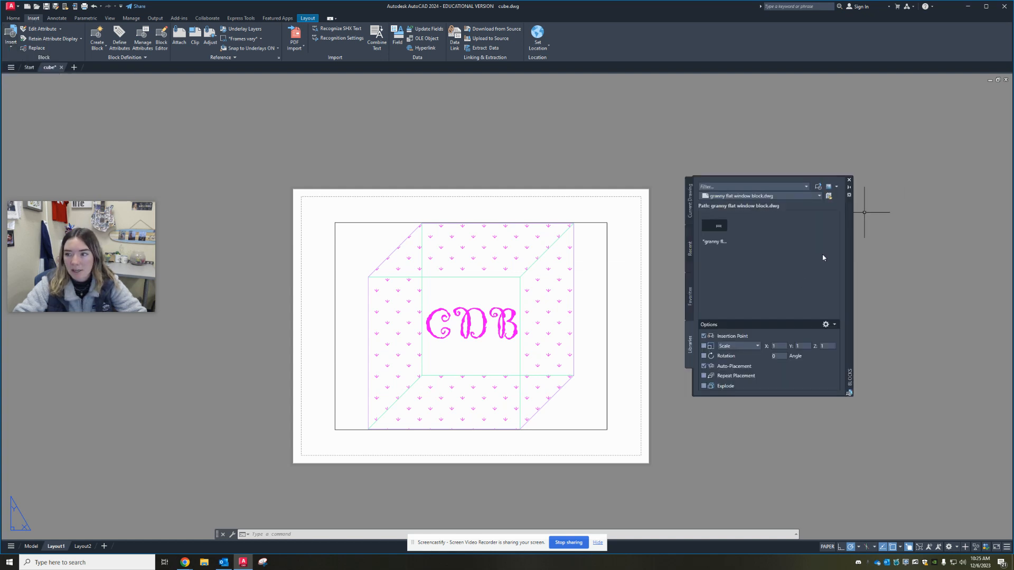
pyautogui.click(801, 197)
pyautogui.click(744, 226)
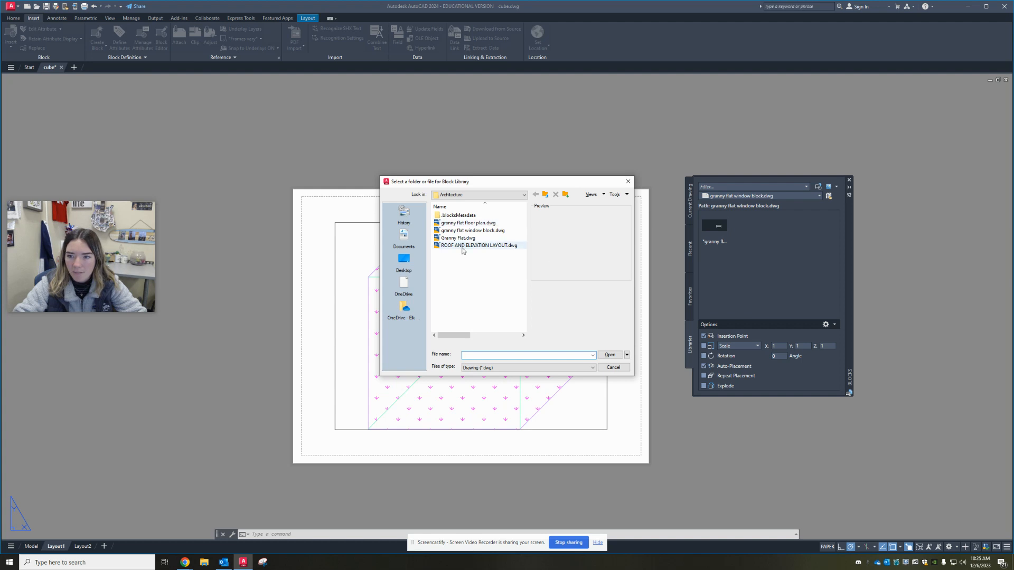
pyautogui.click(502, 195)
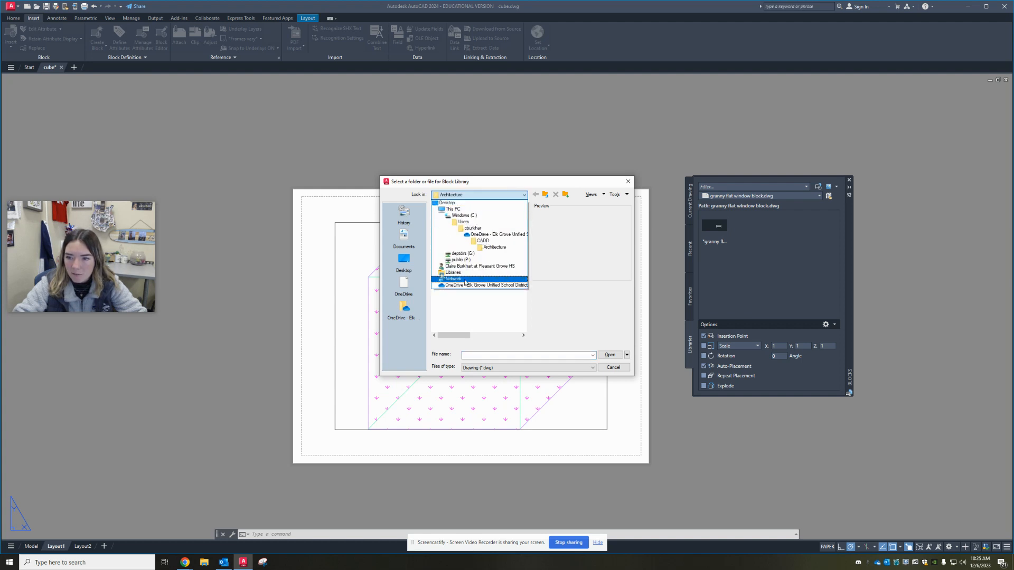
pyautogui.click(470, 285)
pyautogui.doubleClick(451, 238)
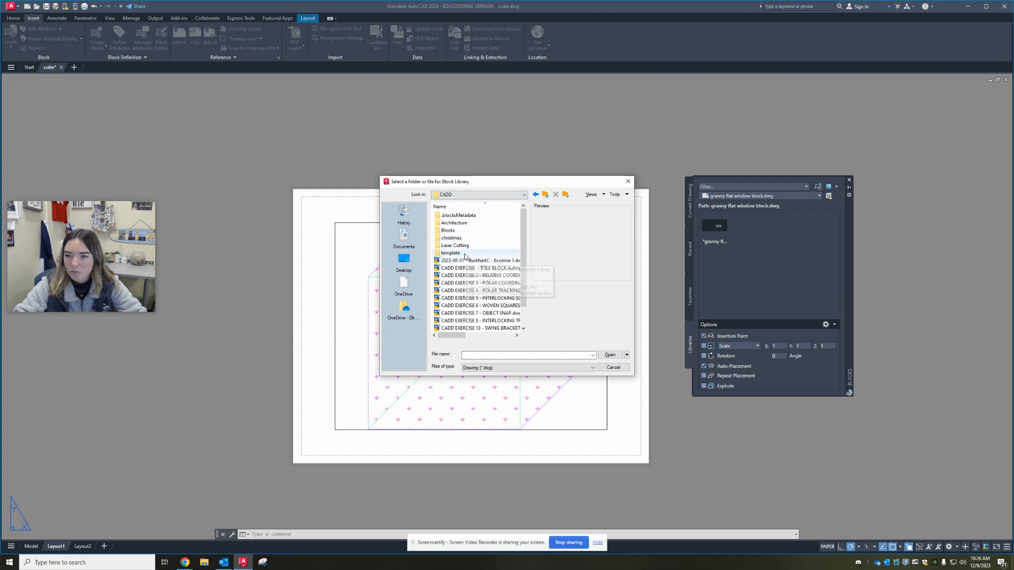
pyautogui.doubleClick(465, 230)
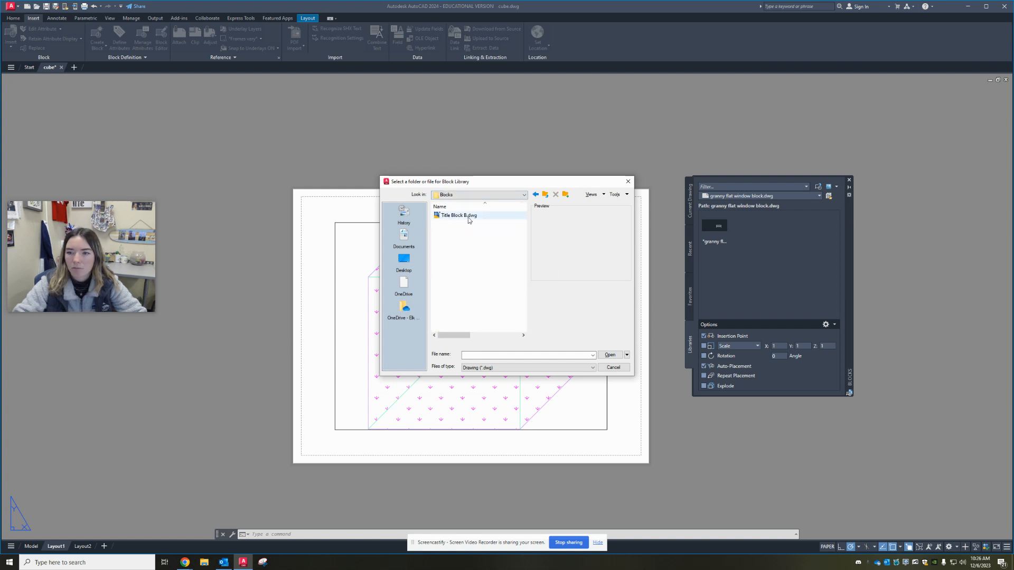
pyautogui.click(460, 216)
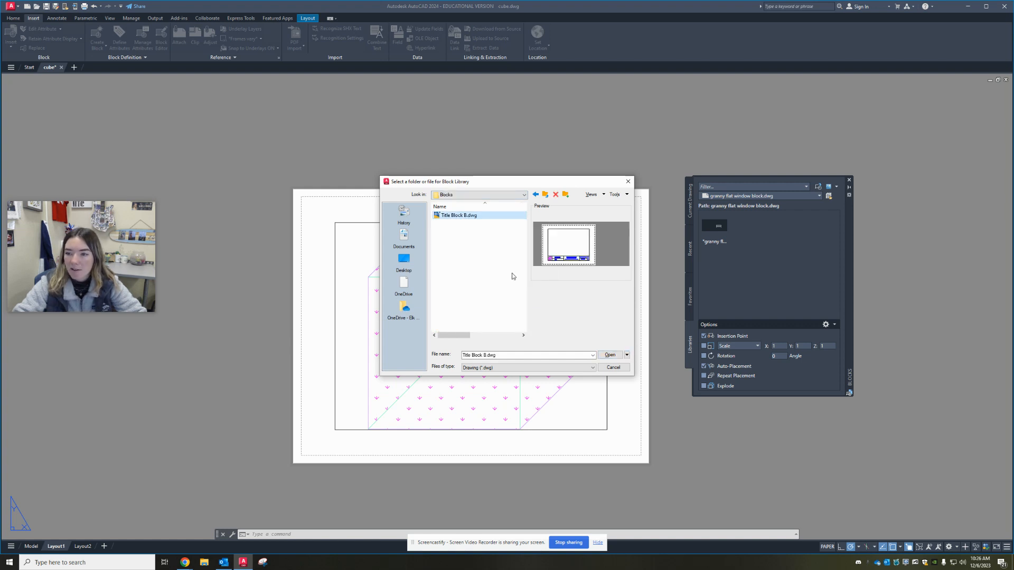
pyautogui.click(607, 355)
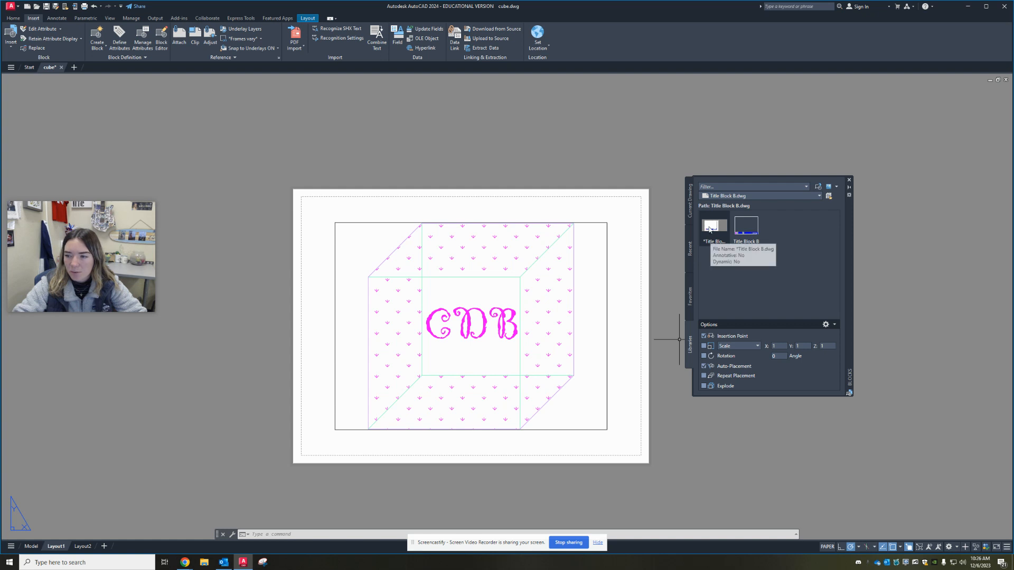
# Insert the Title Block B block on Layout1 with its insertion point at 0,0.
pyautogui.moveTo(712, 237)
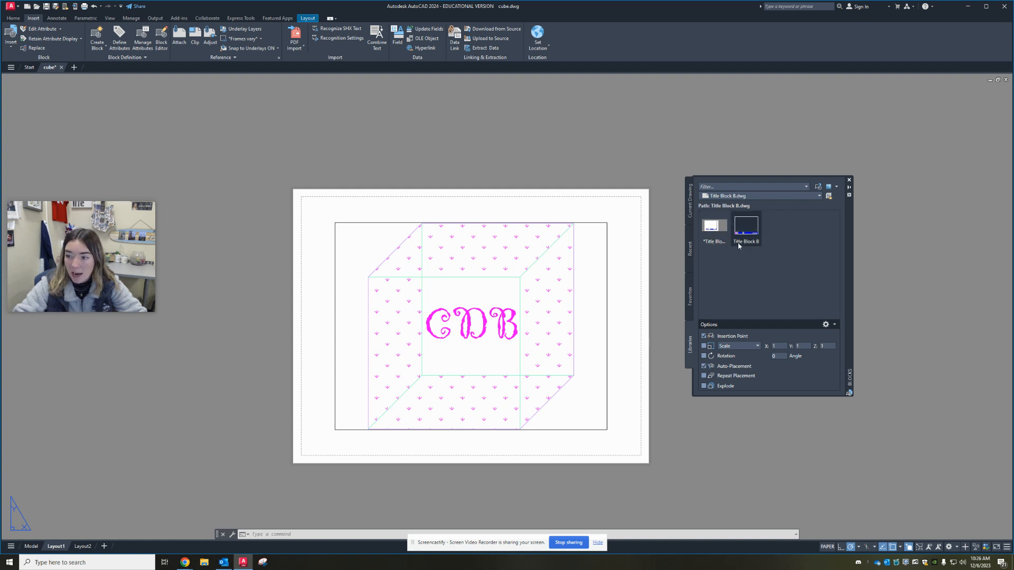
pyautogui.moveTo(759, 249)
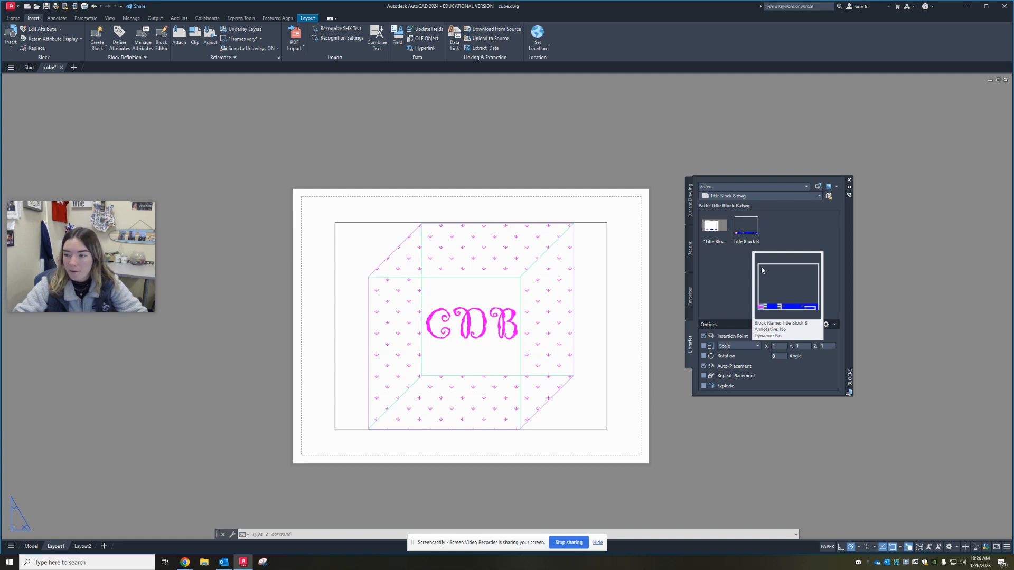
pyautogui.click(746, 227)
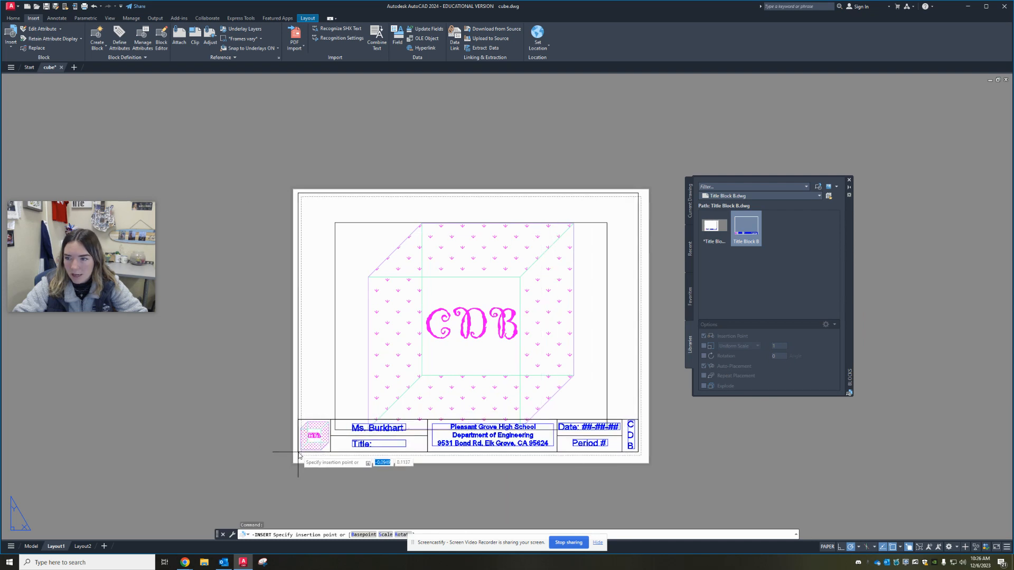
pyautogui.write('0')
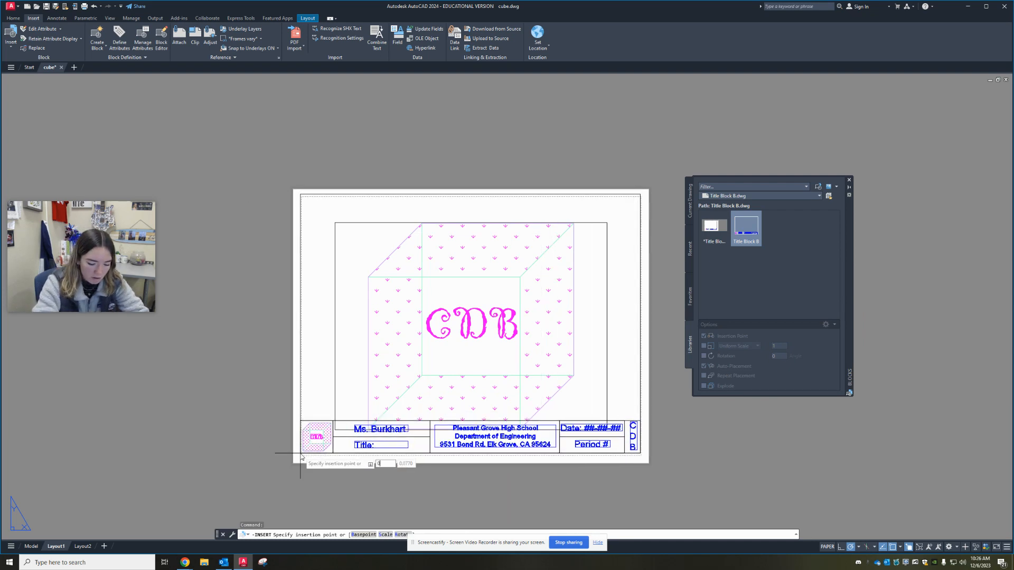
pyautogui.write(',0')
pyautogui.press('Return')
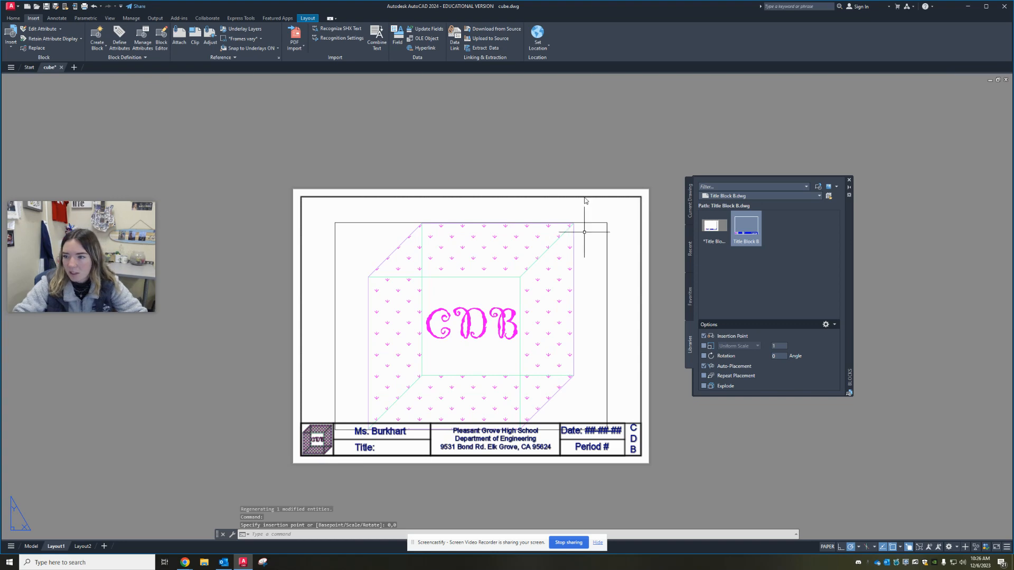
# Move the cube viewport straight up on the sheet so it sits clear above the title strip.
pyautogui.scroll(5, 584, 208)
pyautogui.scroll(-5, 369, 158)
pyautogui.scroll(5, 378, 203)
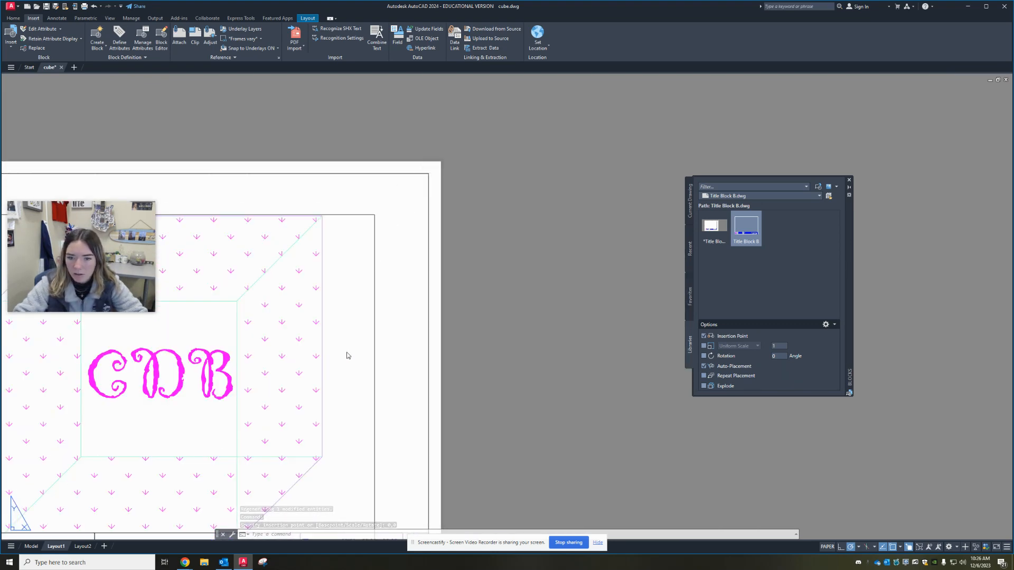
pyautogui.scroll(-7, 461, 280)
pyautogui.scroll(5, 430, 319)
pyautogui.moveTo(459, 322); pyautogui.dragTo(459, 316, button='middle')
pyautogui.press('Escape')
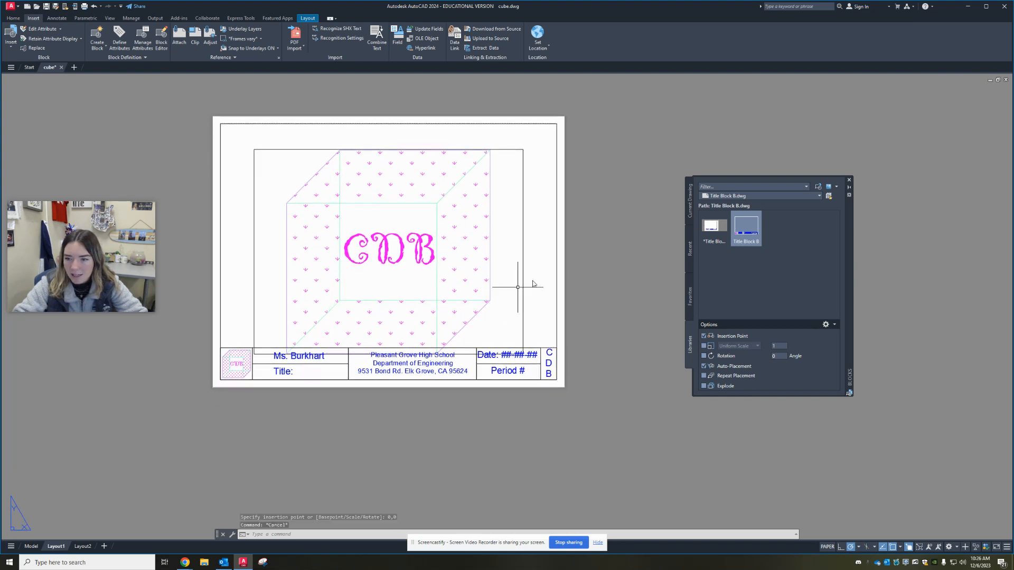
pyautogui.click(544, 265)
pyautogui.click(488, 276)
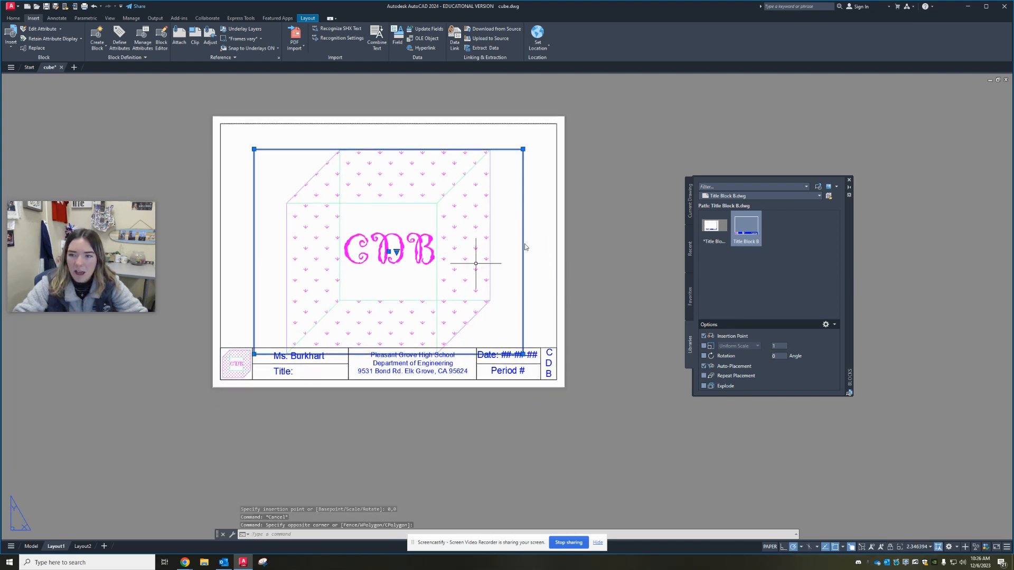
pyautogui.click(389, 253)
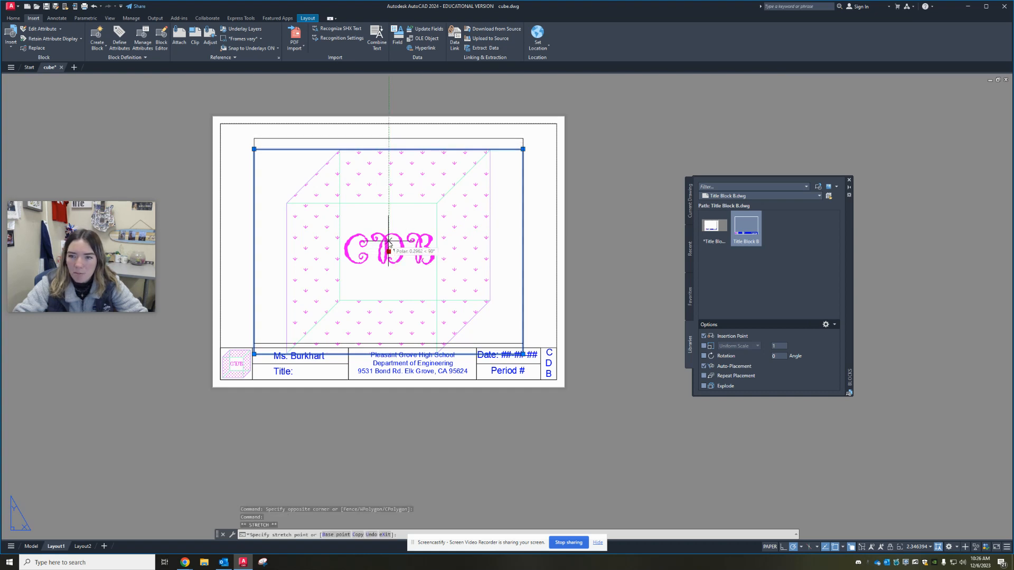
pyautogui.press('Escape')
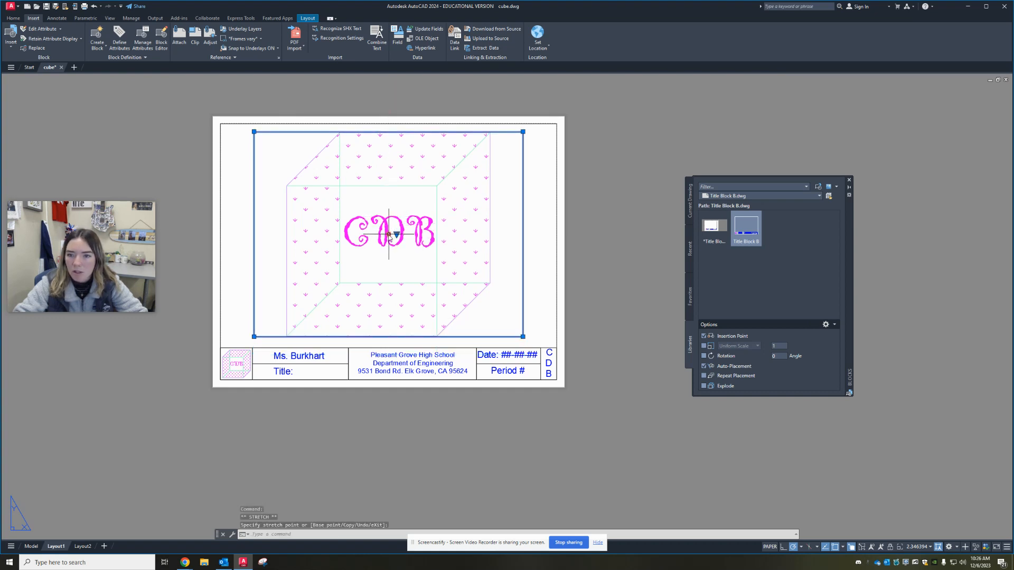
pyautogui.press('Escape')
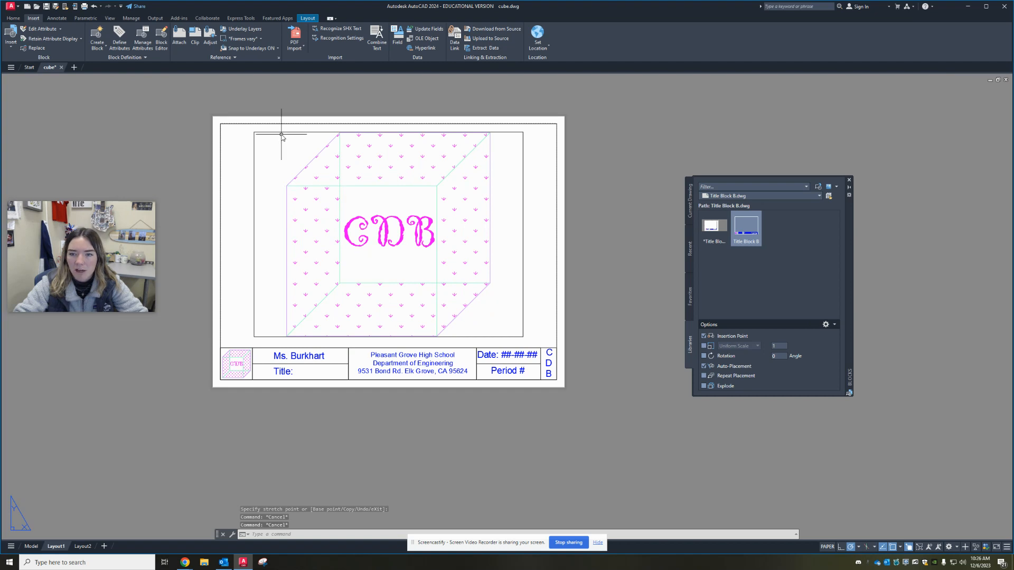
# Select the cube viewport and check which layer it is assigned to in its properties.
pyautogui.click(16, 19)
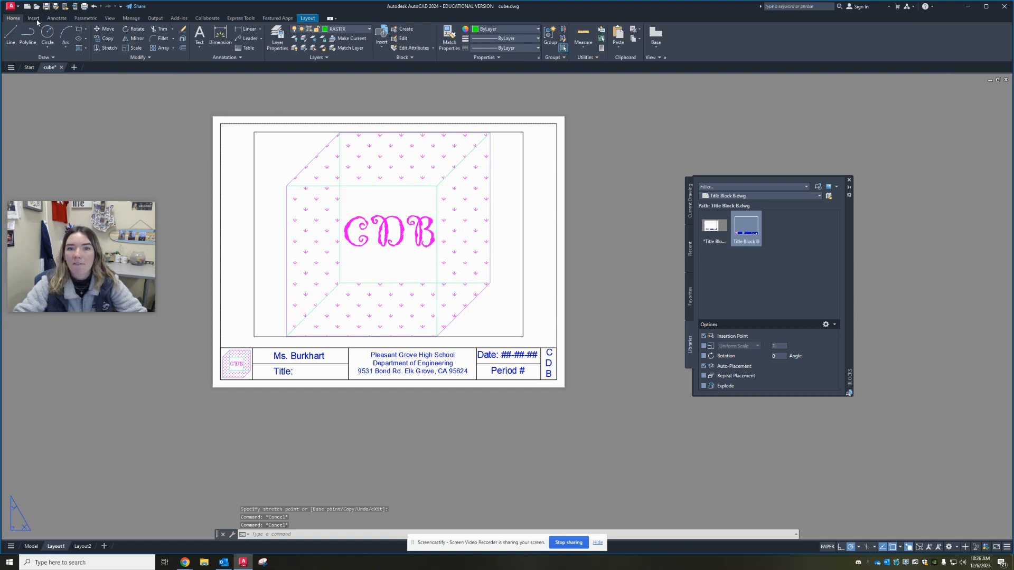
pyautogui.click(254, 132)
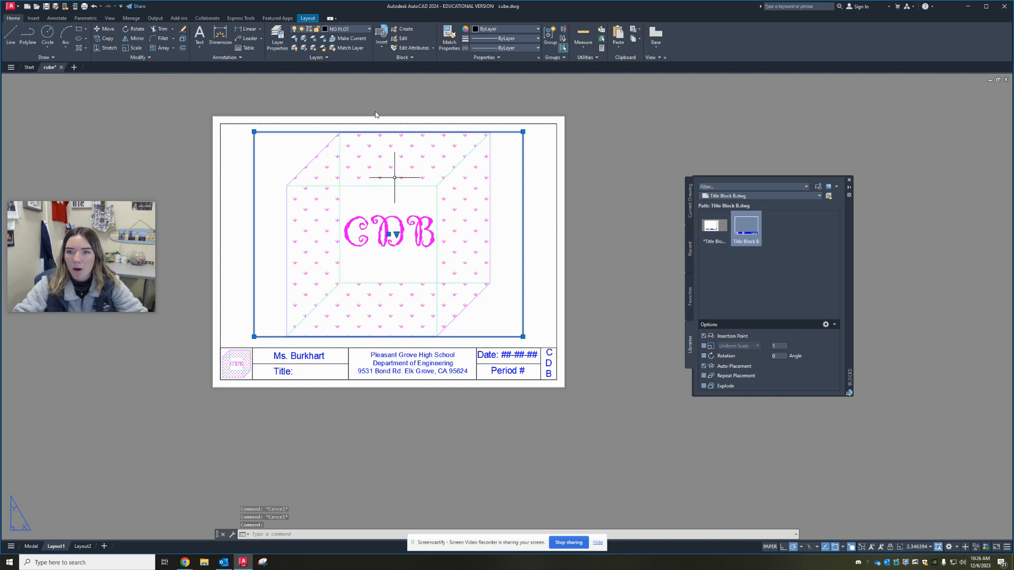
pyautogui.rightClick(294, 95)
pyautogui.click(315, 323)
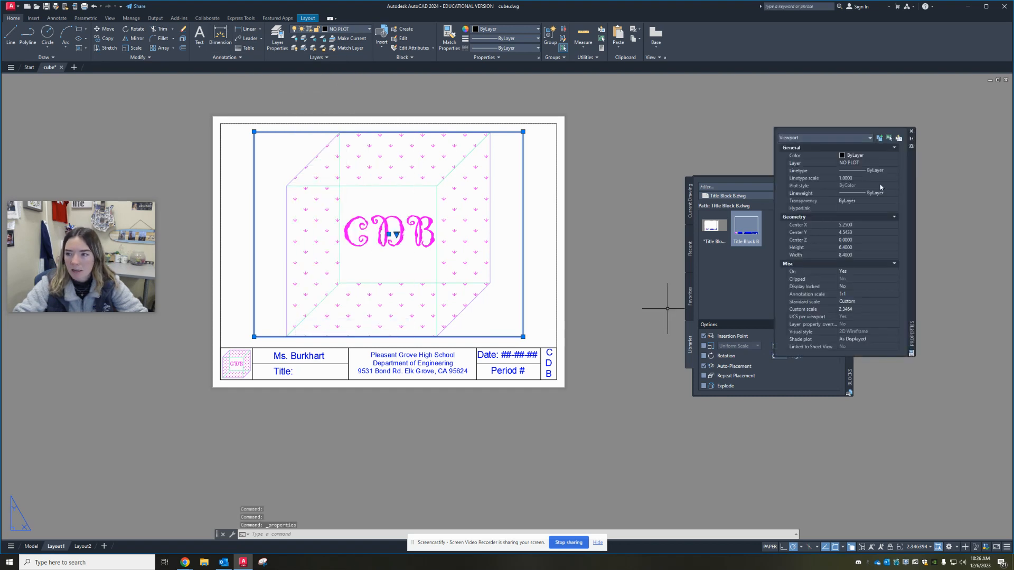
pyautogui.moveTo(915, 185); pyautogui.dragTo(998, 157)
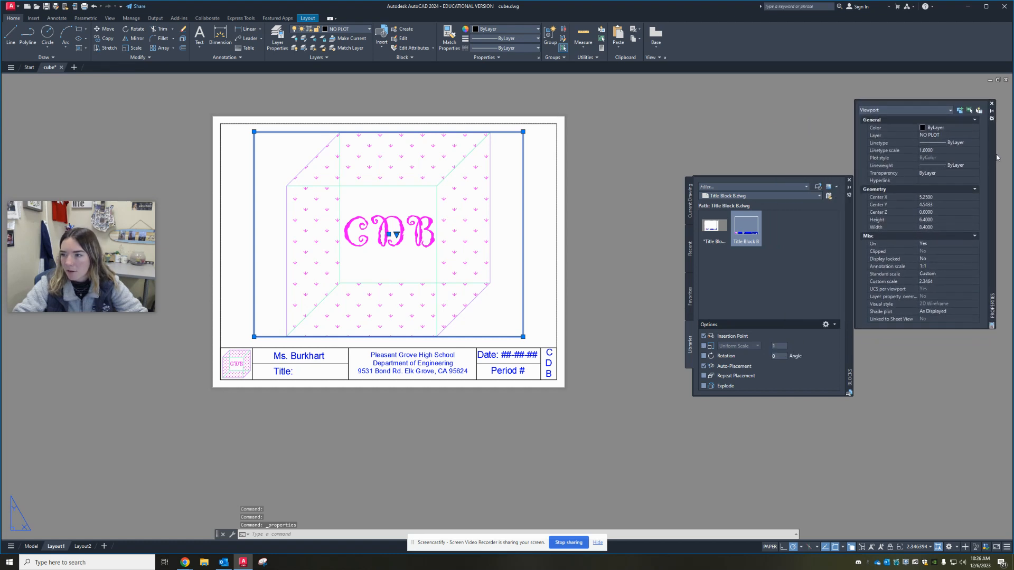
pyautogui.click(924, 136)
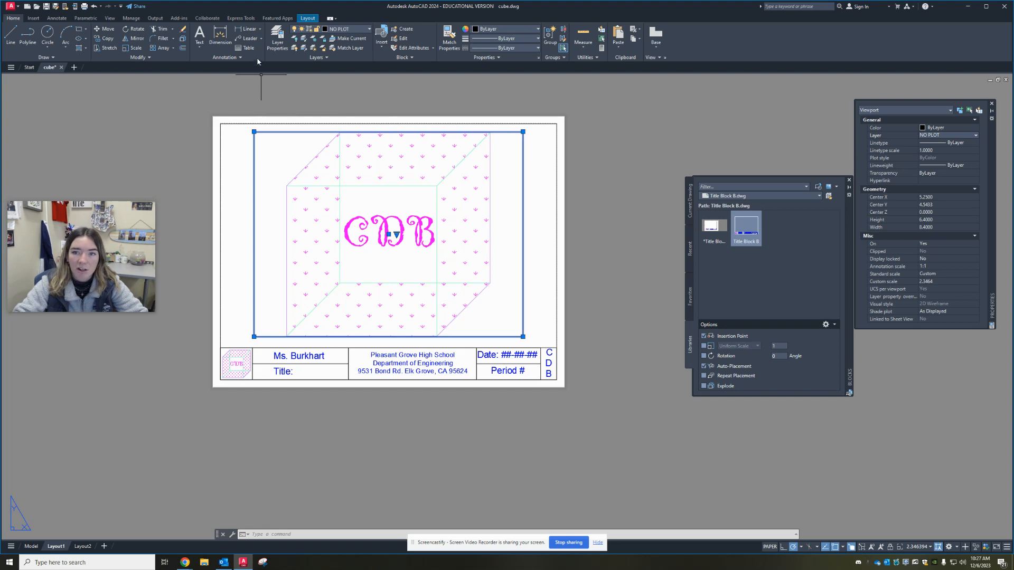
# Check the plot setting of the NO PLOT layer in the Layer Properties Manager and close the manager.
pyautogui.click(278, 39)
pyautogui.moveTo(588, 154); pyautogui.dragTo(927, 409)
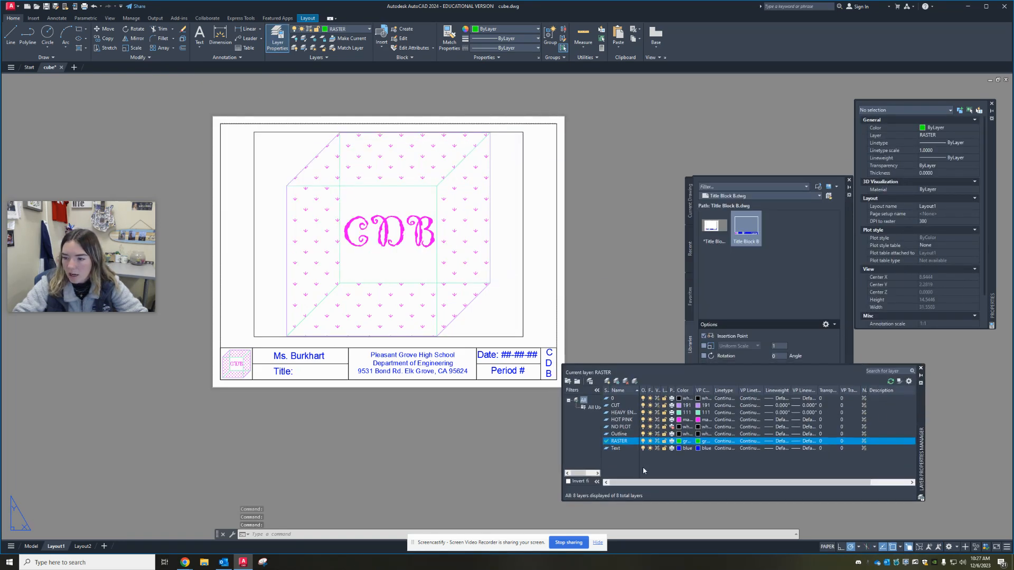
pyautogui.click(624, 427)
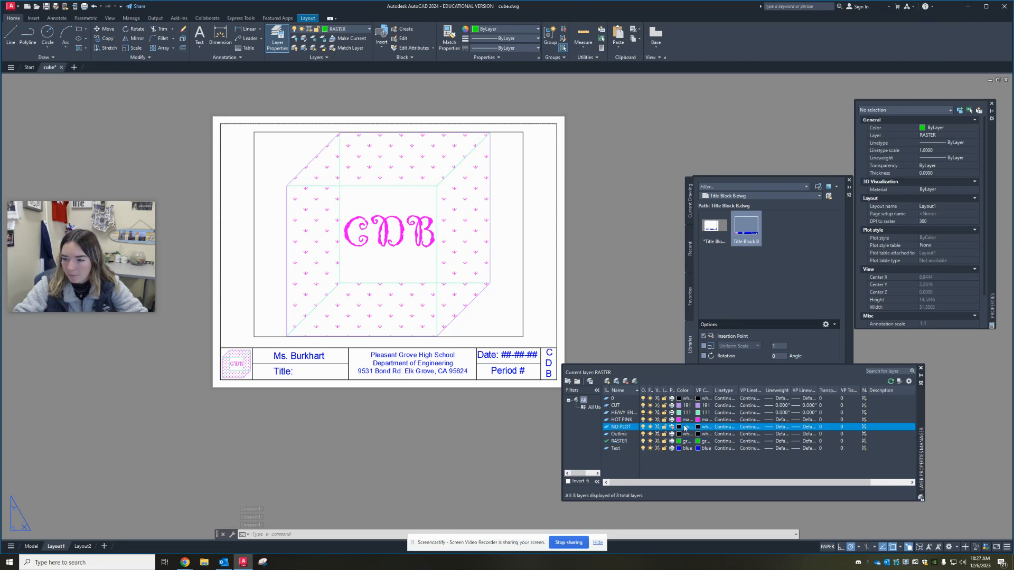
pyautogui.click(661, 362)
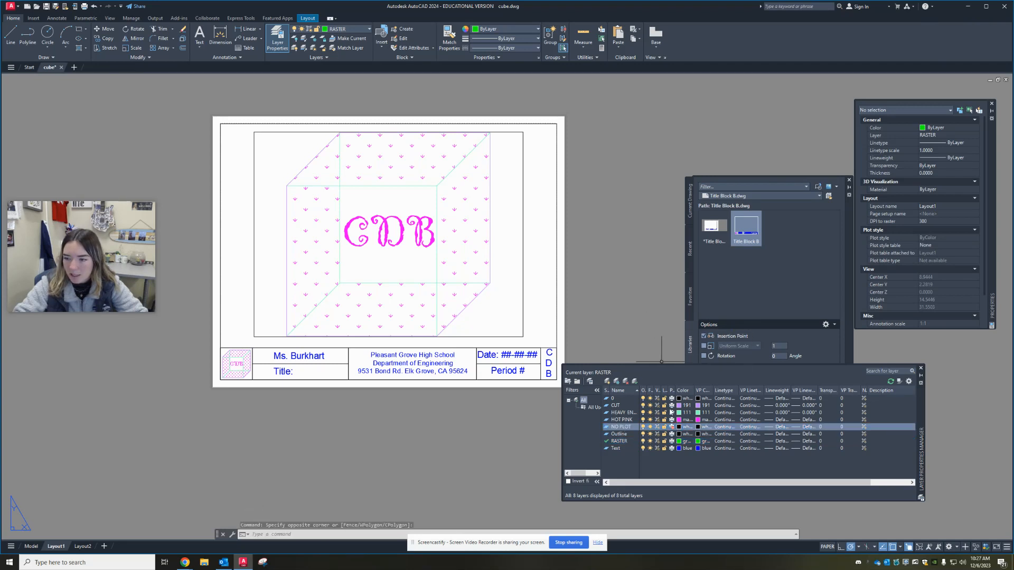
pyautogui.click(921, 369)
# Open the title block inserted on Layout1 in the Block Editor.
pyautogui.moveTo(562, 286); pyautogui.dragTo(550, 292, button='middle')
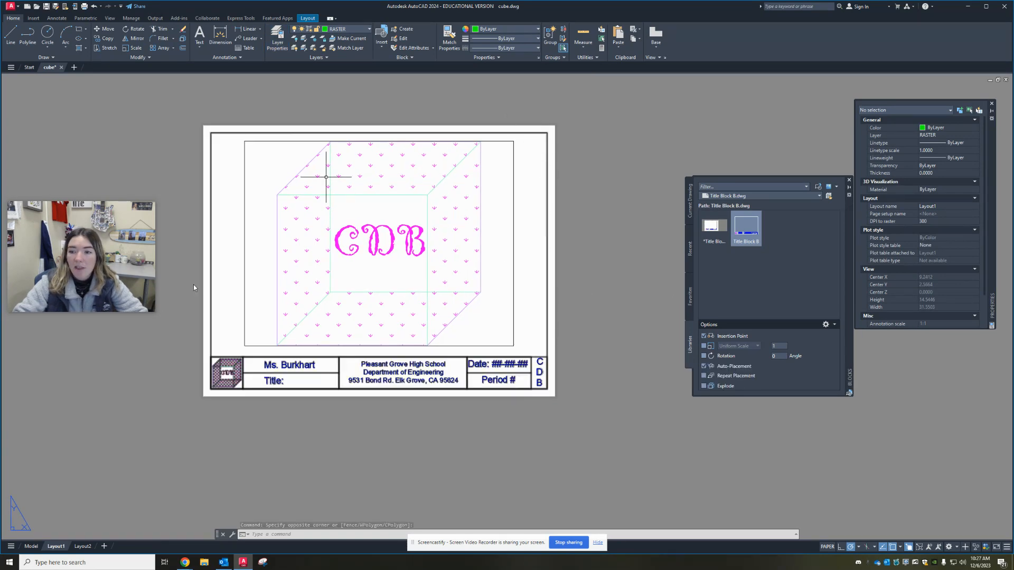
pyautogui.press('Escape')
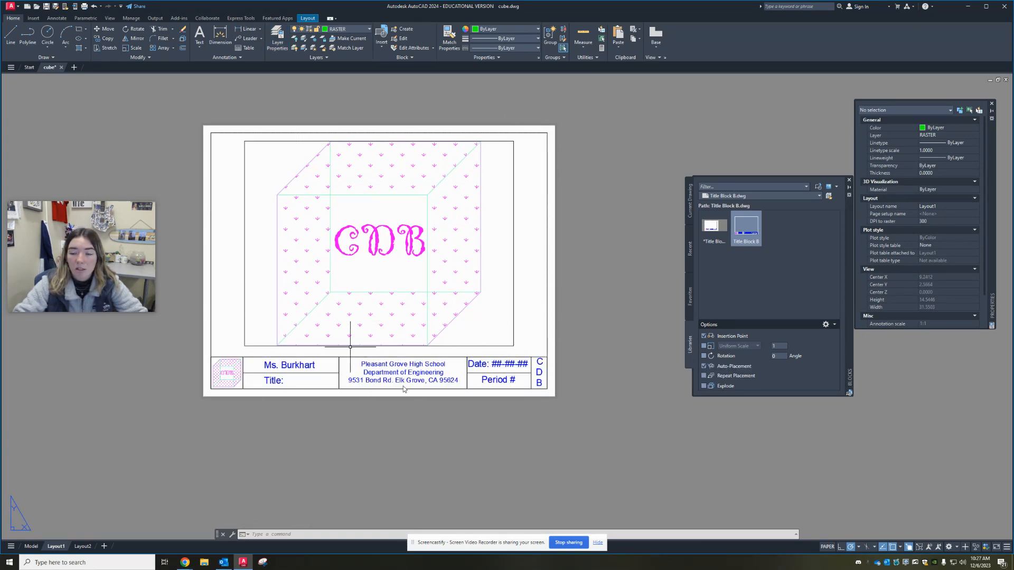
pyautogui.scroll(4, 285, 393)
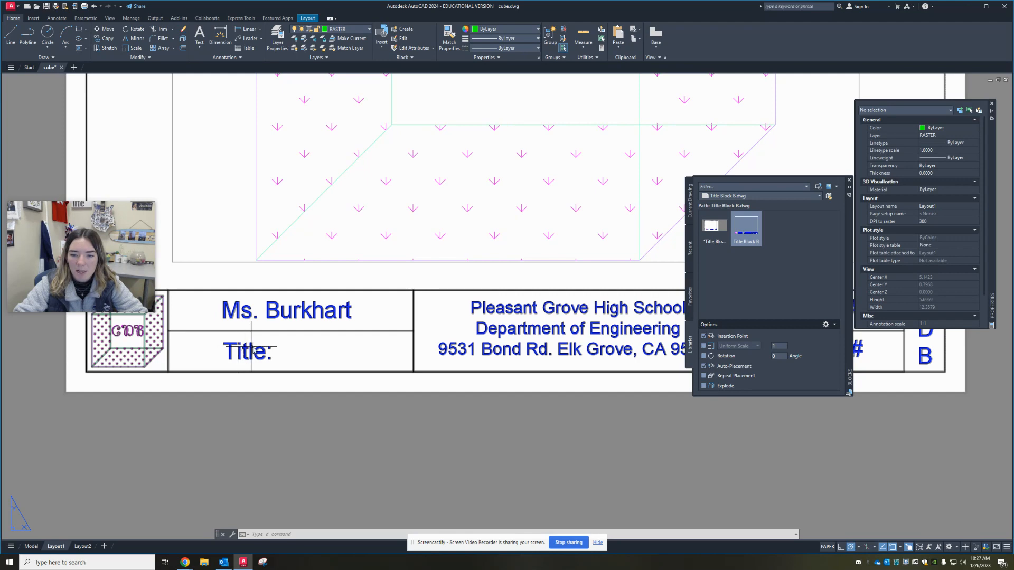
pyautogui.scroll(-4, 254, 350)
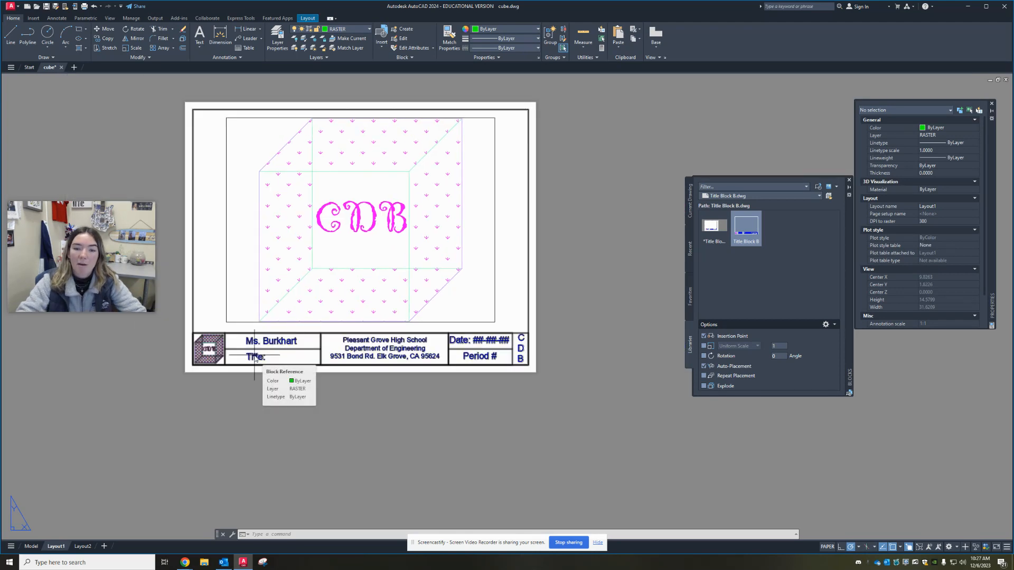
pyautogui.click(254, 357)
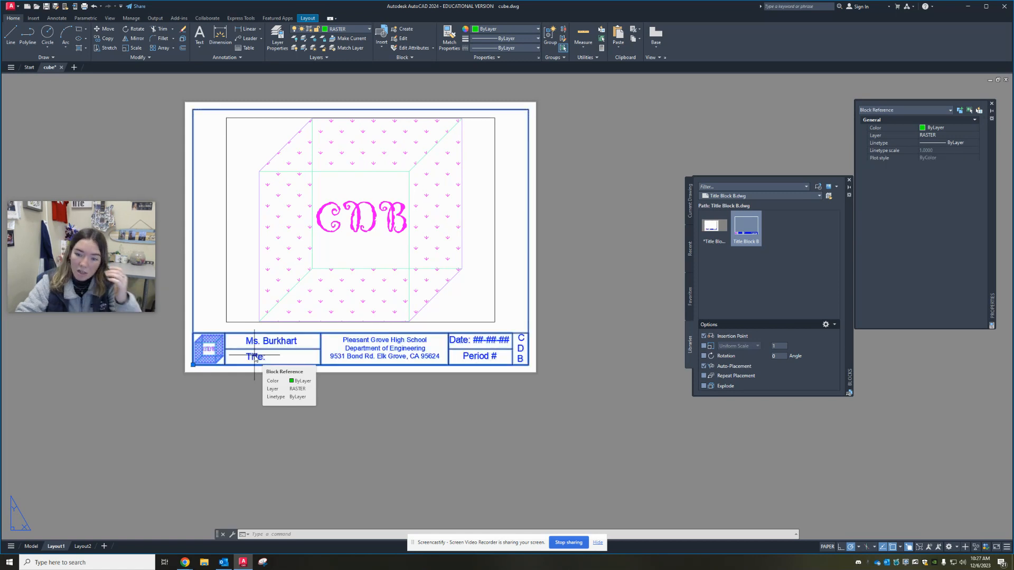
pyautogui.rightClick(255, 357)
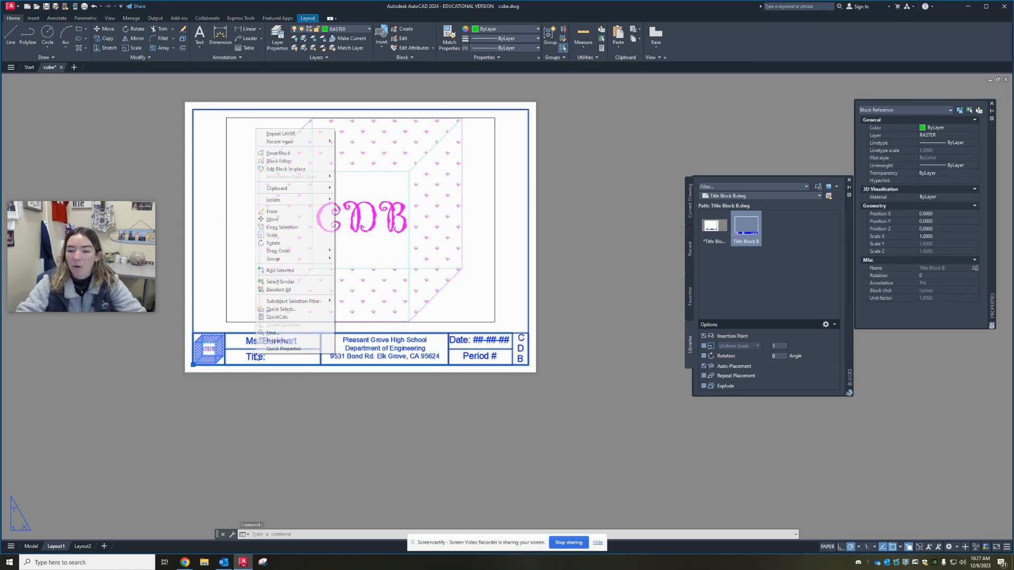
pyautogui.click(288, 162)
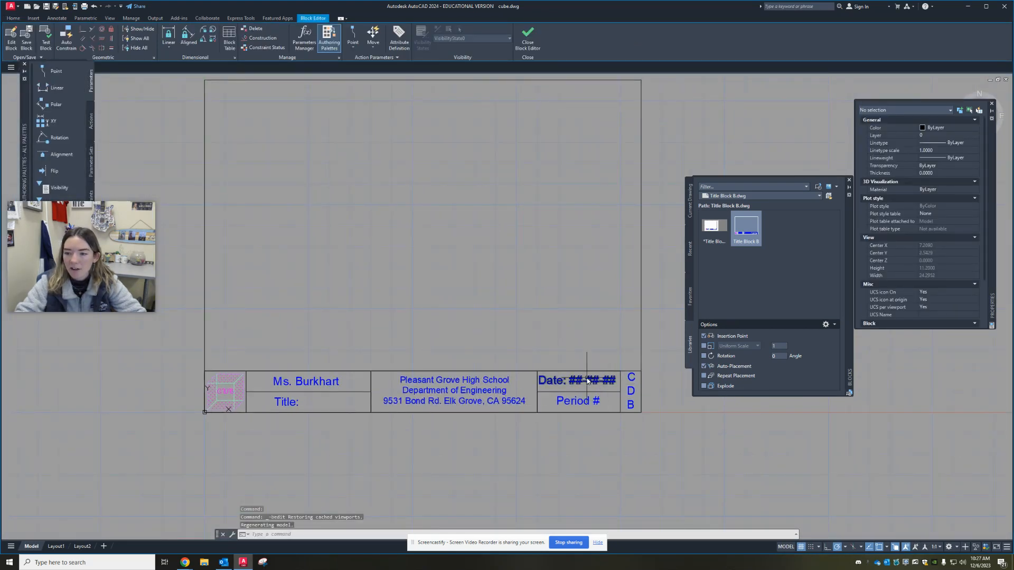
# Replace the placeholder in the title block's date field so it reads "Date: 12-06-23".
pyautogui.doubleClick(591, 386)
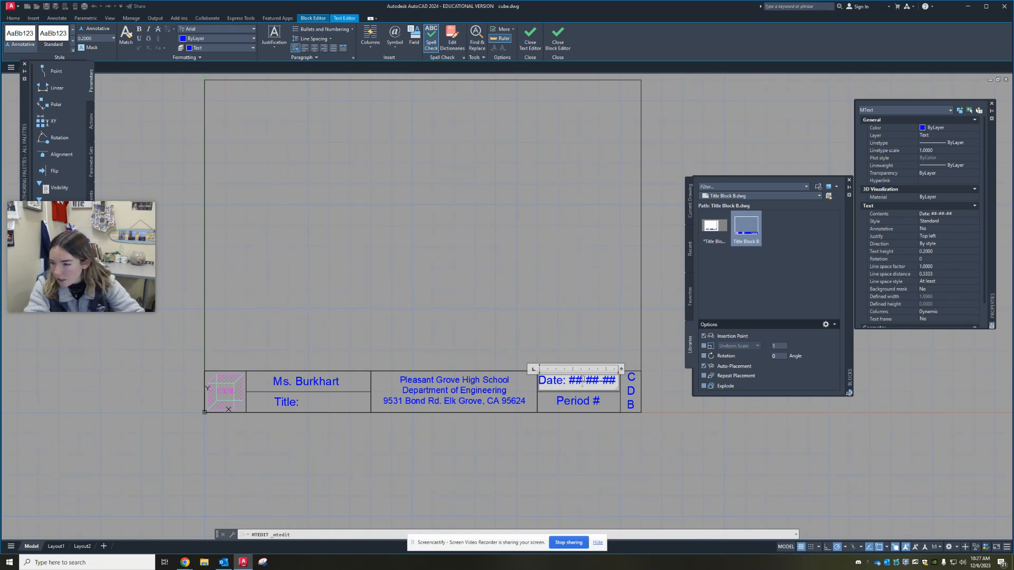
pyautogui.write('12')
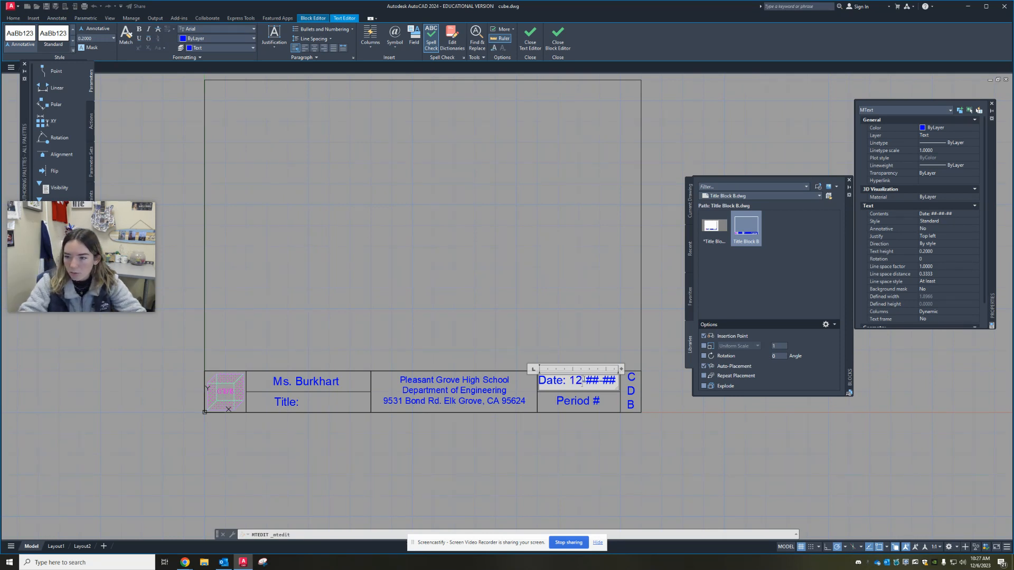
pyautogui.press('BackSpace')
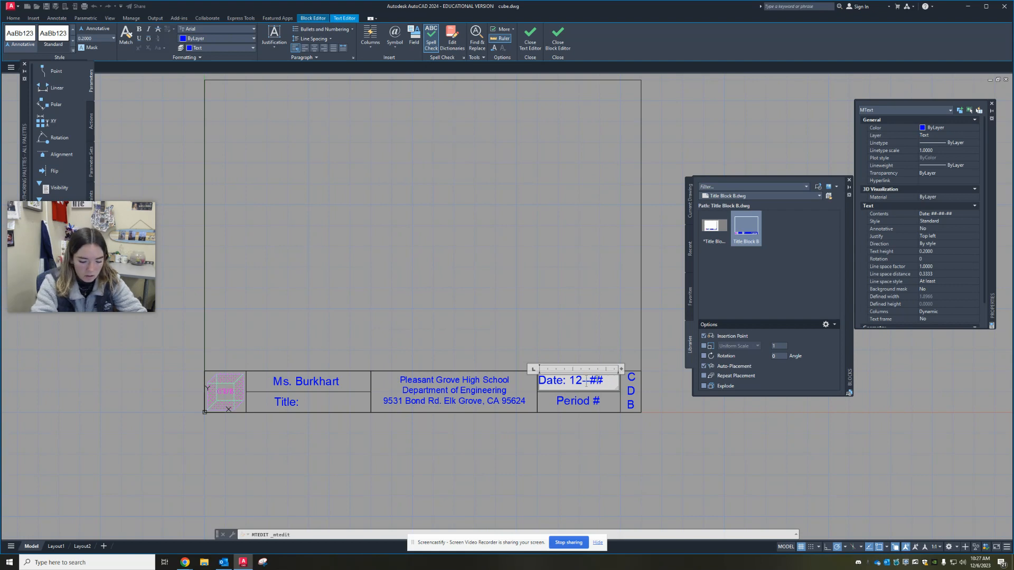
pyautogui.write('06-')
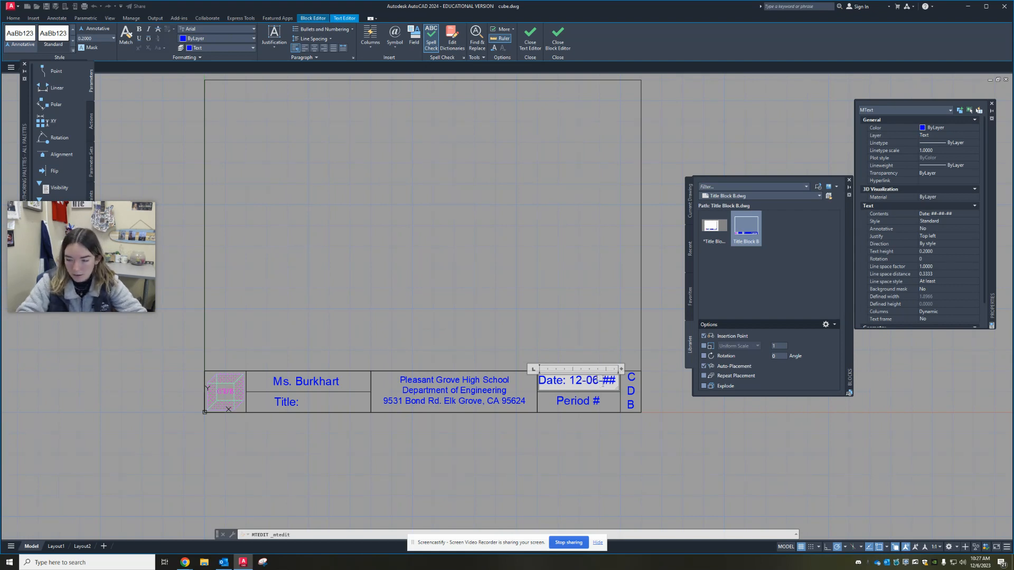
pyautogui.write('23')
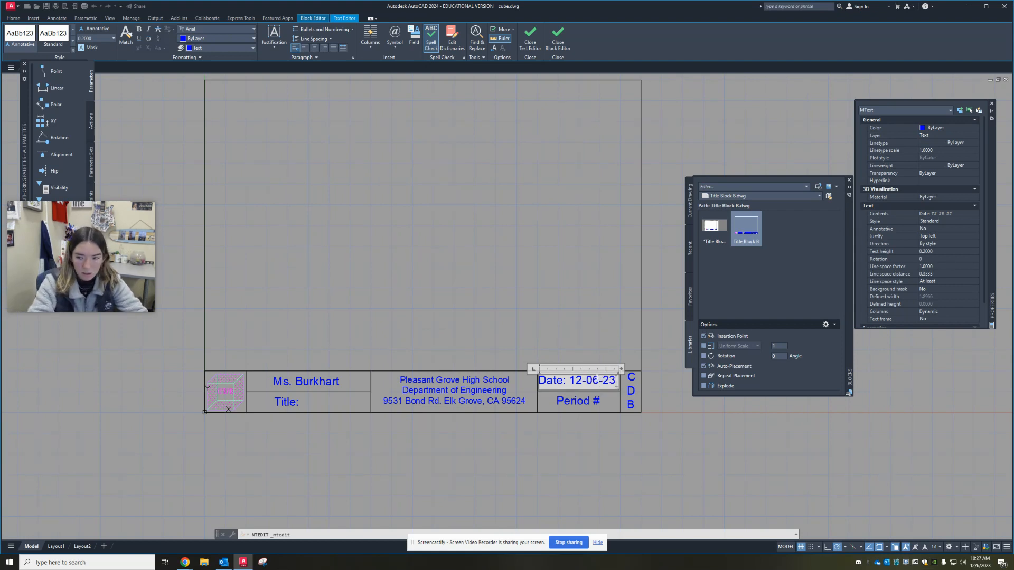
pyautogui.click(516, 364)
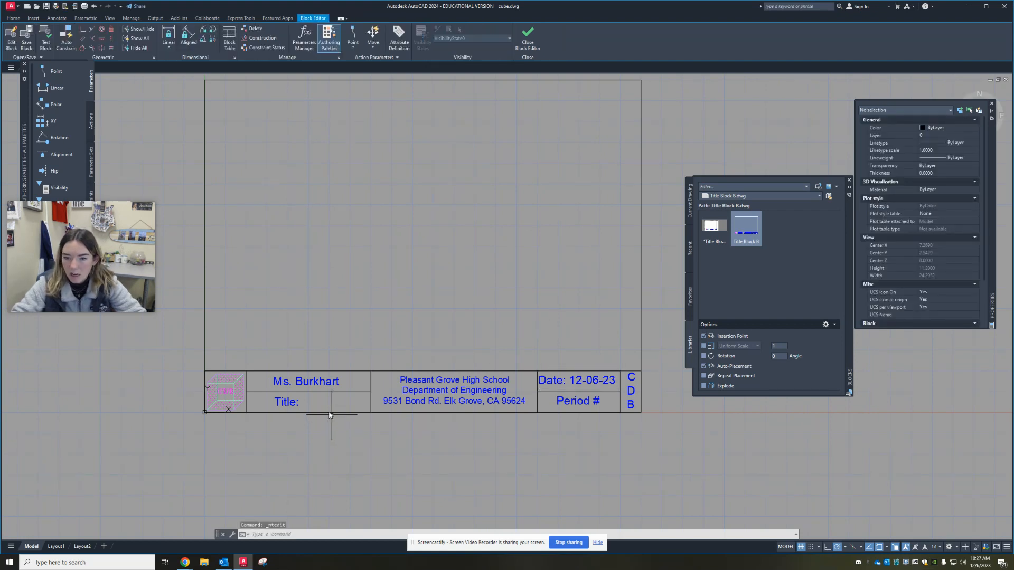
# Complete the title field of the title block so it reads "Title: Logo".
pyautogui.click(286, 406)
pyautogui.doubleClick(286, 404)
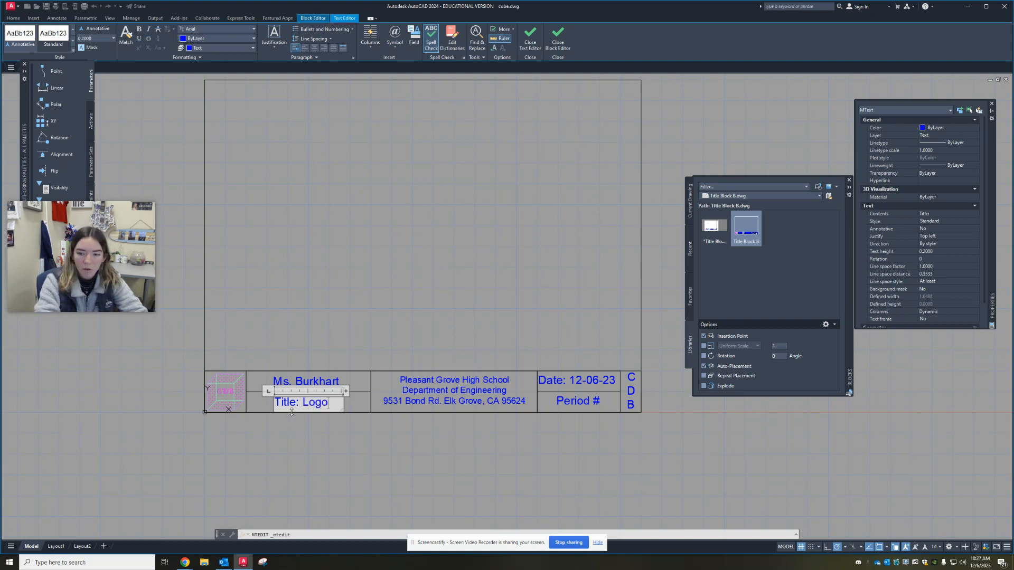
pyautogui.click(311, 454)
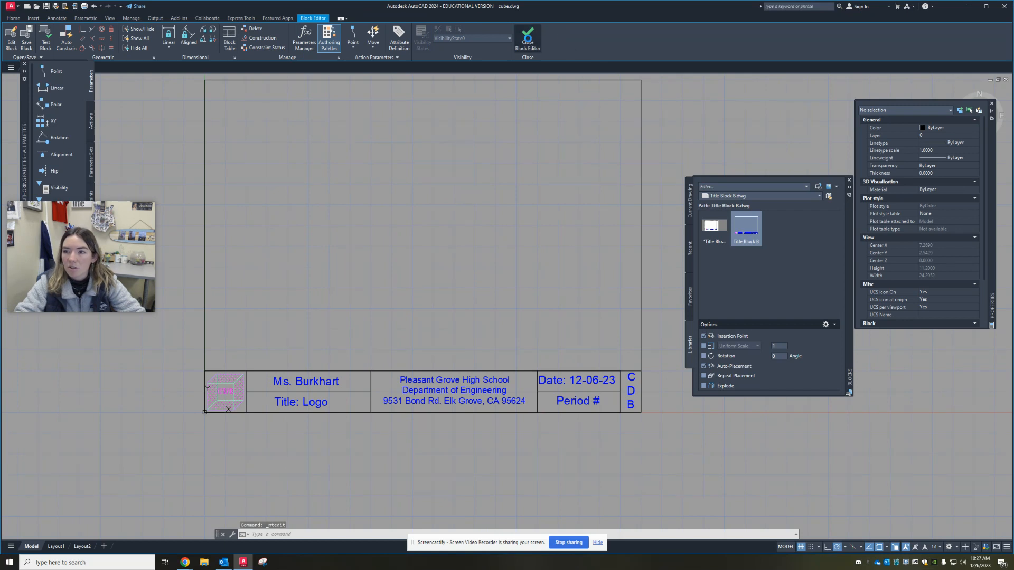
# Close the Block Editor with the changes saved to Title Block B, and save the cube drawing.
pyautogui.click(527, 38)
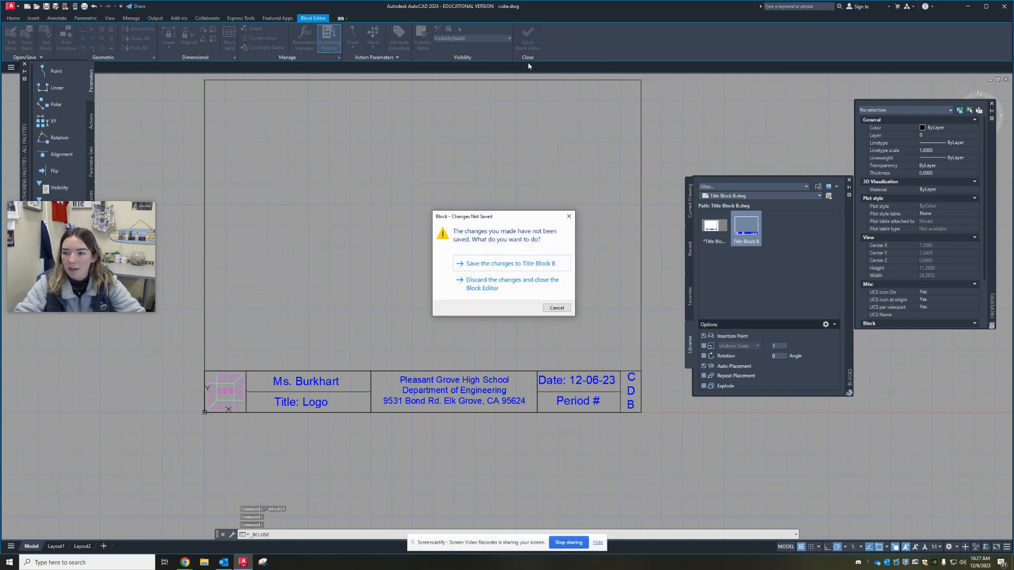
pyautogui.click(502, 264)
pyautogui.scroll(4, 292, 372)
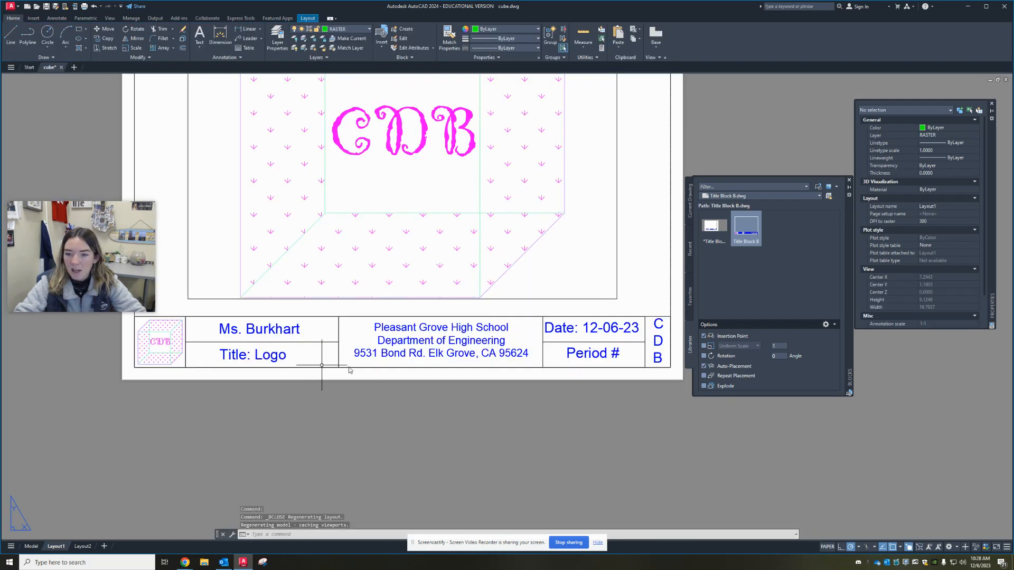
pyautogui.scroll(-3, 369, 433)
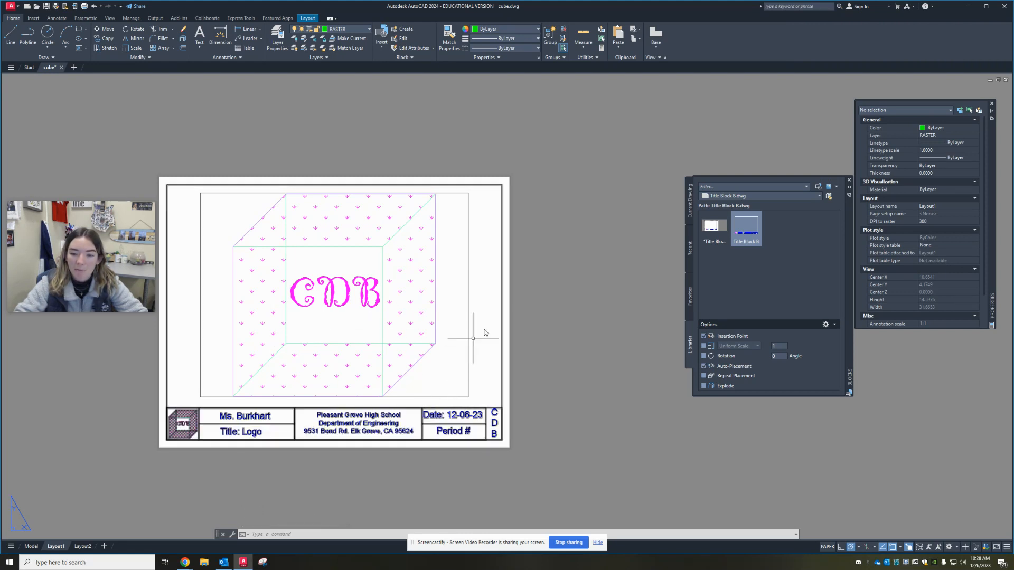
pyautogui.moveTo(473, 338); pyautogui.dragTo(576, 347, button='middle')
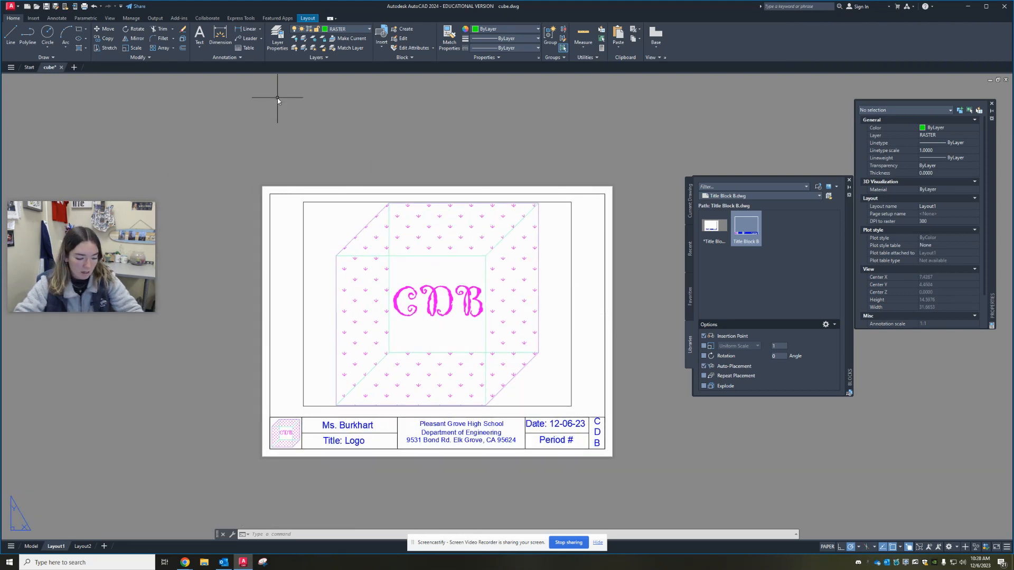
pyautogui.hotkey('ctrl', 's')
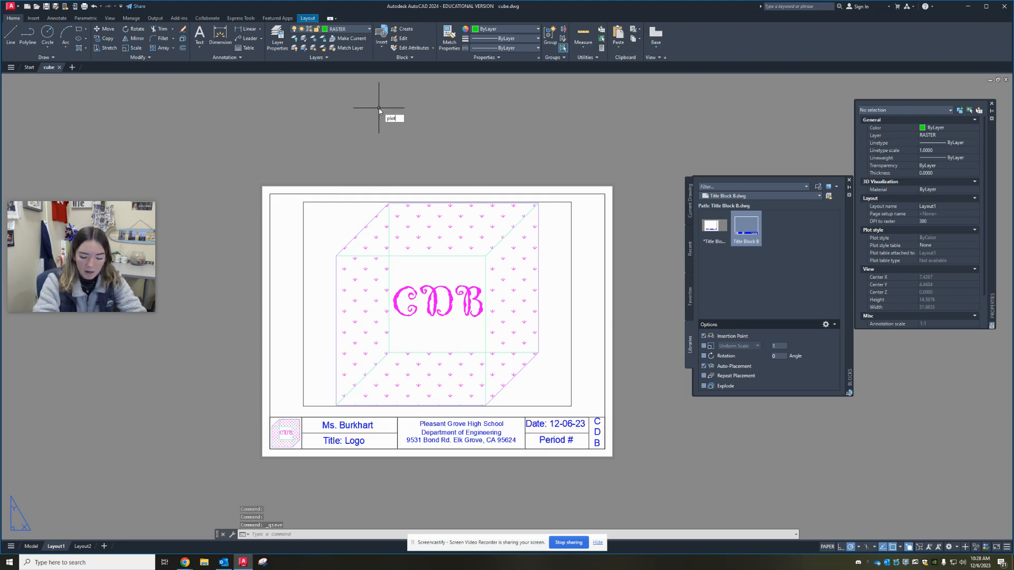
# Set up a plot of Layout1 with the DWG To PDF.pc3 plotter and ANSI full bleed A (8.50 x 11.00 Inches) paper.
pyautogui.press('Return')
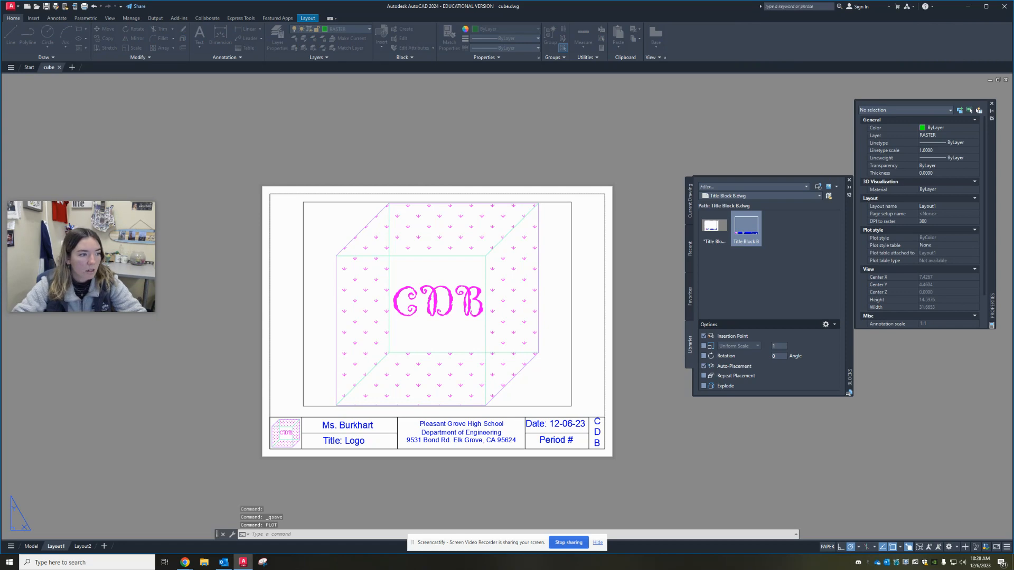
pyautogui.moveTo(539, 128); pyautogui.dragTo(480, 146)
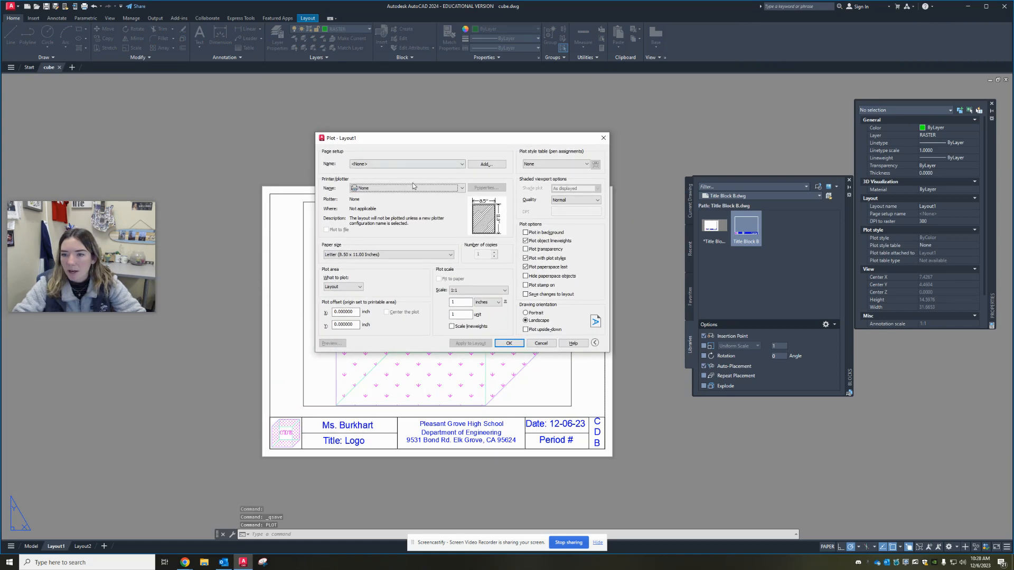
pyautogui.click(412, 189)
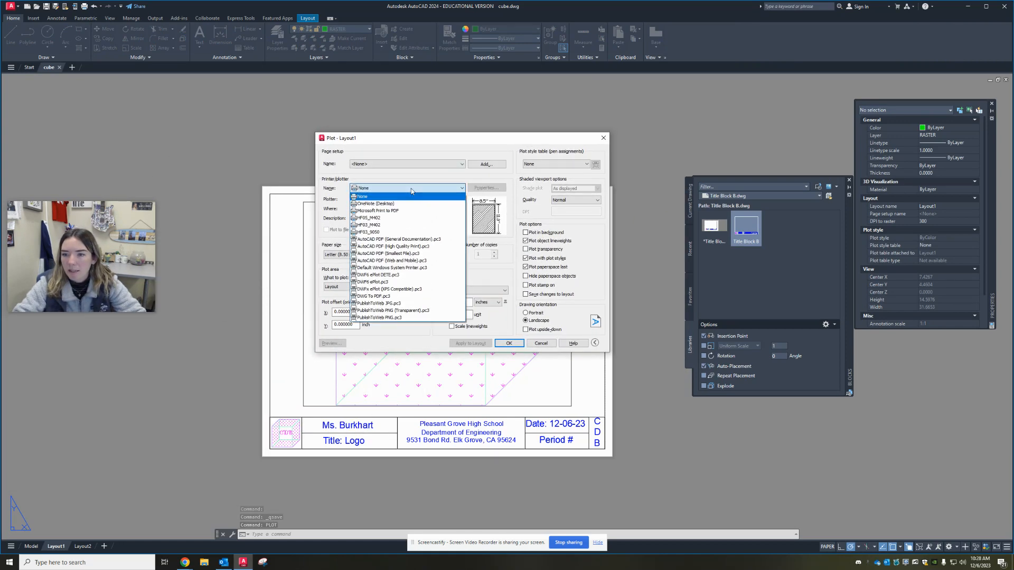
pyautogui.click(366, 297)
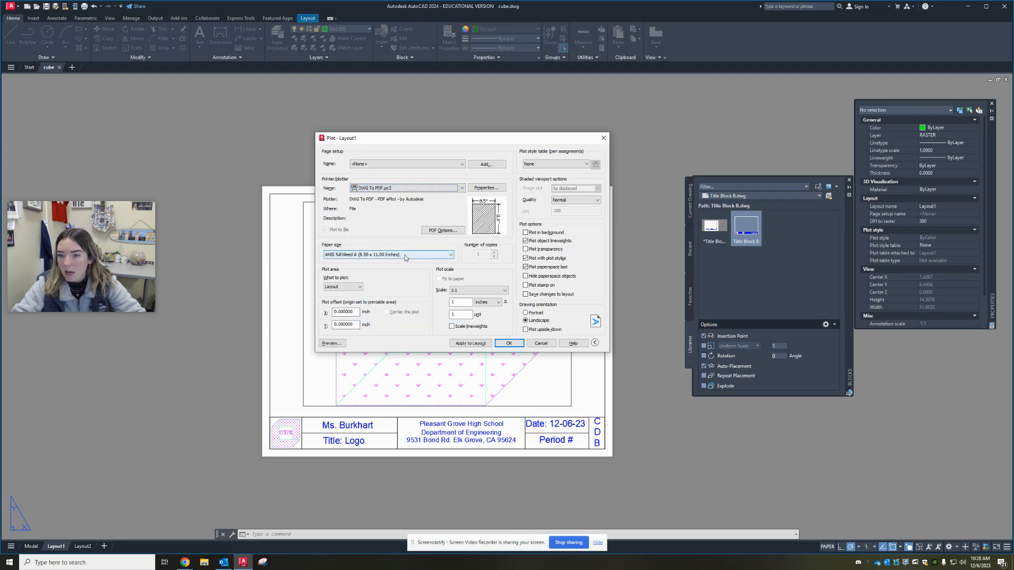
pyautogui.click(341, 255)
pyautogui.scroll(9, 385, 317)
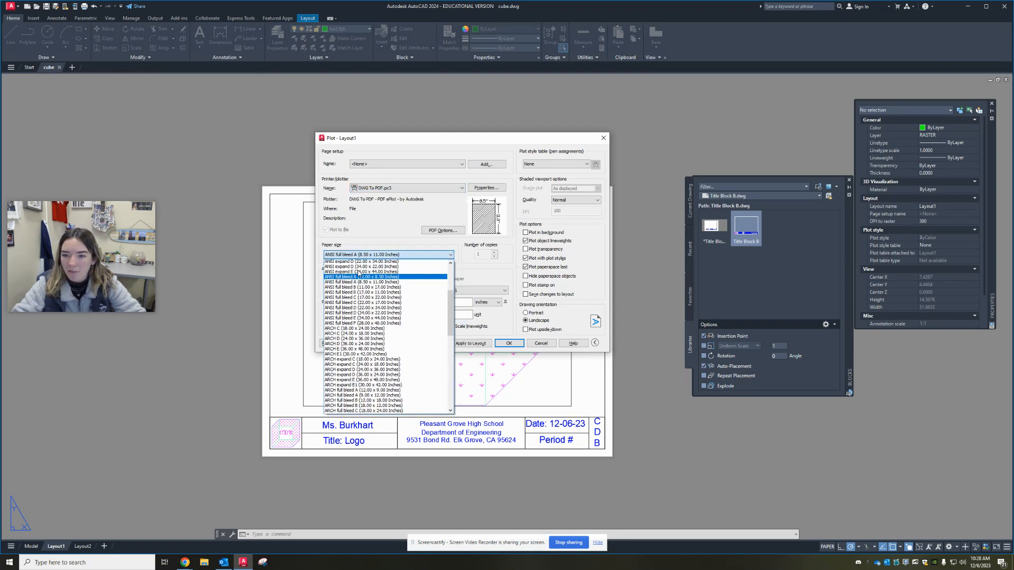
pyautogui.click(397, 234)
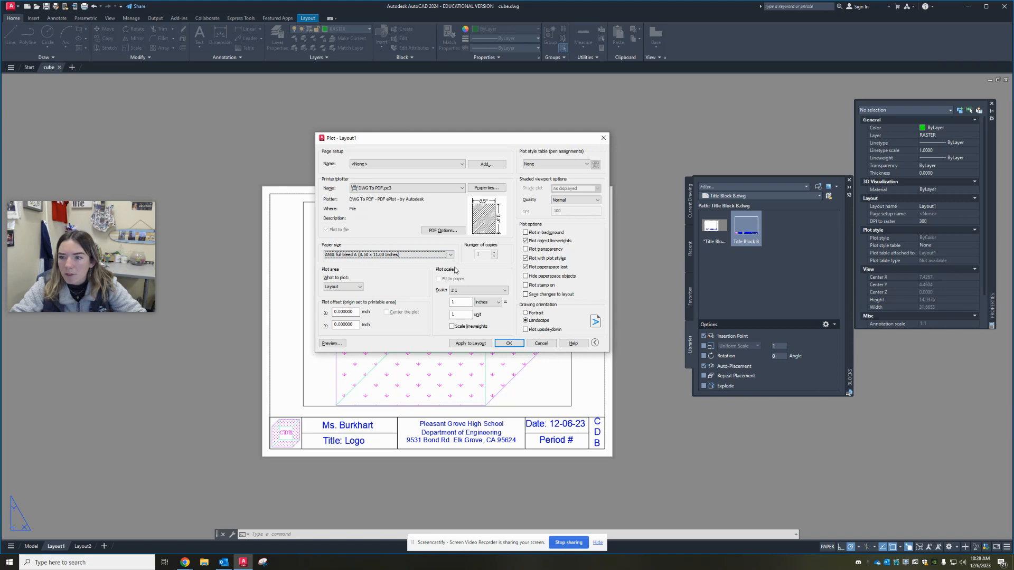
# Plot the layout to a PDF named "cube drawing" in the Blocks folder inside CADD on the school district's OneDrive.
pyautogui.click(509, 343)
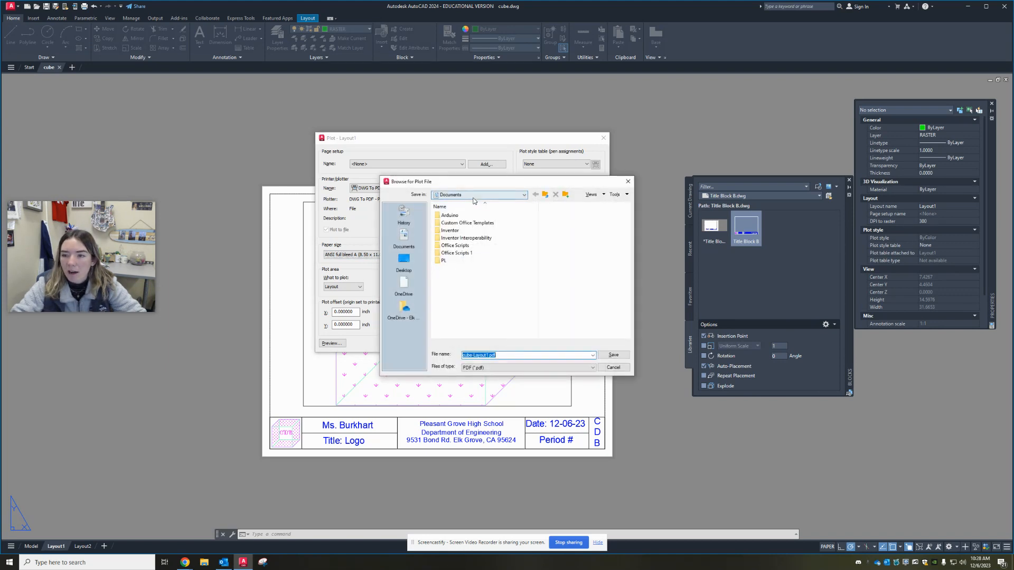
pyautogui.click(476, 195)
pyautogui.click(479, 285)
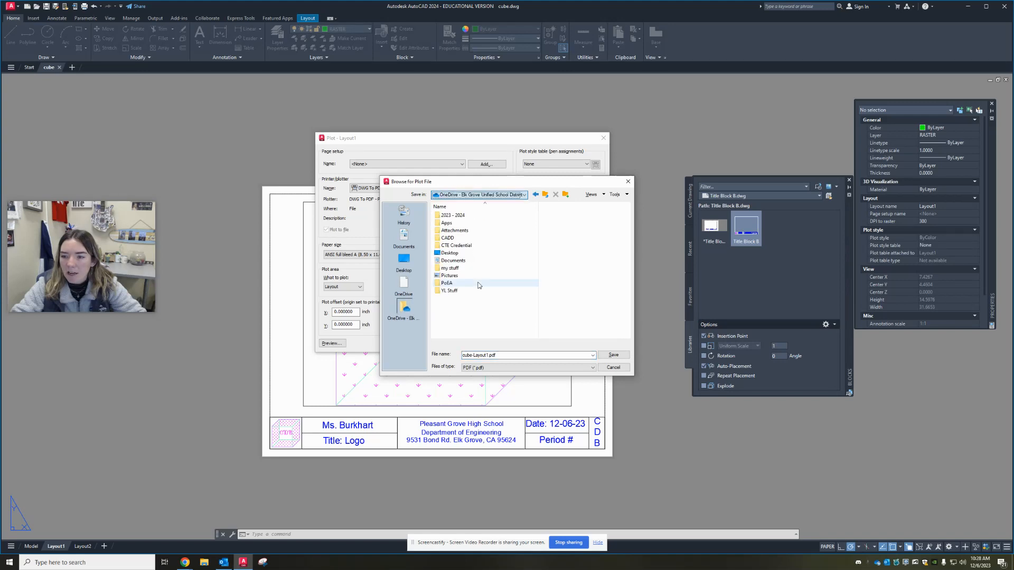
pyautogui.doubleClick(468, 238)
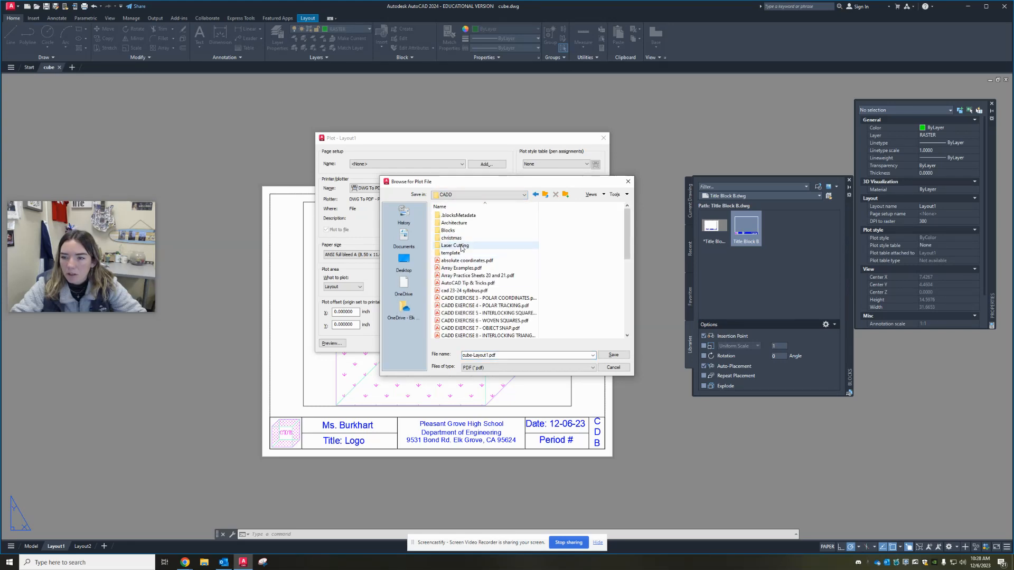
pyautogui.doubleClick(464, 231)
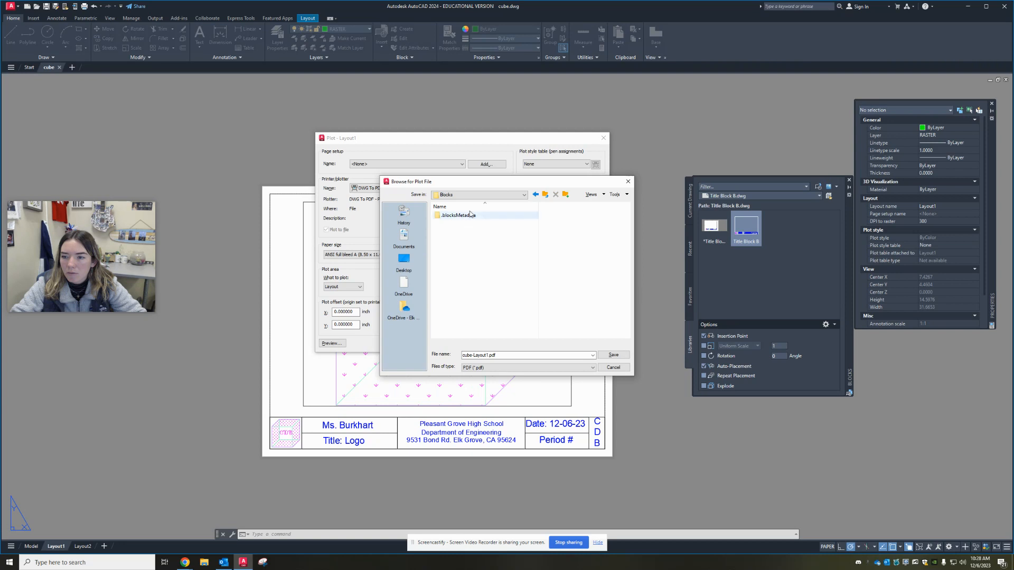
pyautogui.click(504, 355)
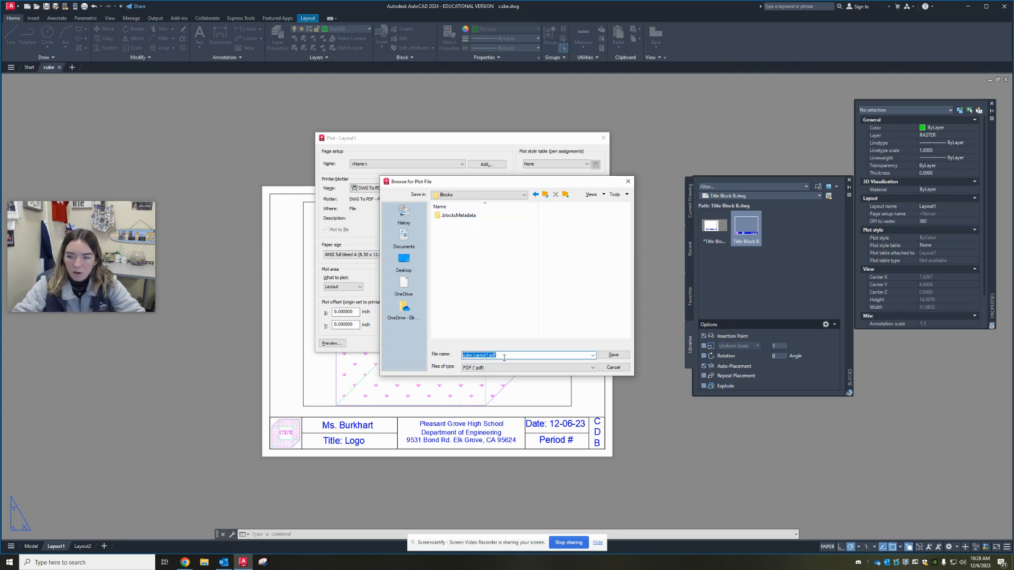
pyautogui.write('cube d')
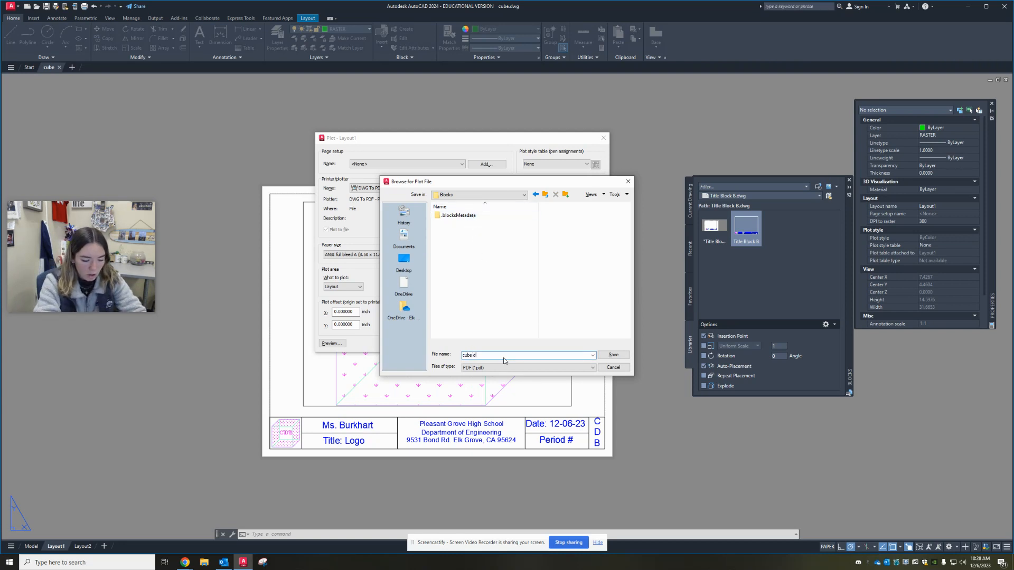
pyautogui.write('rawing')
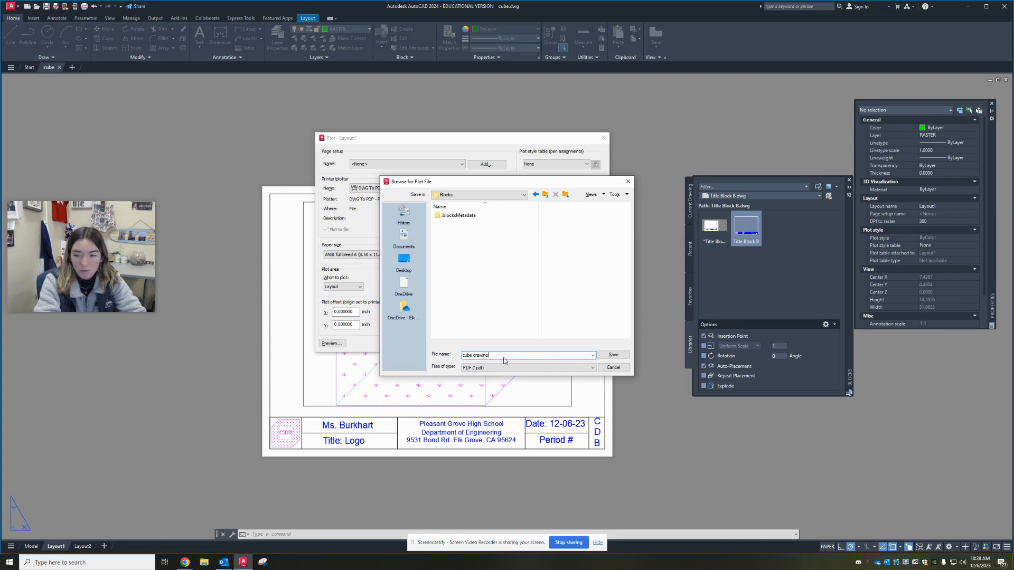
pyautogui.click(615, 356)
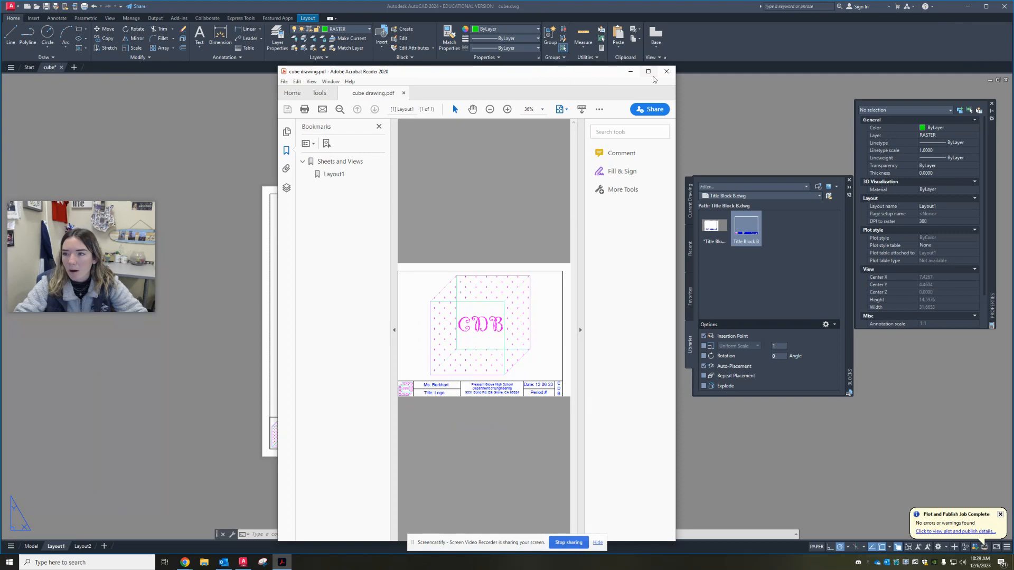
# Examine the plotted cube drawing PDF in a maximized window and switch back to AutoCAD.
pyautogui.click(649, 72)
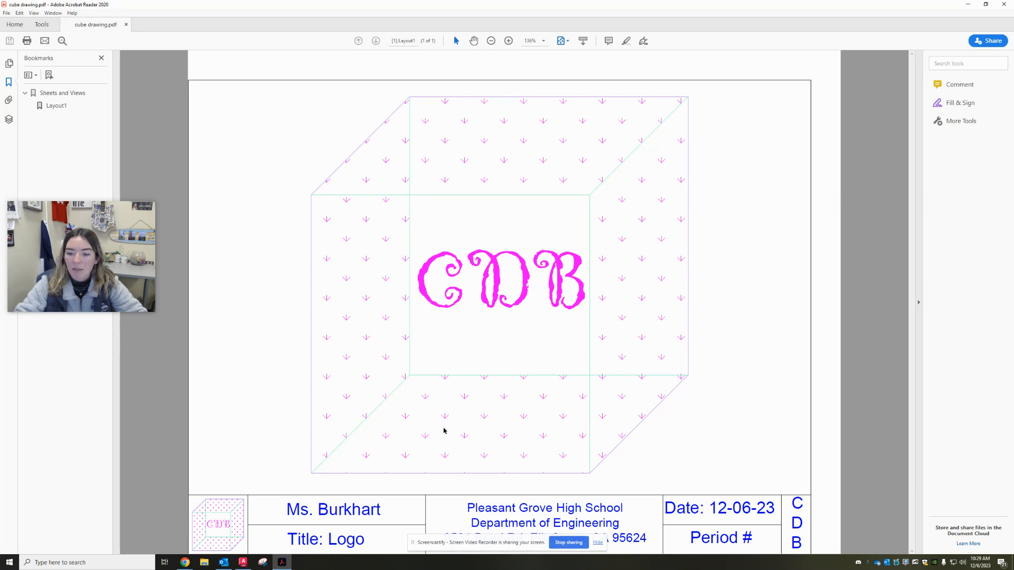
pyautogui.click(119, 253)
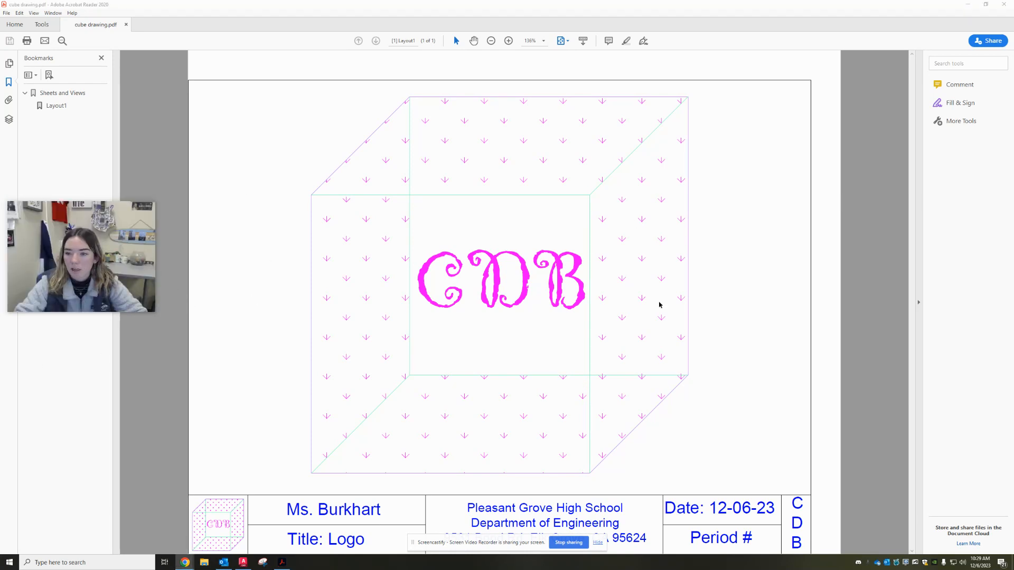
pyautogui.click(243, 563)
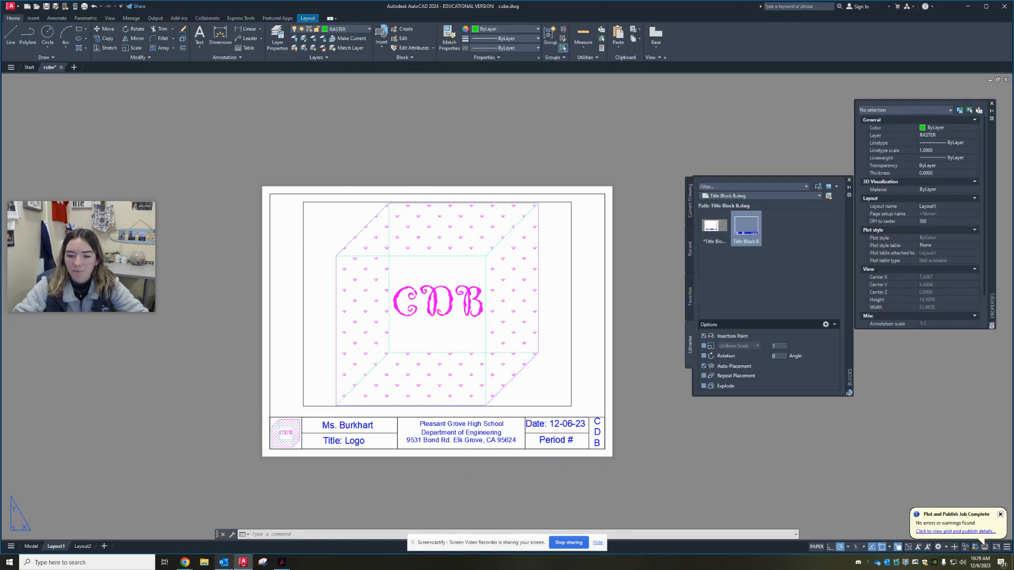